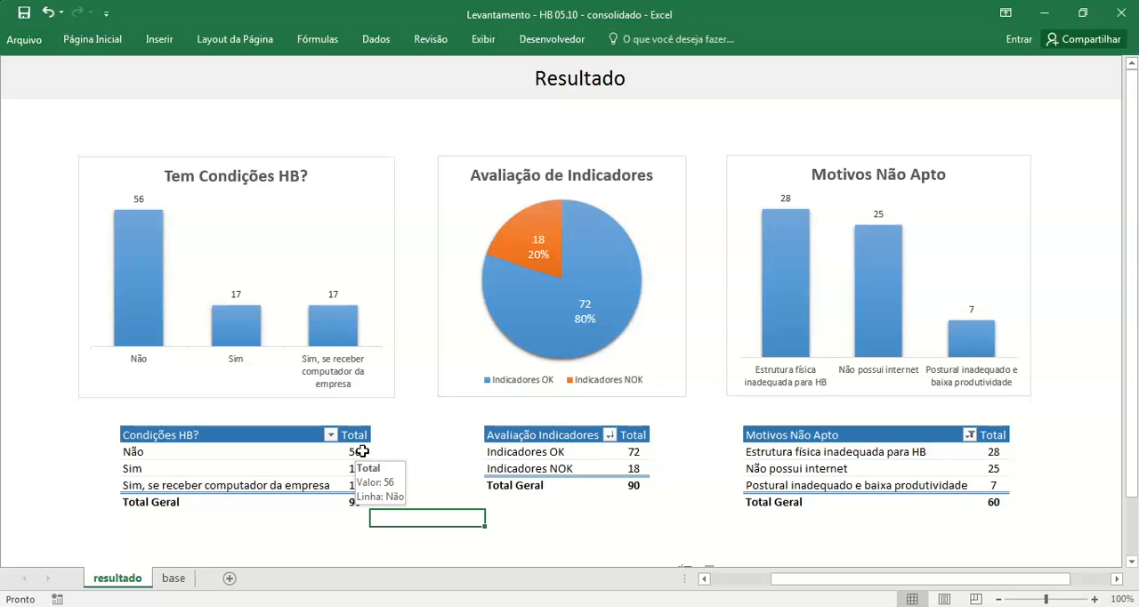
# Step: Show the records behind the Não total in the Condições HB? pivot table, and delete the resulting detail sheet
pyautogui.doubleClick(362, 452)
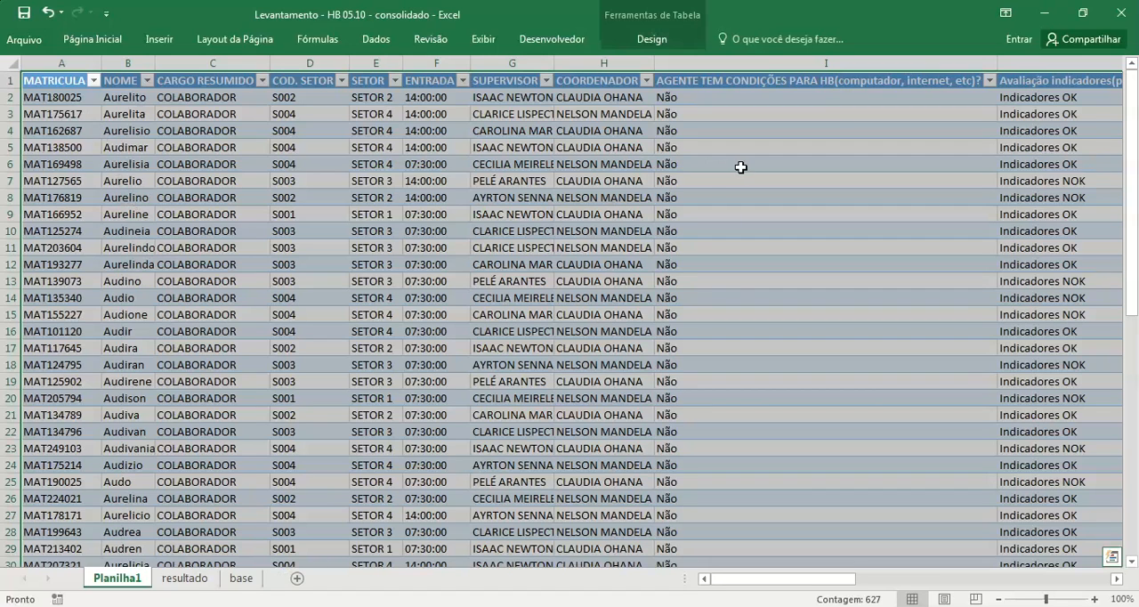
pyautogui.click(170, 581)
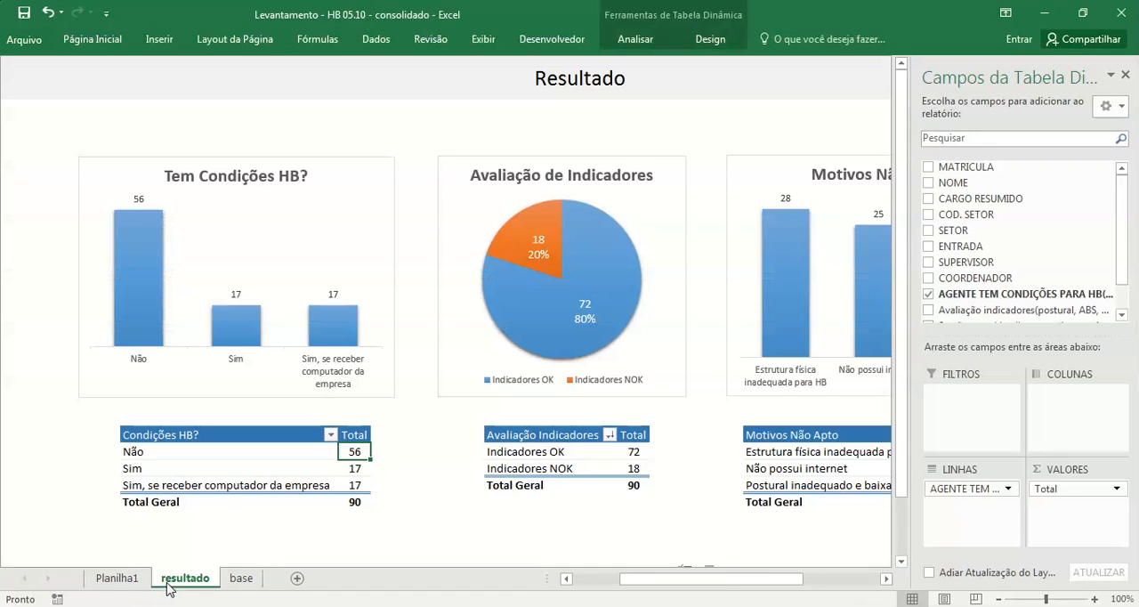
pyautogui.click(108, 579)
pyautogui.rightClick(108, 580)
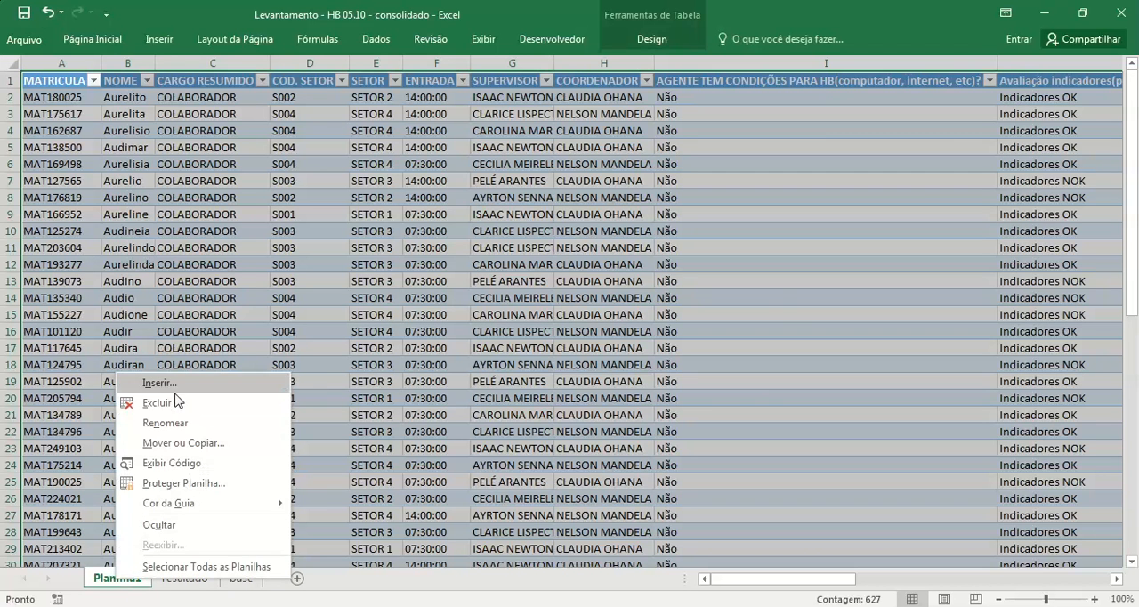
pyautogui.press('Escape')
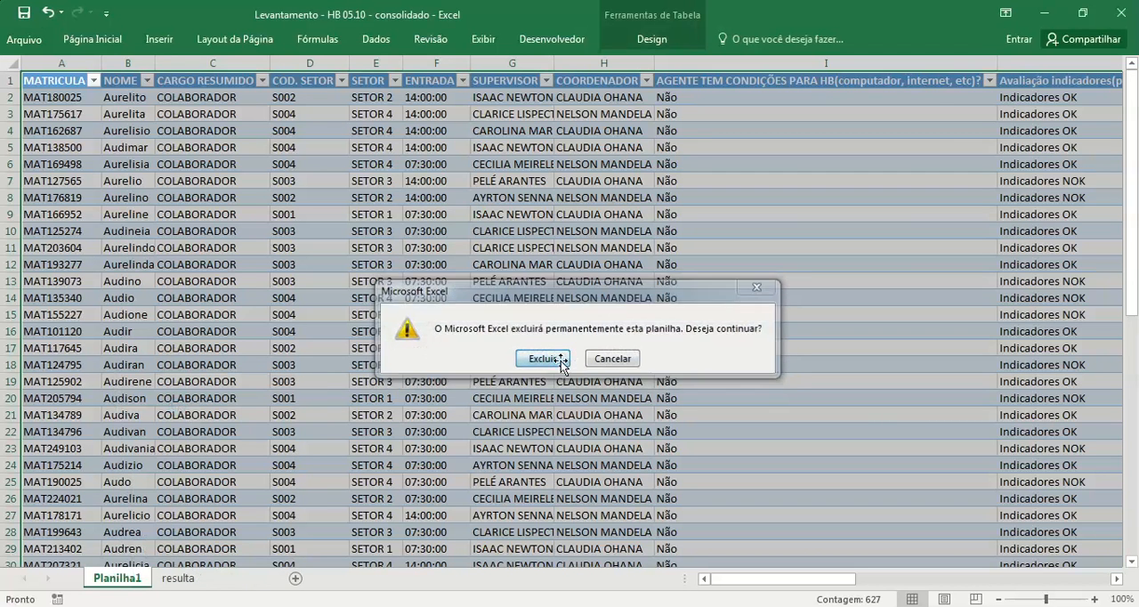
pyautogui.click(568, 365)
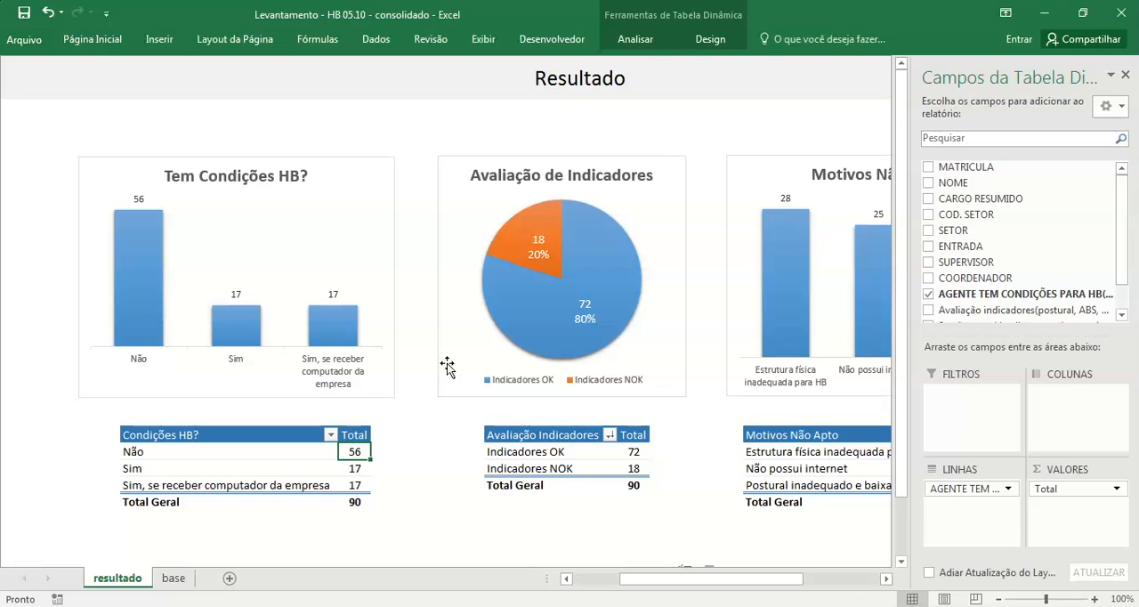
pyautogui.click(1126, 75)
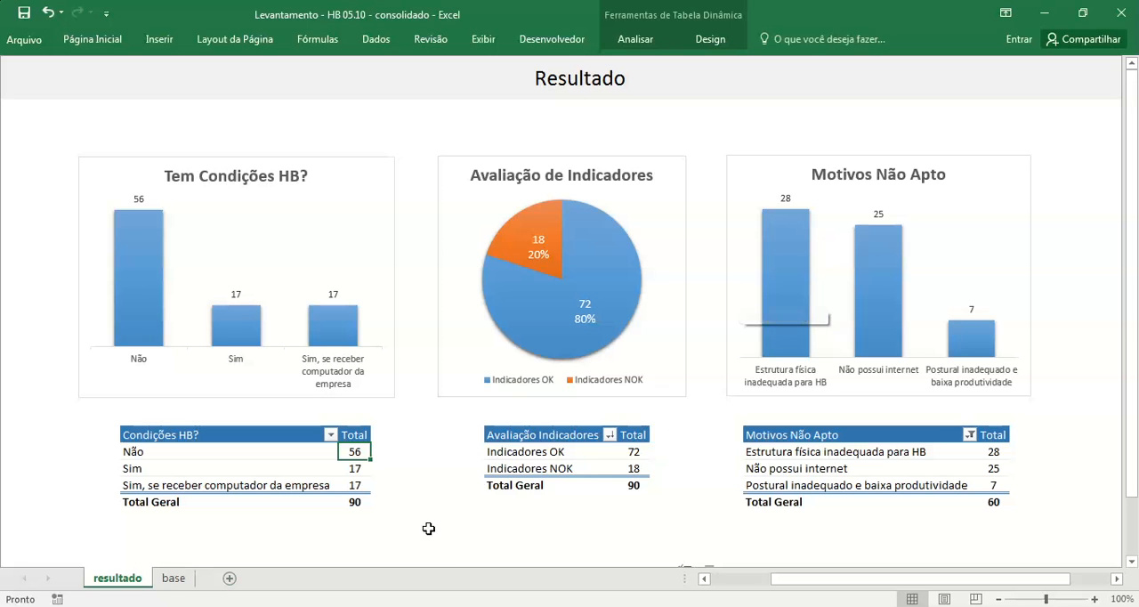
# Step: Review the conditions, indicator evaluation and reason columns on the base sheet, and return to the resultado sheet
pyautogui.click(173, 579)
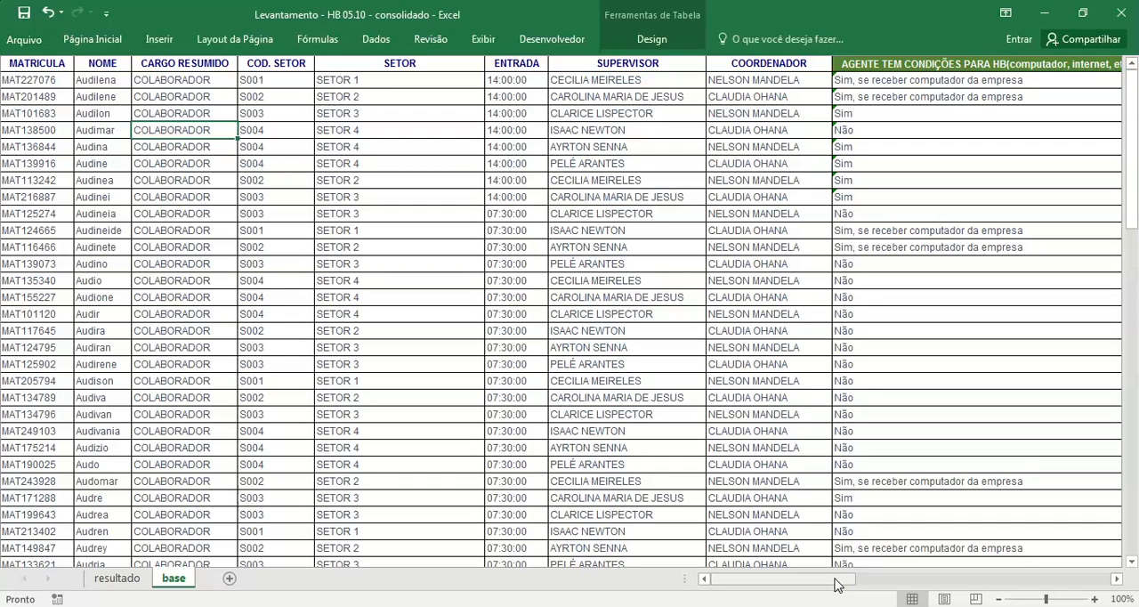
pyautogui.moveTo(836, 584)
pyautogui.mouseDown()
pyautogui.moveTo(1050, 584)
pyautogui.moveTo(816, 588)
pyautogui.mouseUp()
pyautogui.moveTo(789, 581); pyautogui.dragTo(1035, 554)
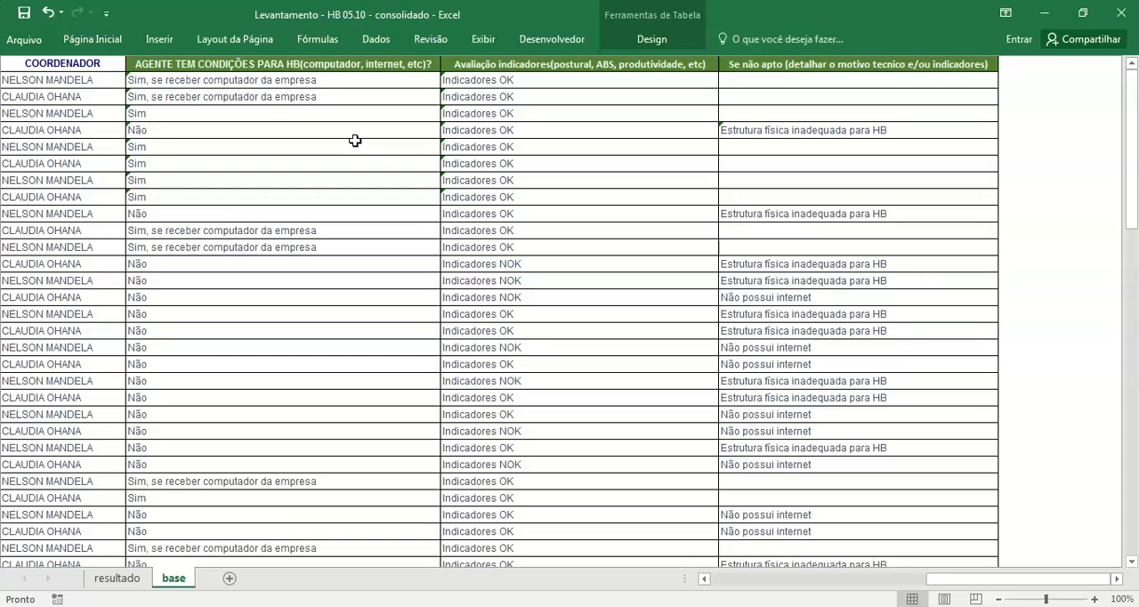
pyautogui.click(120, 578)
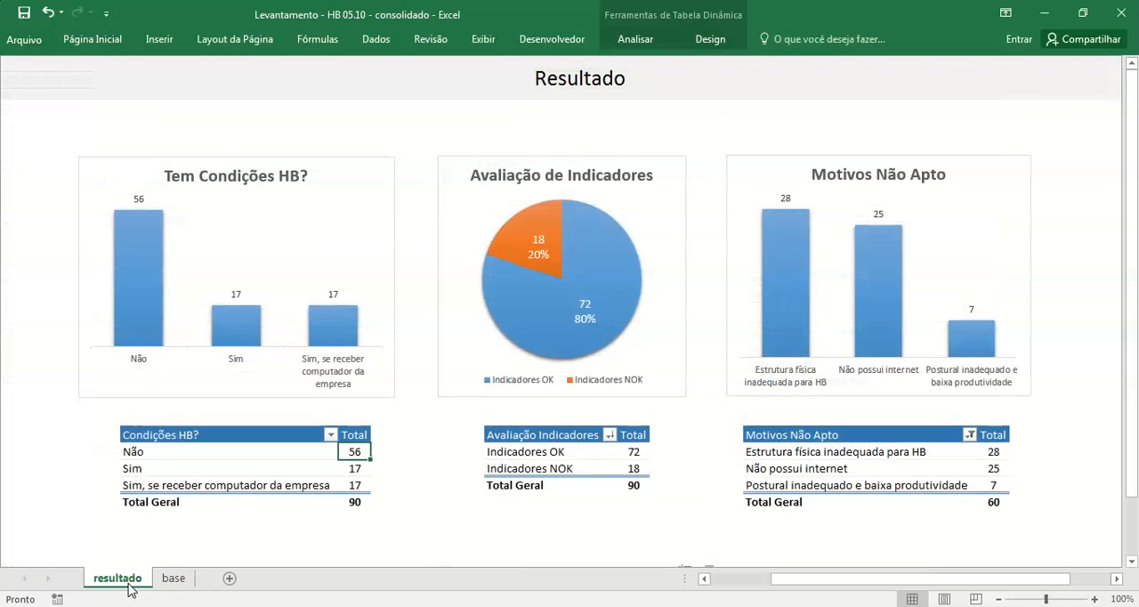
# Step: Switch to the Pasta2 workbook and display the formula bar
pyautogui.moveTo(436, 606)
pyautogui.click(1045, 15)
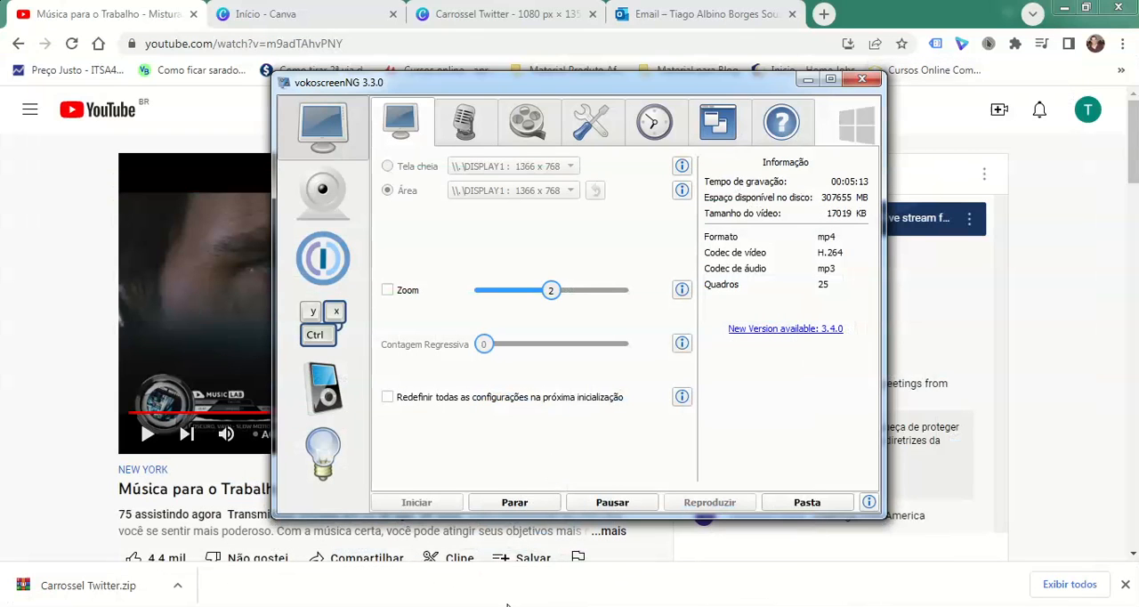
pyautogui.moveTo(383, 592)
pyautogui.click(694, 485)
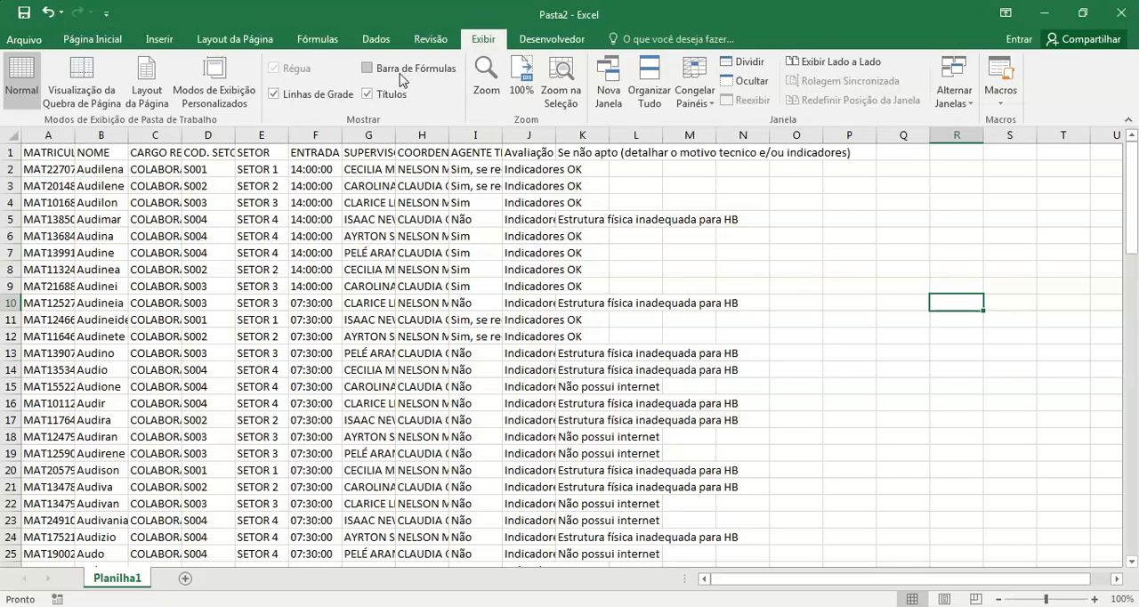
pyautogui.click(368, 70)
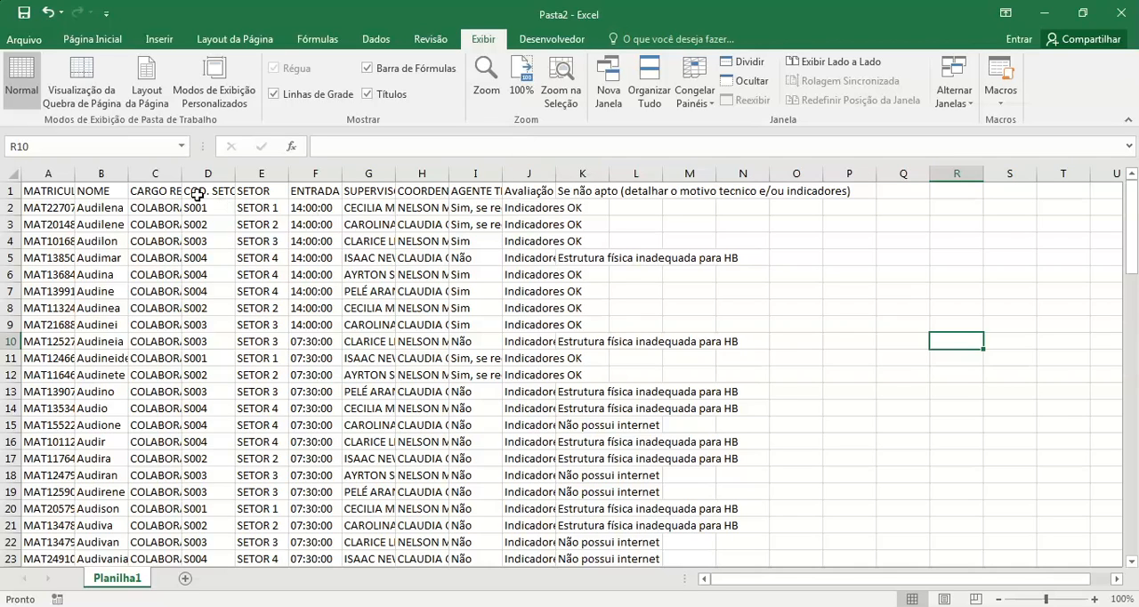
# Step: Format the data range A1:K91 as a table with headers, using the light style with a solid blue header row
pyautogui.moveTo(65, 190); pyautogui.dragTo(540, 323)
pyautogui.click(60, 190)
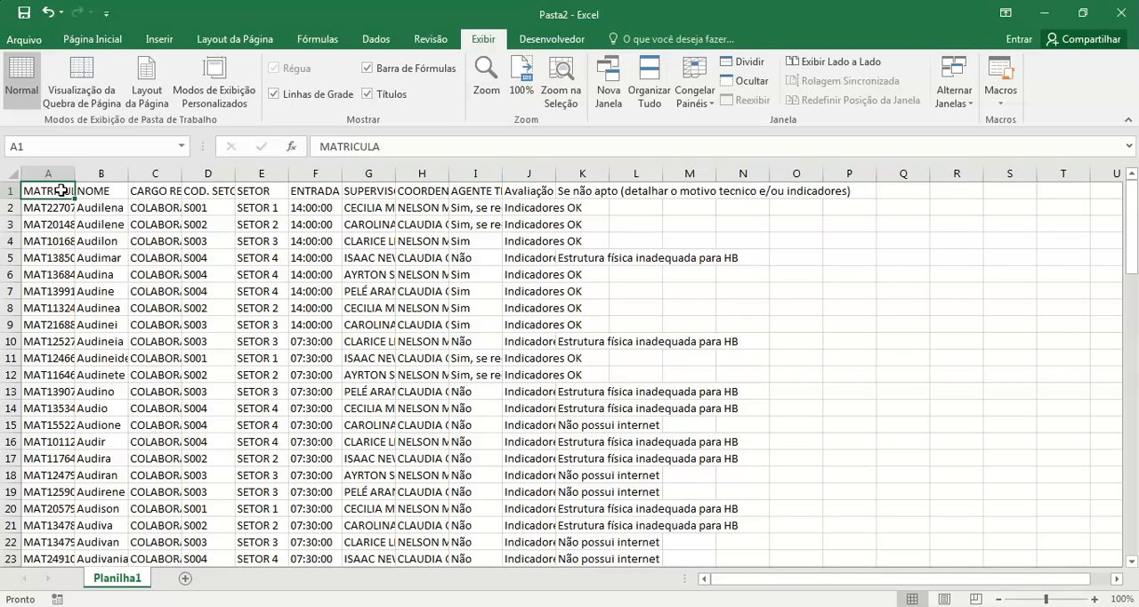
pyautogui.hotkey('ctrl', 'shift', 'Right')
pyautogui.hotkey('ctrl', 'shift', 'Down')
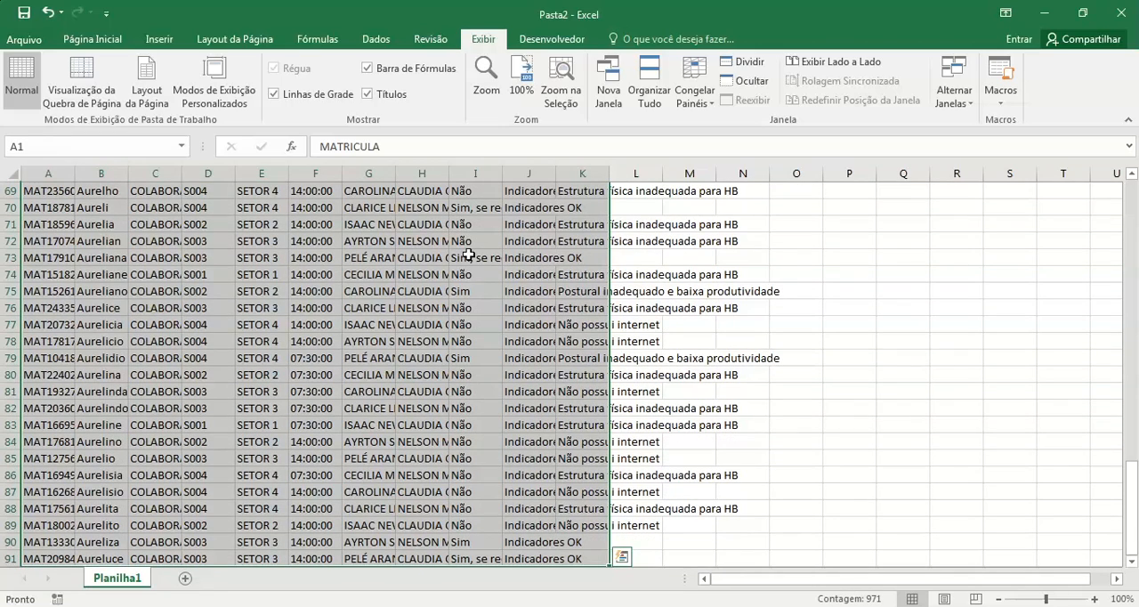
pyautogui.click(113, 41)
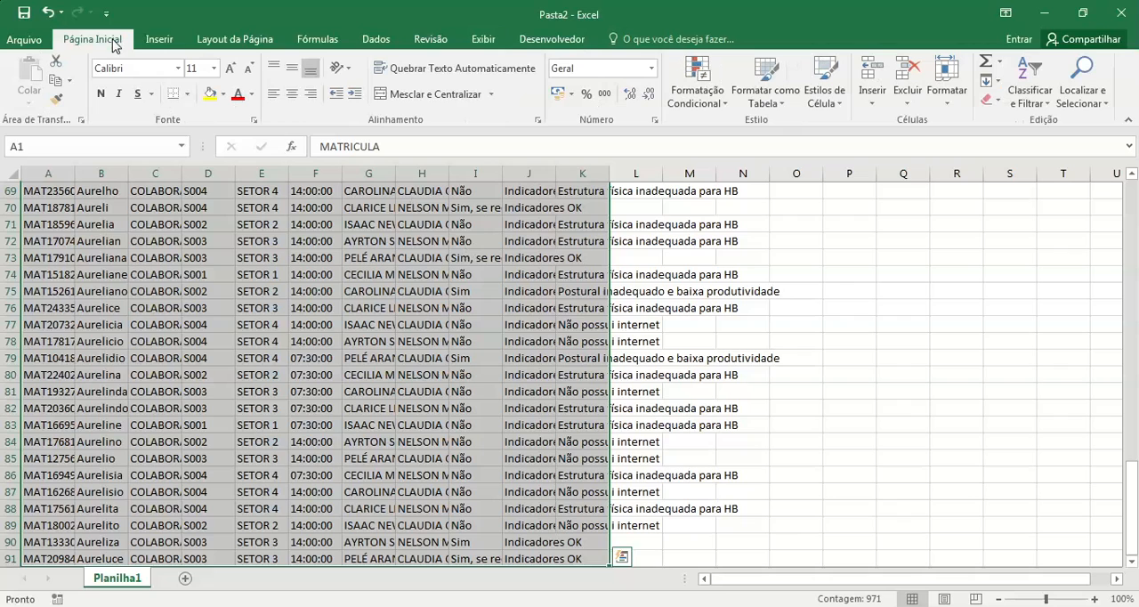
pyautogui.click(775, 102)
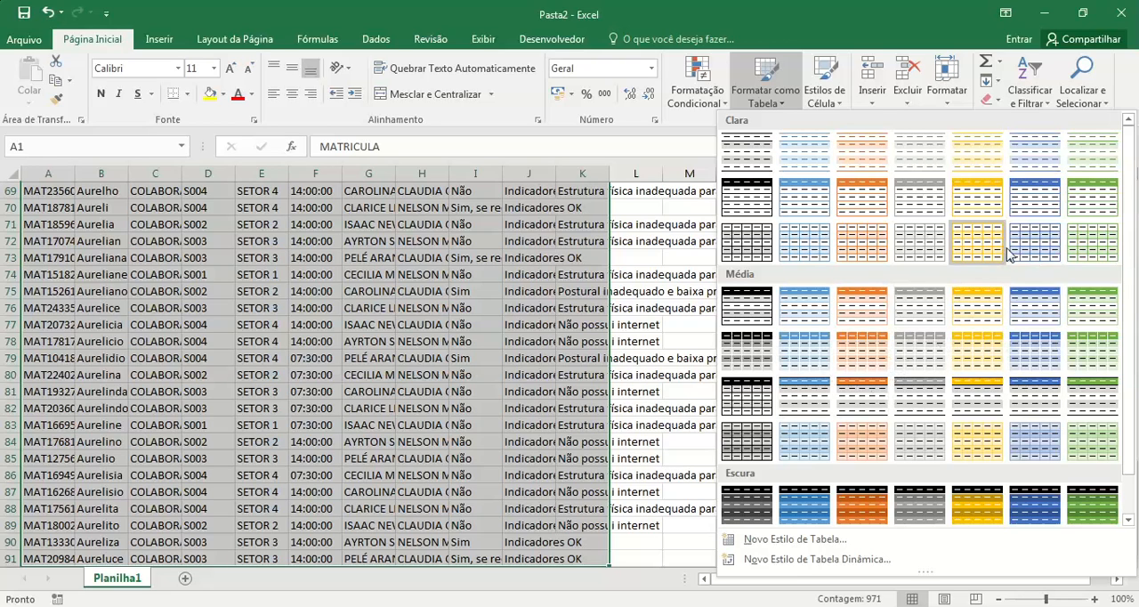
pyautogui.click(1038, 196)
pyautogui.moveTo(819, 291); pyautogui.dragTo(490, 252)
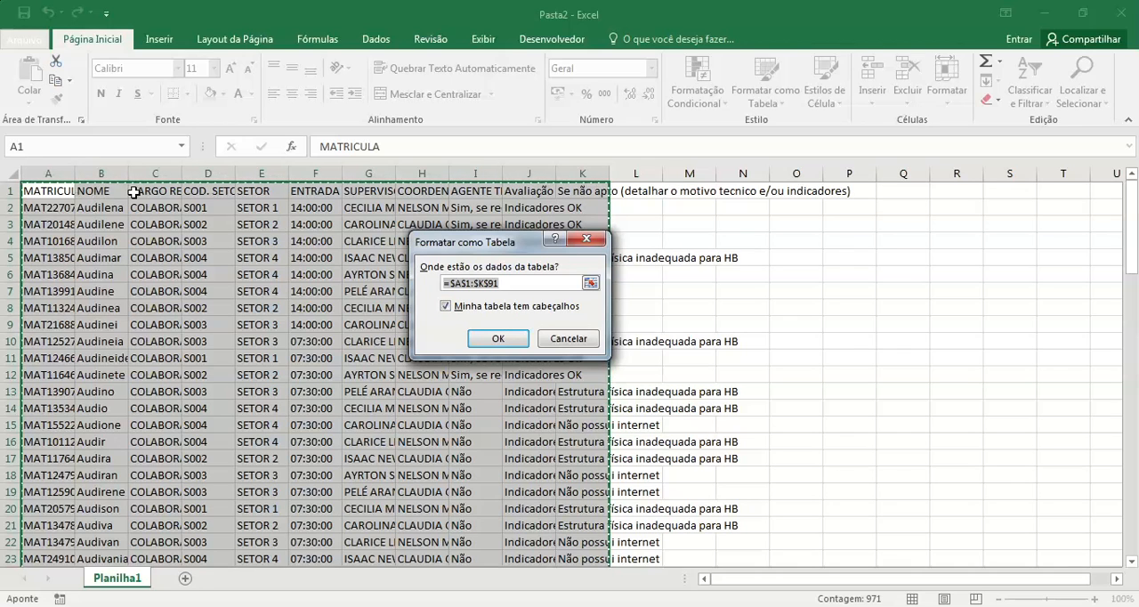
pyautogui.click(487, 346)
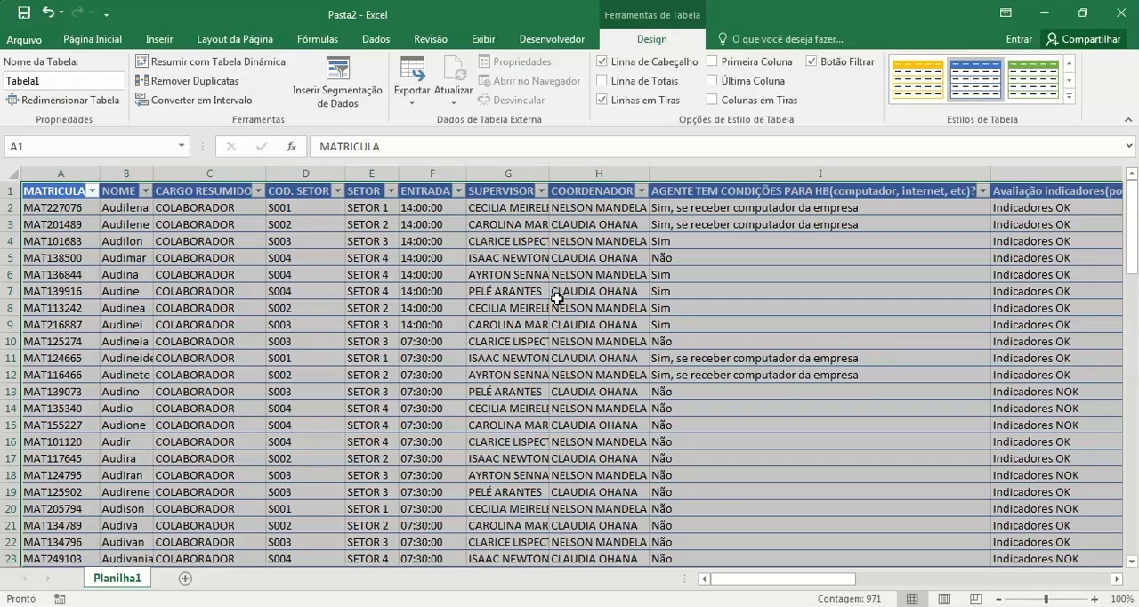
# Step: Examine the filter options of the COD. SETOR column, keeping all sector codes selected
pyautogui.click(306, 173)
pyautogui.click(329, 238)
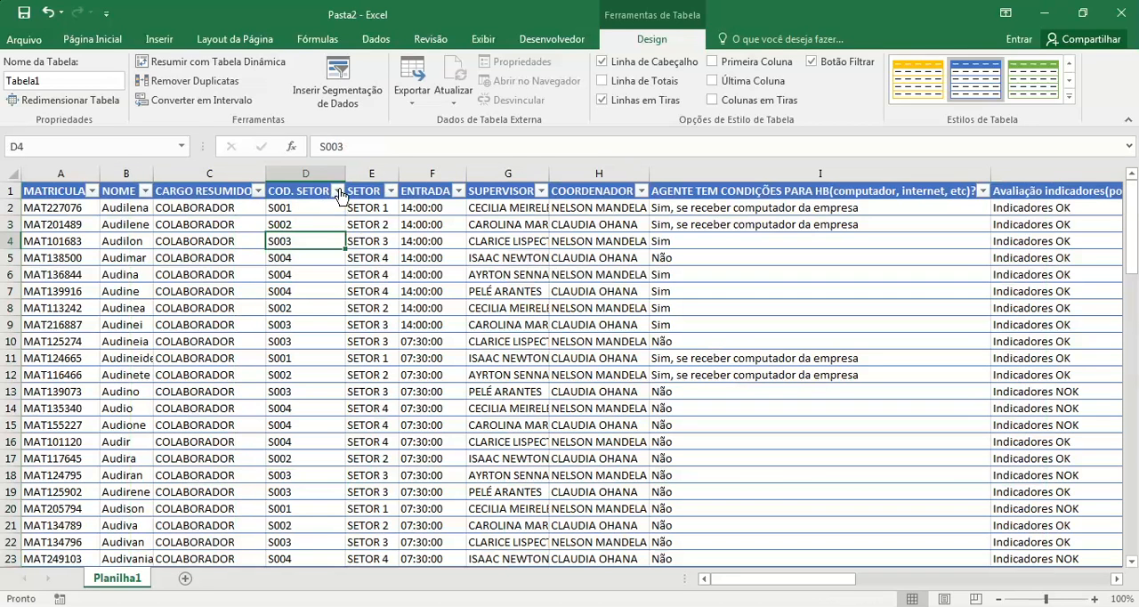
pyautogui.click(339, 191)
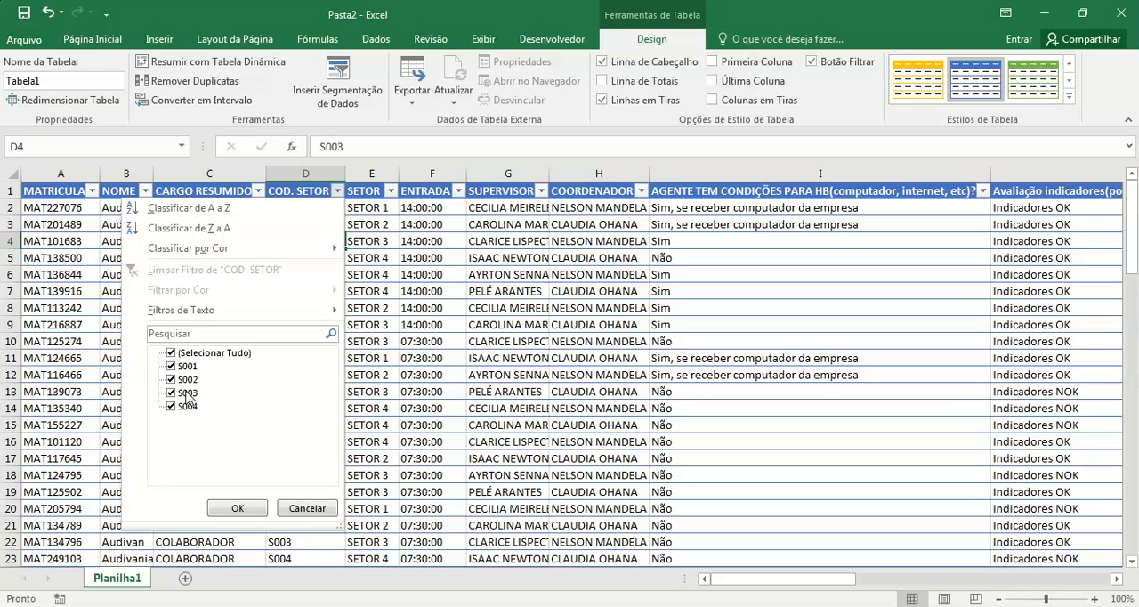
pyautogui.click(250, 507)
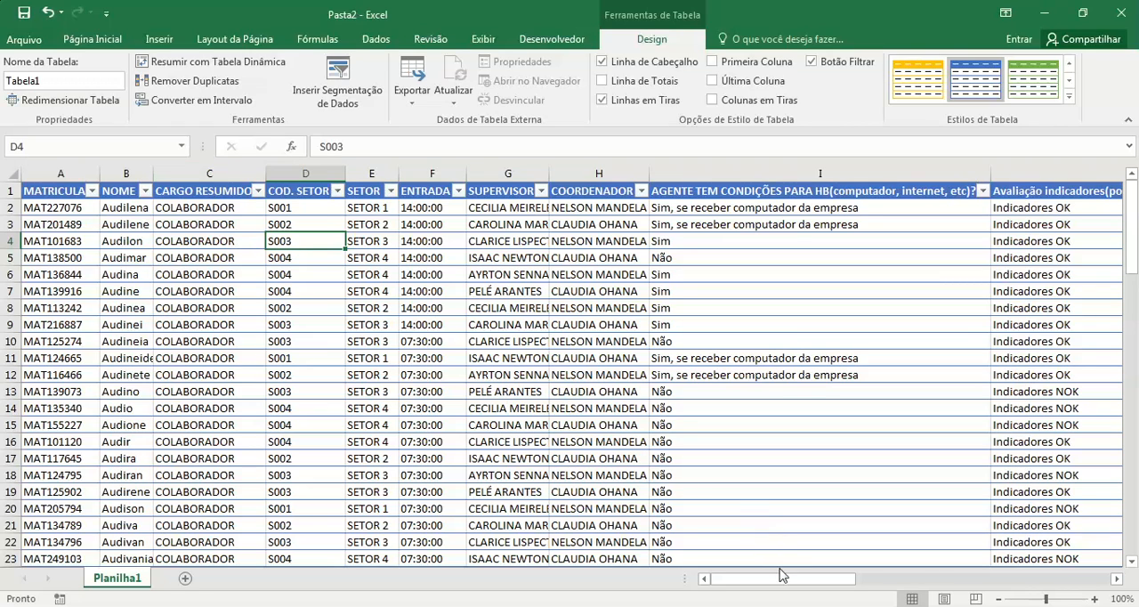
# Step: Add a table column headed "formula" in cell L1, and fit its width to the heading
pyautogui.moveTo(788, 583); pyautogui.dragTo(1089, 546)
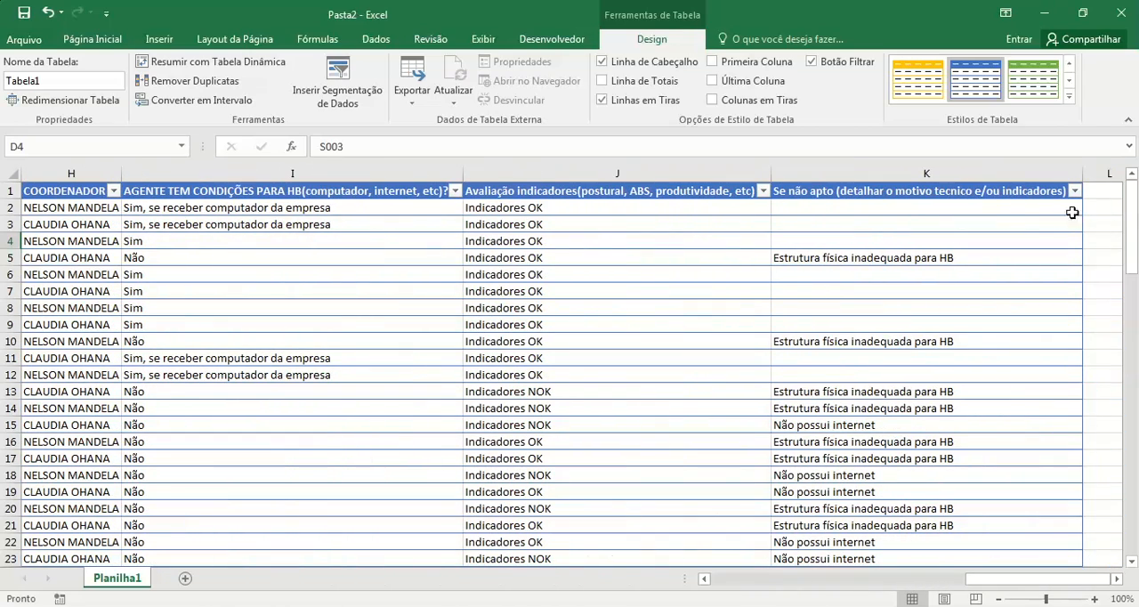
pyautogui.click(1095, 193)
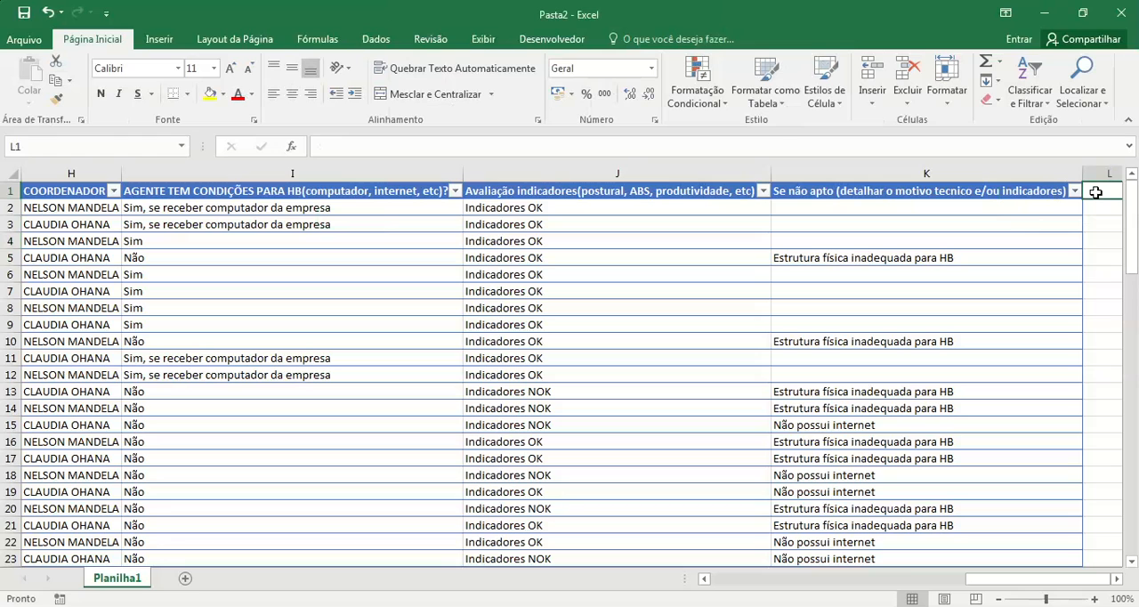
pyautogui.click(1118, 579)
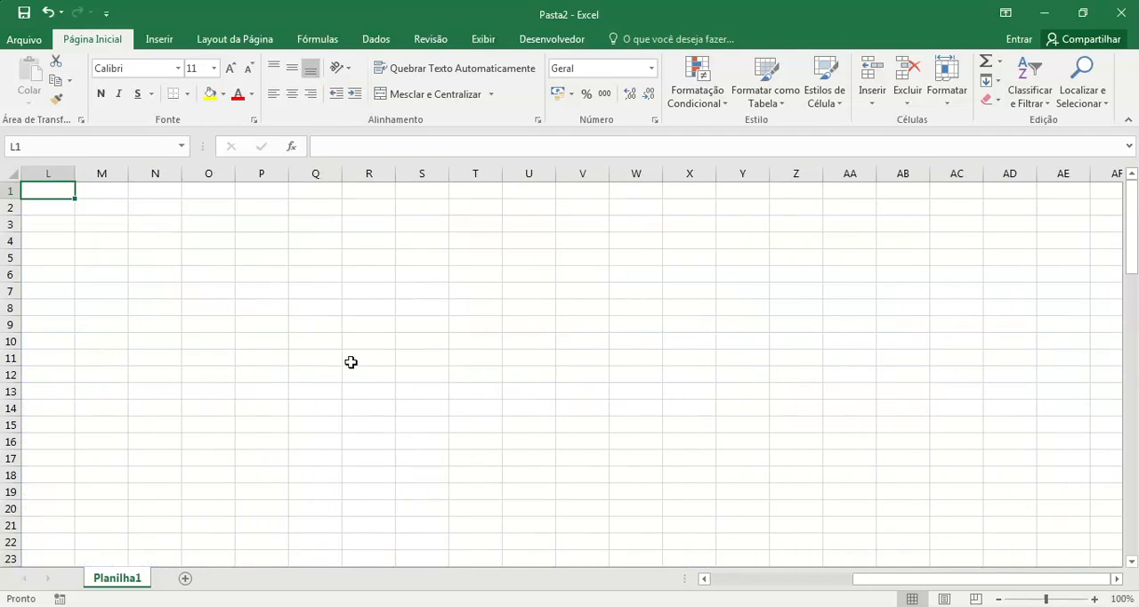
pyautogui.click(704, 580)
pyautogui.write('frm')
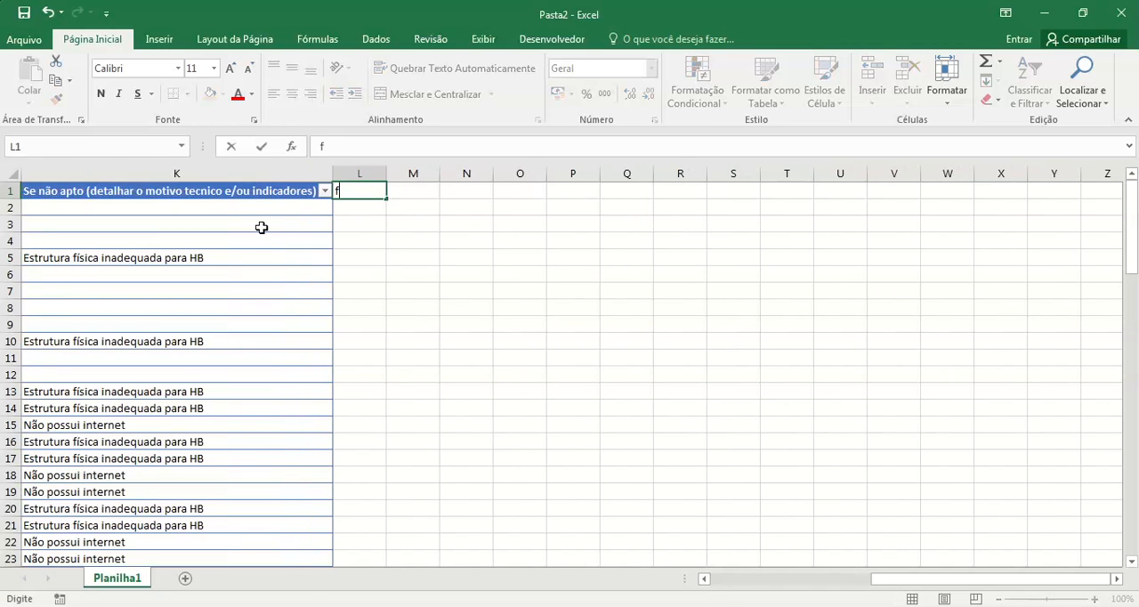
pyautogui.press('BackSpace')
pyautogui.press('BackSpace')
pyautogui.write('ormula')
pyautogui.press('Return')
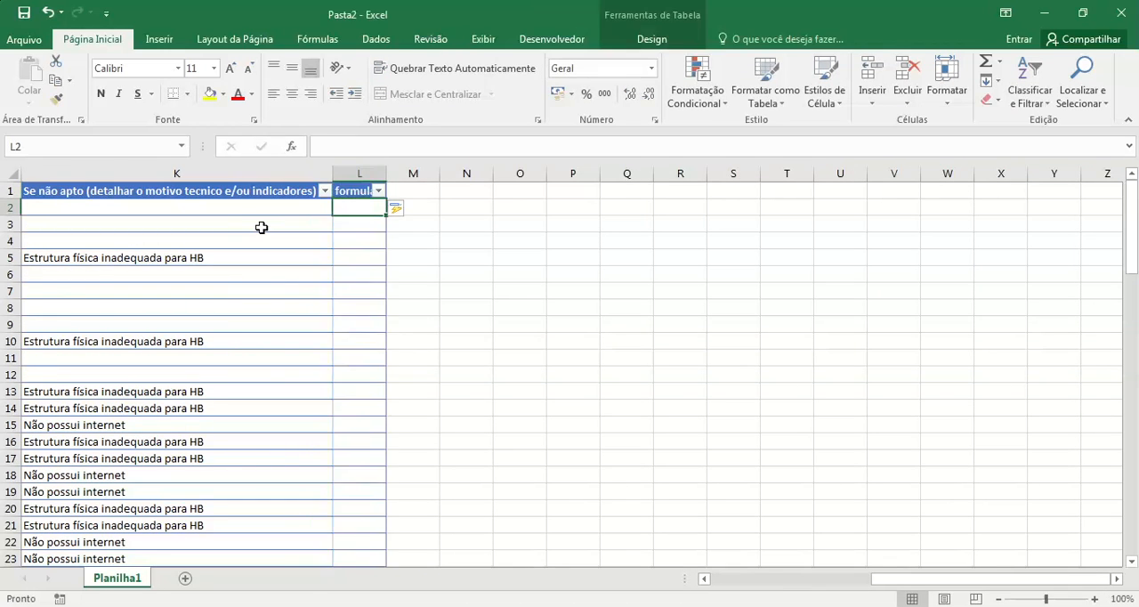
pyautogui.doubleClick(386, 172)
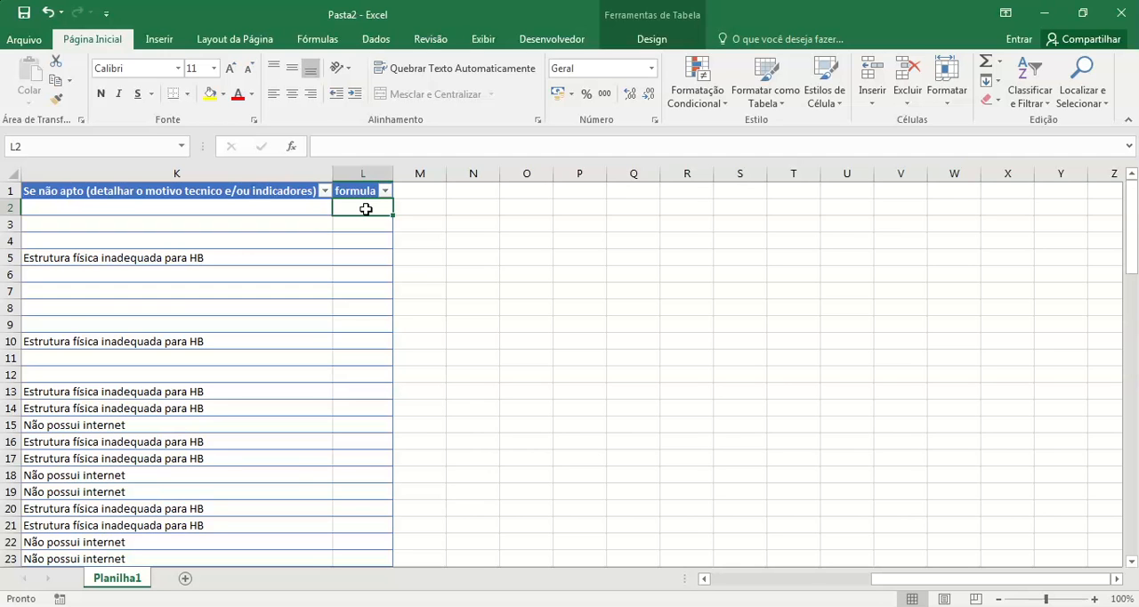
pyautogui.write('=se')
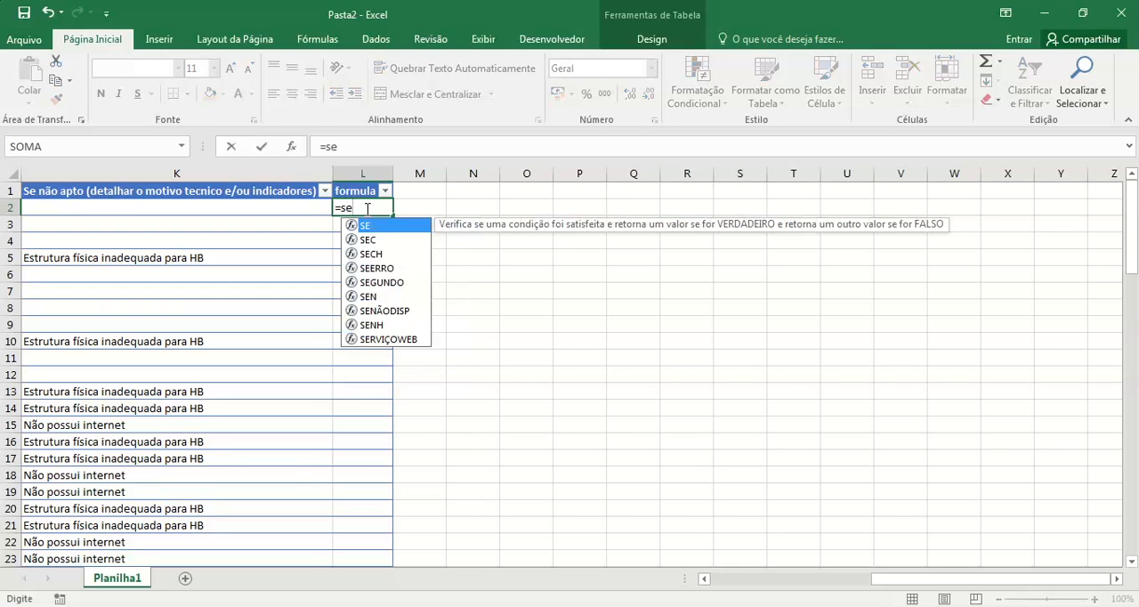
pyautogui.moveTo(868, 580); pyautogui.dragTo(819, 596)
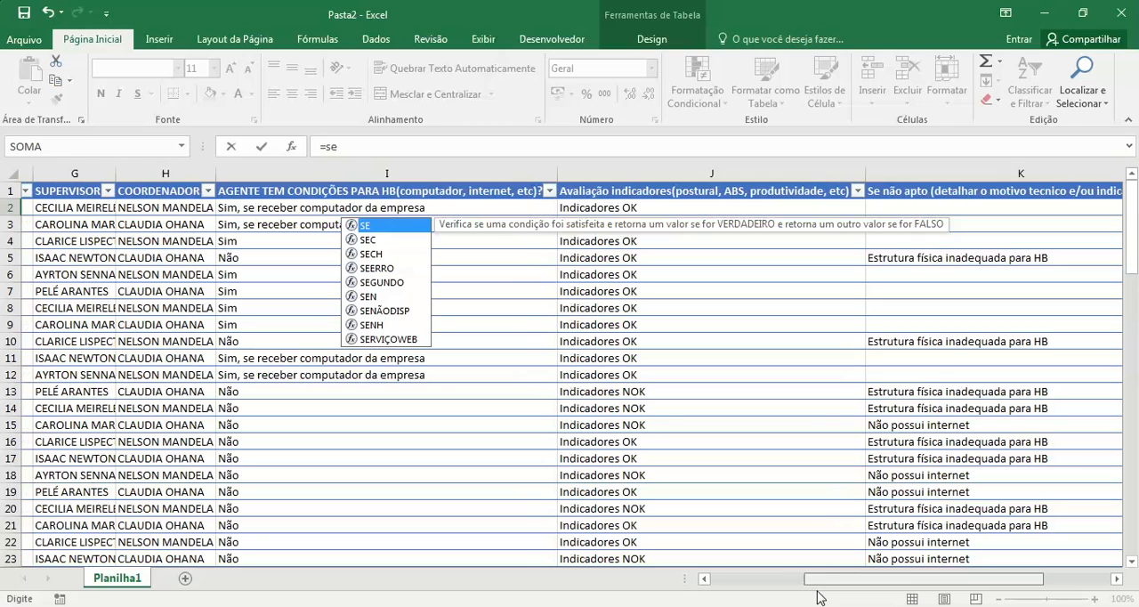
pyautogui.click(405, 203)
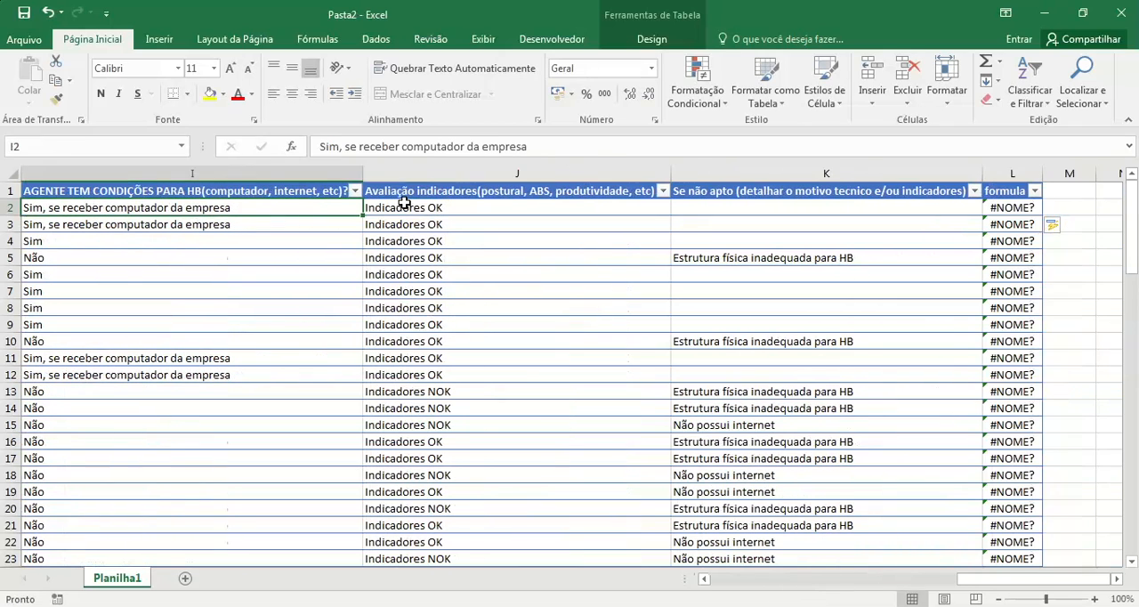
pyautogui.click(1015, 208)
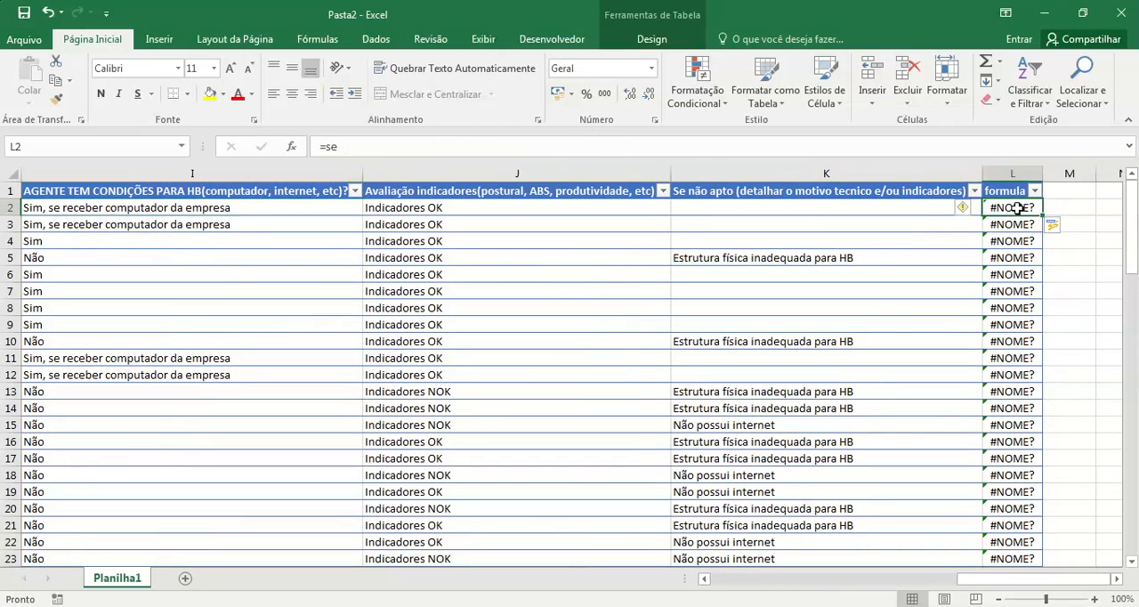
pyautogui.click(379, 147)
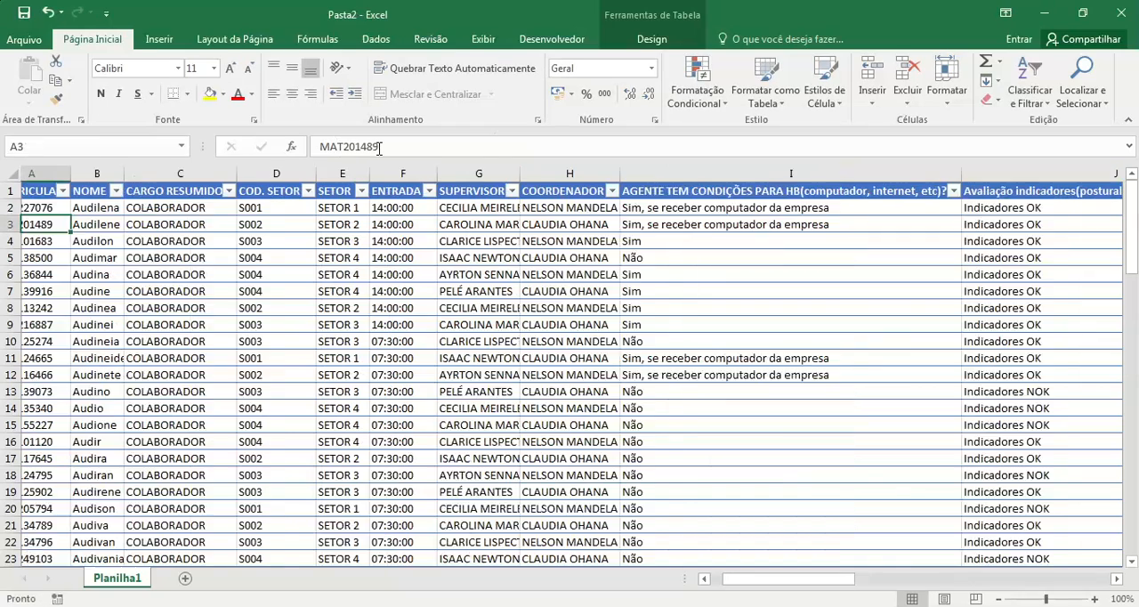
pyautogui.click(719, 208)
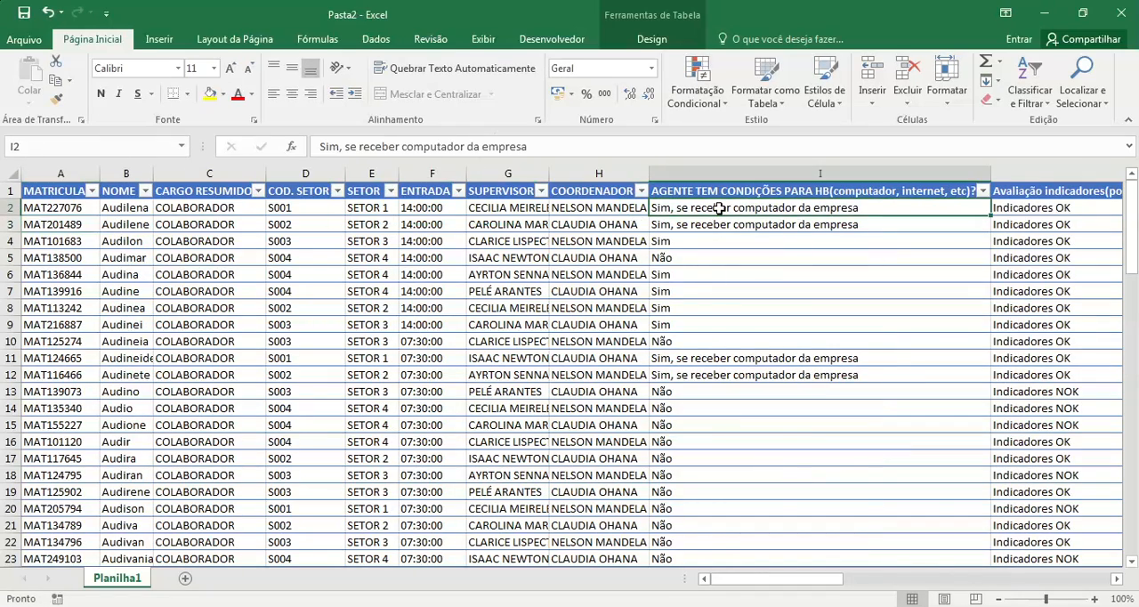
pyautogui.moveTo(840, 580); pyautogui.dragTo(1123, 545)
# Step: Fill the formula column from L2 with an SE formula returning "Sim" when the row's Avaliação indicadores value is <>0, otherwise "Não"
pyautogui.click(1022, 208)
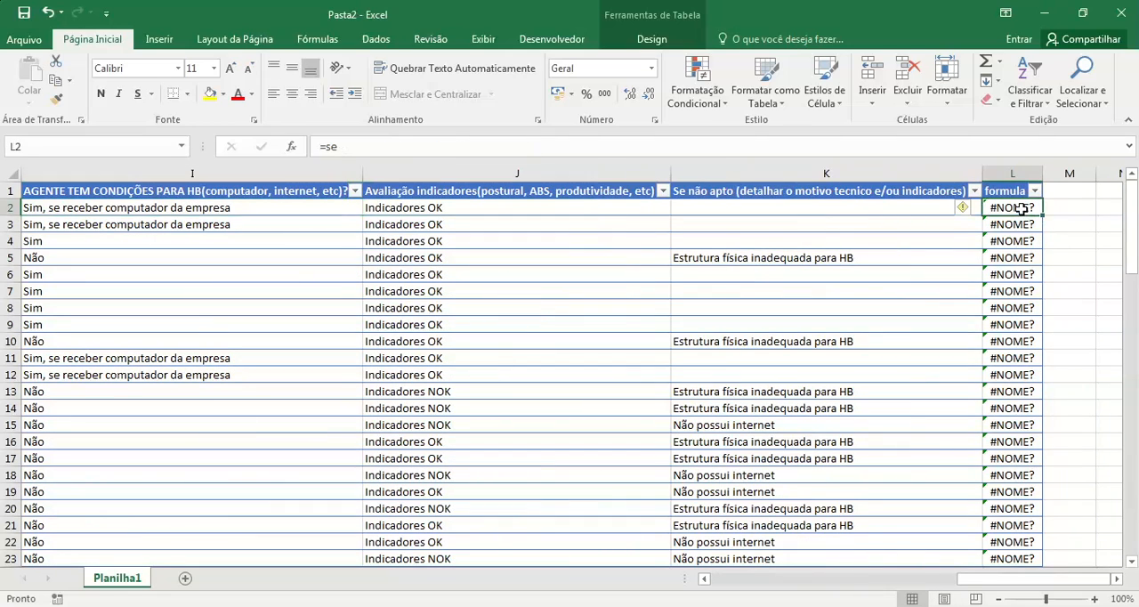
pyautogui.write('se')
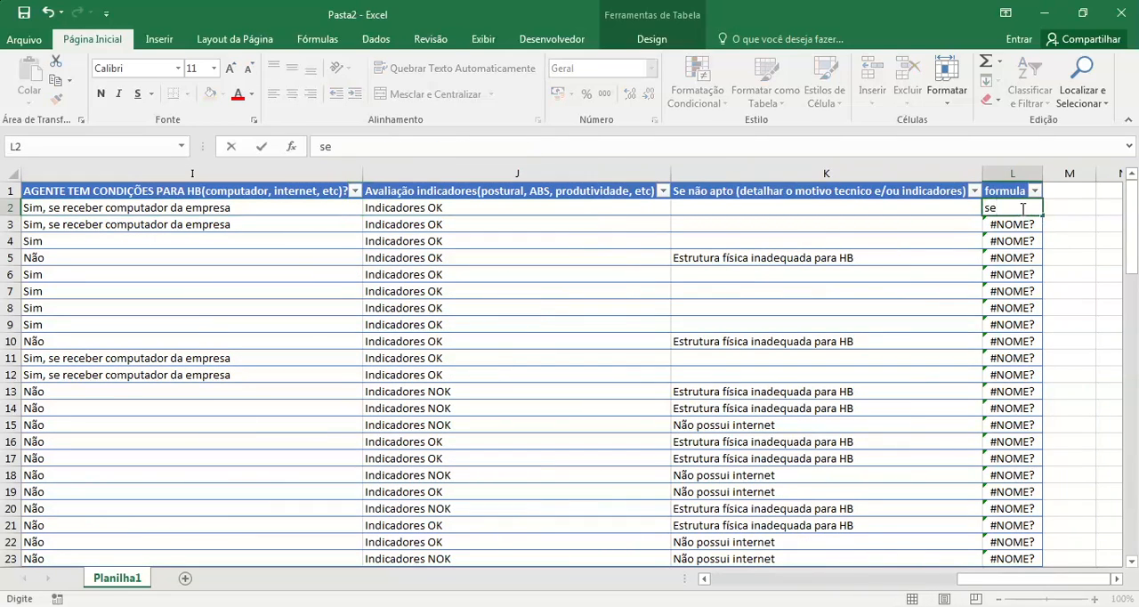
pyautogui.press('BackSpace')
pyautogui.press('BackSpace')
pyautogui.write('=se')
pyautogui.press('Tab')
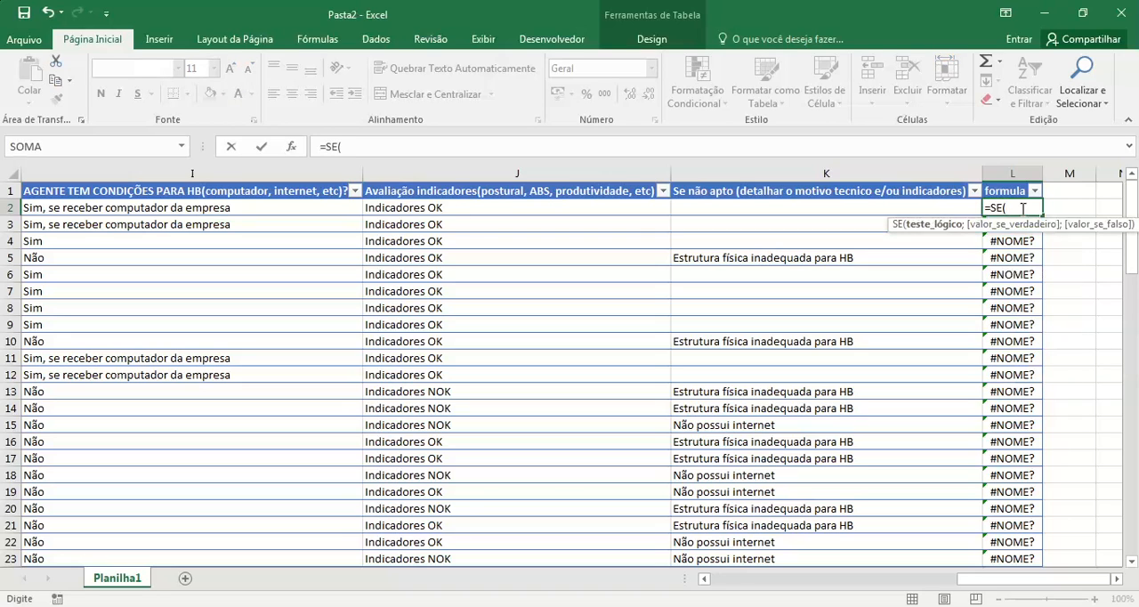
pyautogui.click(568, 212)
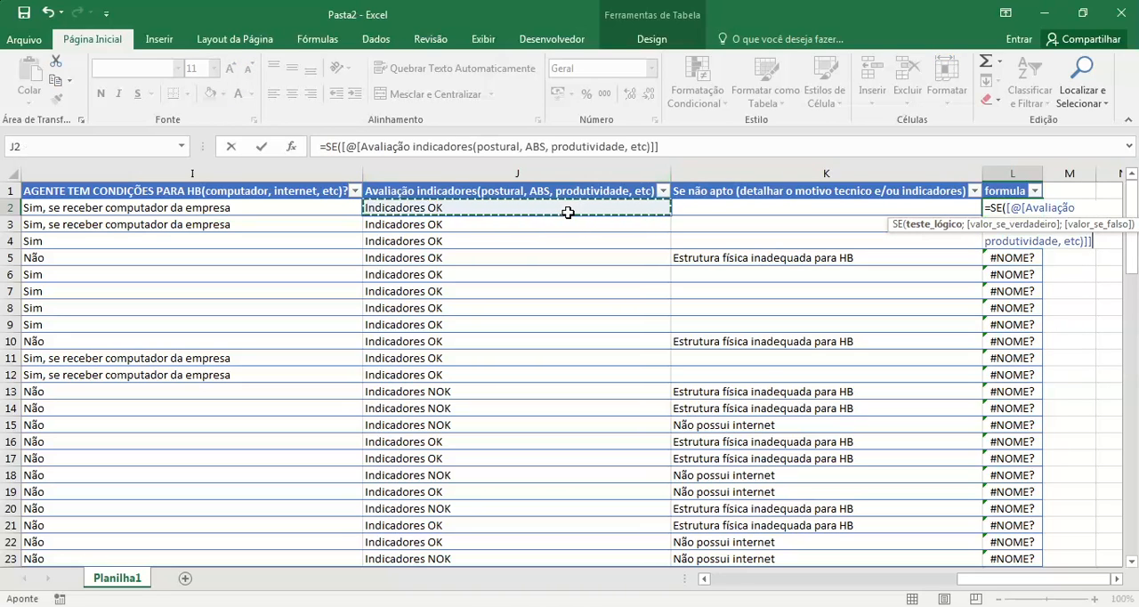
pyautogui.write('<>0')
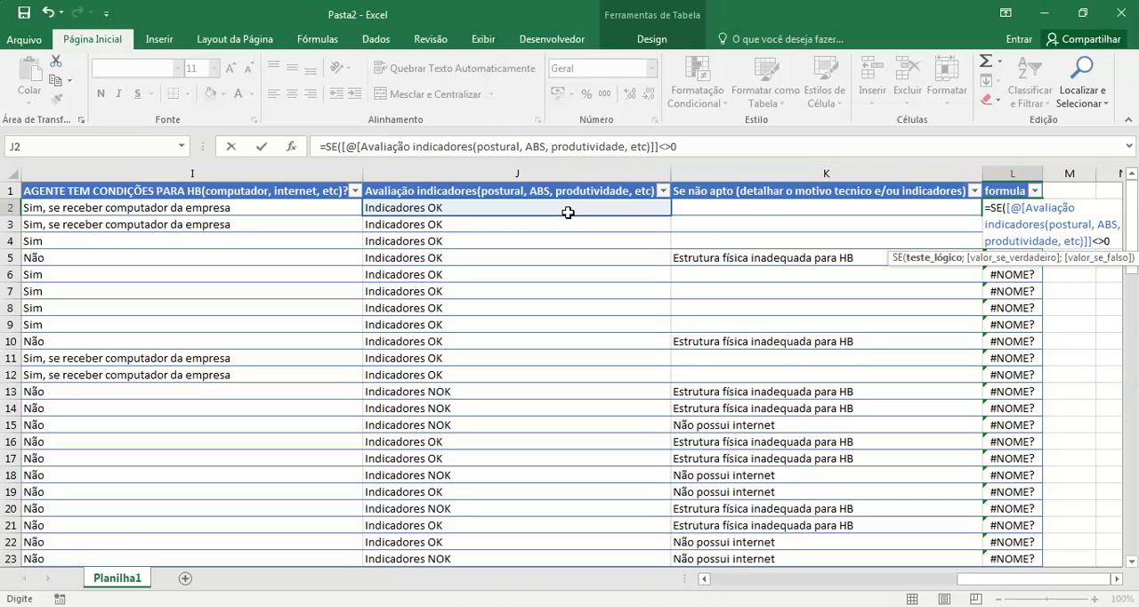
pyautogui.write(';')
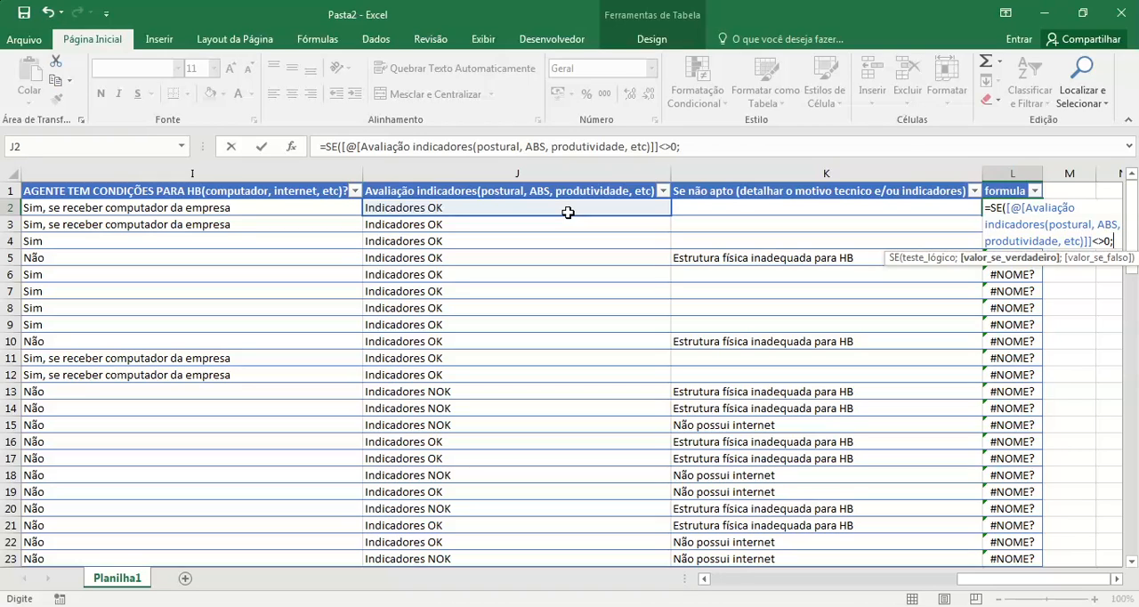
pyautogui.write('"Sim')
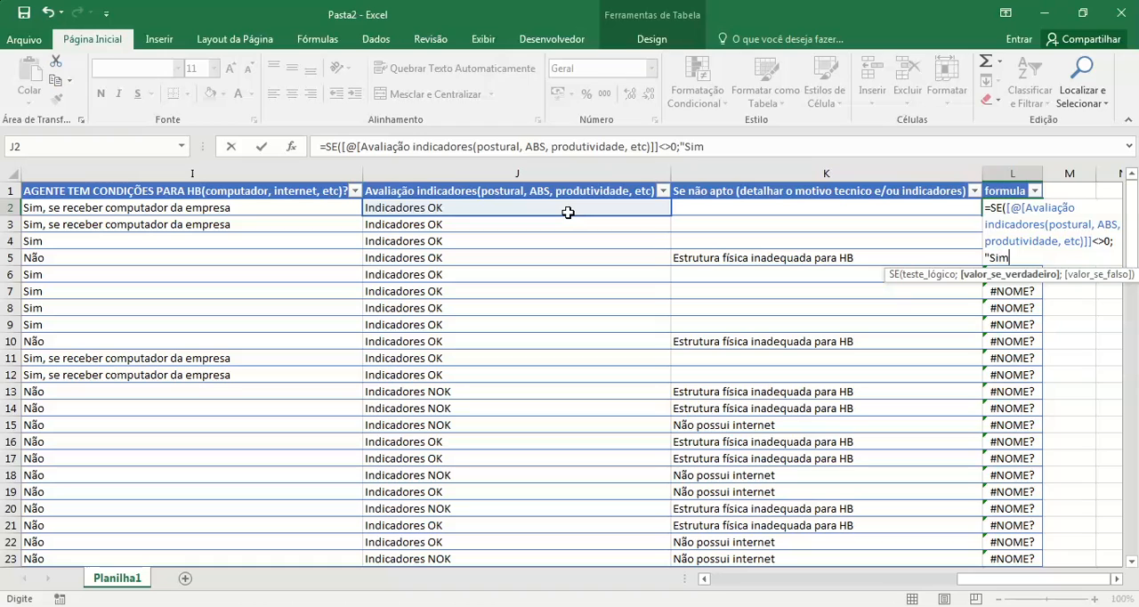
pyautogui.write('";')
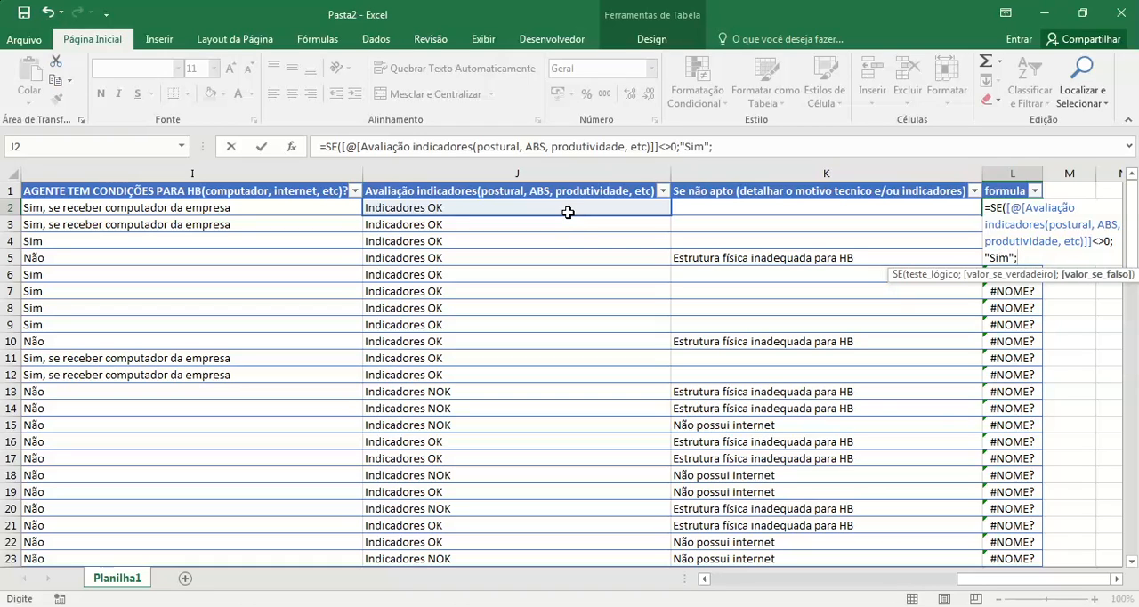
pyautogui.write('"Não")')
pyautogui.press('Return')
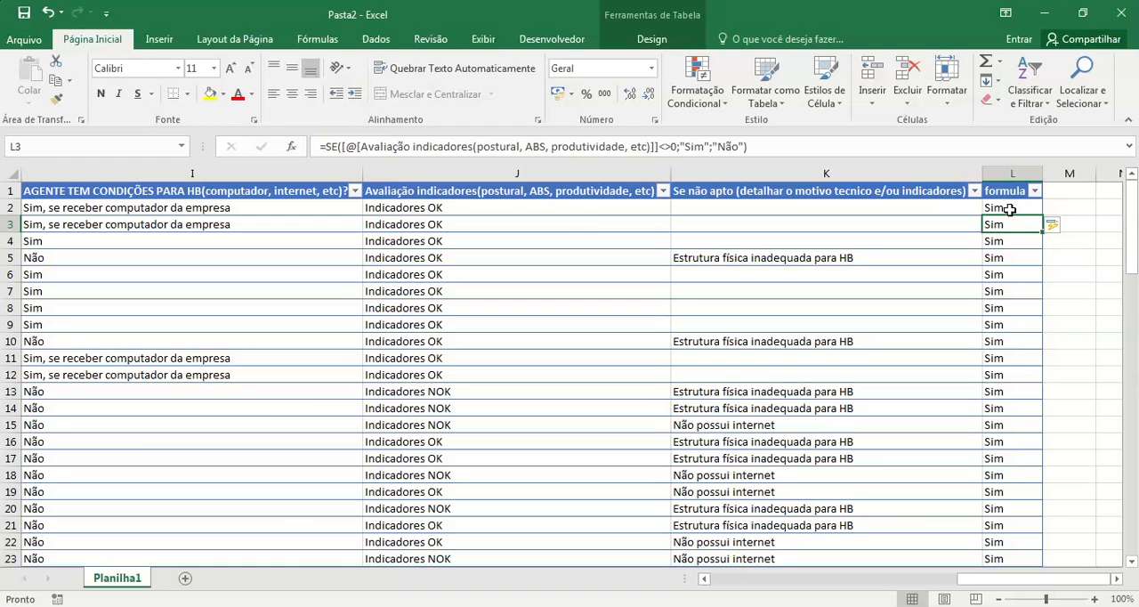
# Step: Delete the entire formula column L from the sheet
pyautogui.click(1023, 173)
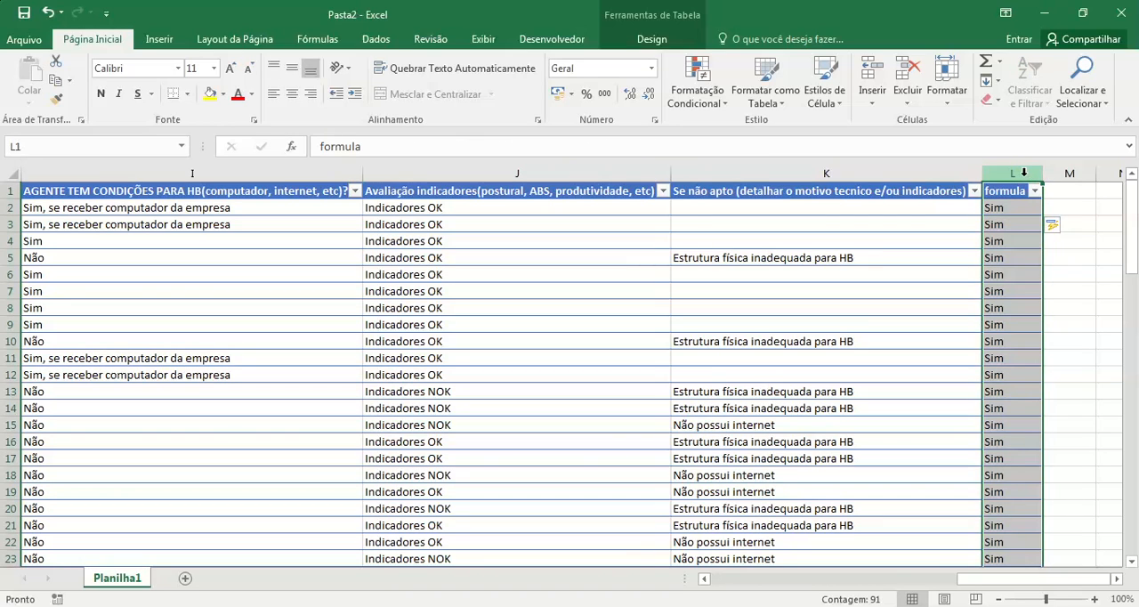
pyautogui.hotkey('ctrl', '-')
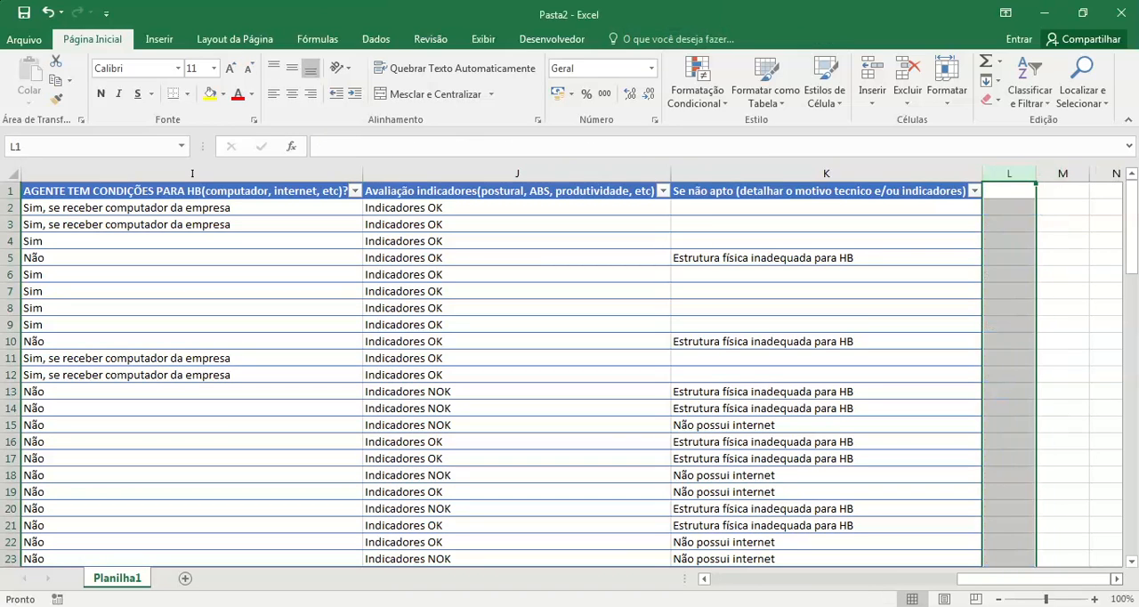
# Step: Examine the filter options of the MATRICULA, NOME, CARGO RESUMIDO and COD. SETOR columns for blanks or inconsistent entries
pyautogui.moveTo(1048, 580); pyautogui.dragTo(735, 563)
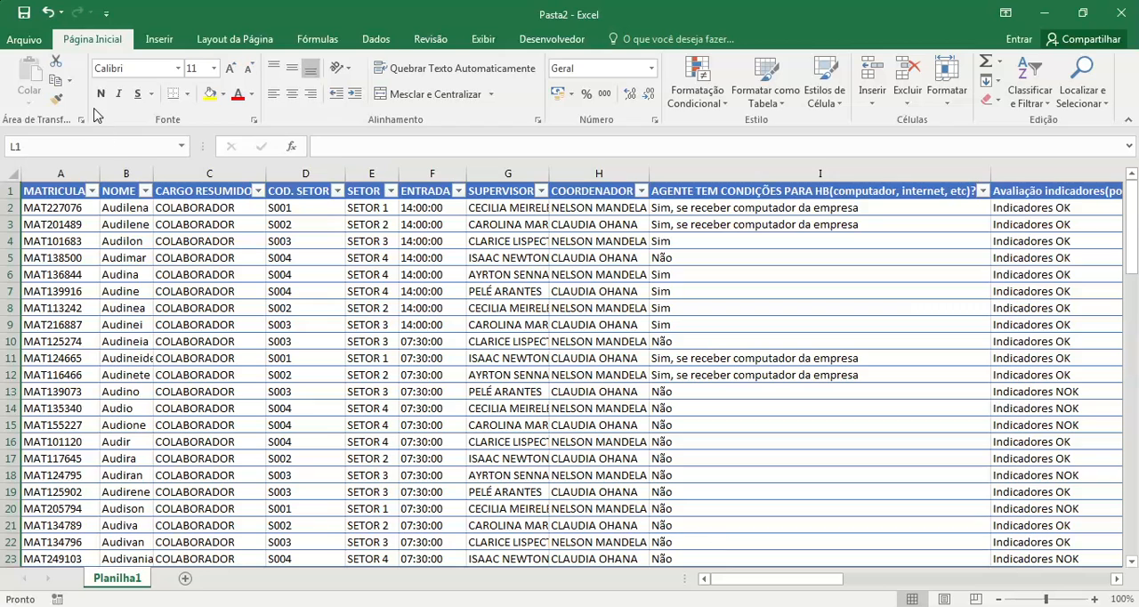
pyautogui.click(93, 191)
pyautogui.moveTo(210, 369); pyautogui.dragTo(210, 465)
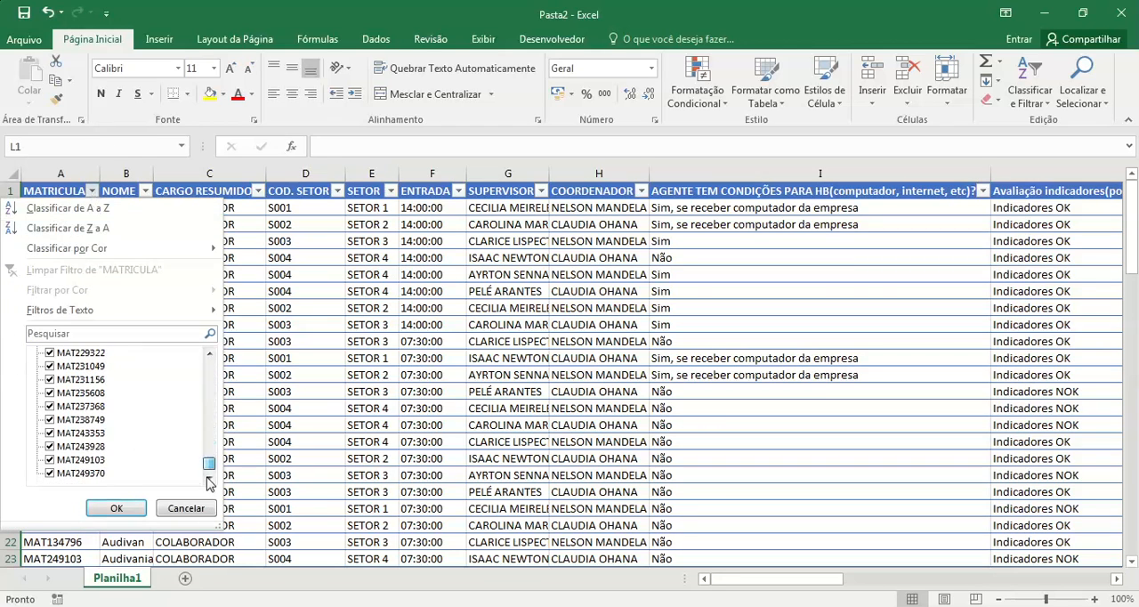
pyautogui.click(116, 510)
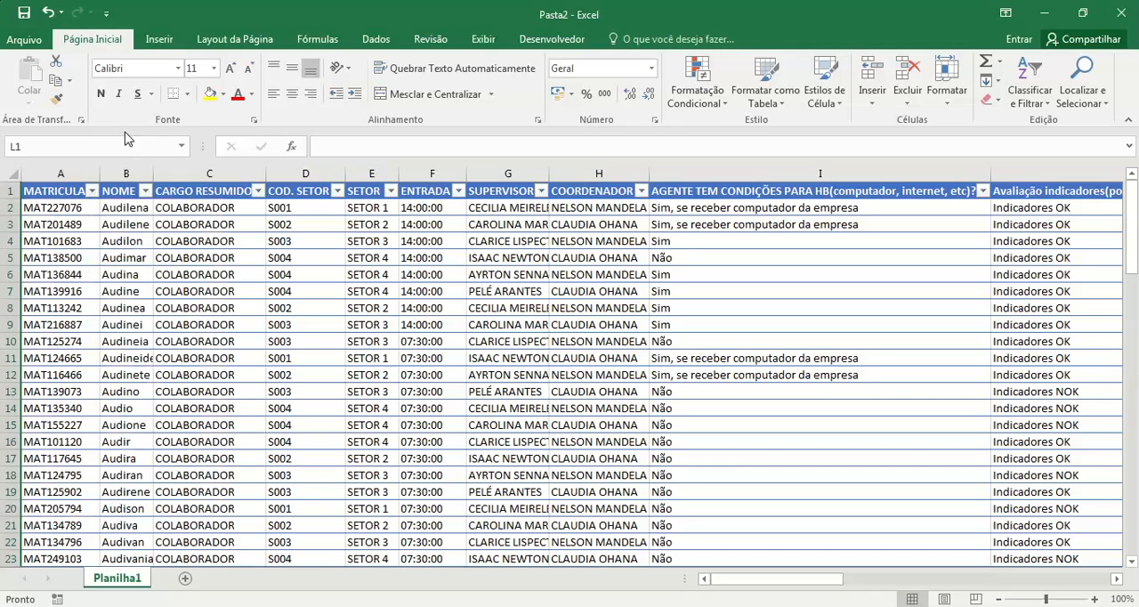
pyautogui.click(145, 190)
pyautogui.moveTo(210, 367); pyautogui.dragTo(210, 485)
pyautogui.click(116, 508)
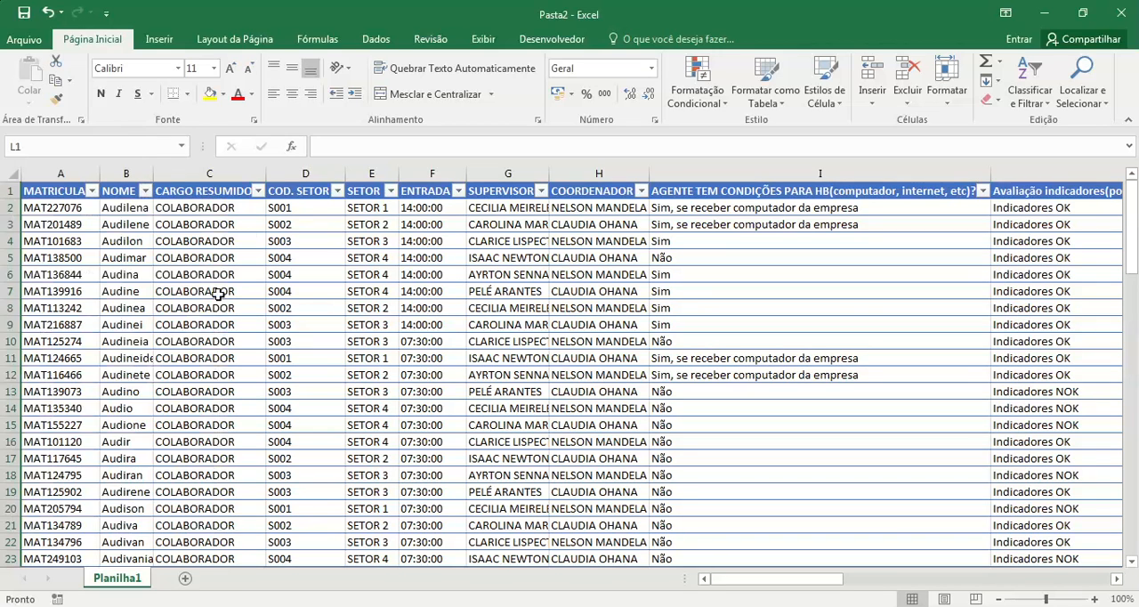
pyautogui.click(257, 190)
pyautogui.click(158, 508)
pyautogui.click(337, 190)
pyautogui.click(467, 261)
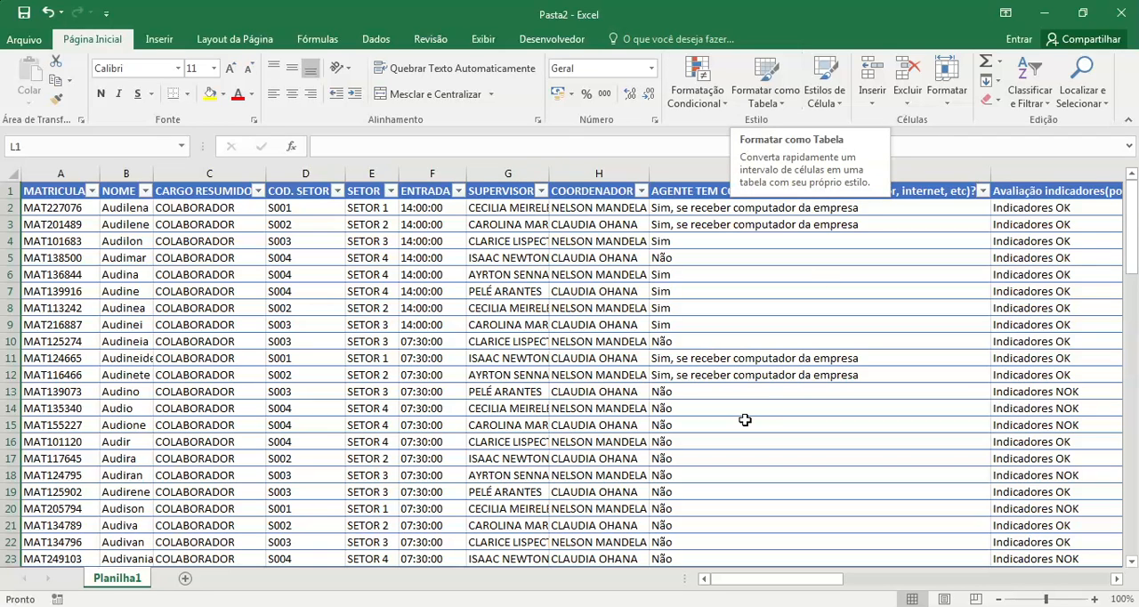
# Step: Filter the "Se não apto" column to show only the rows with blank cells
pyautogui.moveTo(845, 581); pyautogui.dragTo(1070, 548)
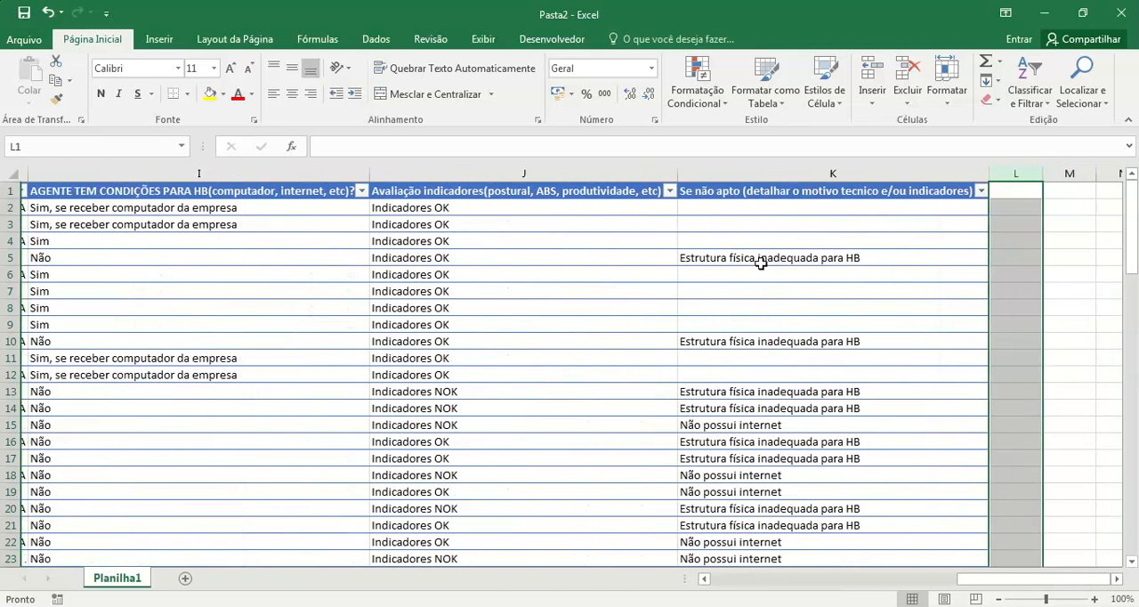
pyautogui.click(854, 192)
pyautogui.click(975, 192)
pyautogui.click(828, 353)
pyautogui.click(827, 406)
pyautogui.click(875, 509)
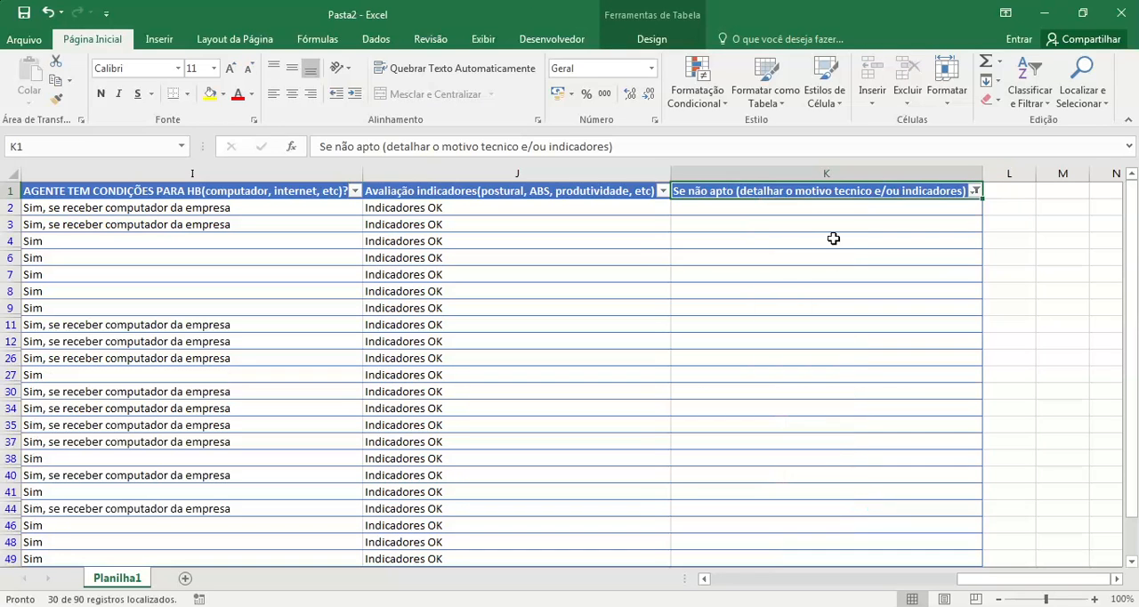
# Step: Enter "n/a" in K2 and copy it to all the filtered blank cells below in the "Se não apto" column
pyautogui.click(814, 206)
pyautogui.write('n;a')
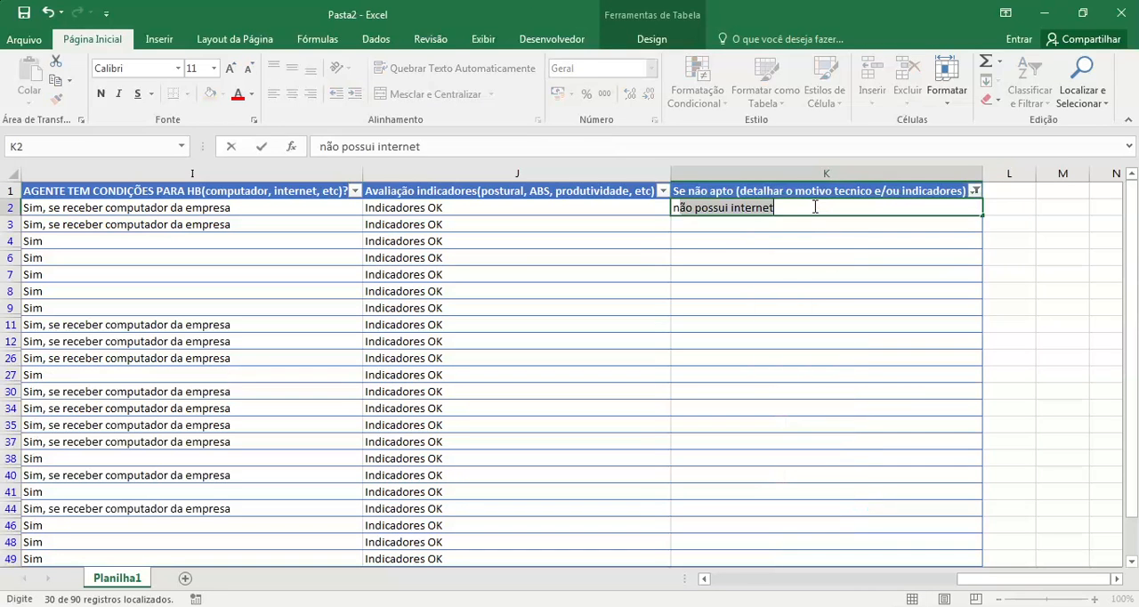
pyautogui.press('BackSpace')
pyautogui.press('BackSpace')
pyautogui.write('/a')
pyautogui.press('Return')
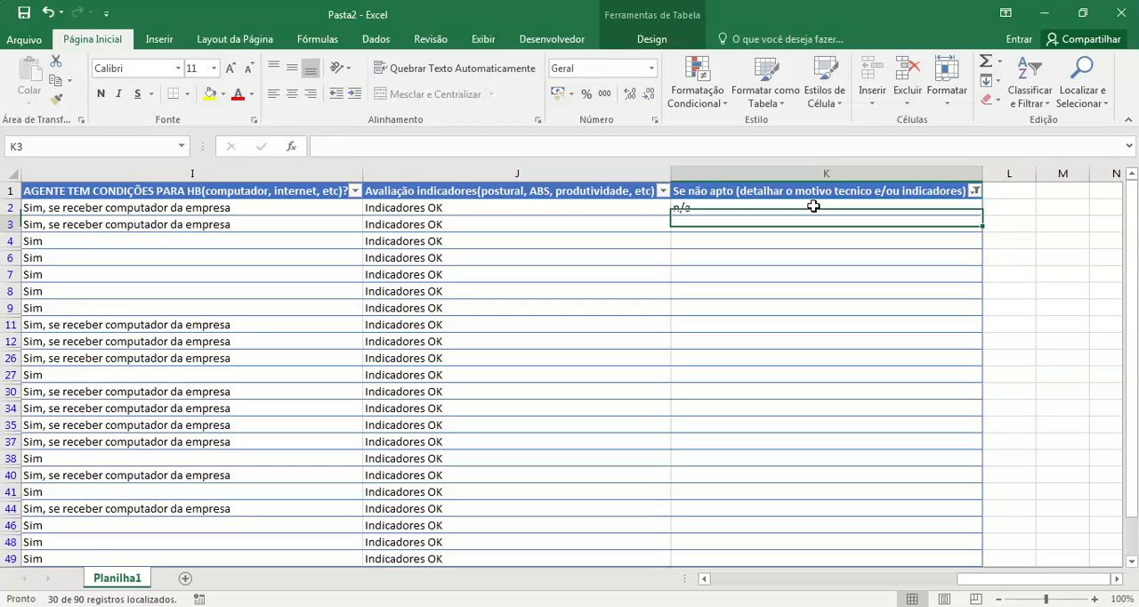
pyautogui.click(814, 206)
pyautogui.hotkey('ctrl', 'c')
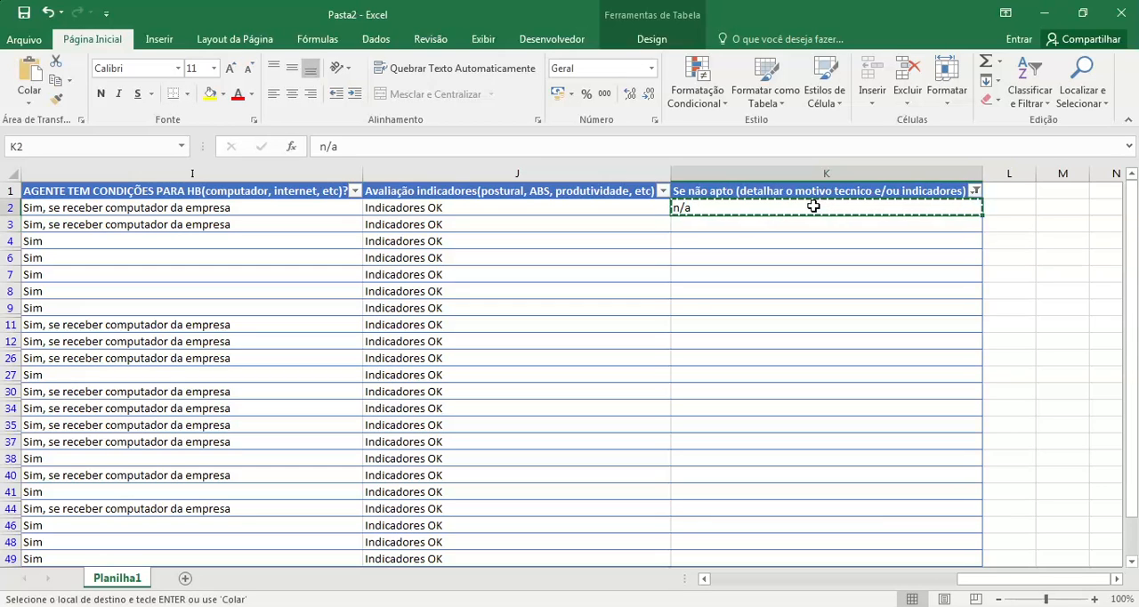
pyautogui.hotkey('ctrl', 'shift', 'Down')
pyautogui.scroll(3, 813, 206)
pyautogui.hotkey('ctrl', 'v')
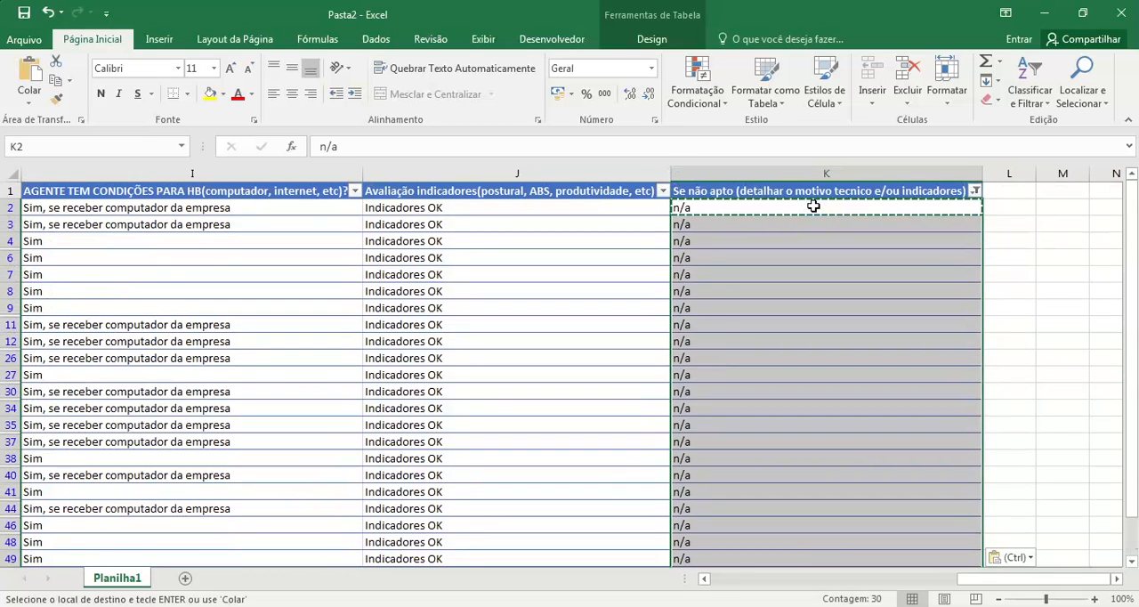
# Step: Reselect all values in the "Se não apto" column's filter to show every row again
pyautogui.click(976, 190)
pyautogui.click(831, 354)
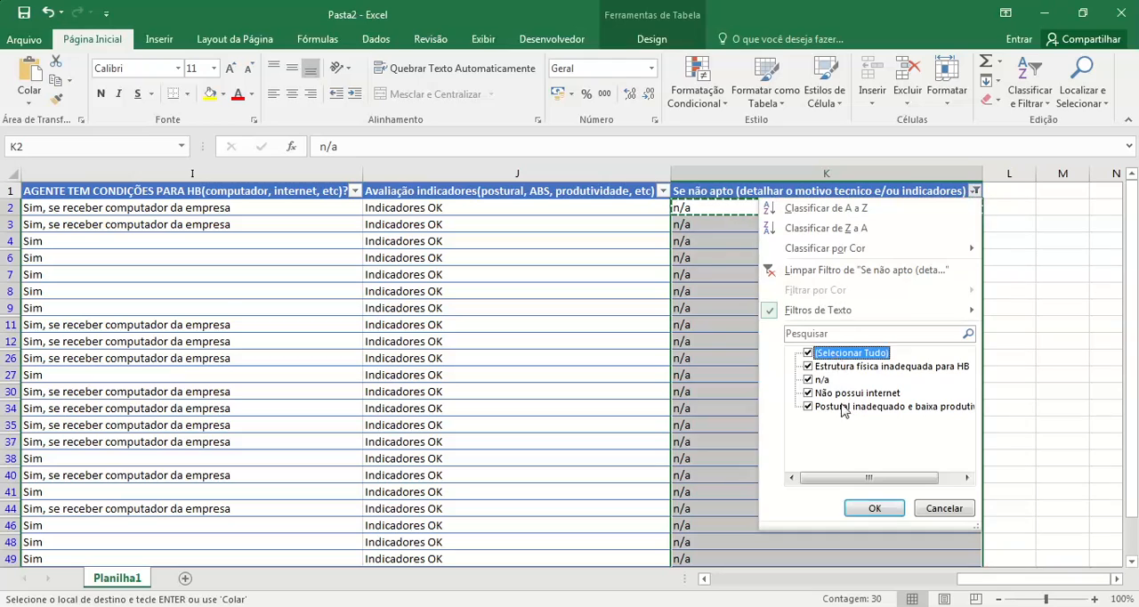
pyautogui.click(875, 508)
# Step: Rename the Planilha1 sheet as "Base"
pyautogui.moveTo(1012, 583); pyautogui.dragTo(700, 583)
pyautogui.click(85, 277)
pyautogui.click(59, 210)
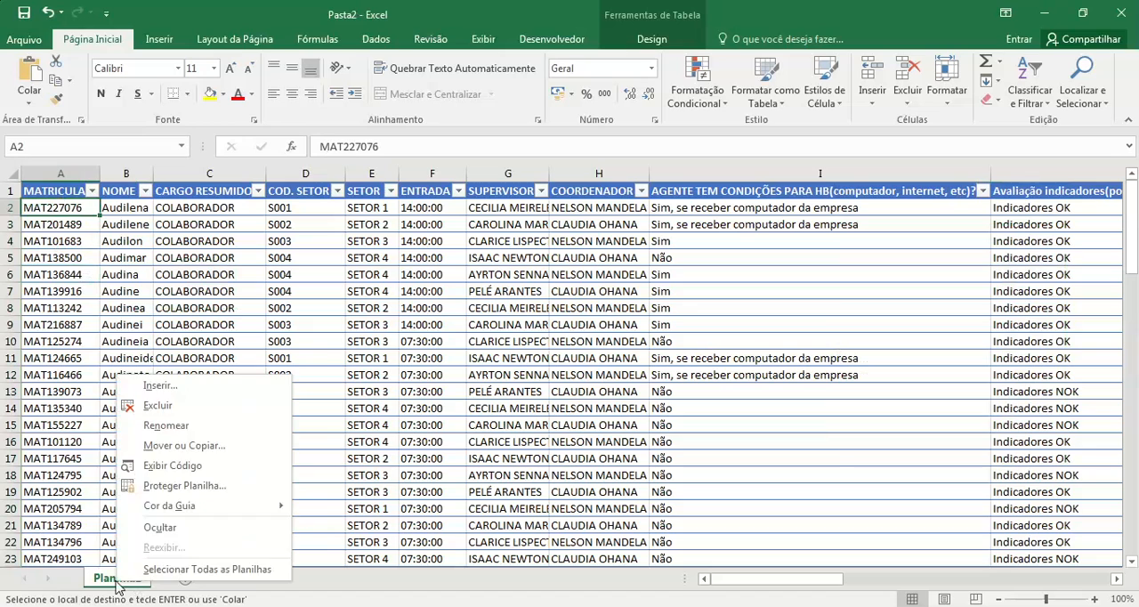
pyautogui.click(174, 425)
pyautogui.write('Base')
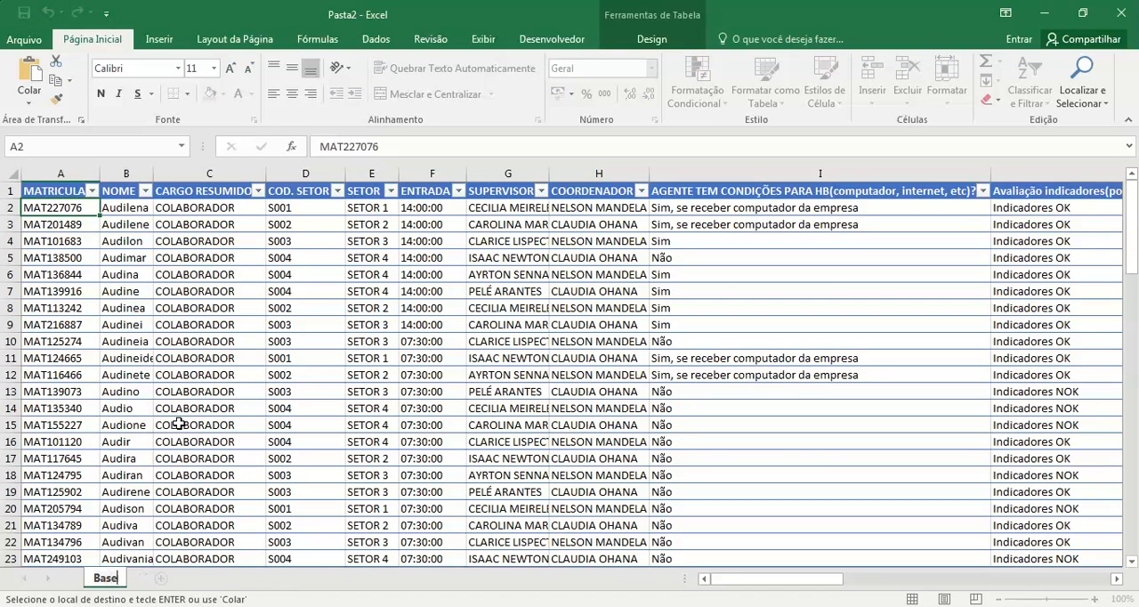
pyautogui.press('Return')
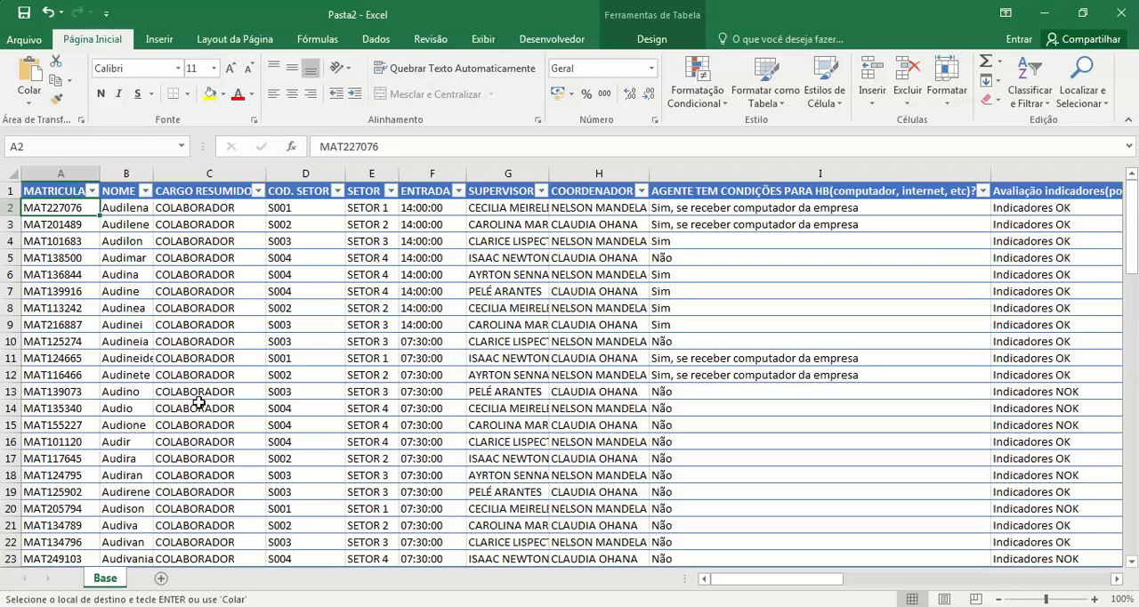
# Step: Select the whole survey table on the Base sheet, from the MATRICULA header to the last filled row
pyautogui.press('Up')
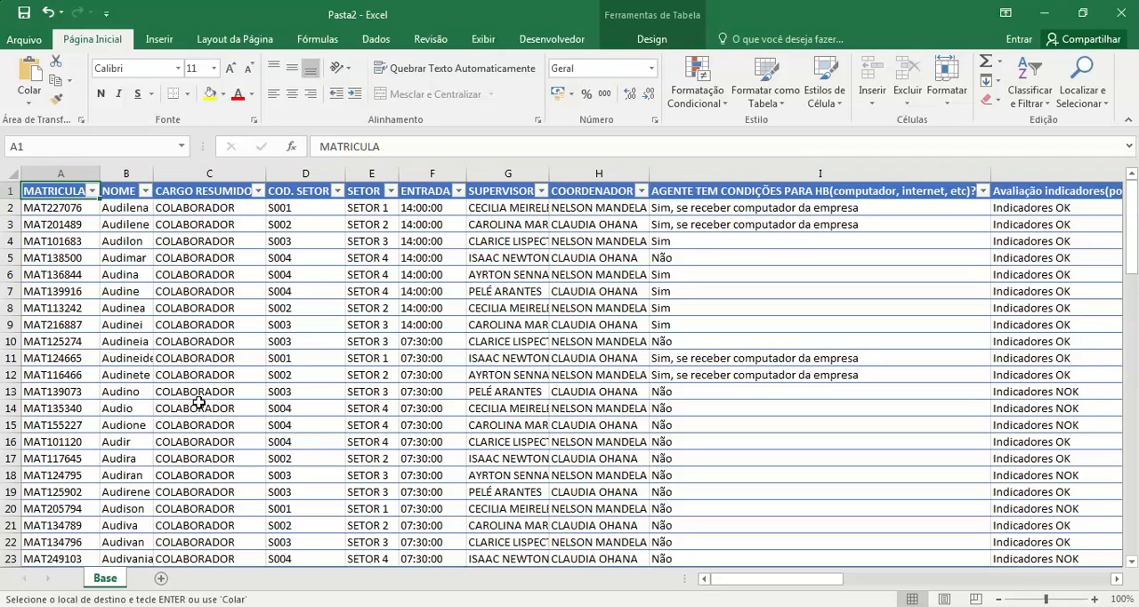
pyautogui.hotkey('ctrl', 'shift', 'Right')
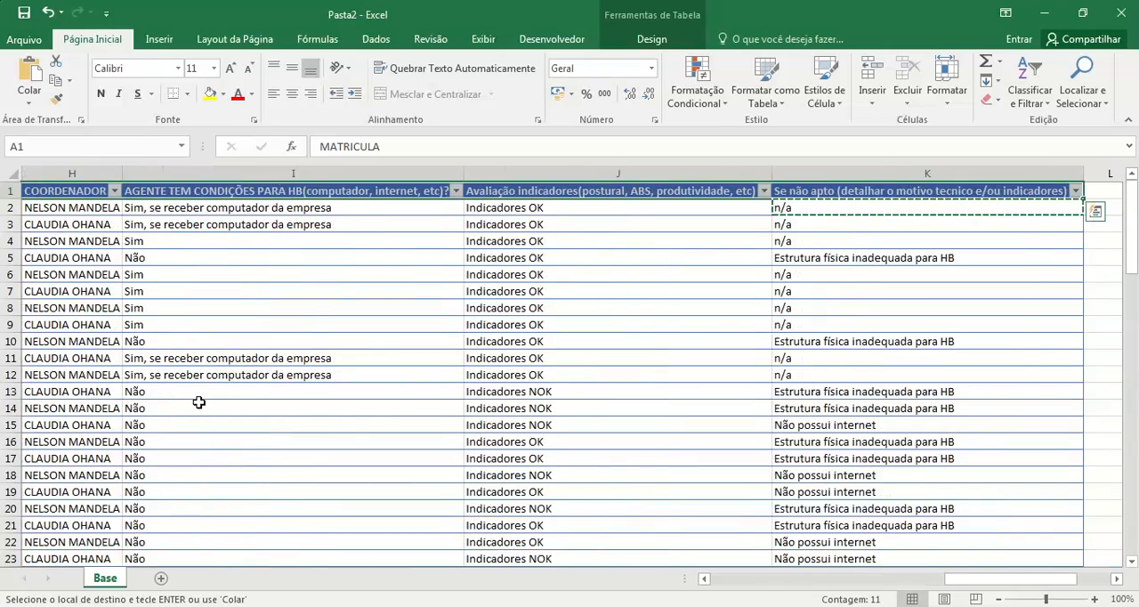
pyautogui.hotkey('ctrl', 'shift', 'Down')
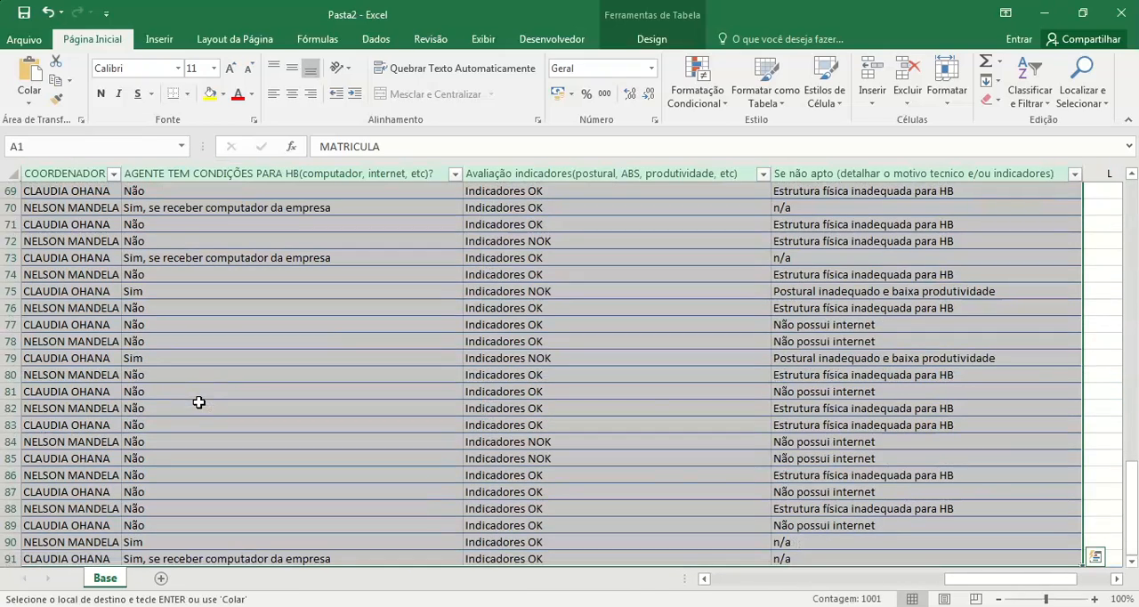
pyautogui.click(183, 42)
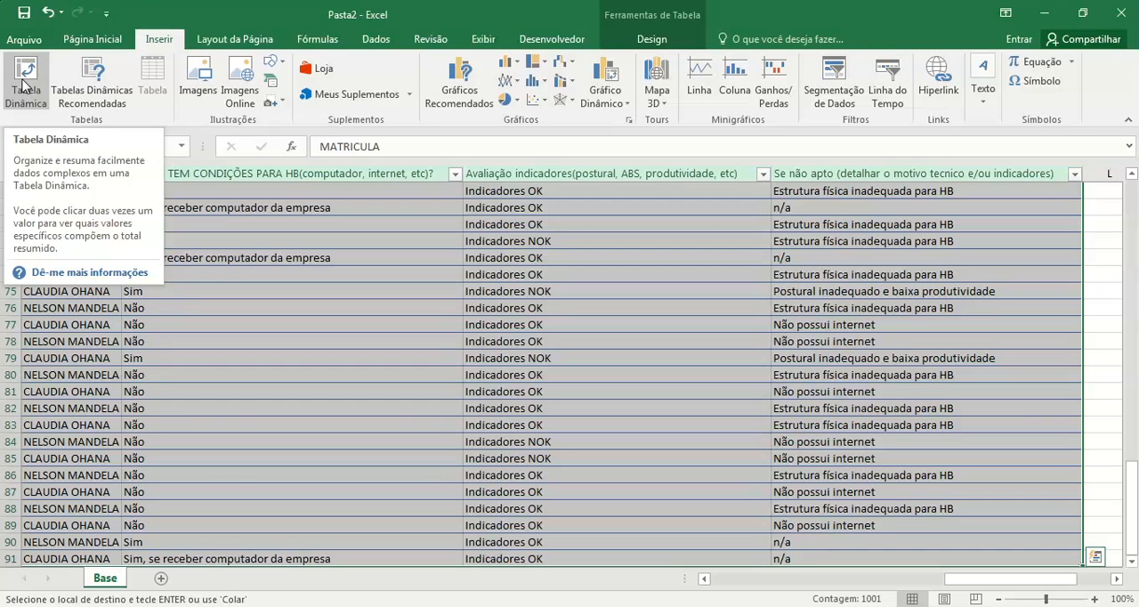
pyautogui.click(463, 276)
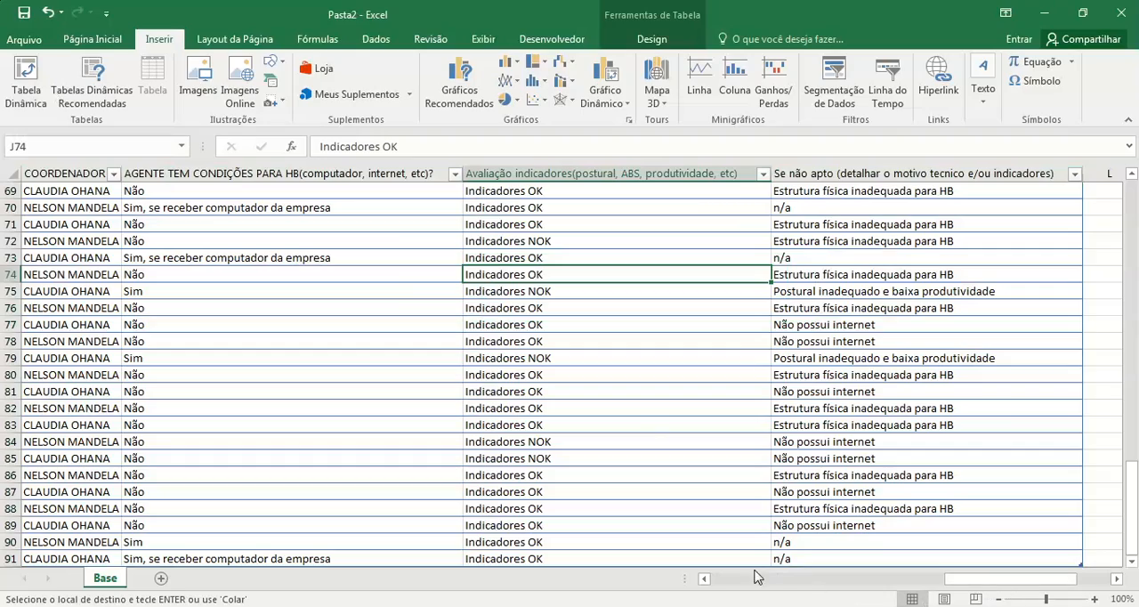
pyautogui.moveTo(952, 583); pyautogui.dragTo(644, 548)
pyautogui.scroll(7, 2, 267)
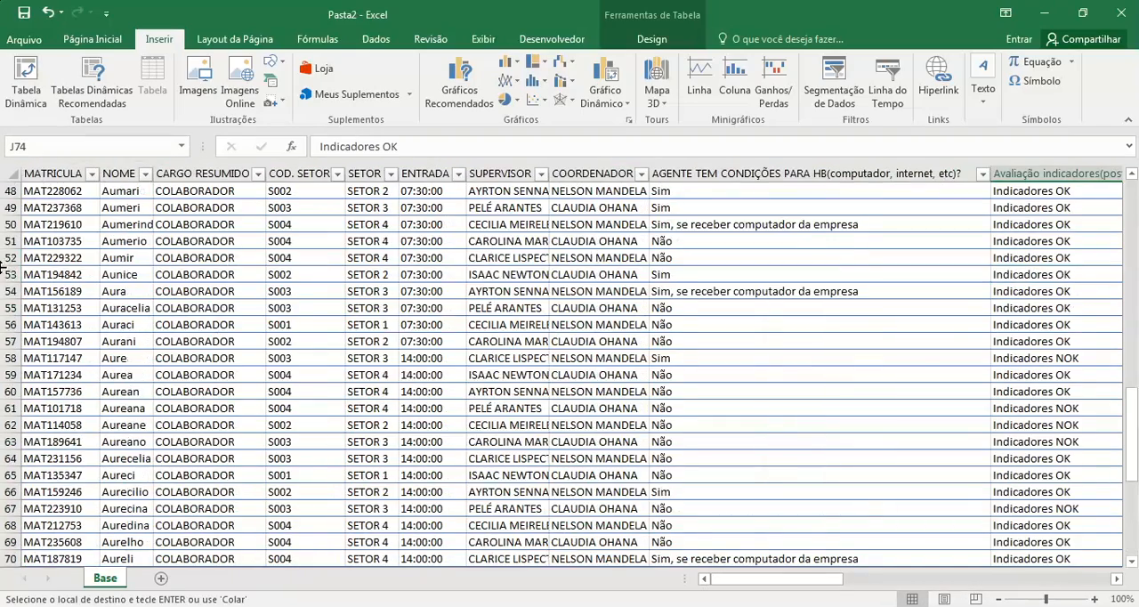
pyautogui.moveTo(1133, 411); pyautogui.dragTo(1132, 216)
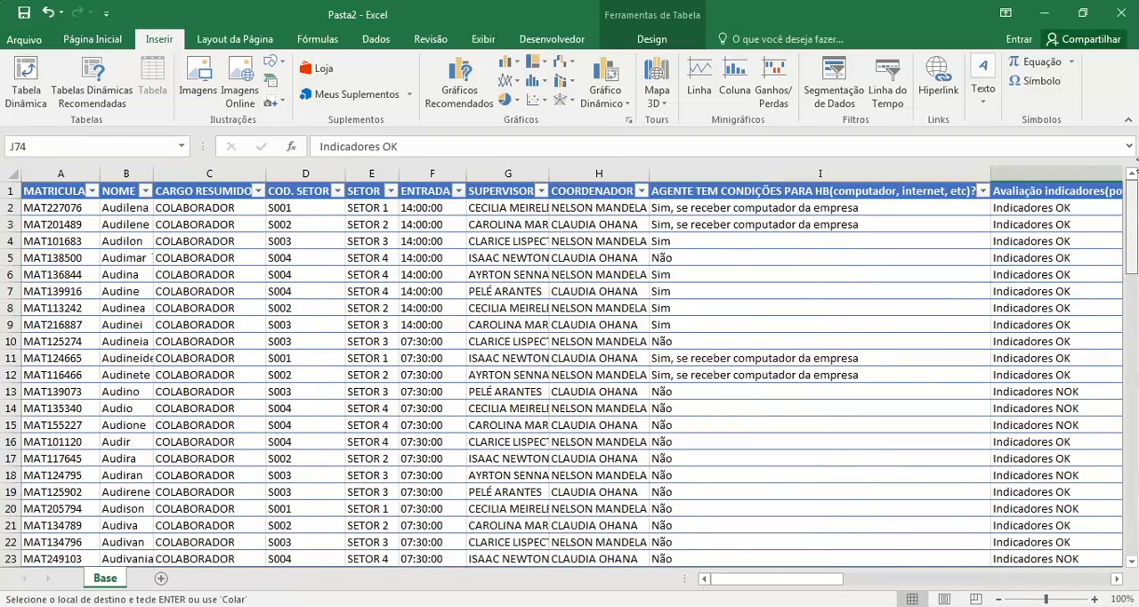
pyautogui.click(313, 297)
pyautogui.click(163, 324)
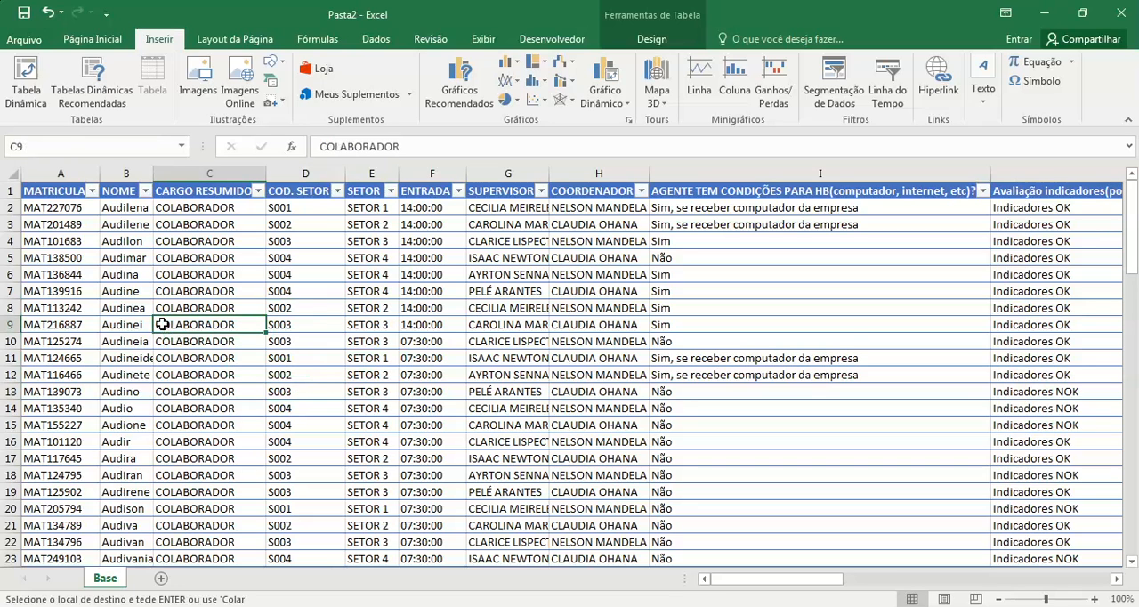
pyautogui.click(39, 91)
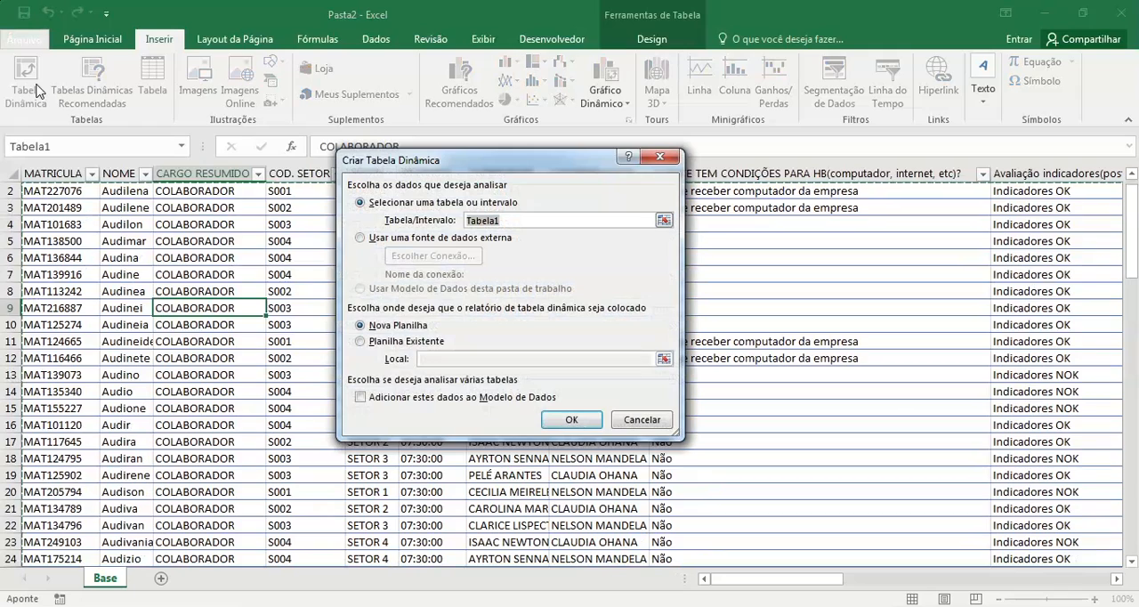
pyautogui.click(644, 424)
pyautogui.scroll(1, 865, 361)
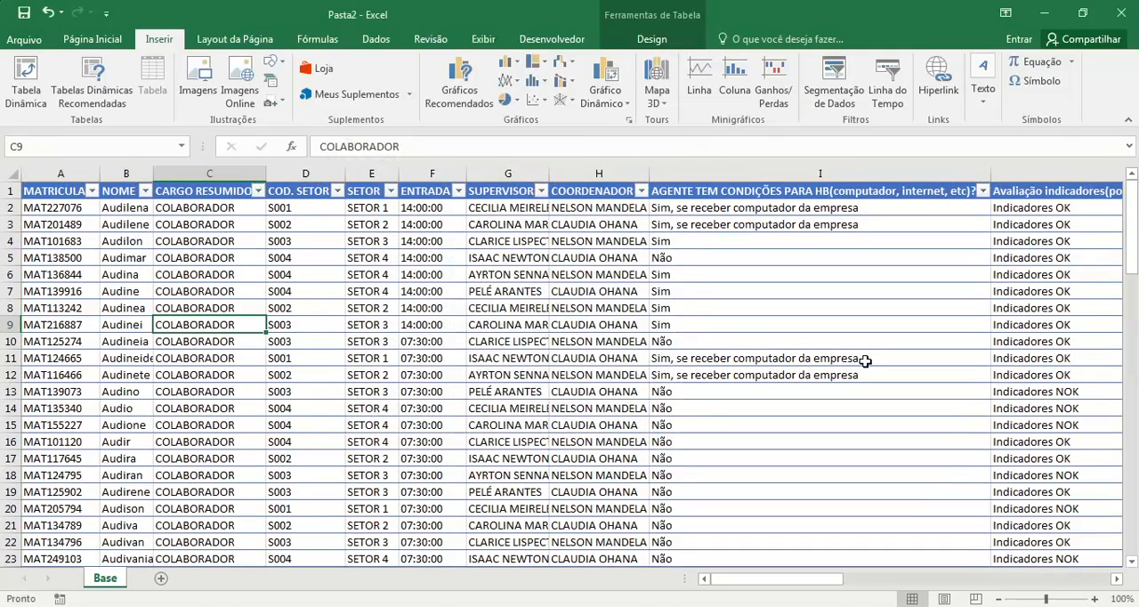
# Step: Preview the recommended pivot tables for the survey table, comparing MATRICULA counts by sector, HB conditions, unfitness reason and supervisor
pyautogui.click(227, 259)
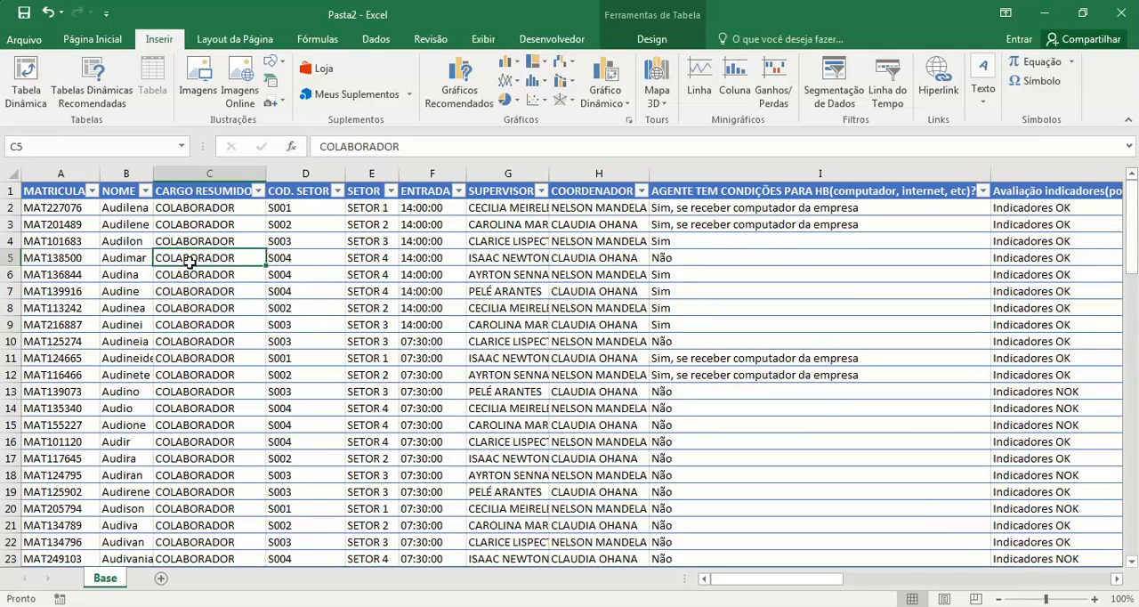
pyautogui.click(96, 89)
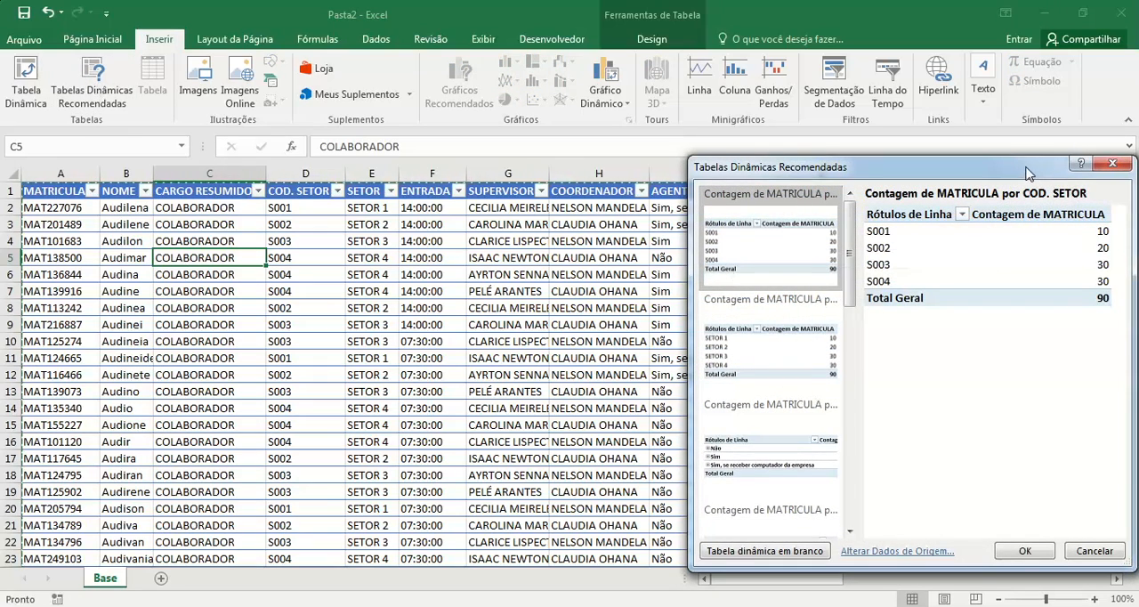
pyautogui.moveTo(1036, 173); pyautogui.dragTo(768, 131)
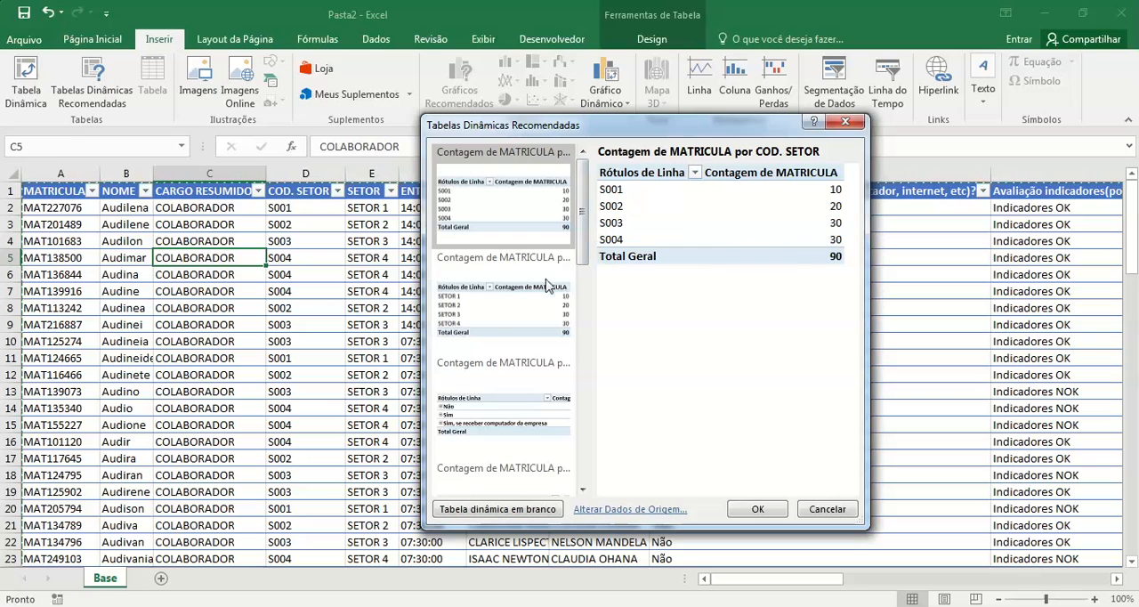
pyautogui.click(503, 273)
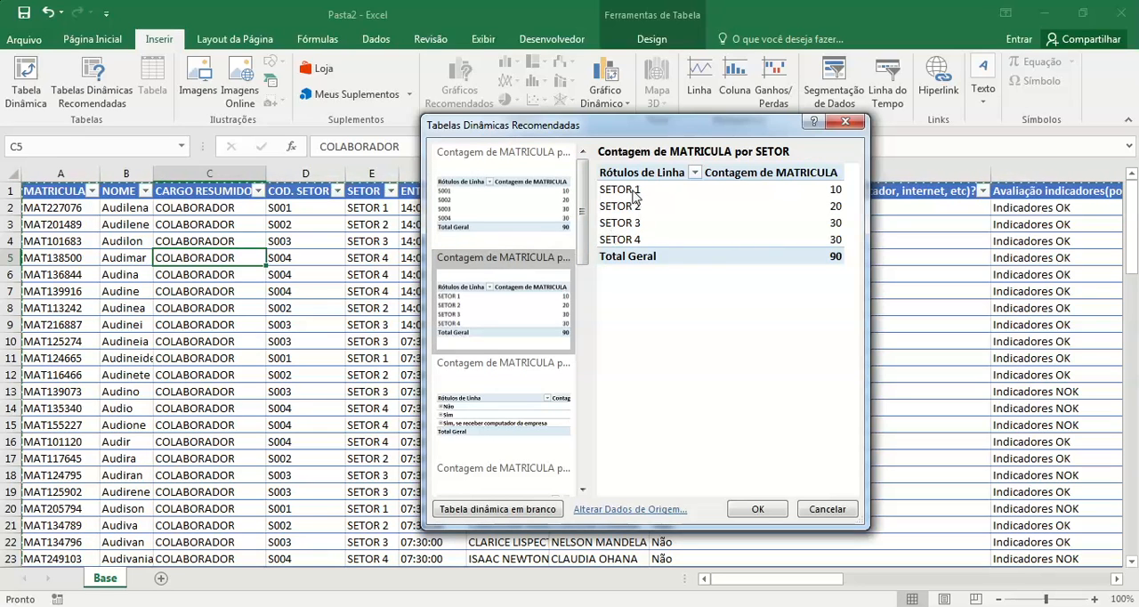
pyautogui.click(504, 209)
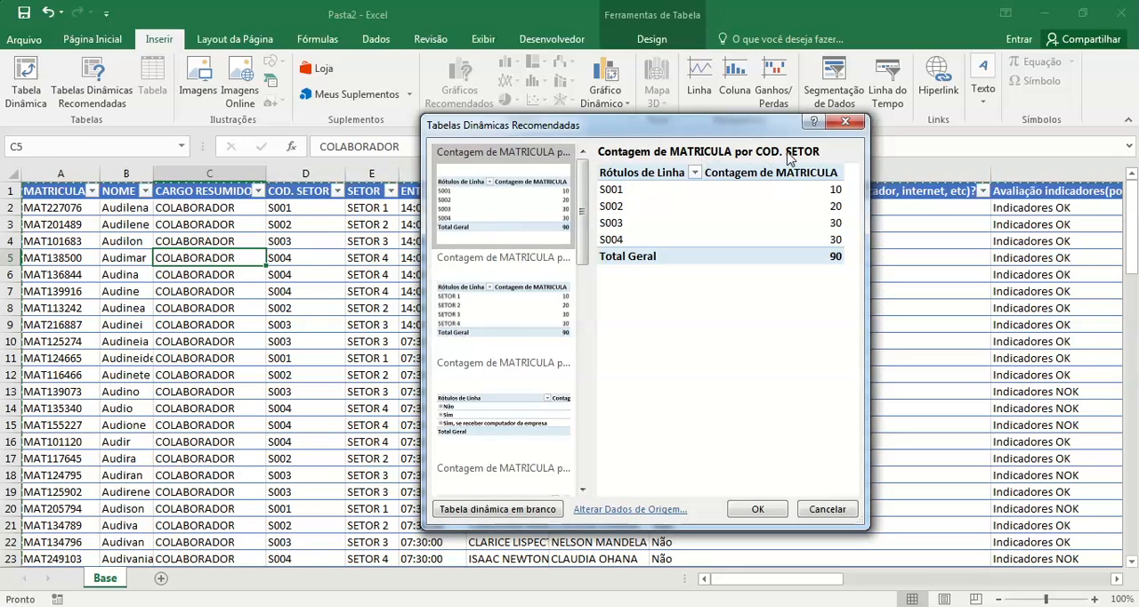
pyautogui.click(491, 307)
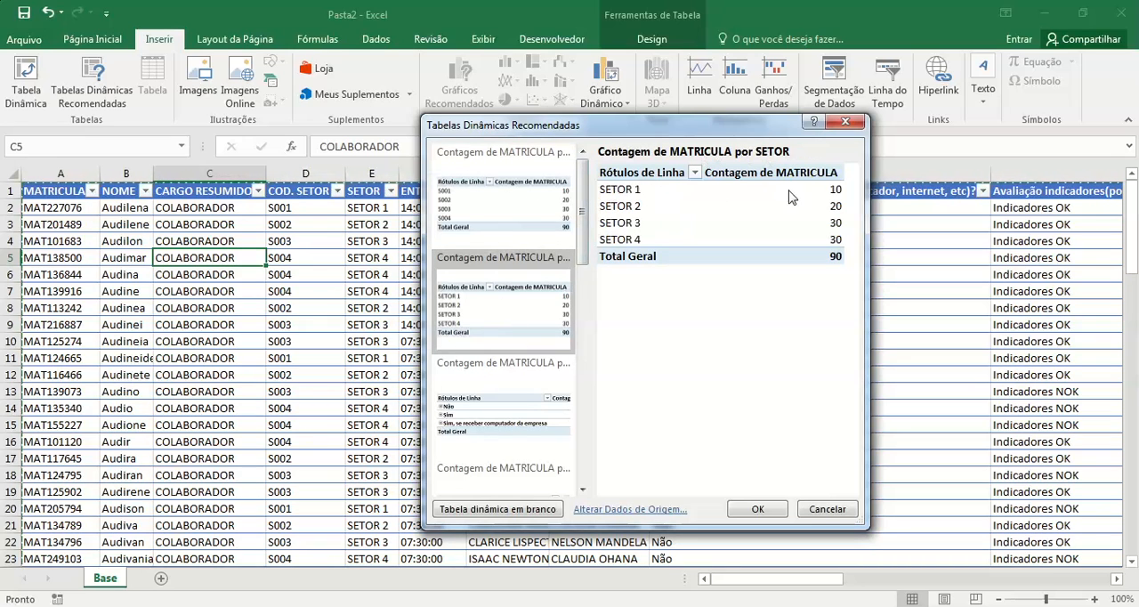
pyautogui.click(500, 400)
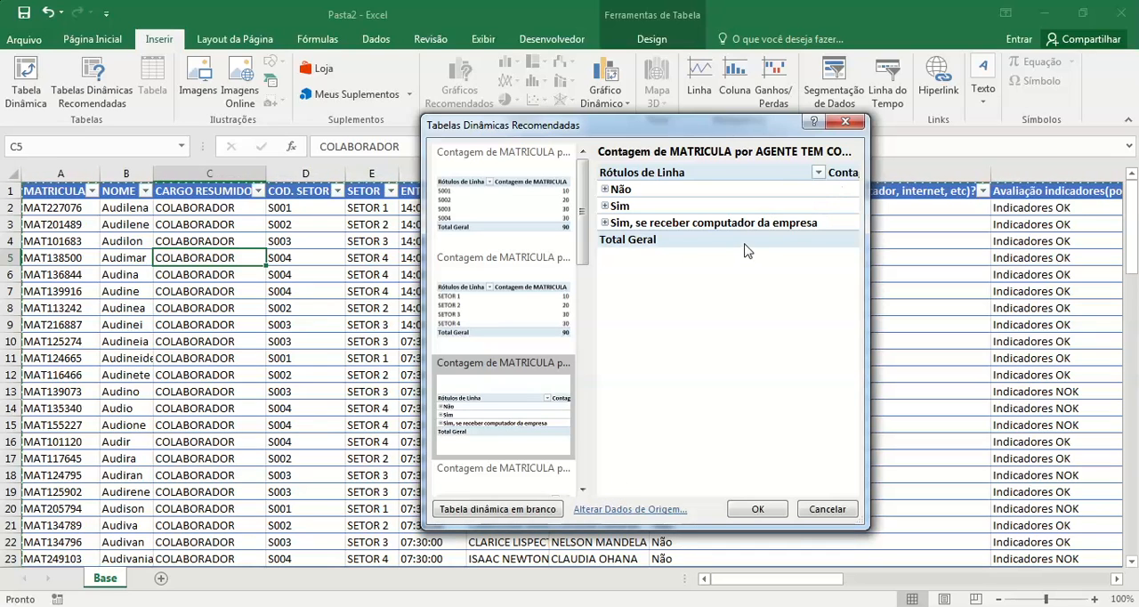
pyautogui.moveTo(585, 214); pyautogui.dragTo(589, 309)
pyautogui.click(514, 267)
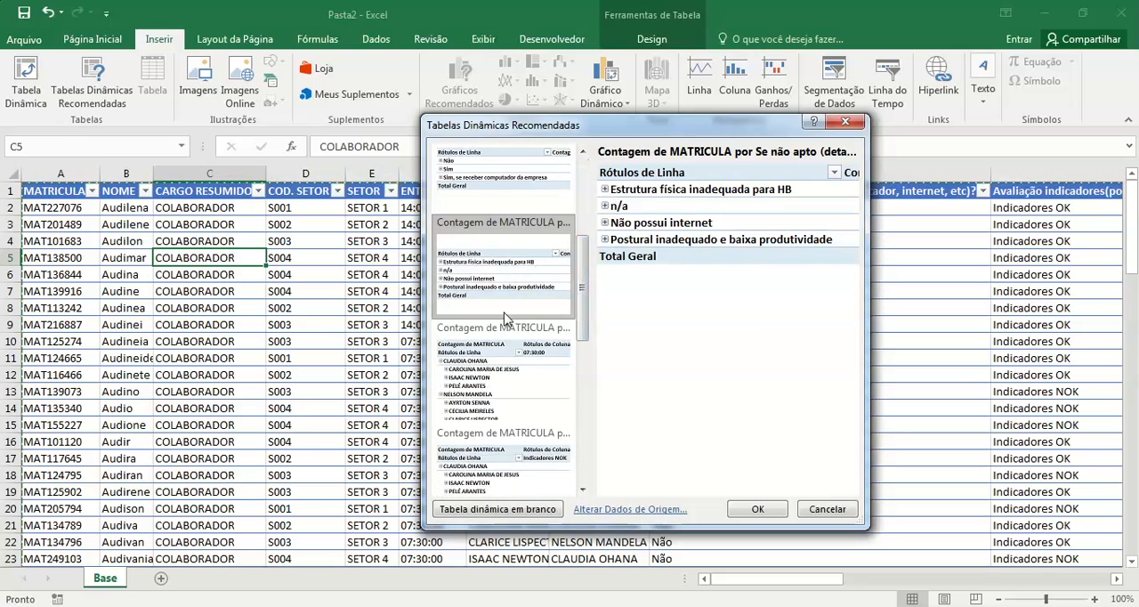
pyautogui.click(496, 370)
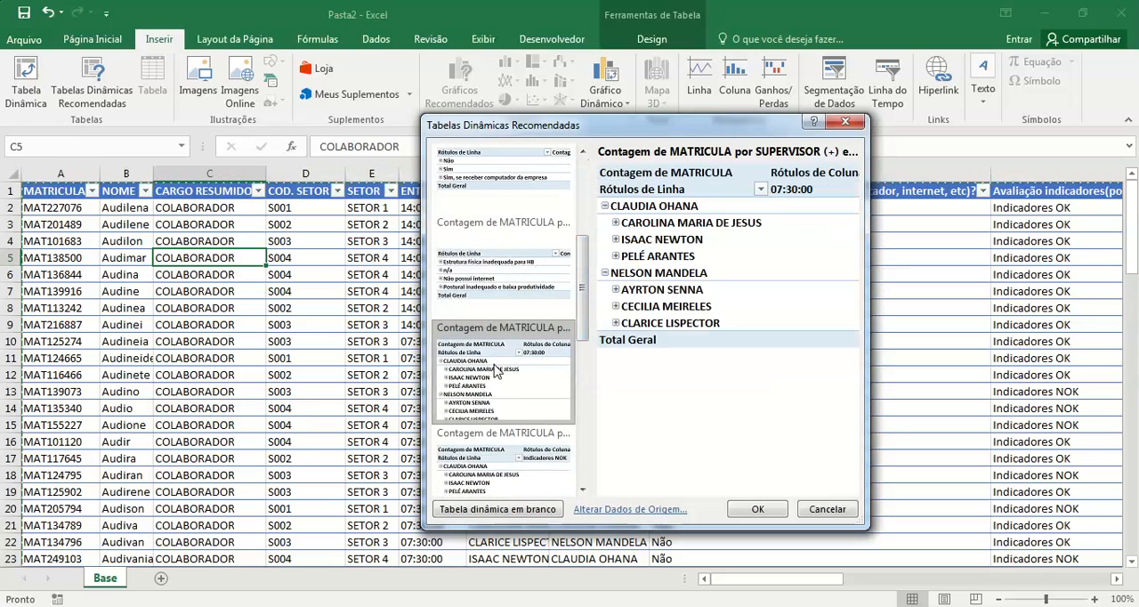
pyautogui.click(507, 488)
pyautogui.moveTo(583, 292); pyautogui.dragTo(583, 227)
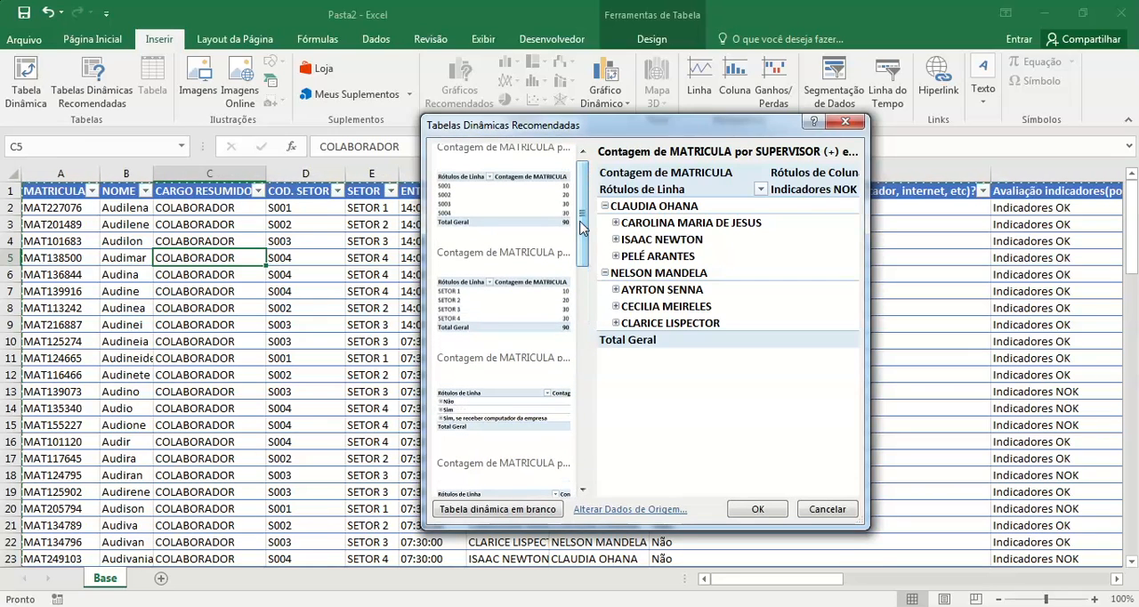
# Step: Insert the recommended pivot table counting MATRICULA by SETOR on a new sheet, and delete that sheet
pyautogui.click(507, 311)
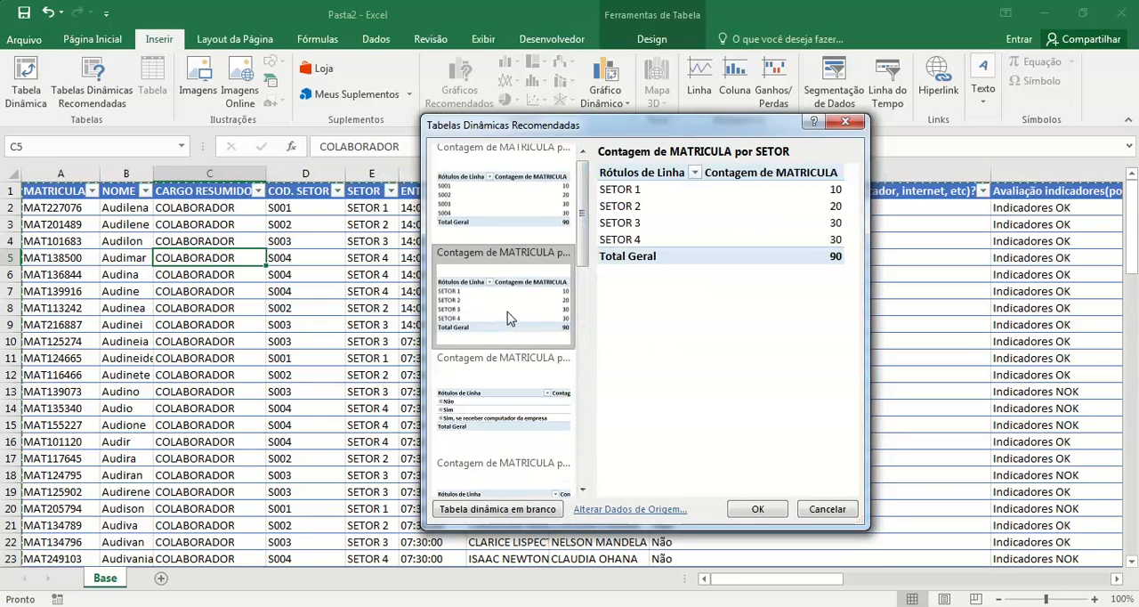
pyautogui.click(768, 511)
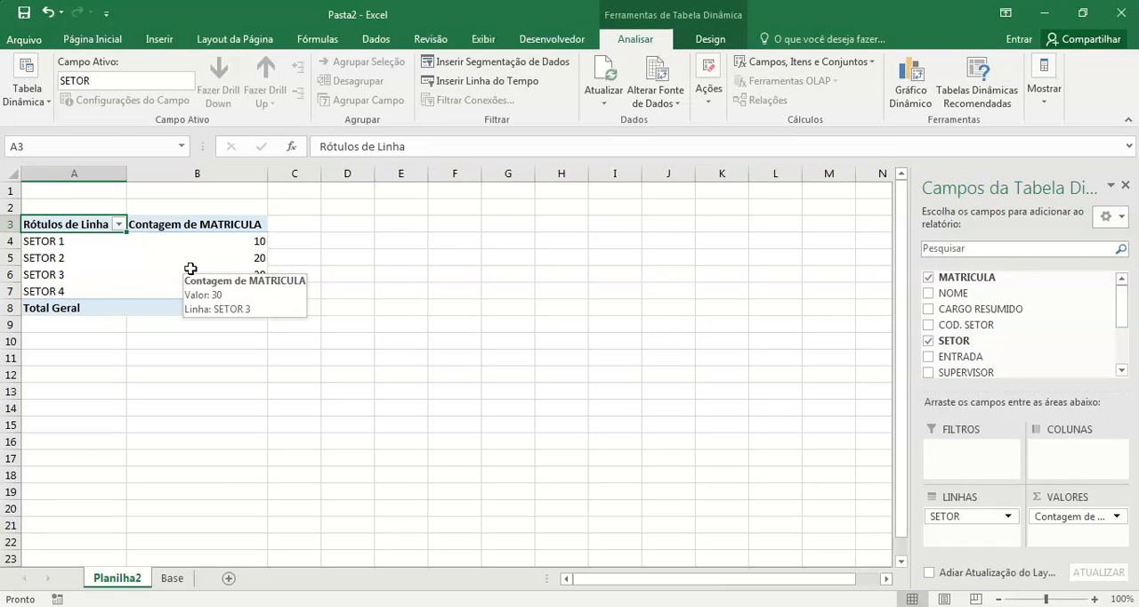
pyautogui.rightClick(138, 581)
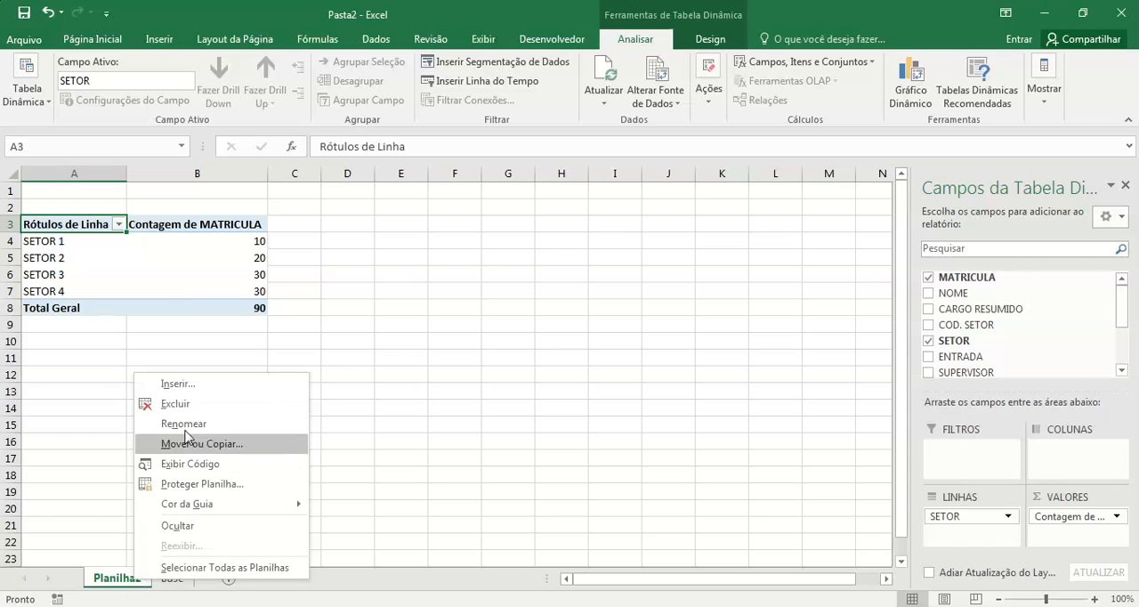
pyautogui.click(174, 403)
pyautogui.click(539, 358)
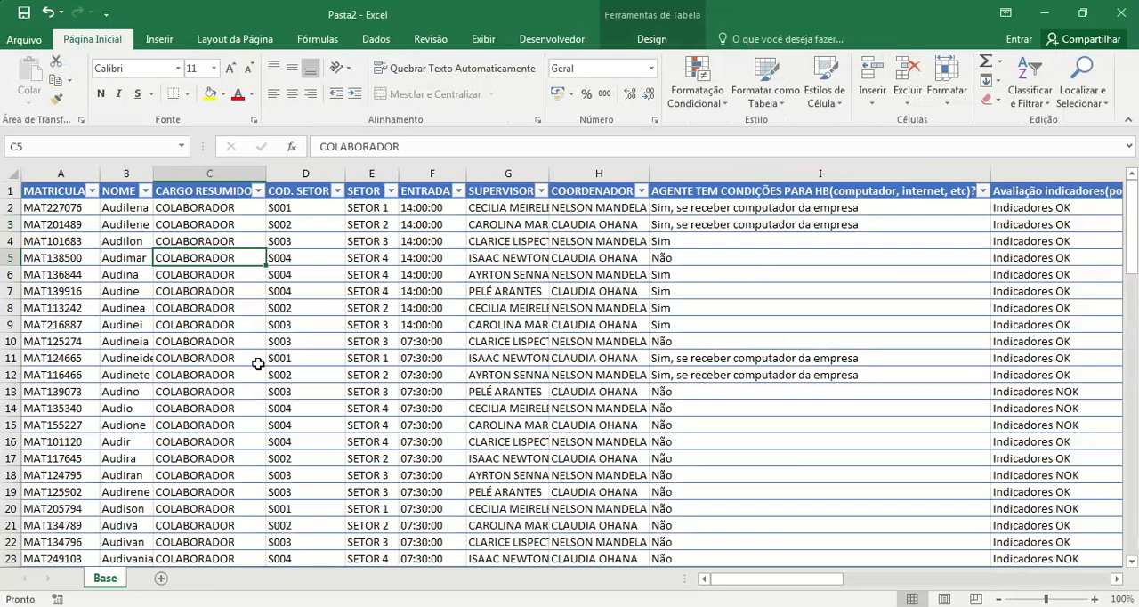
# Step: Create a blank pivot table from Tabela1 on a new worksheet
pyautogui.click(160, 41)
pyautogui.click(26, 78)
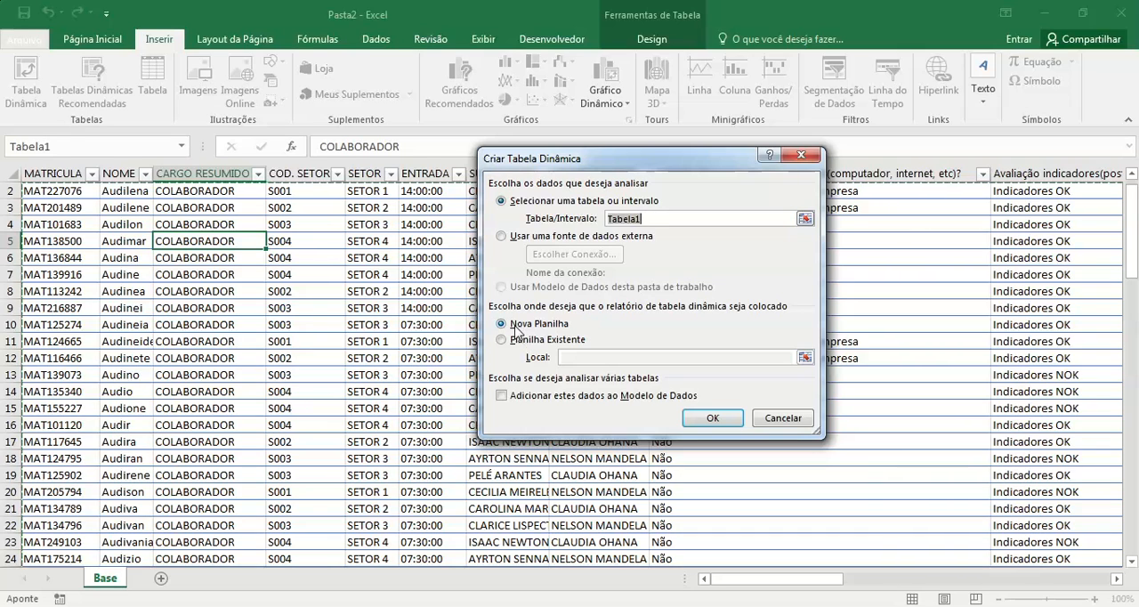
pyautogui.click(719, 418)
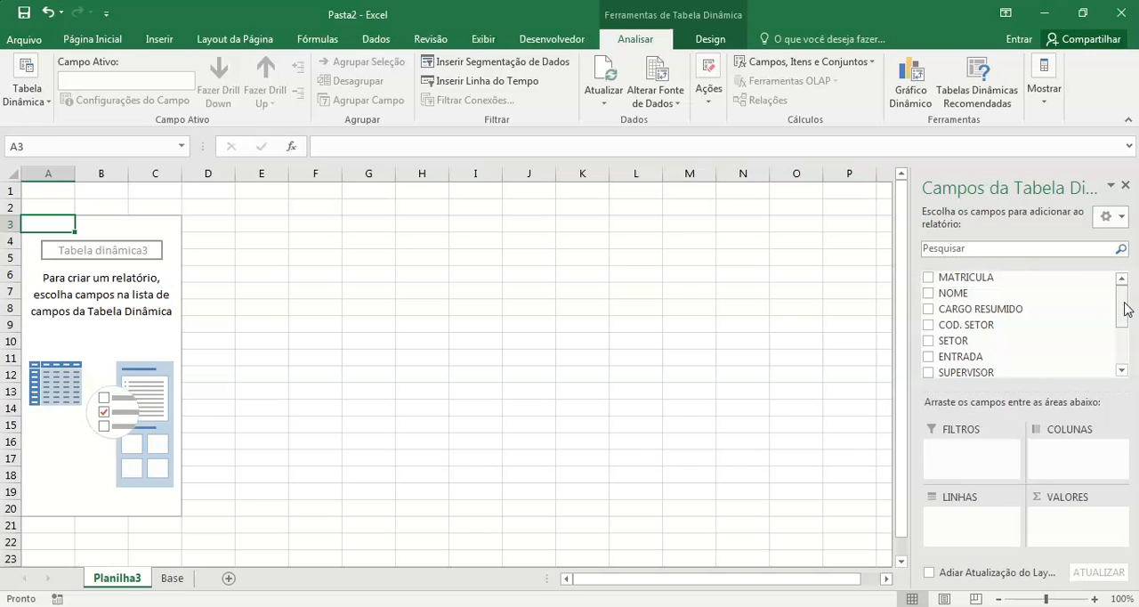
# Step: Lay out the pivot table with CARGO RESUMIDO as filter, COD. SETOR as columns, SETOR as rows and a count of SUPERVISOR as values
pyautogui.moveTo(1122, 308)
pyautogui.mouseDown()
pyautogui.moveTo(1127, 371)
pyautogui.moveTo(1121, 292)
pyautogui.mouseUp()
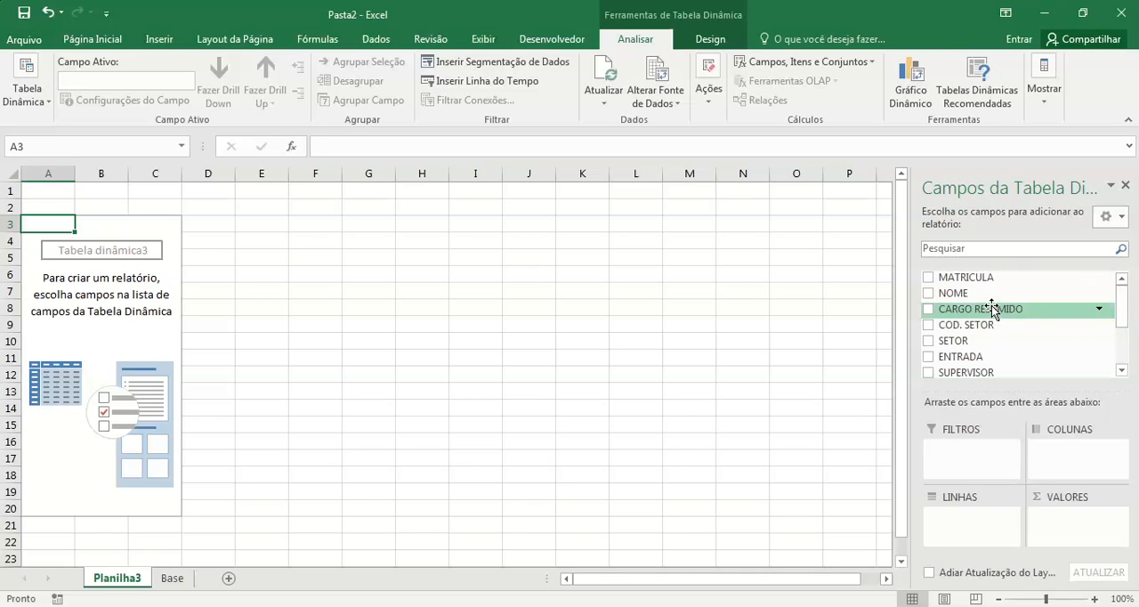
pyautogui.moveTo(992, 306); pyautogui.dragTo(969, 456)
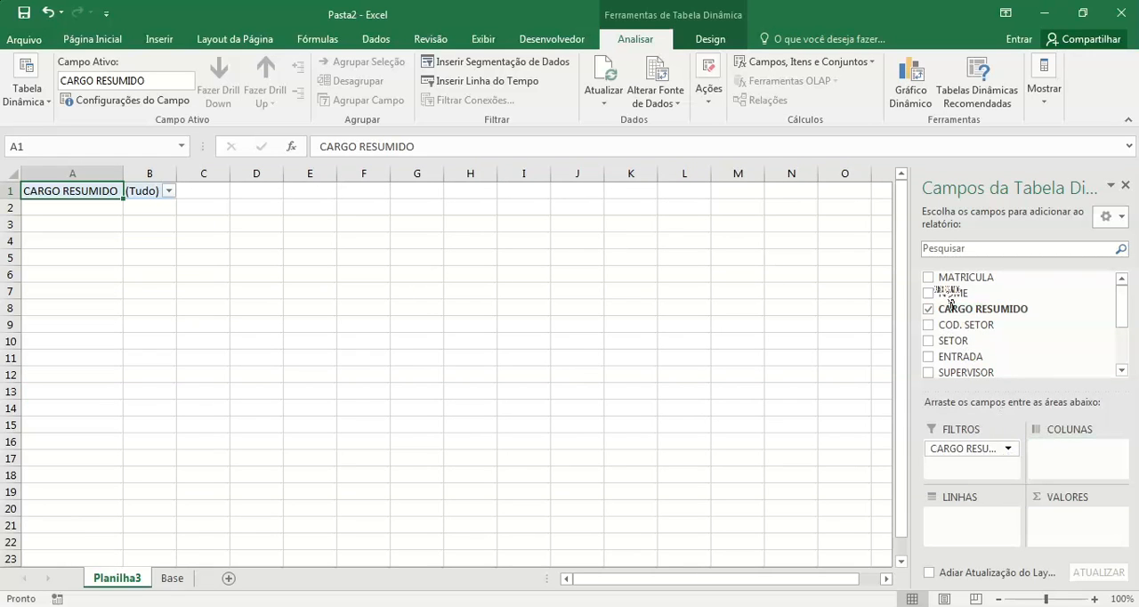
pyautogui.moveTo(969, 326); pyautogui.dragTo(986, 519)
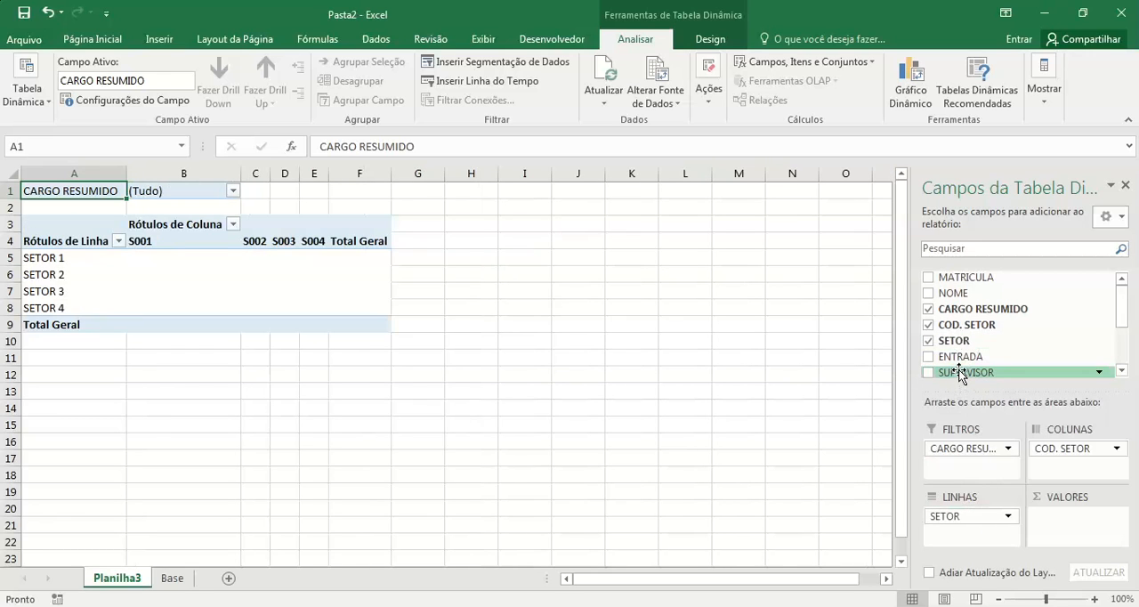
pyautogui.moveTo(964, 372); pyautogui.dragTo(1045, 545)
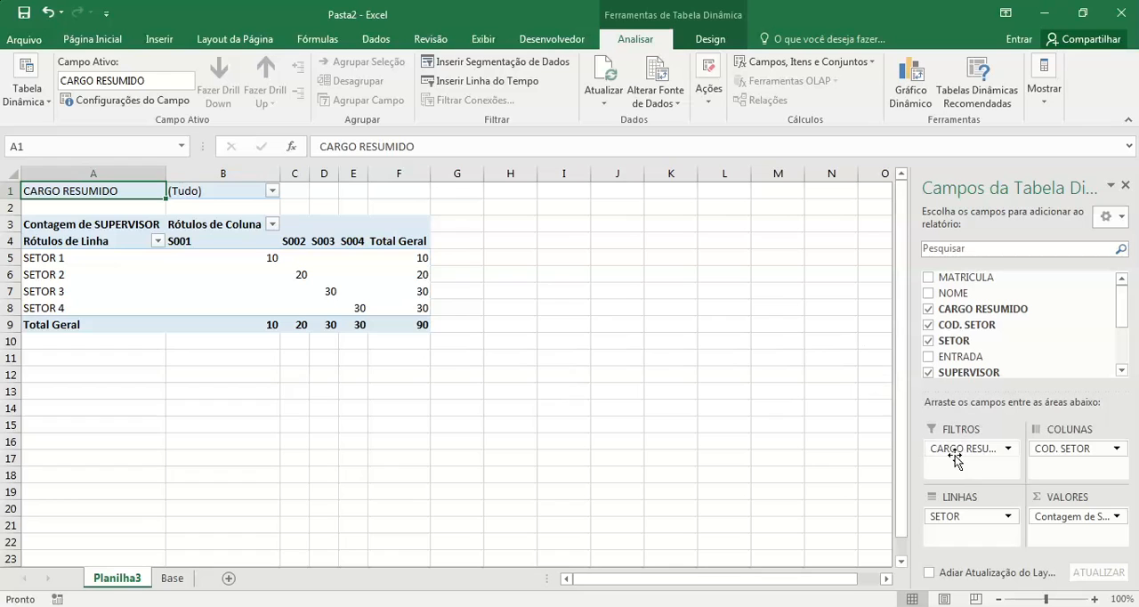
# Step: Remove CARGO RESUMIDO, COD. SETOR, SETOR and the SUPERVISOR count from the pivot table, leaving its layout empty
pyautogui.scroll(-1, 983, 342)
pyautogui.click(983, 295)
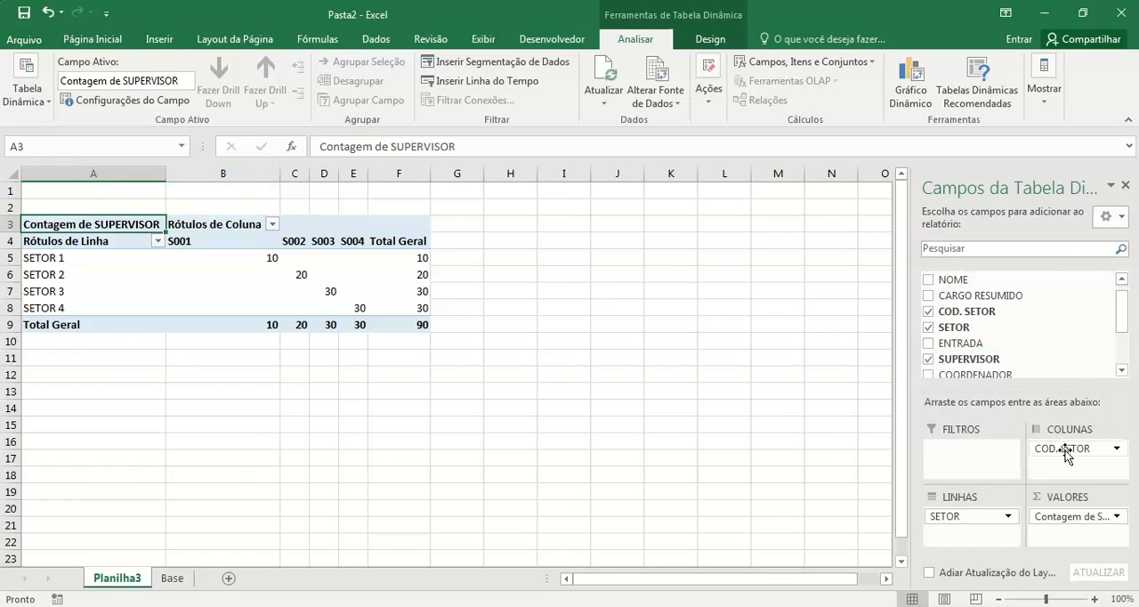
pyautogui.moveTo(1061, 451); pyautogui.dragTo(1056, 333)
pyautogui.moveTo(968, 518); pyautogui.dragTo(953, 391)
pyautogui.moveTo(1064, 514); pyautogui.dragTo(1001, 343)
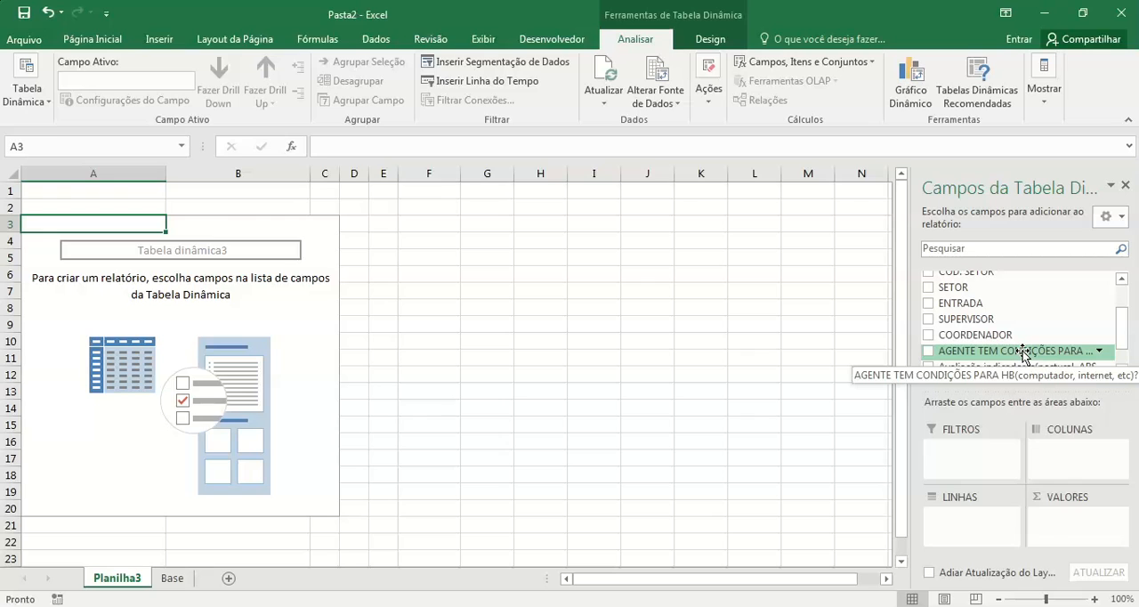
pyautogui.moveTo(1123, 337); pyautogui.dragTo(1126, 250)
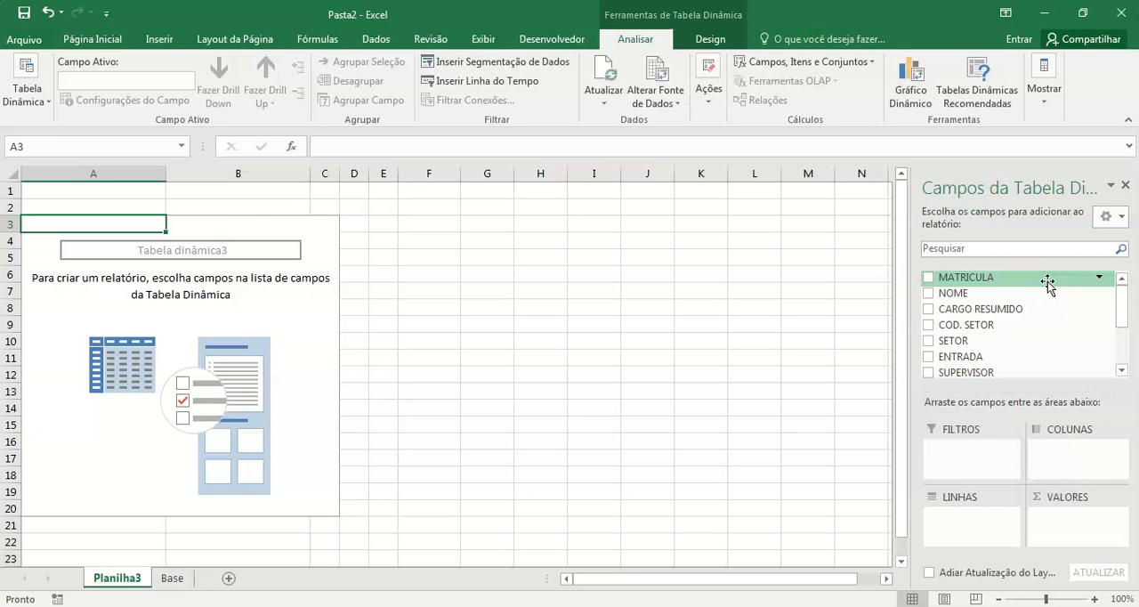
# Step: Lay out the empty Planilha3 pivot table with AGENTE TEM CONDIÇÕES PARA HB as rows and a count of the same field as values
pyautogui.click(173, 578)
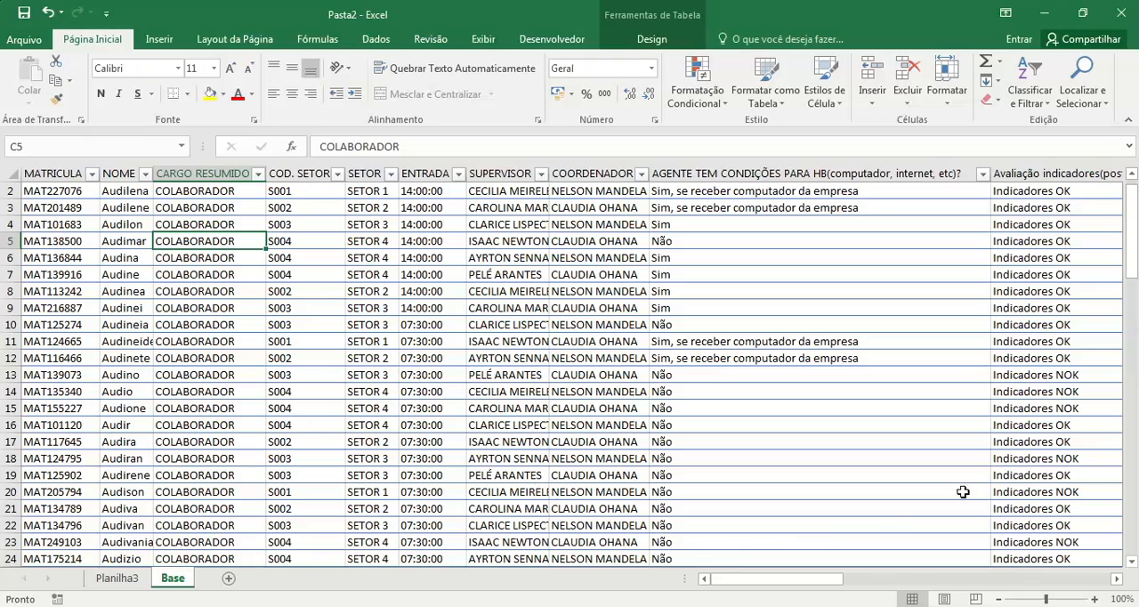
pyautogui.scroll(1, 1132, 251)
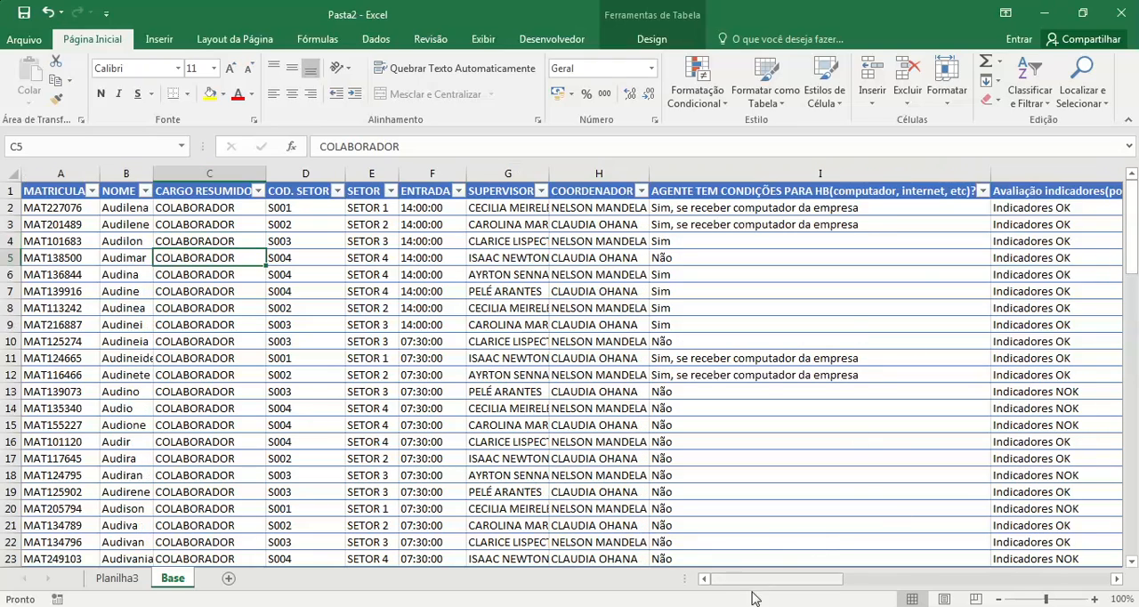
pyautogui.moveTo(790, 579); pyautogui.dragTo(994, 575)
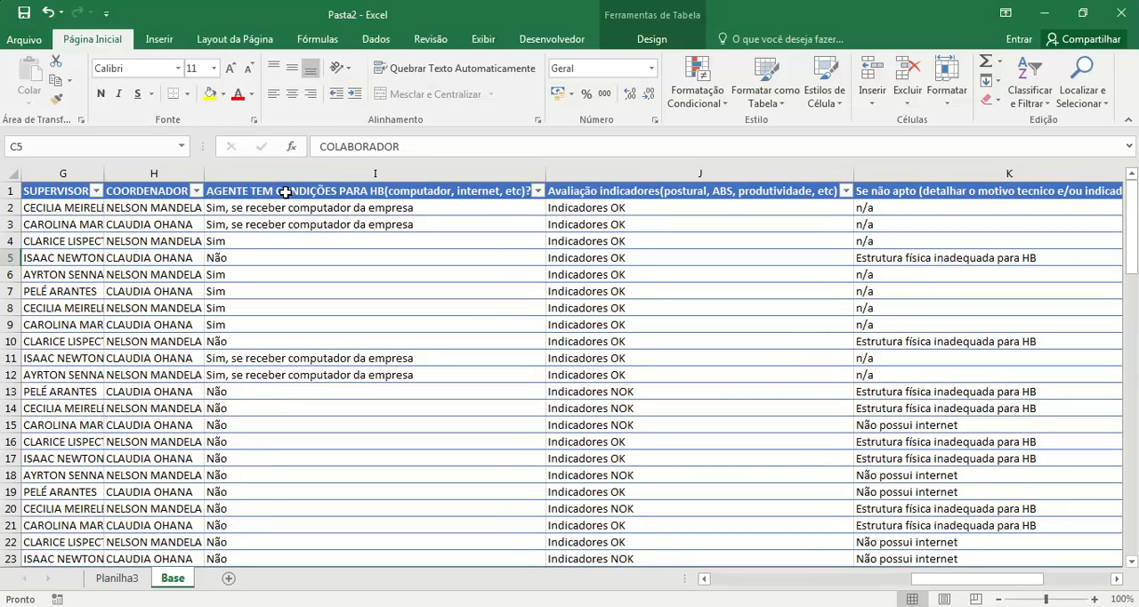
pyautogui.click(120, 578)
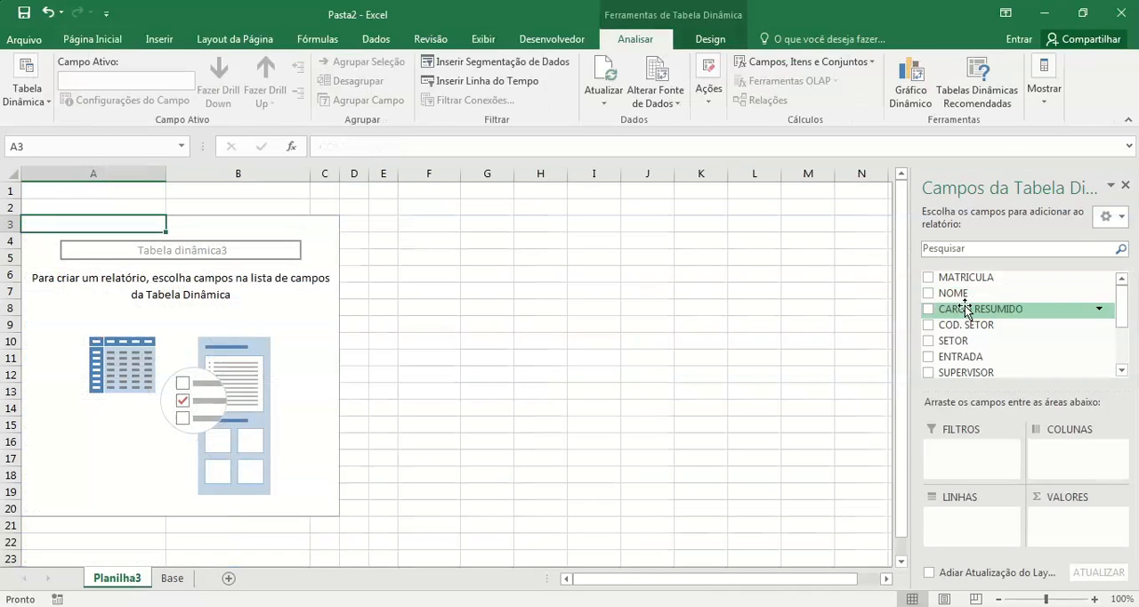
pyautogui.moveTo(1123, 308); pyautogui.dragTo(1122, 356)
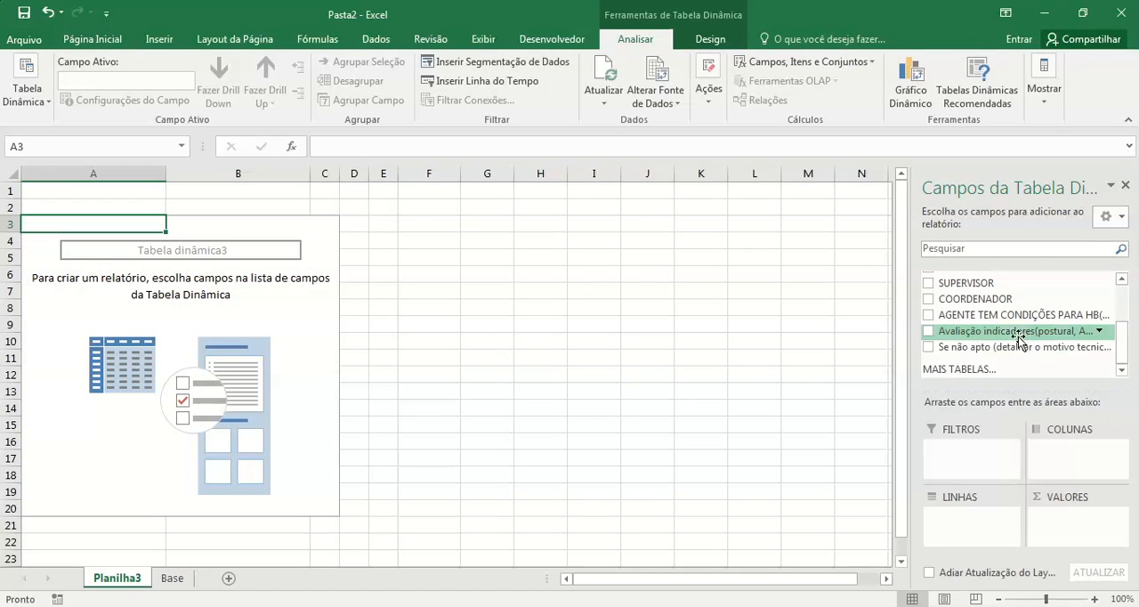
pyautogui.moveTo(1004, 319); pyautogui.dragTo(926, 514)
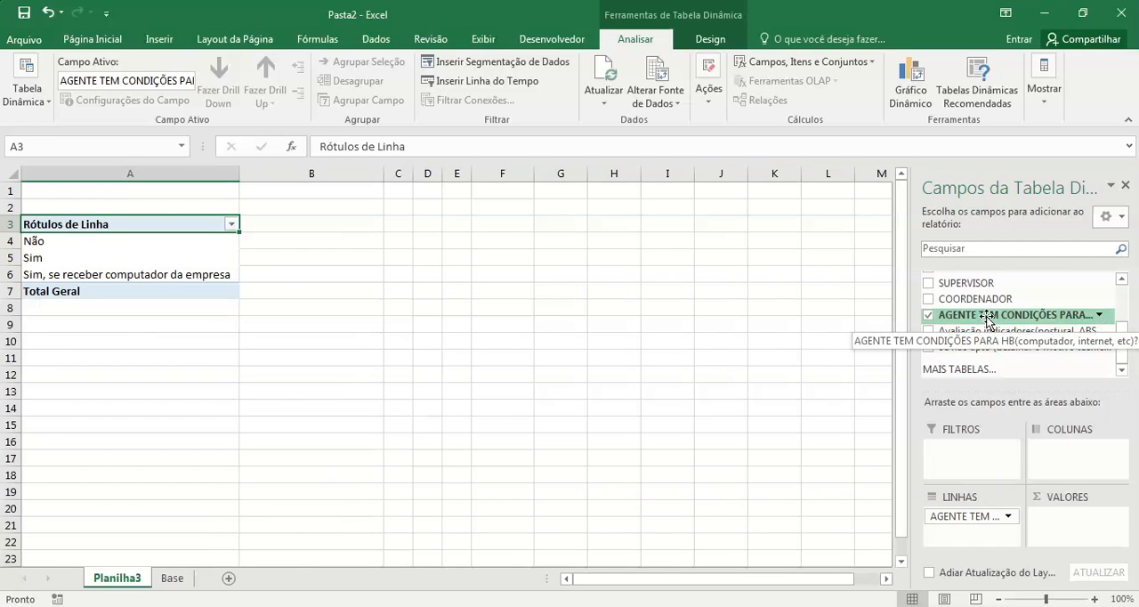
pyautogui.moveTo(987, 318); pyautogui.dragTo(1068, 521)
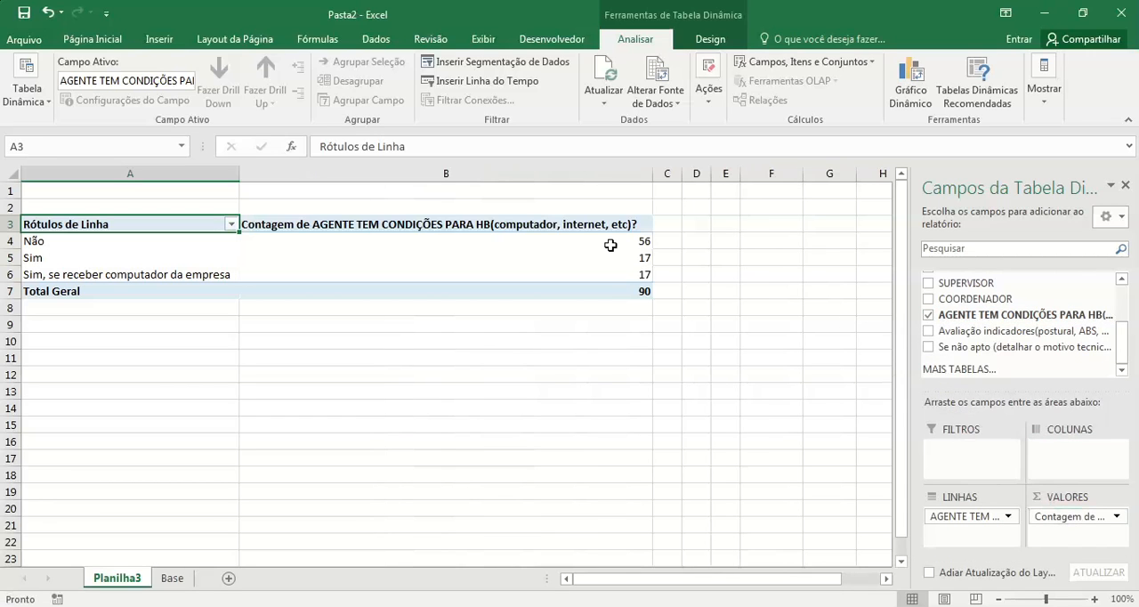
# Step: Rename the pivot table headers in A3 and B3 as Condições Home Office and Total, and fit column B to its contents
pyautogui.moveTo(613, 245)
pyautogui.write('Condições Home Office')
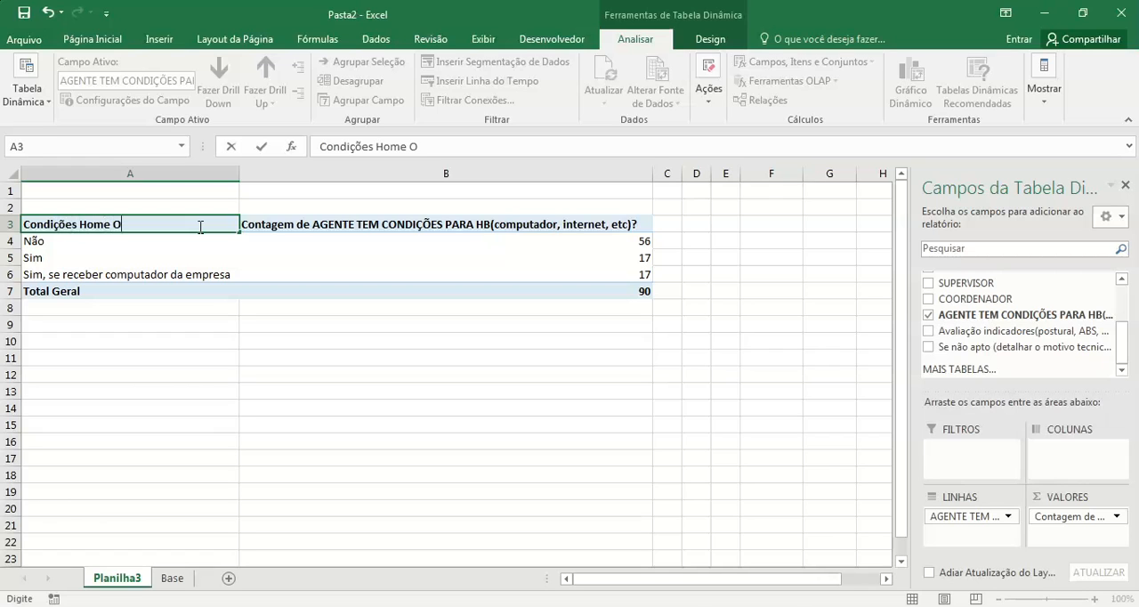
pyautogui.press('Tab')
pyautogui.write('Total')
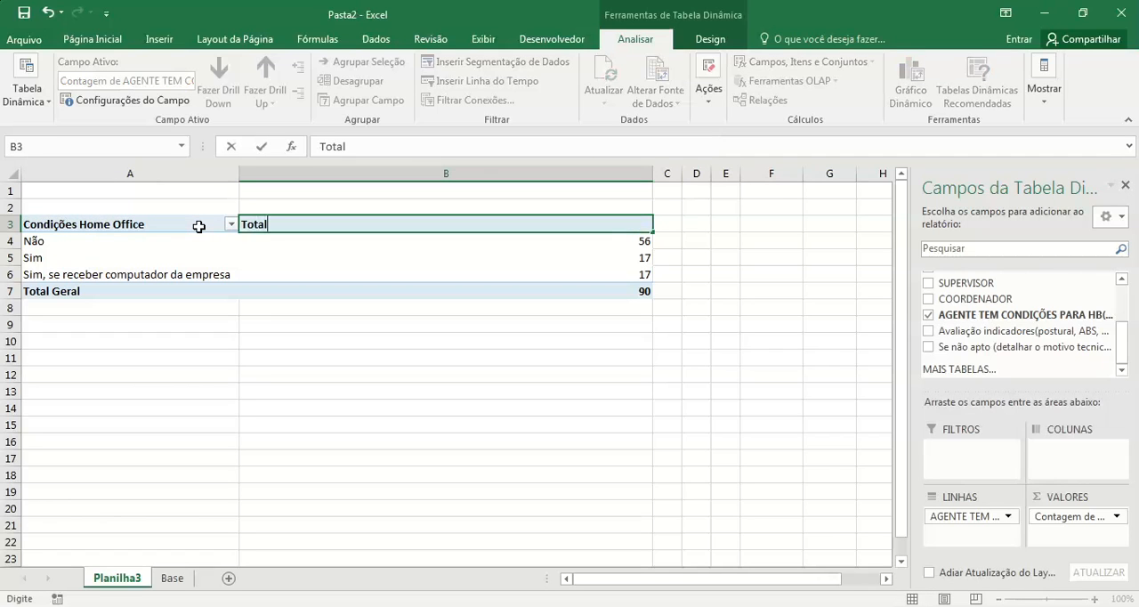
pyautogui.press('Return')
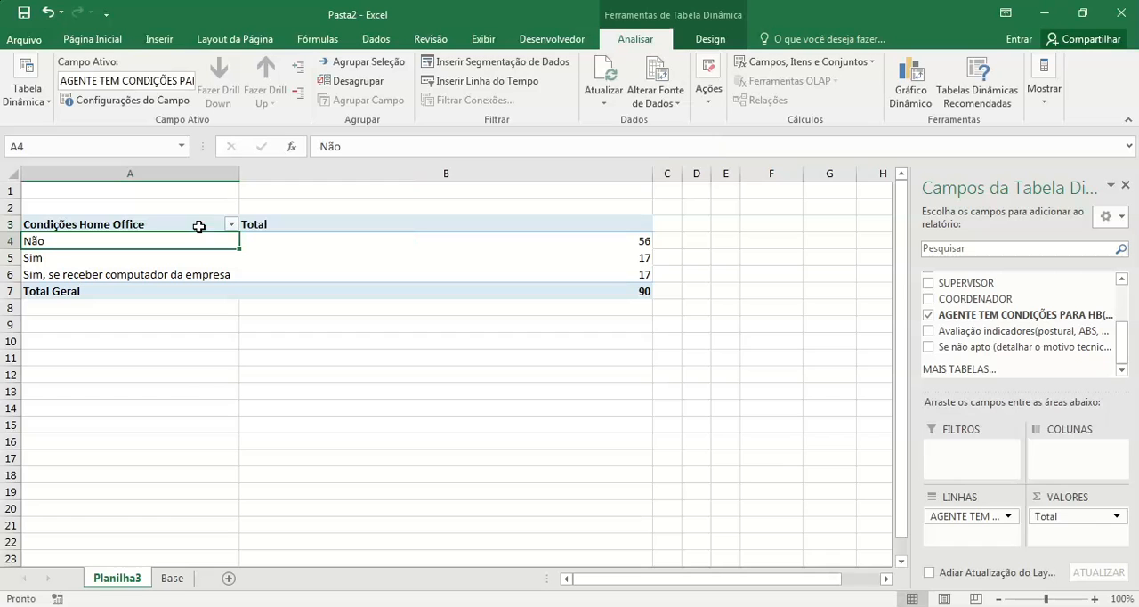
pyautogui.doubleClick(654, 173)
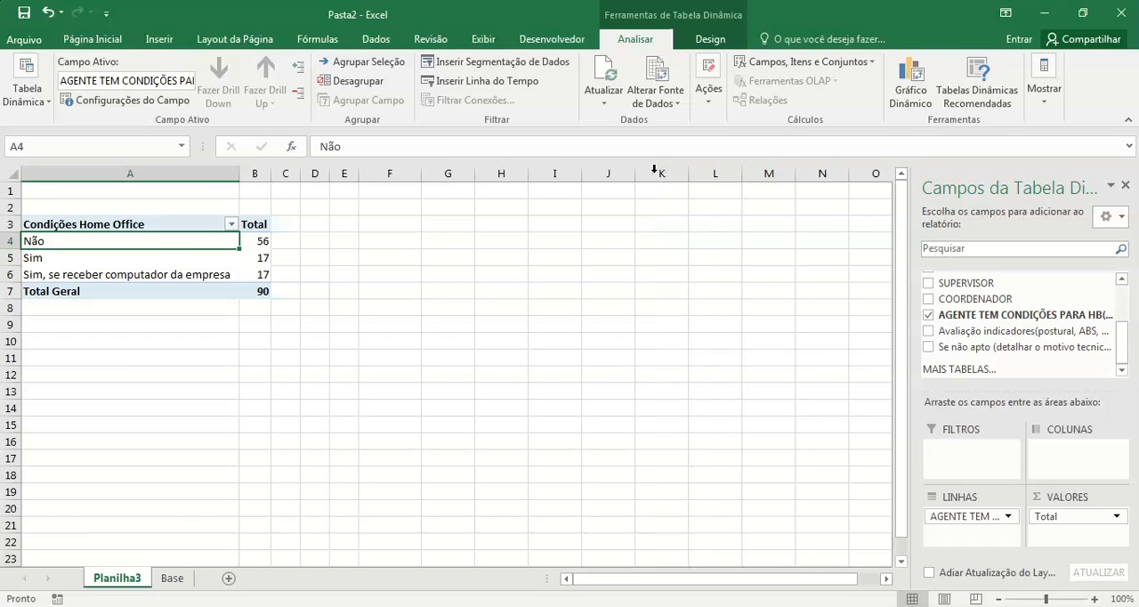
pyautogui.click(554, 346)
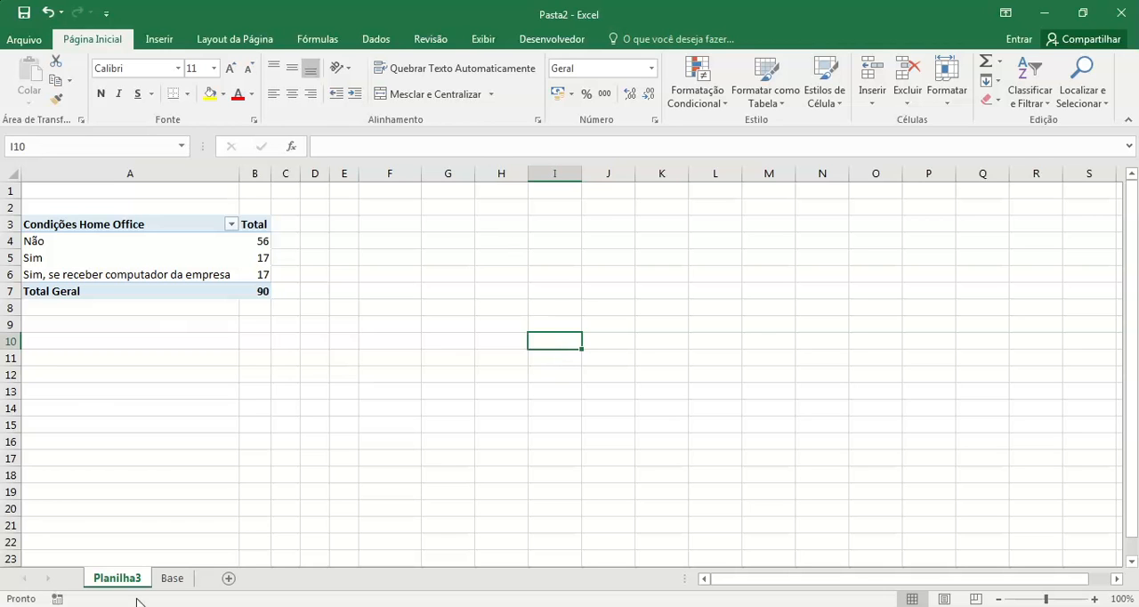
# Step: Examine the HB conditions and Avaliação indicadores columns on the Base sheet, and return to Planilha3
pyautogui.click(172, 580)
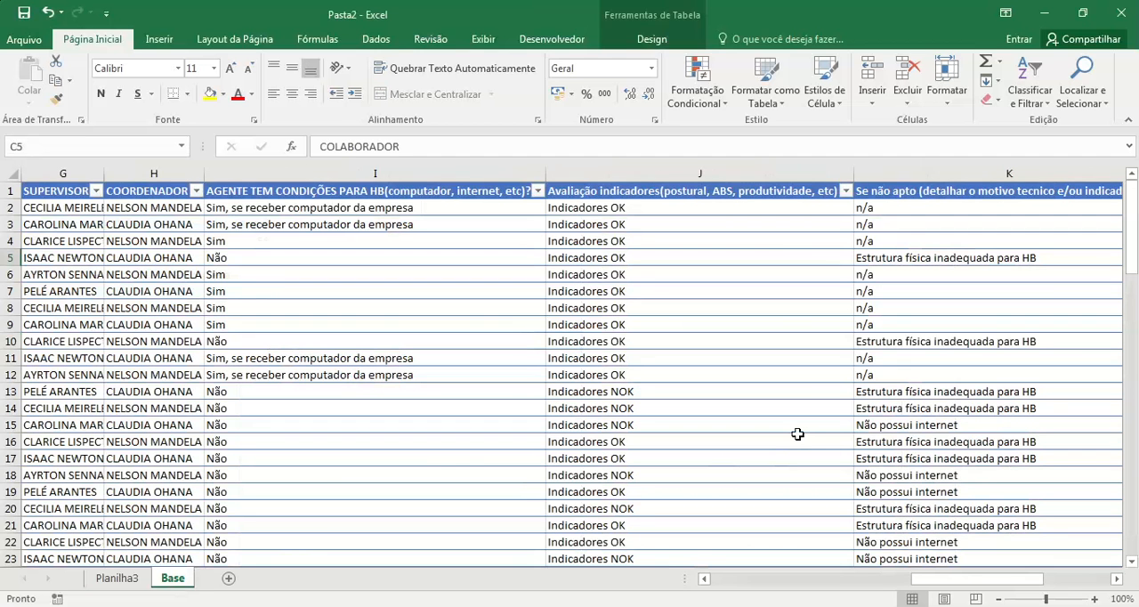
pyautogui.click(648, 189)
pyautogui.click(668, 358)
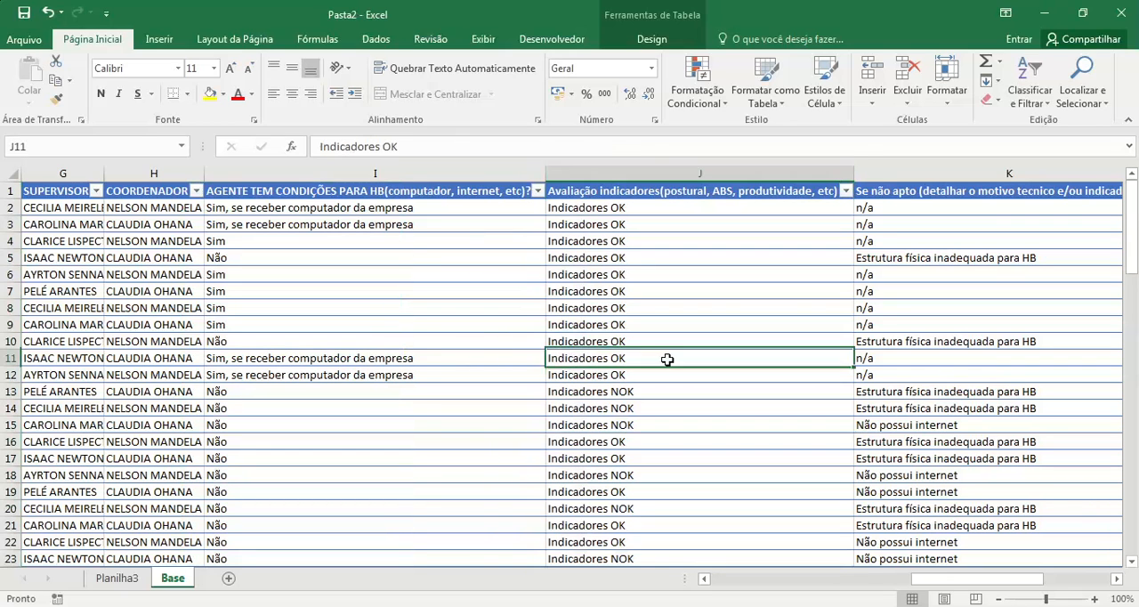
pyautogui.click(121, 583)
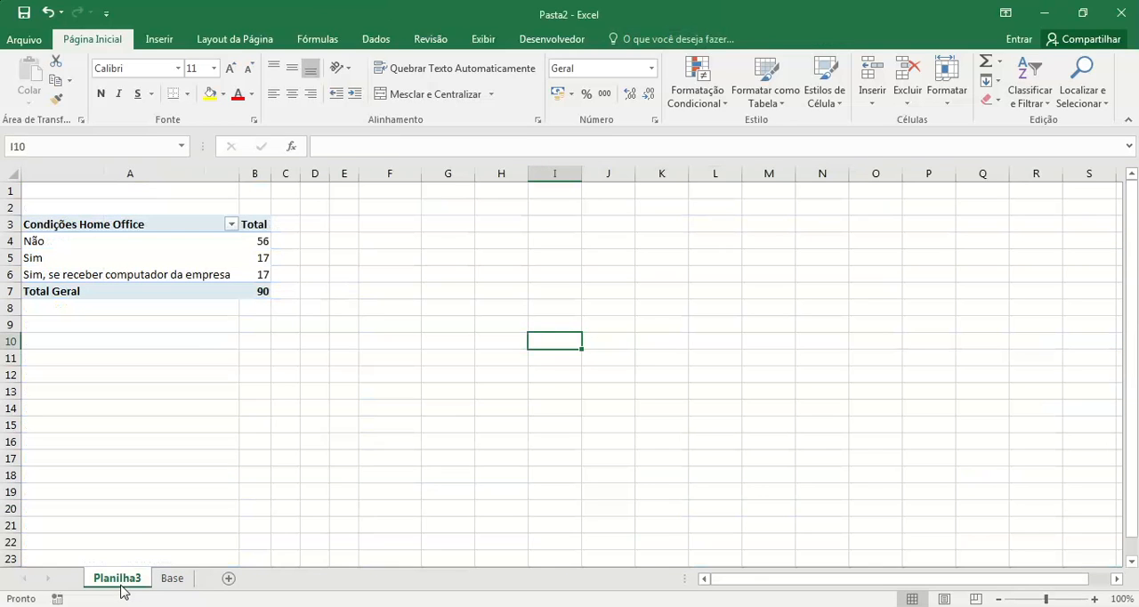
pyautogui.click(172, 580)
pyautogui.click(368, 251)
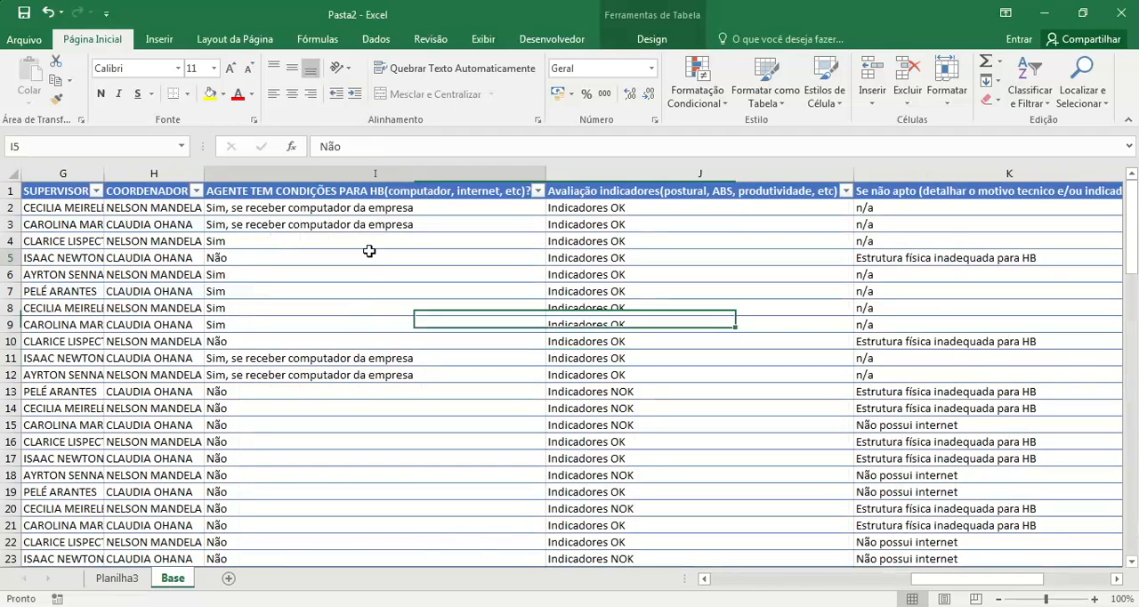
pyautogui.click(156, 39)
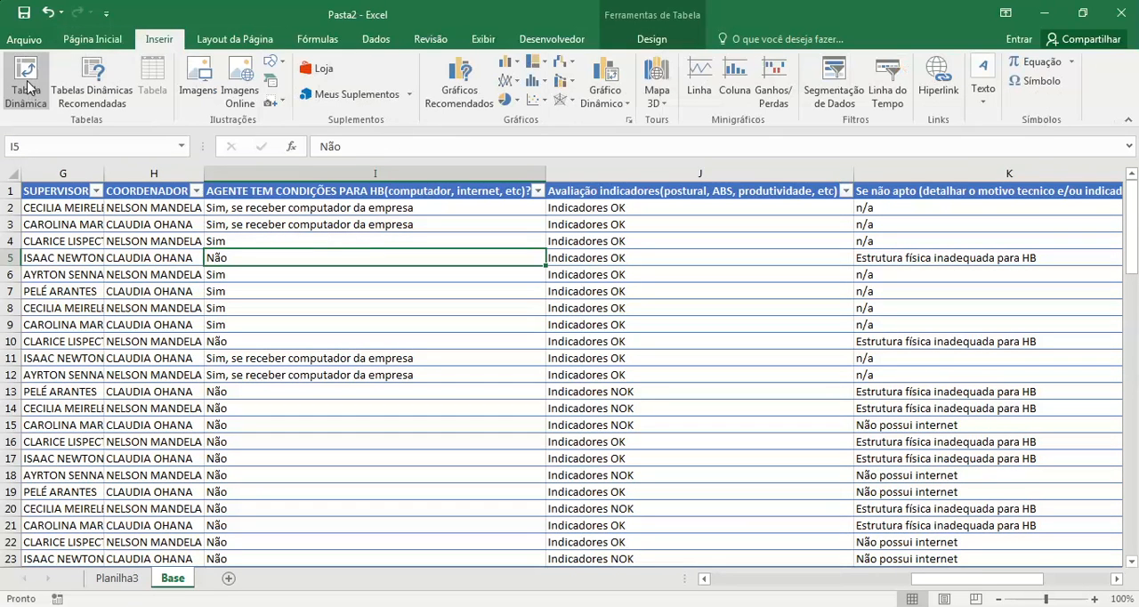
pyautogui.click(105, 584)
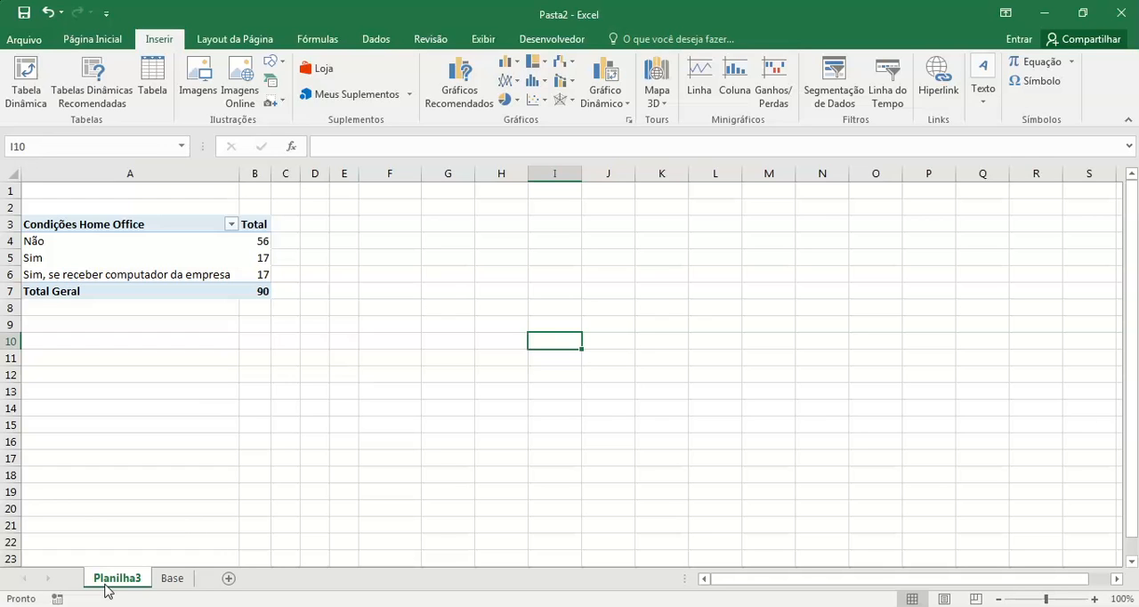
# Step: Copy the Condições Home Office pivot table to cell D3 and fit column D to its contents
pyautogui.moveTo(104, 219); pyautogui.dragTo(254, 289)
pyautogui.hotkey('ctrl', 'c')
pyautogui.click(318, 223)
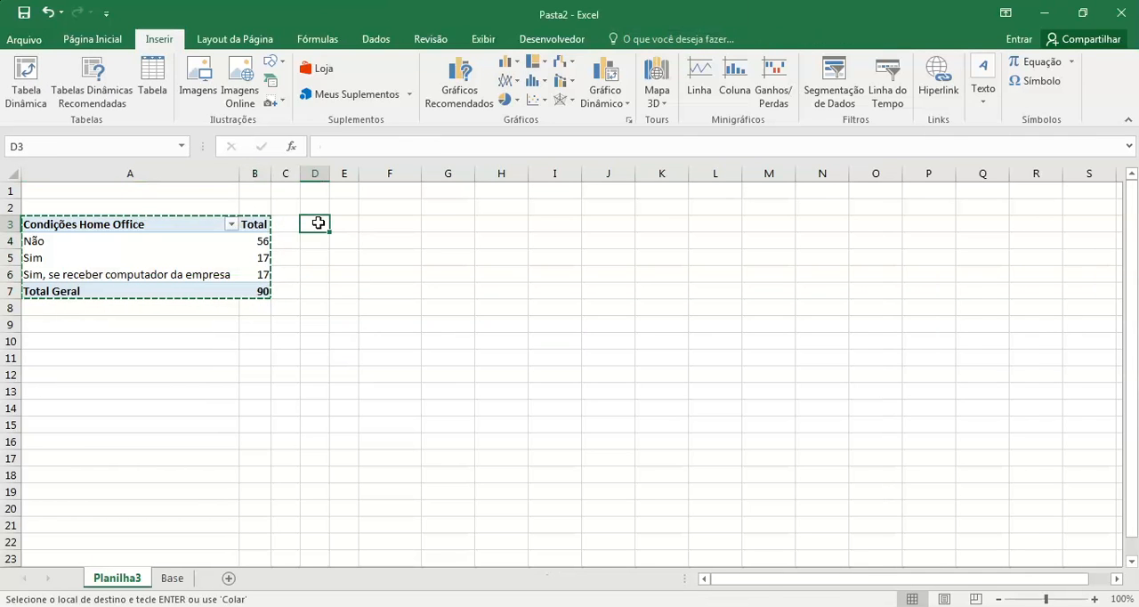
pyautogui.hotkey('ctrl', 'v')
pyautogui.doubleClick(329, 172)
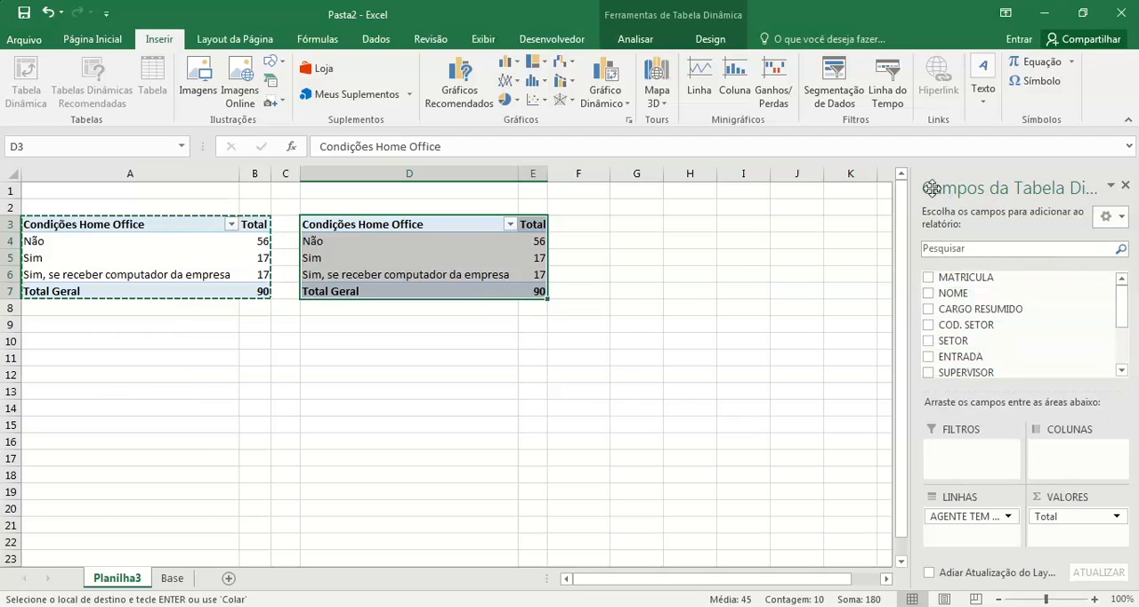
# Step: Replace the D3 pivot table's row field with Avaliação indicadores, and rename its row header as Avaliação Indicadores
pyautogui.moveTo(1124, 302); pyautogui.dragTo(1124, 343)
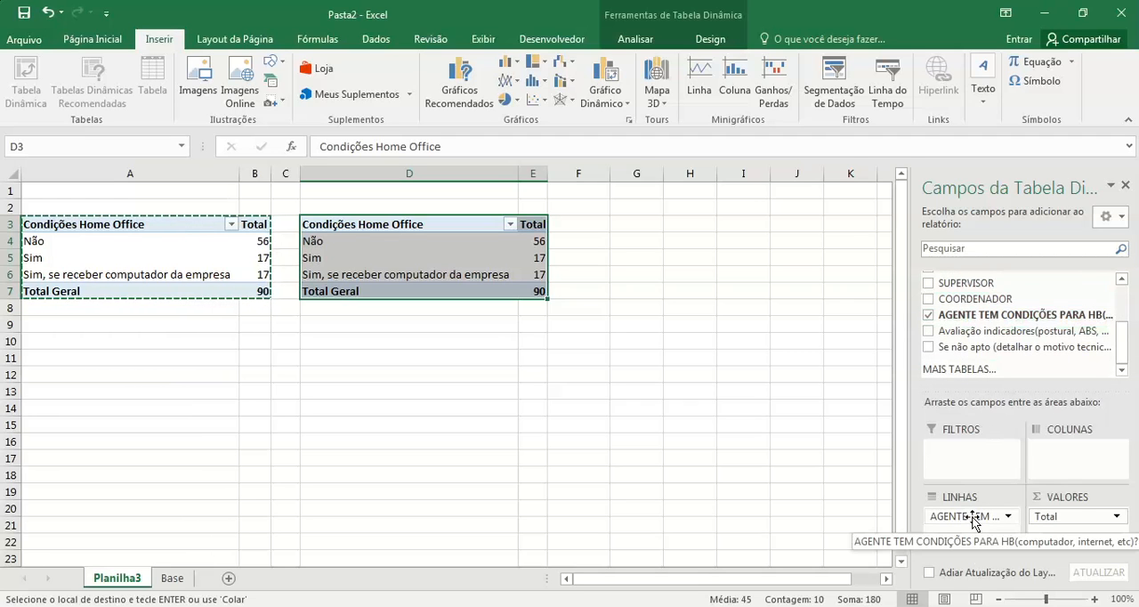
pyautogui.moveTo(974, 523)
pyautogui.mouseDown()
pyautogui.moveTo(1006, 322)
pyautogui.moveTo(1022, 320)
pyautogui.moveTo(930, 412)
pyautogui.moveTo(915, 524)
pyautogui.moveTo(994, 521)
pyautogui.mouseUp()
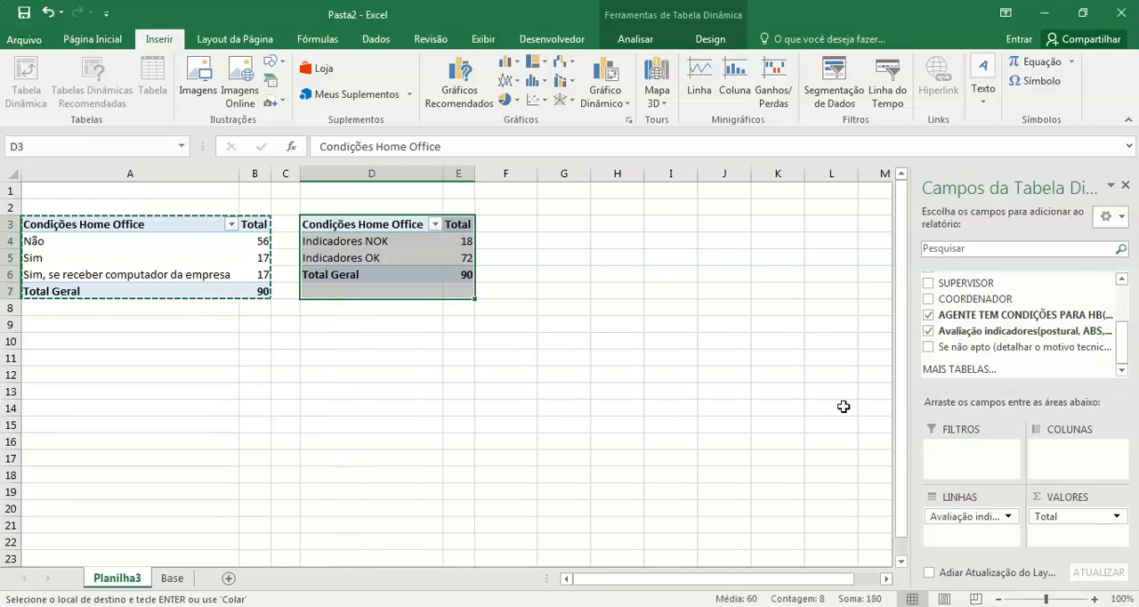
pyautogui.click(400, 224)
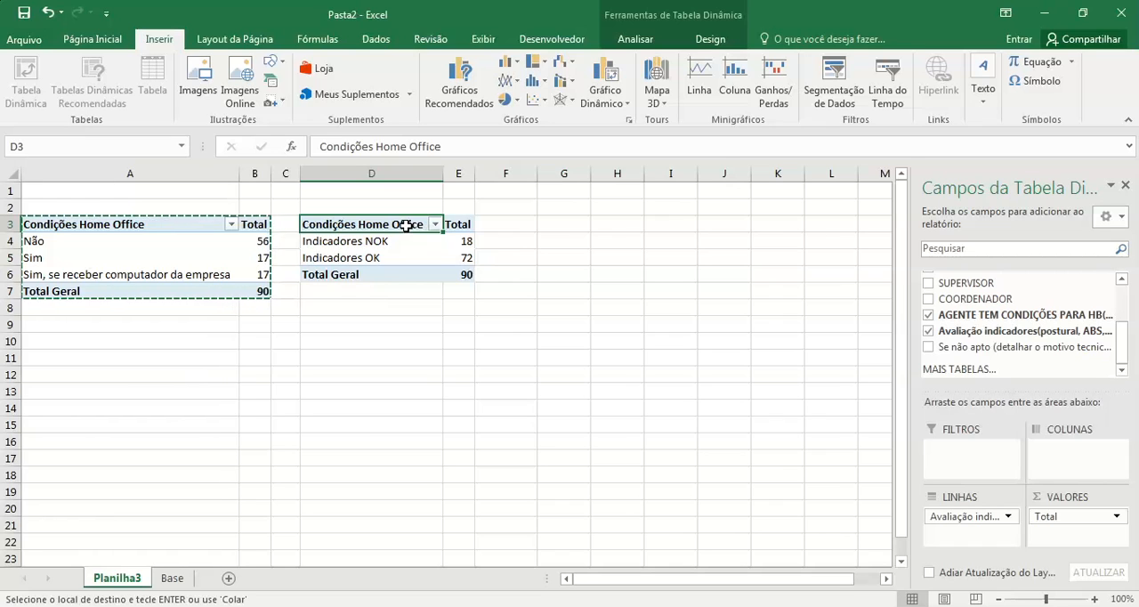
pyautogui.write('Ava')
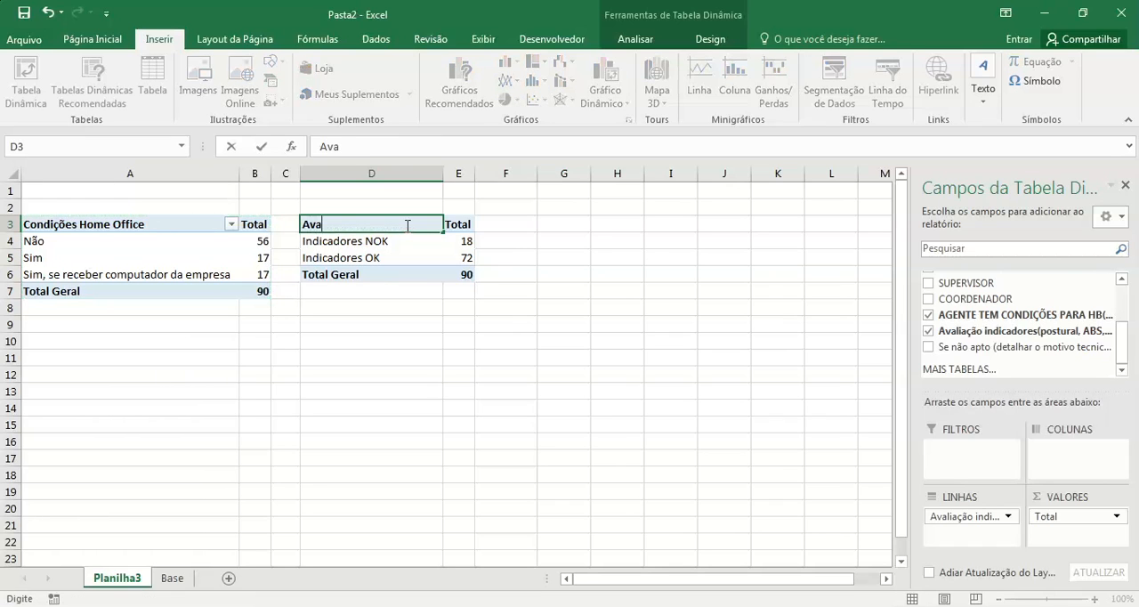
pyautogui.write('liação Indicadores')
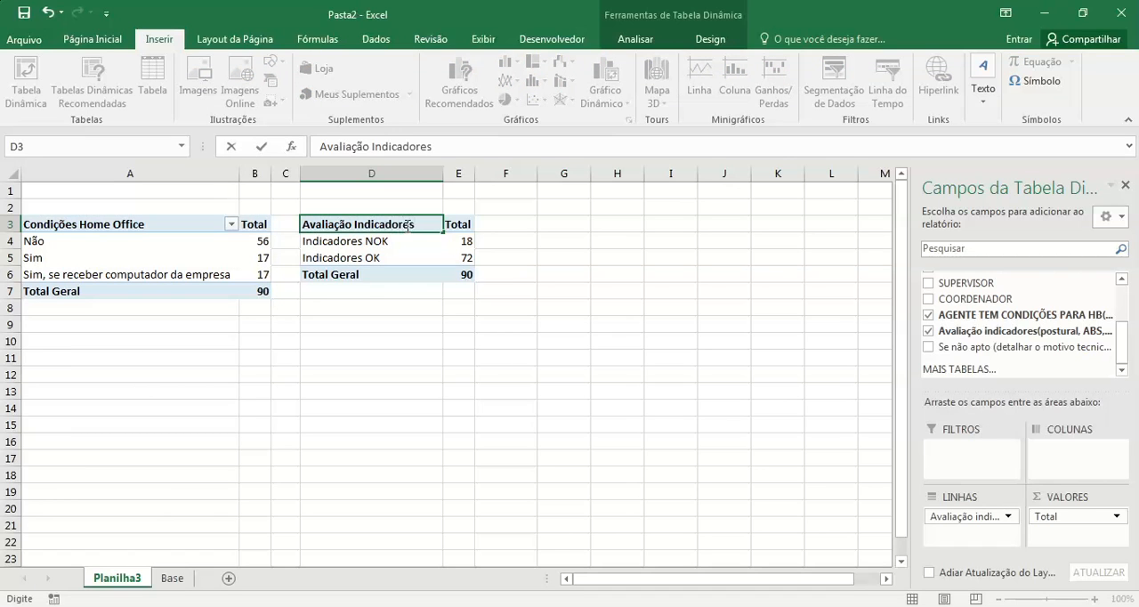
pyautogui.press('Return')
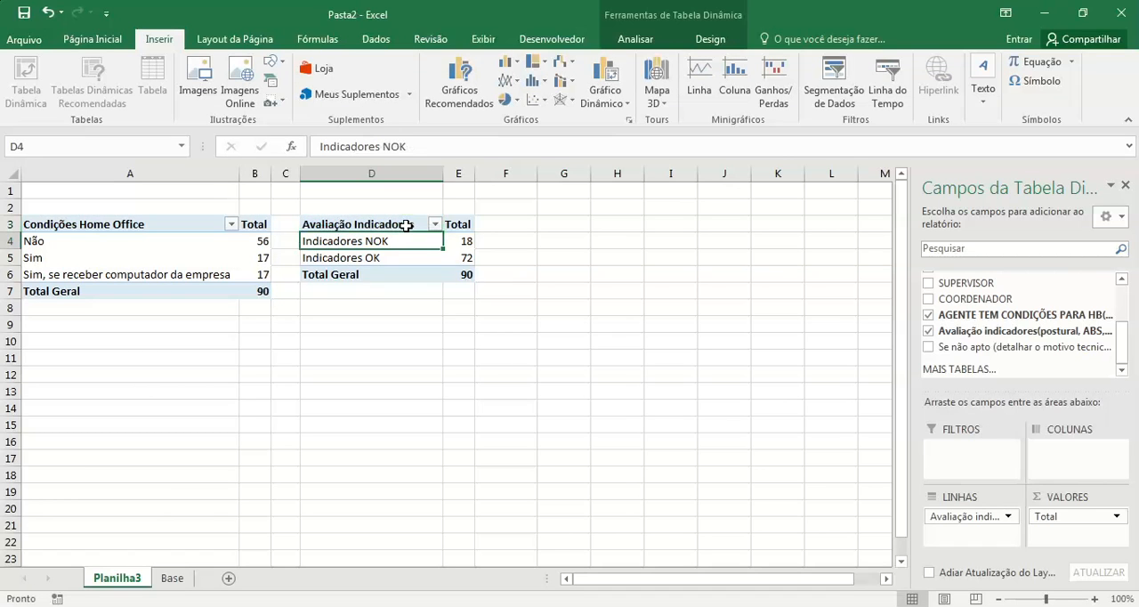
# Step: Copy the Avaliação Indicadores pivot table to cell G3
pyautogui.click(490, 275)
pyautogui.click(374, 224)
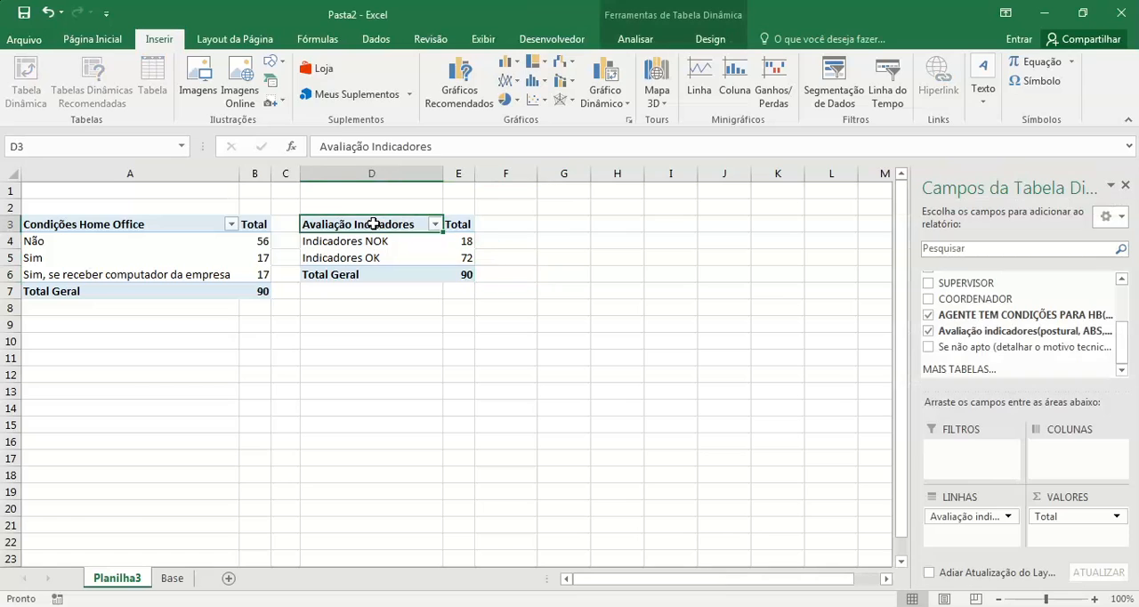
pyautogui.keyDown('shift'); pyautogui.click(462, 275); pyautogui.keyUp('shift')
pyautogui.hotkey('ctrl', 'c')
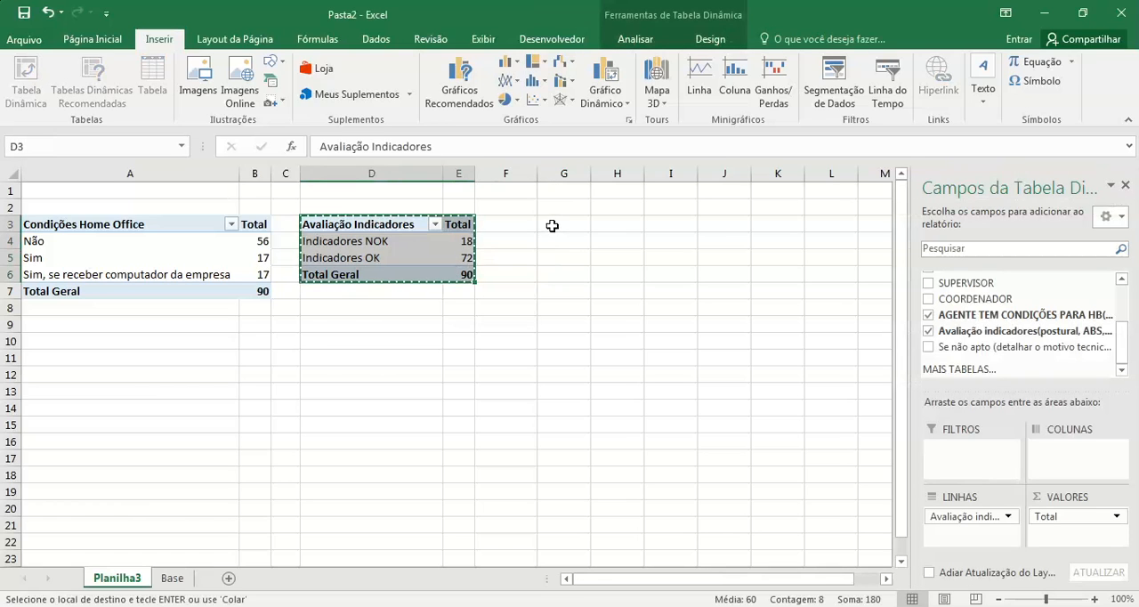
pyautogui.click(552, 225)
pyautogui.hotkey('ctrl', 'v')
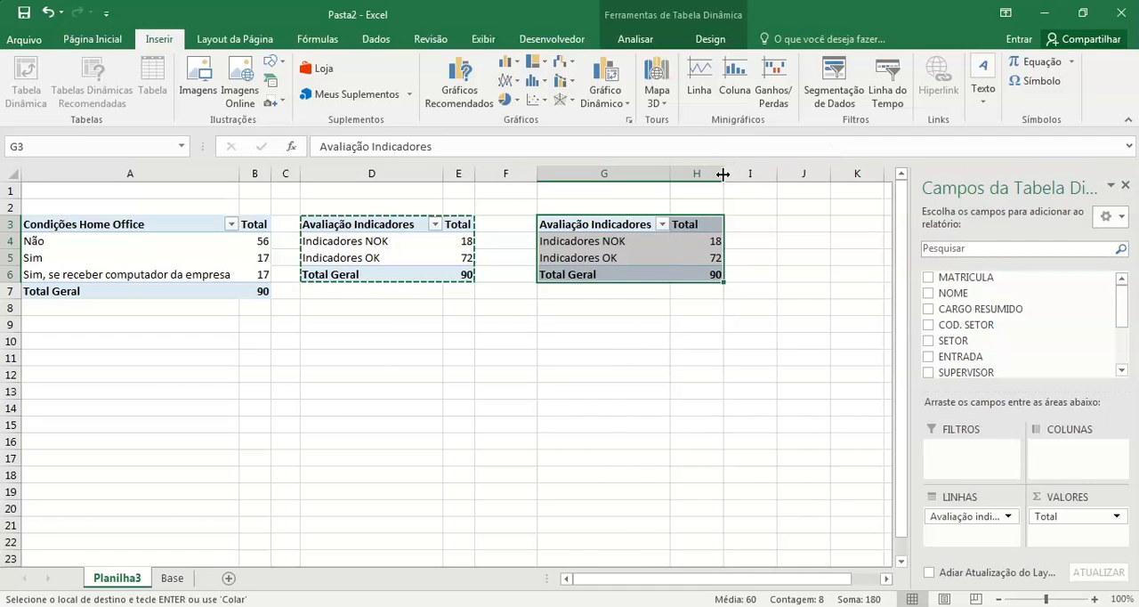
# Step: Replace the row field of the G3 pivot table with the Se não apto reason field
pyautogui.moveTo(1119, 323); pyautogui.dragTo(1120, 362)
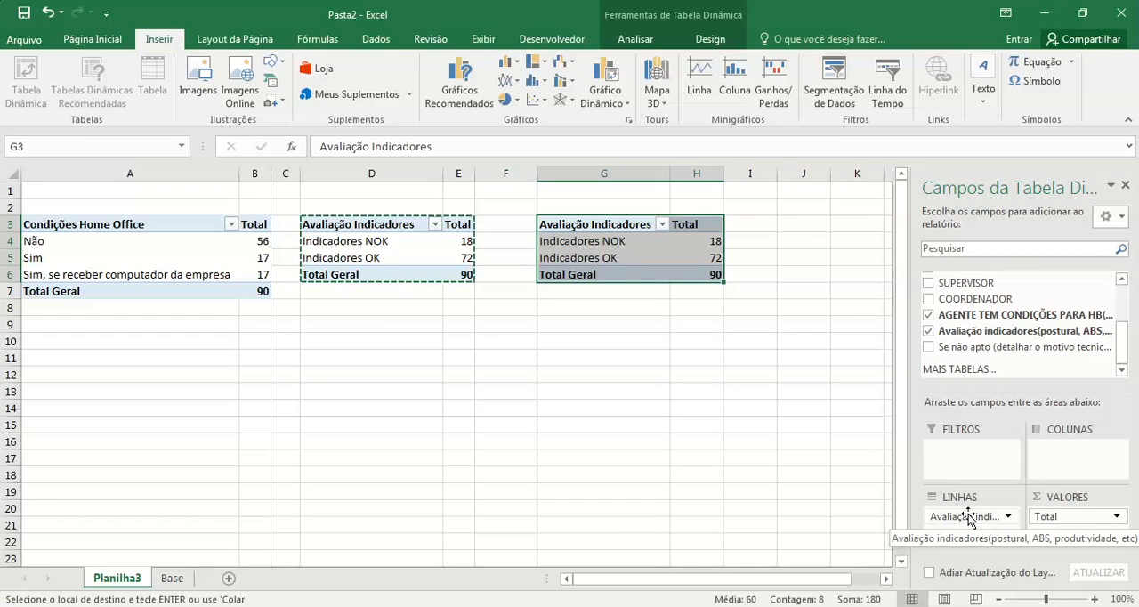
pyautogui.moveTo(969, 519); pyautogui.dragTo(1003, 527)
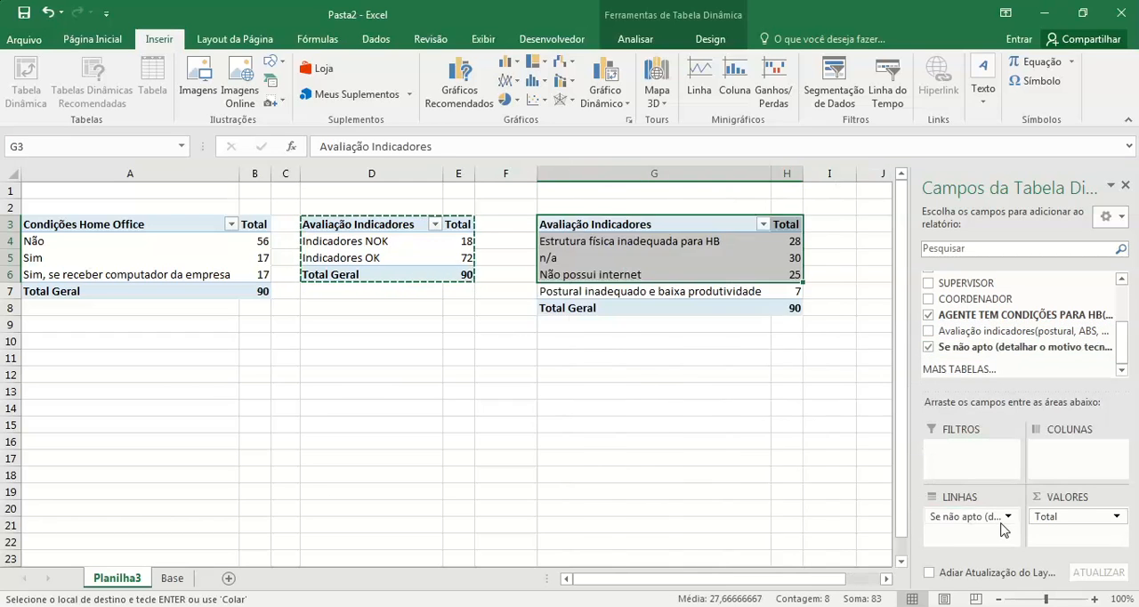
pyautogui.click(665, 265)
pyautogui.click(696, 260)
pyautogui.click(698, 281)
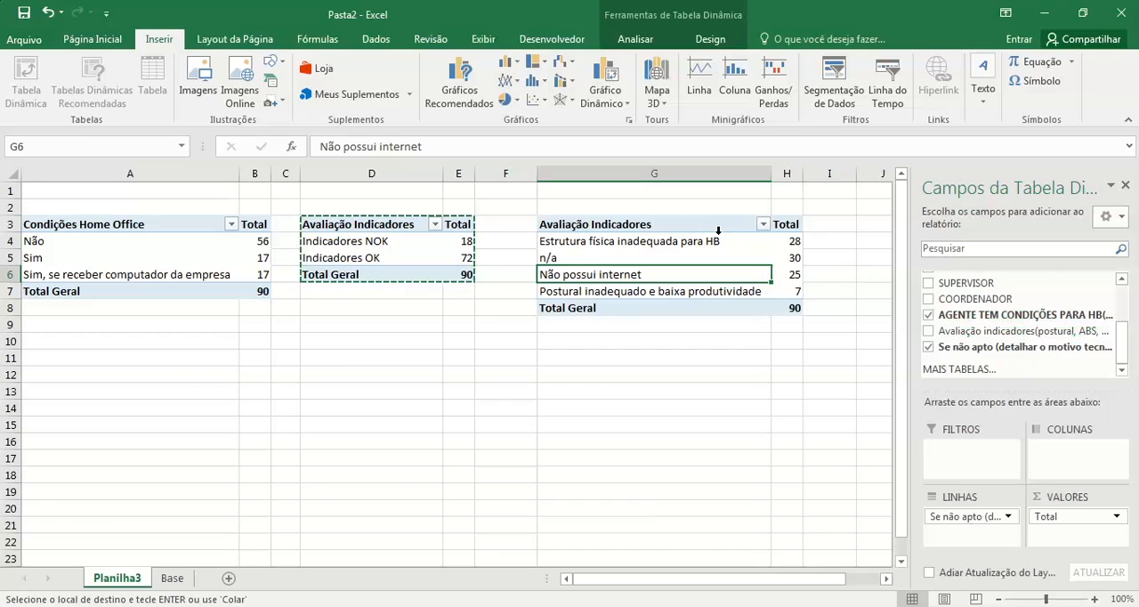
pyautogui.click(475, 381)
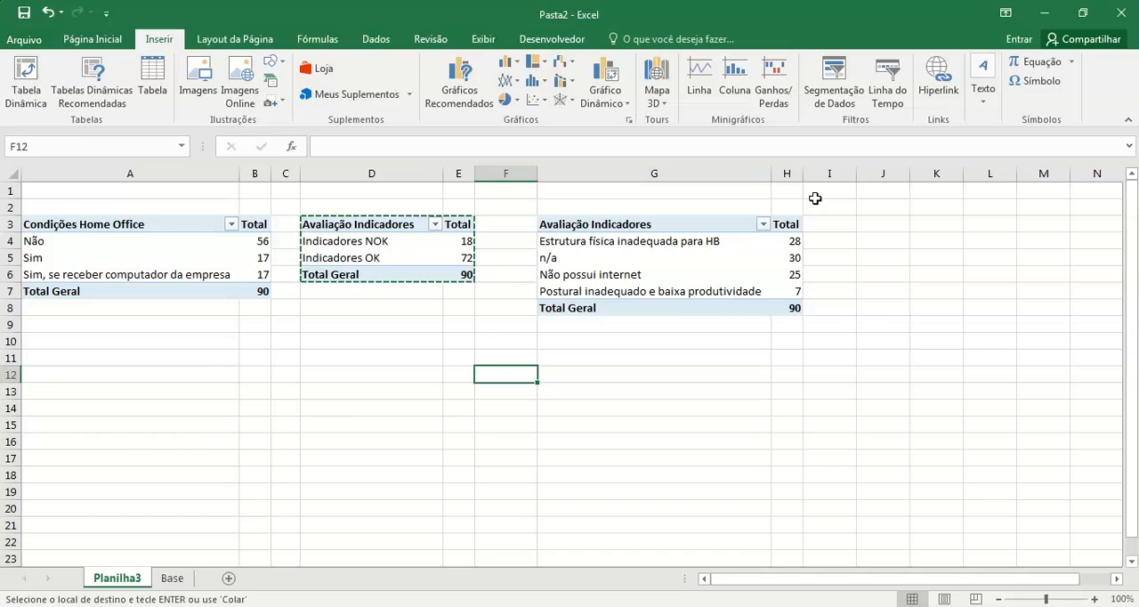
# Step: Rename the row header of the G3 pivot table as Motivo Não Apto
pyautogui.click(652, 222)
pyautogui.write('Motivo')
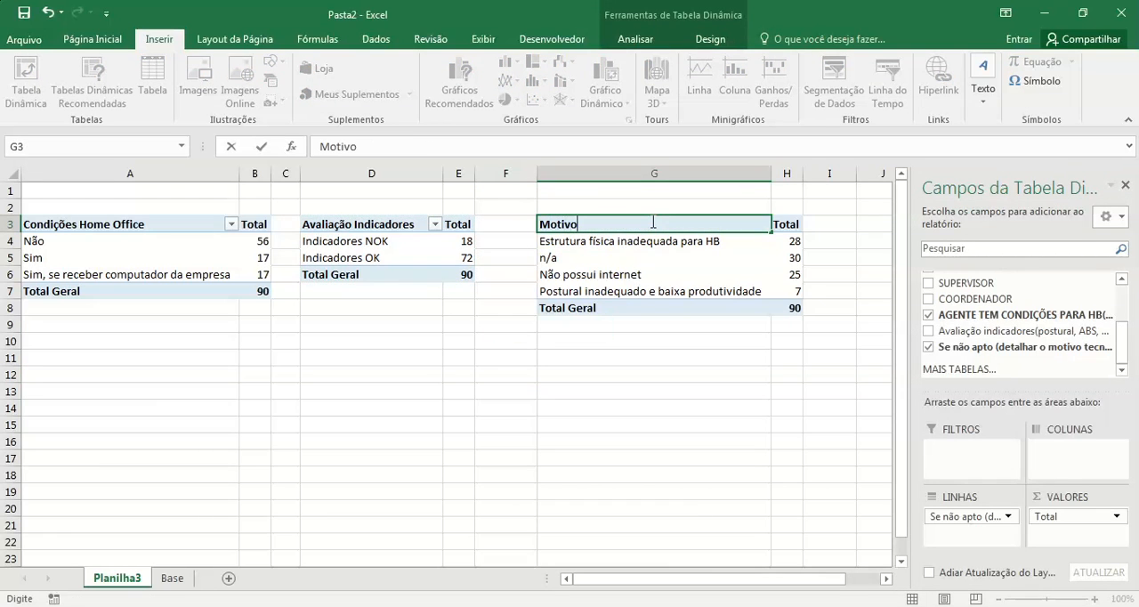
pyautogui.write(' Não Apto')
pyautogui.click(732, 271)
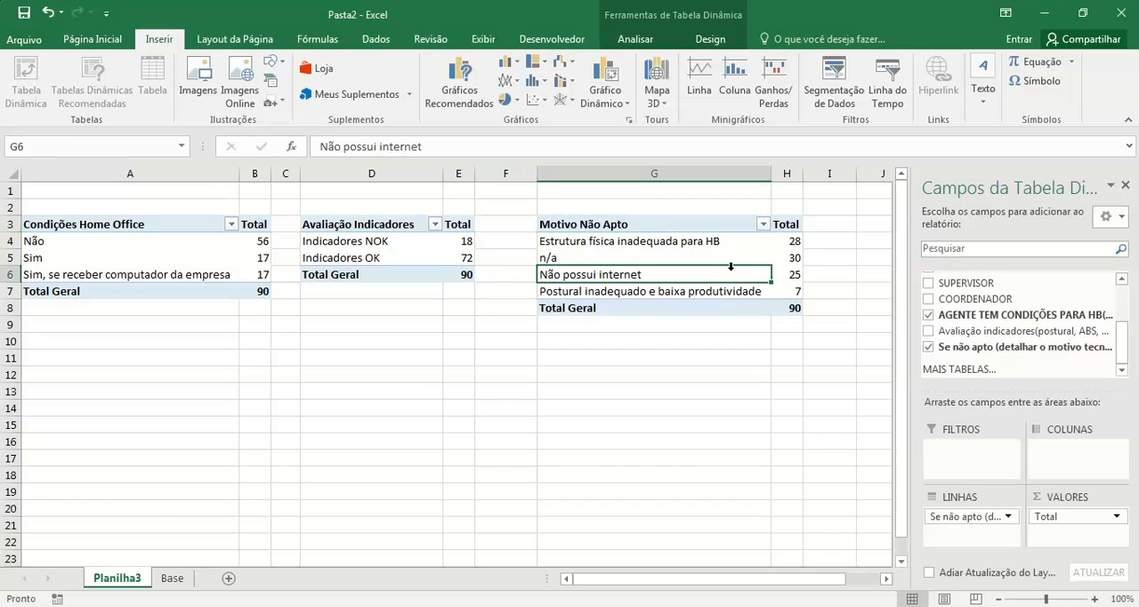
# Step: Filter the Base sheet's Se não apto column to show only the n/a rows
pyautogui.click(611, 260)
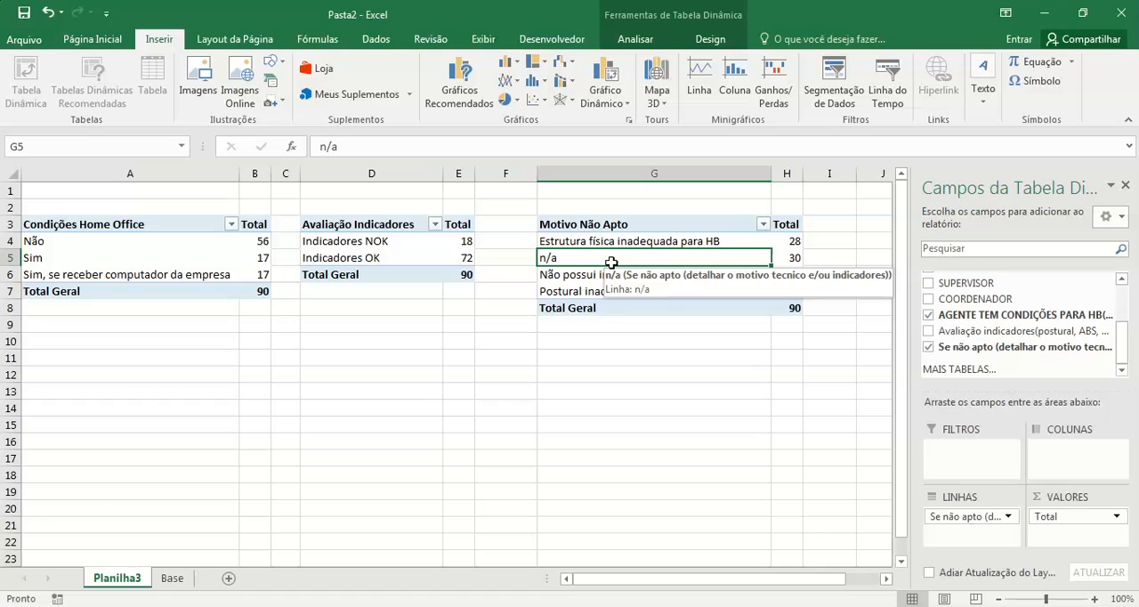
pyautogui.click(172, 578)
pyautogui.moveTo(1006, 579); pyautogui.dragTo(1049, 566)
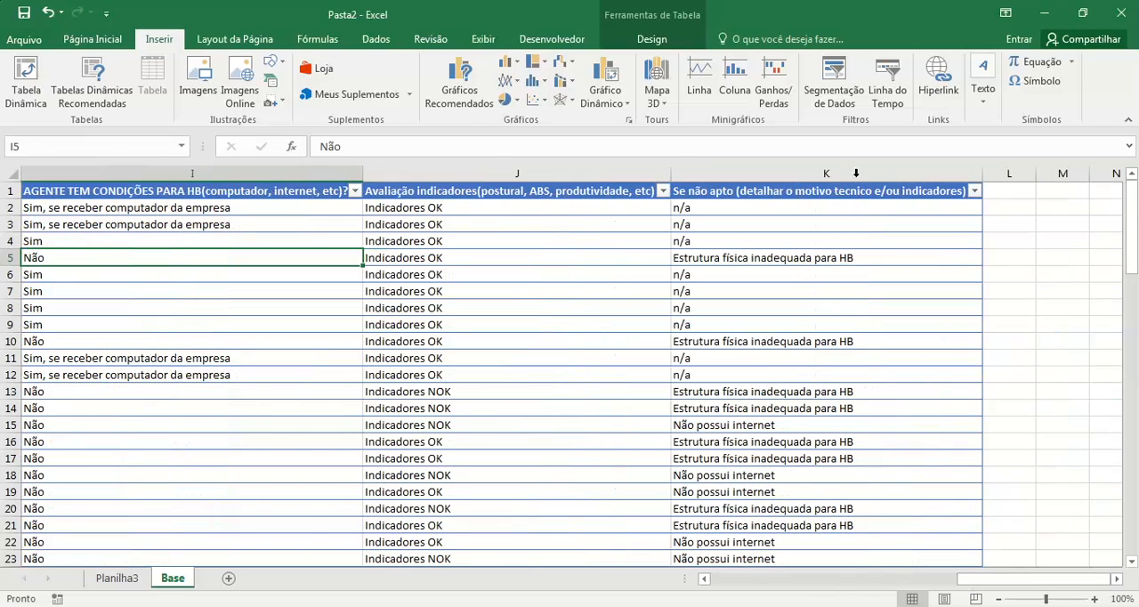
pyautogui.click(975, 192)
pyautogui.click(823, 353)
pyautogui.click(823, 380)
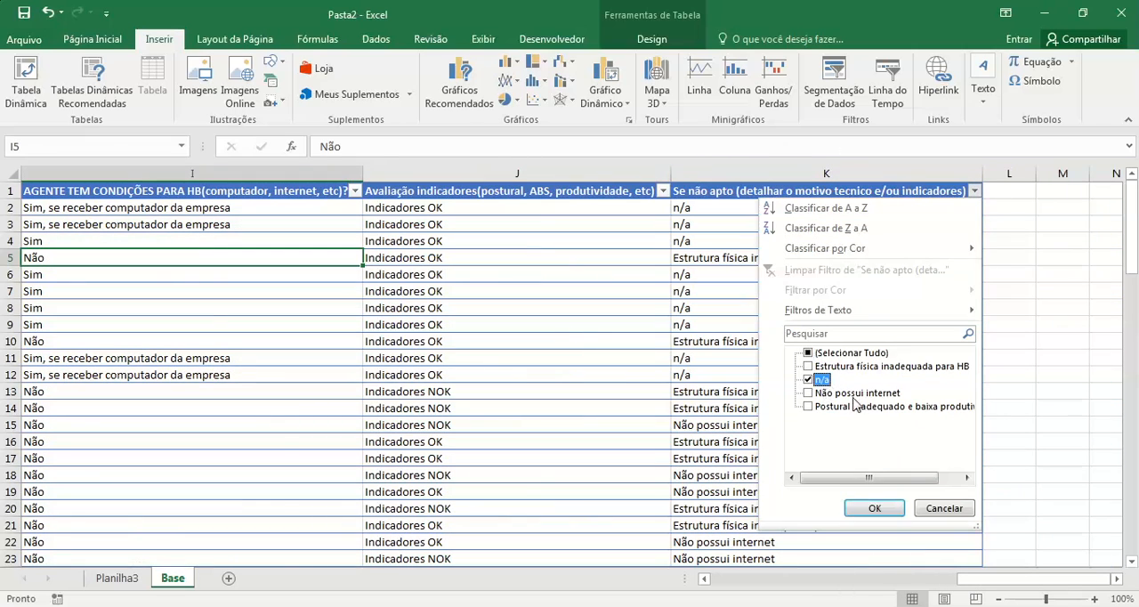
pyautogui.click(875, 506)
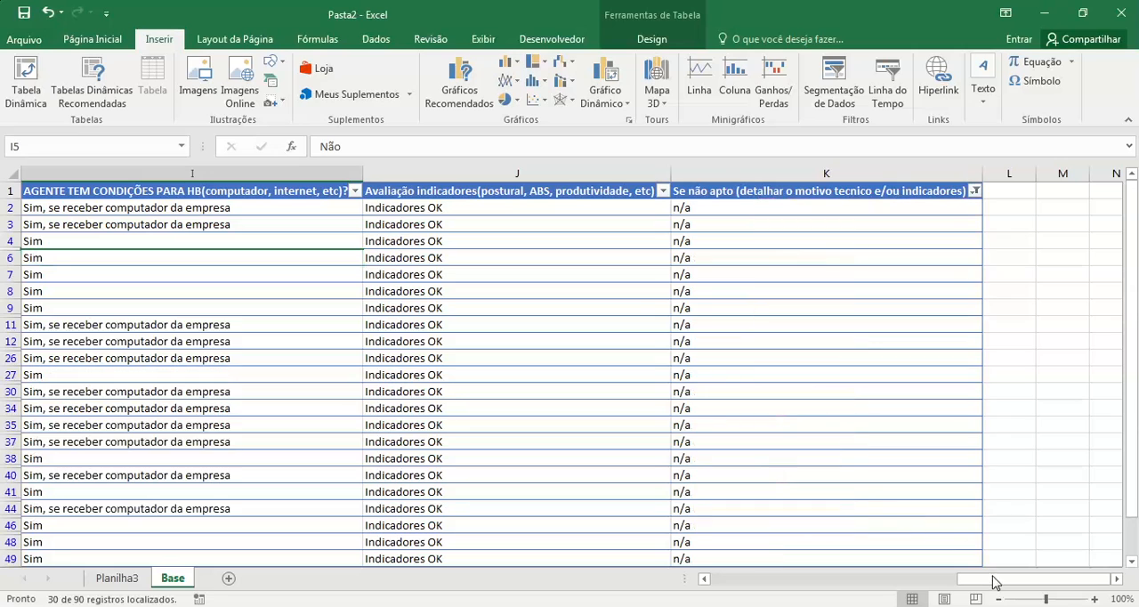
# Step: Examine the HB conditions and indicator evaluation of the n/a rows in Base against the pivot tables on Planilha3
pyautogui.moveTo(1001, 583); pyautogui.dragTo(958, 586)
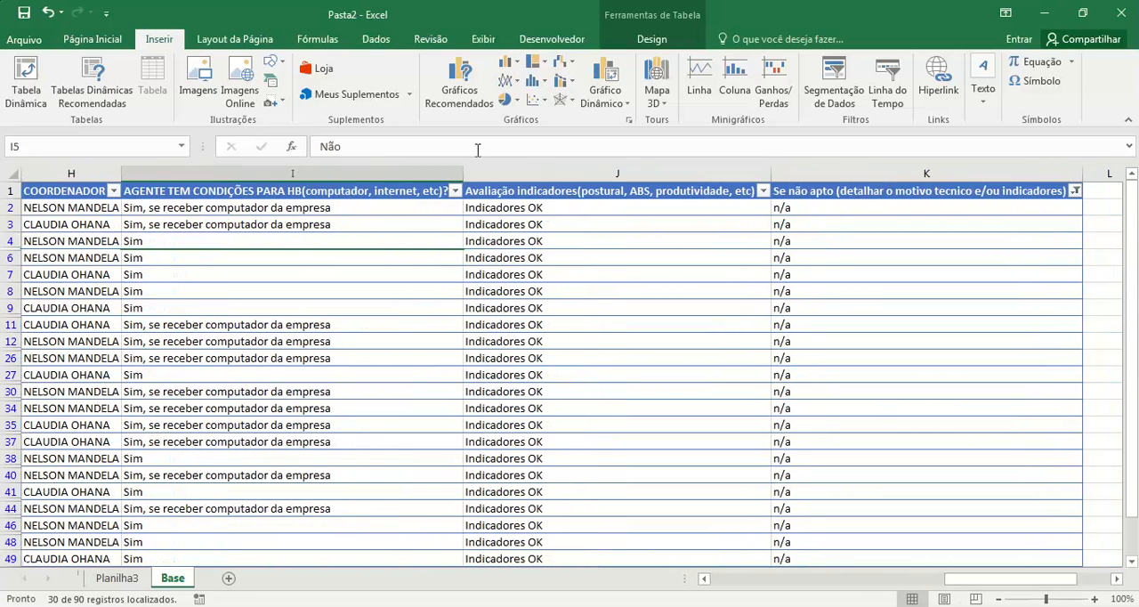
pyautogui.click(455, 191)
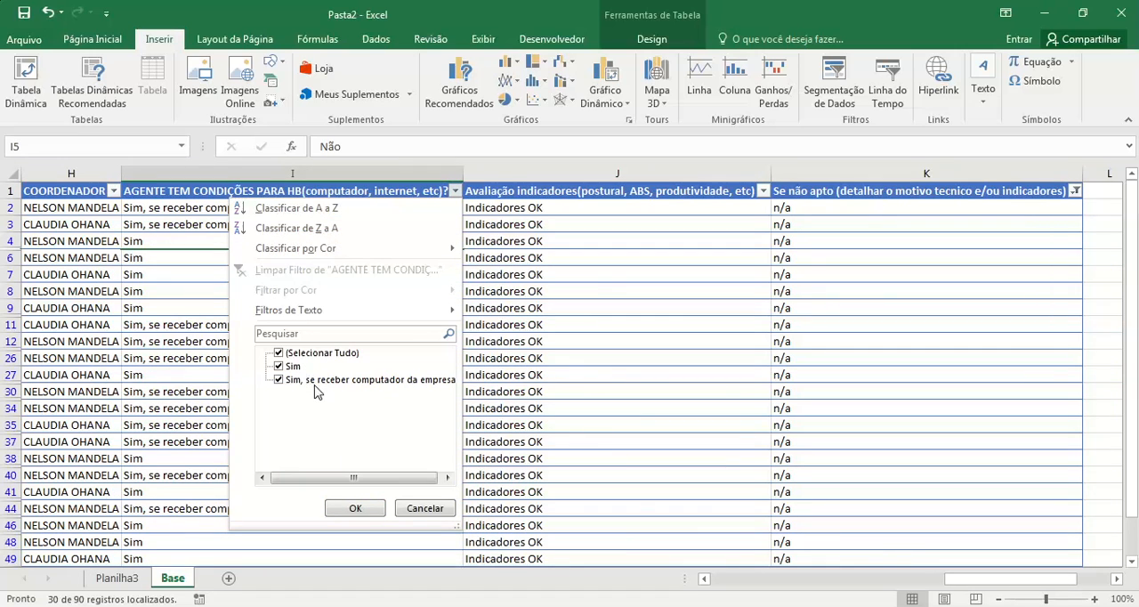
pyautogui.click(355, 509)
pyautogui.scroll(-4, 873, 338)
pyautogui.scroll(2, 737, 305)
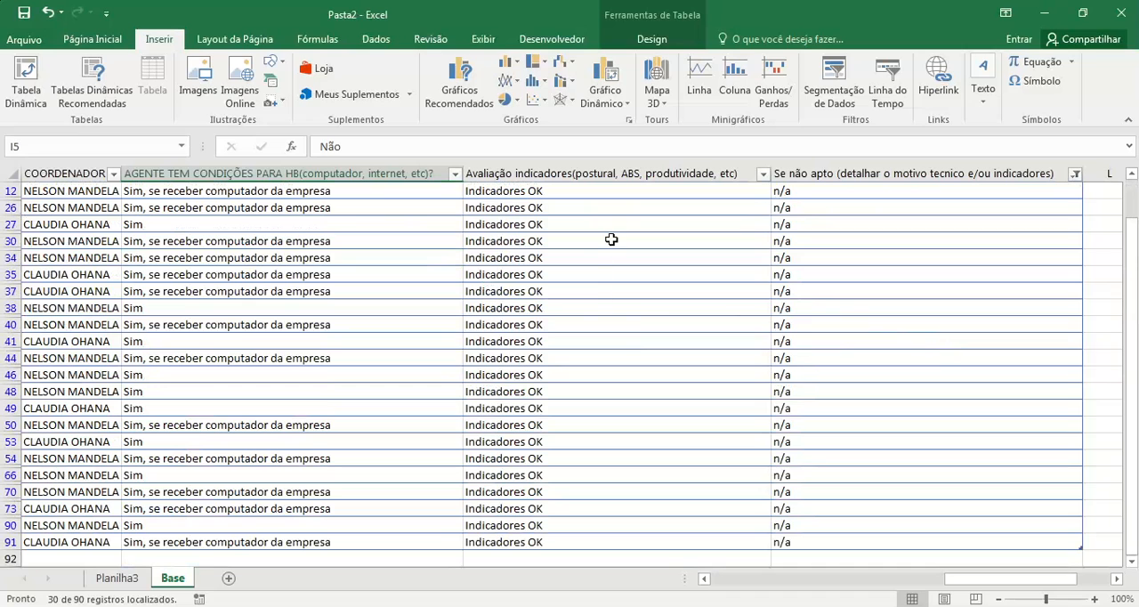
pyautogui.click(116, 578)
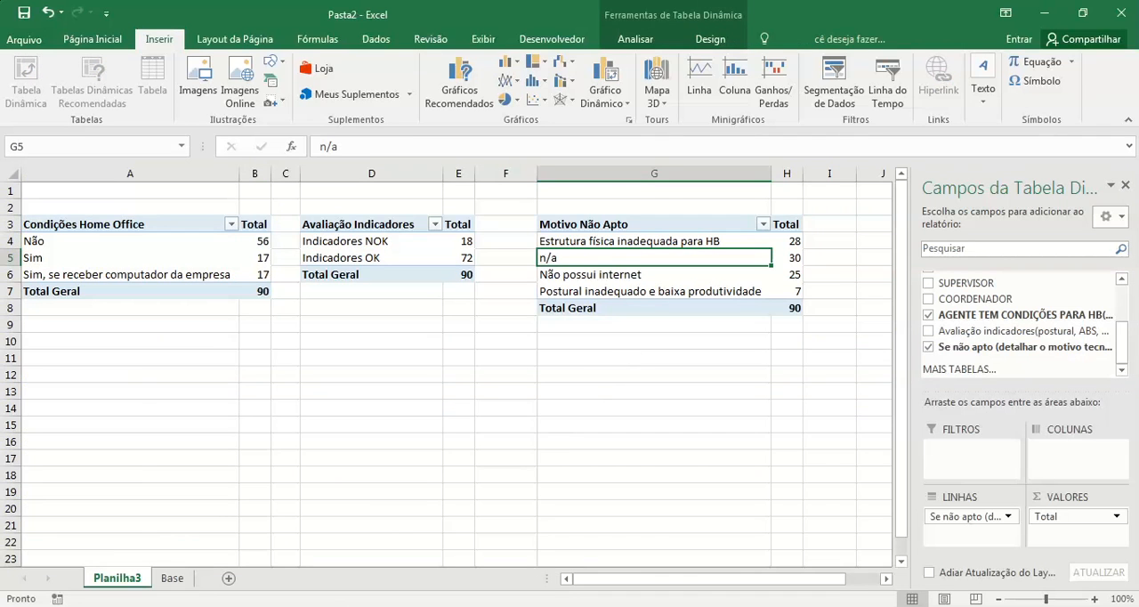
pyautogui.click(172, 578)
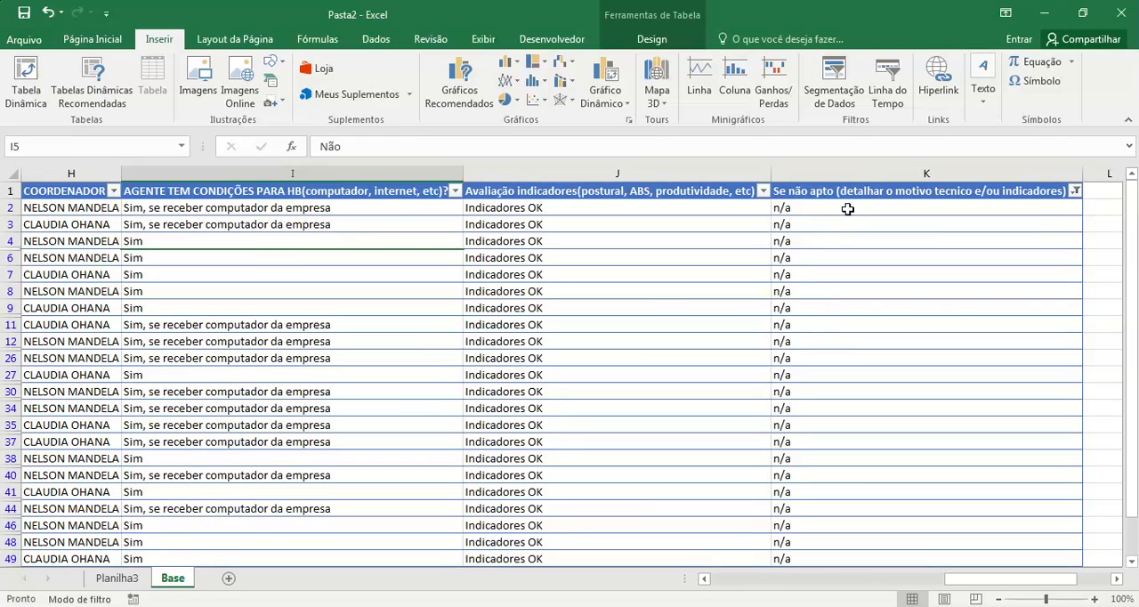
pyautogui.click(118, 578)
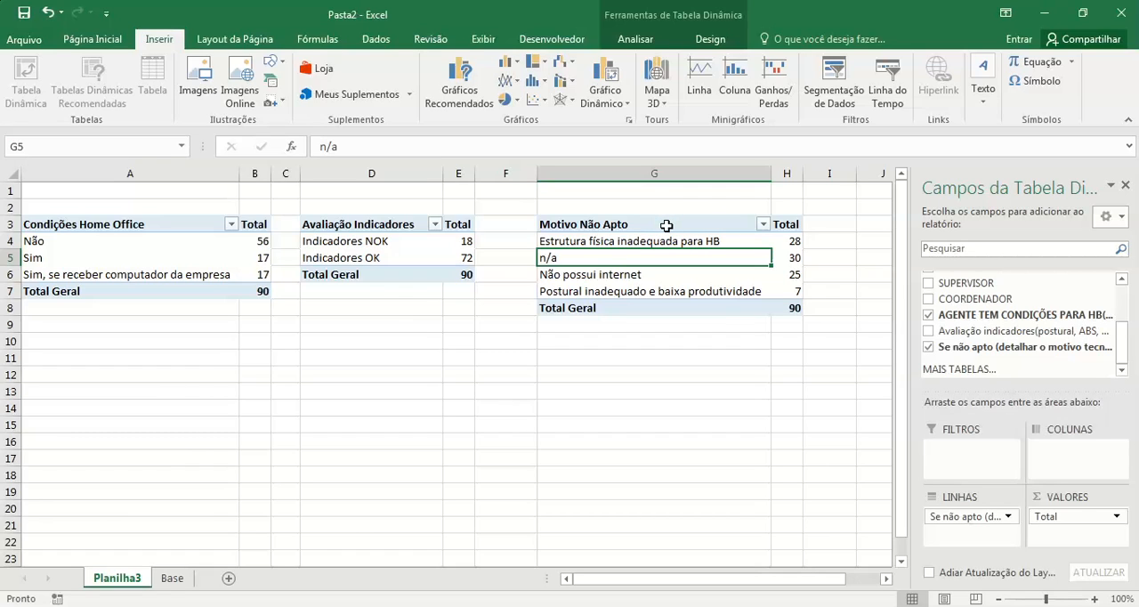
# Step: Rename the row header of the G3 pivot table as Motivo Não Apto Home Office
pyautogui.click(665, 225)
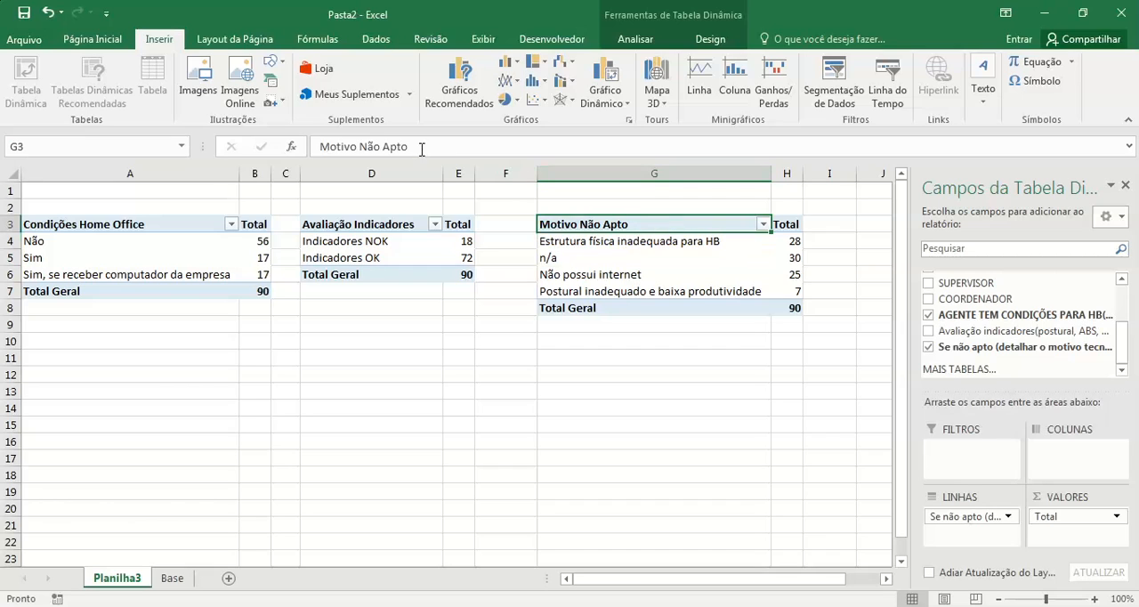
pyautogui.click(423, 148)
pyautogui.write('Home Office')
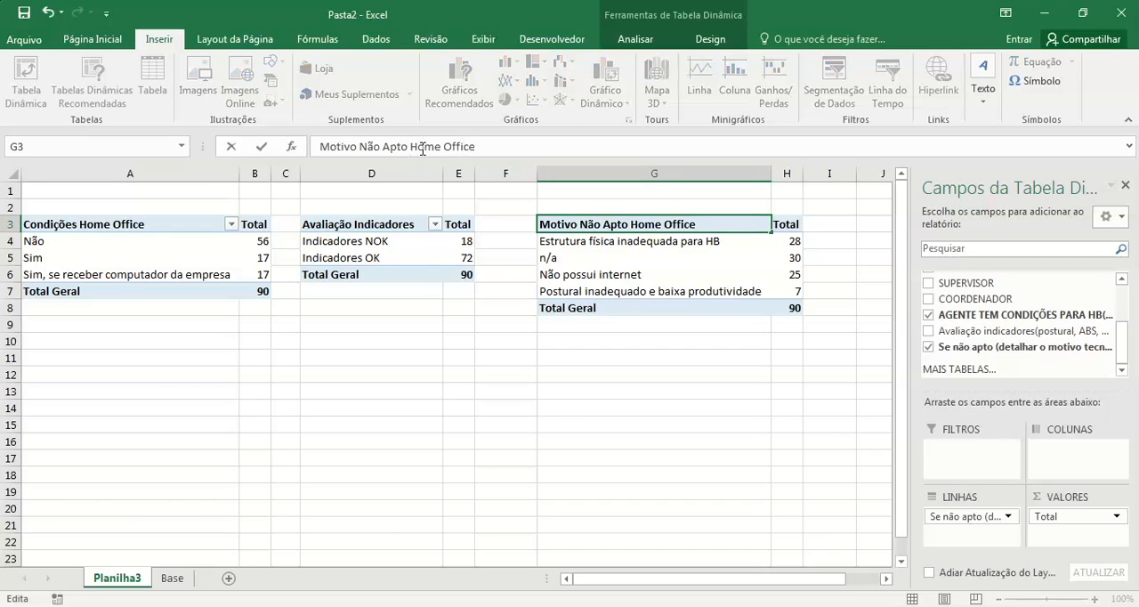
pyautogui.press('Return')
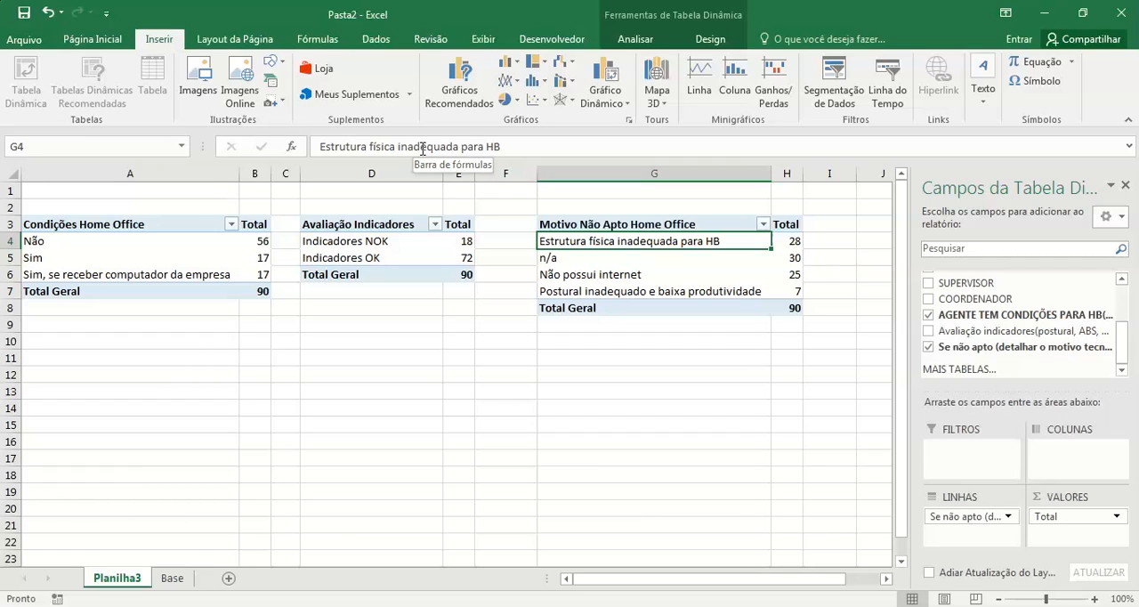
# Step: Exclude n/a from the Motivo Não Apto Home Office pivot table through its row filter list
pyautogui.click(551, 259)
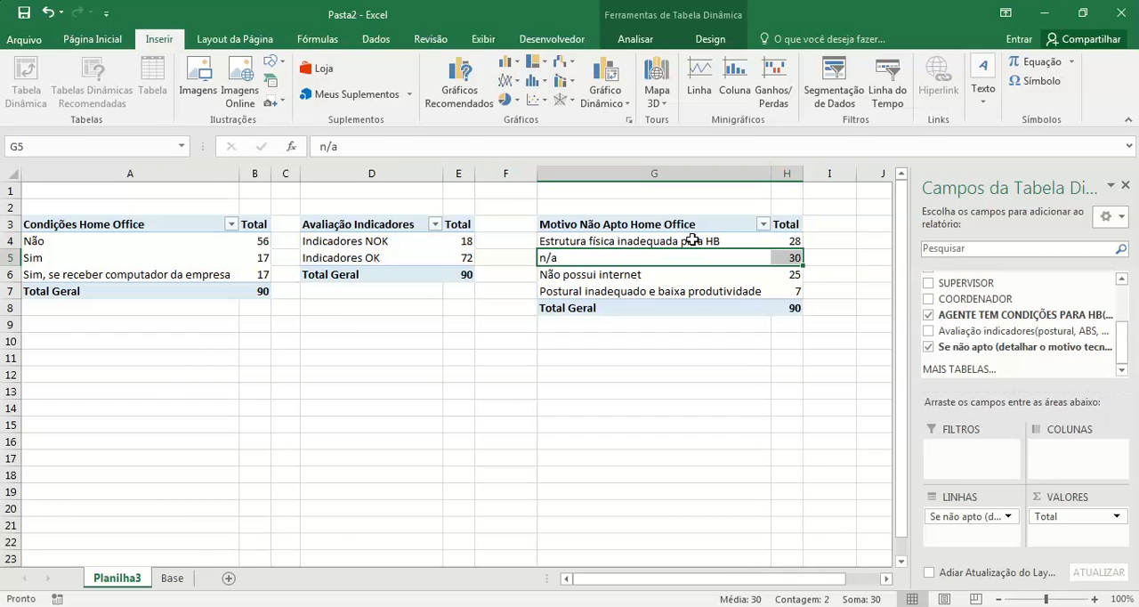
pyautogui.click(763, 227)
pyautogui.click(597, 413)
pyautogui.click(663, 541)
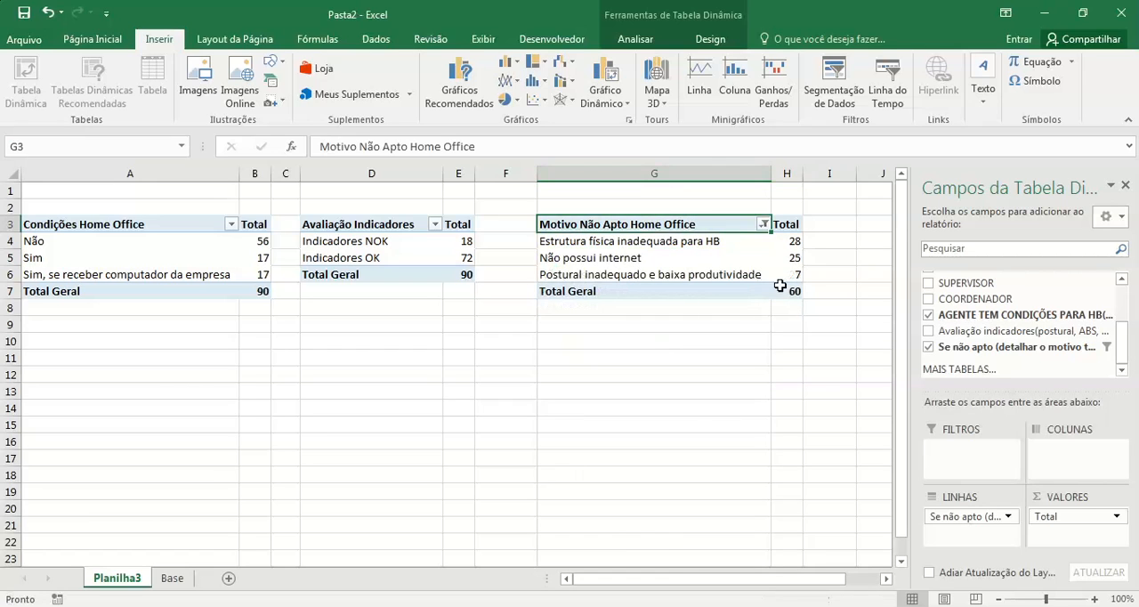
# Step: Include n/a again in the Motivo Não Apto Home Office row filter
pyautogui.click(763, 226)
pyautogui.click(609, 414)
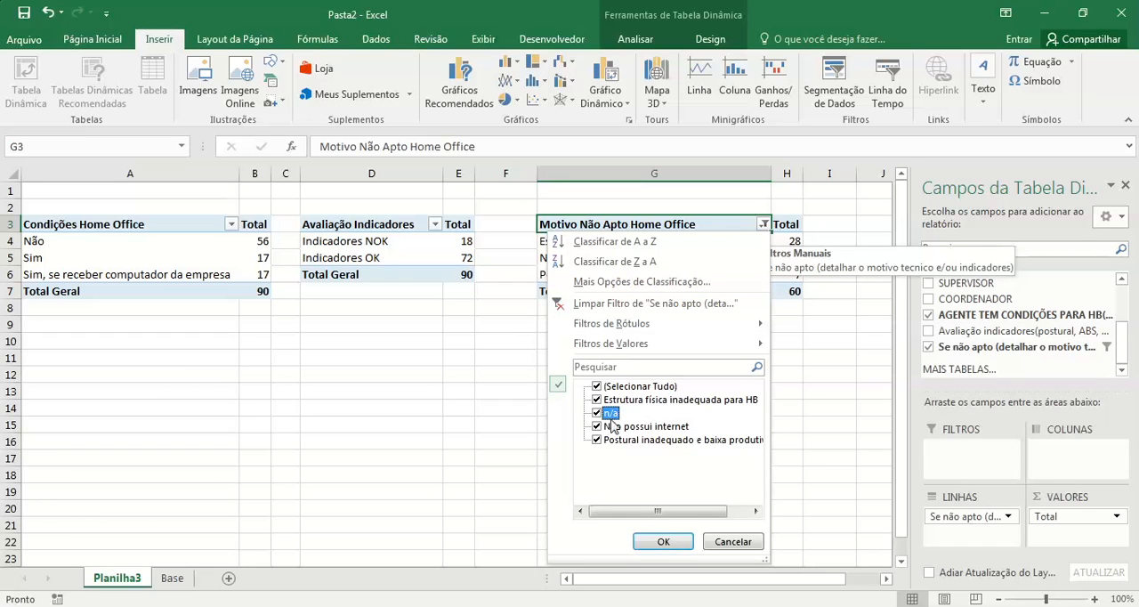
pyautogui.click(663, 541)
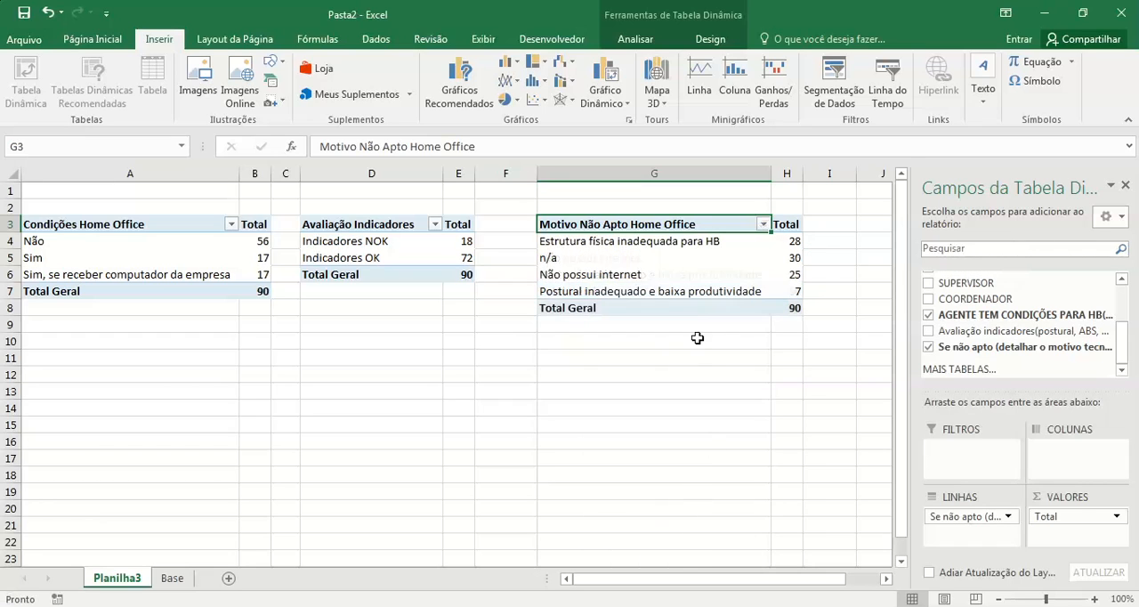
# Step: Hide the selected n/a item in the Motivo Não Apto Home Office pivot table and check its row filter
pyautogui.click(608, 257)
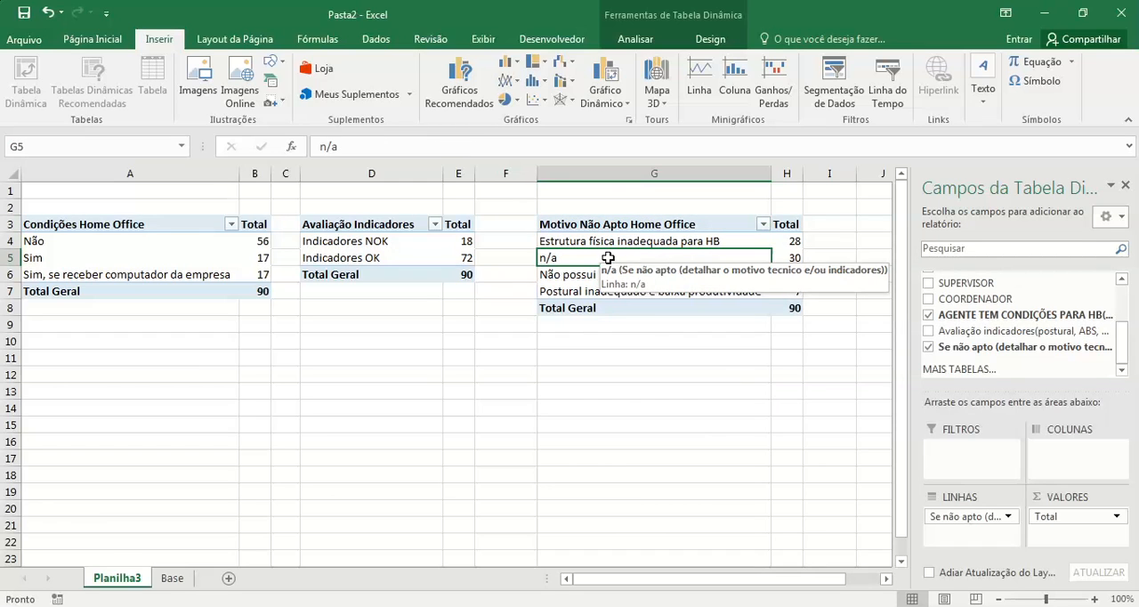
pyautogui.rightClick(610, 259)
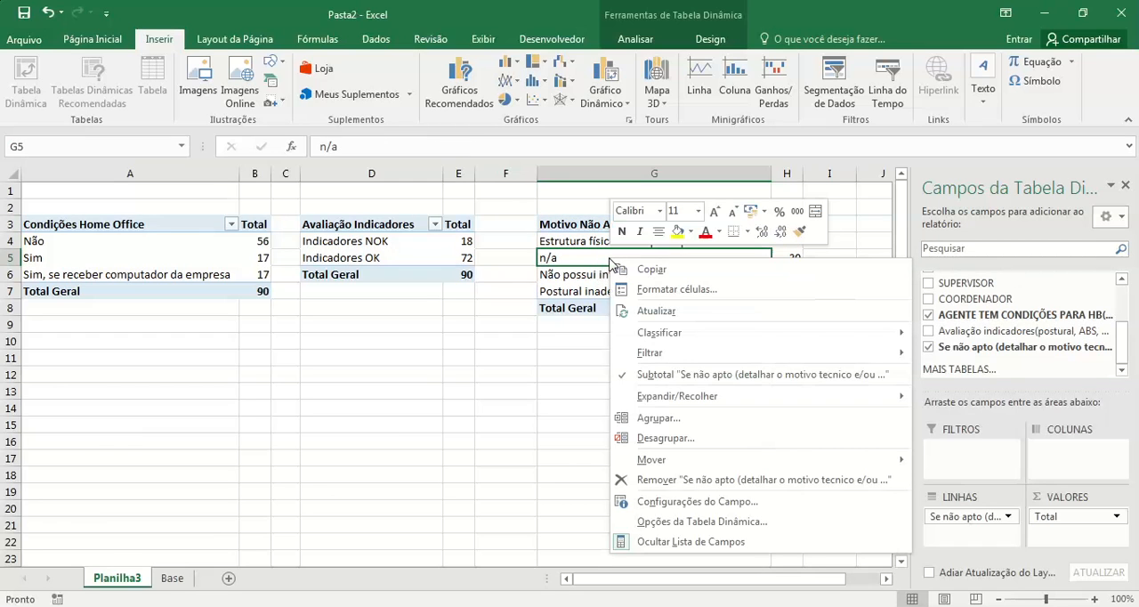
pyautogui.moveTo(682, 355)
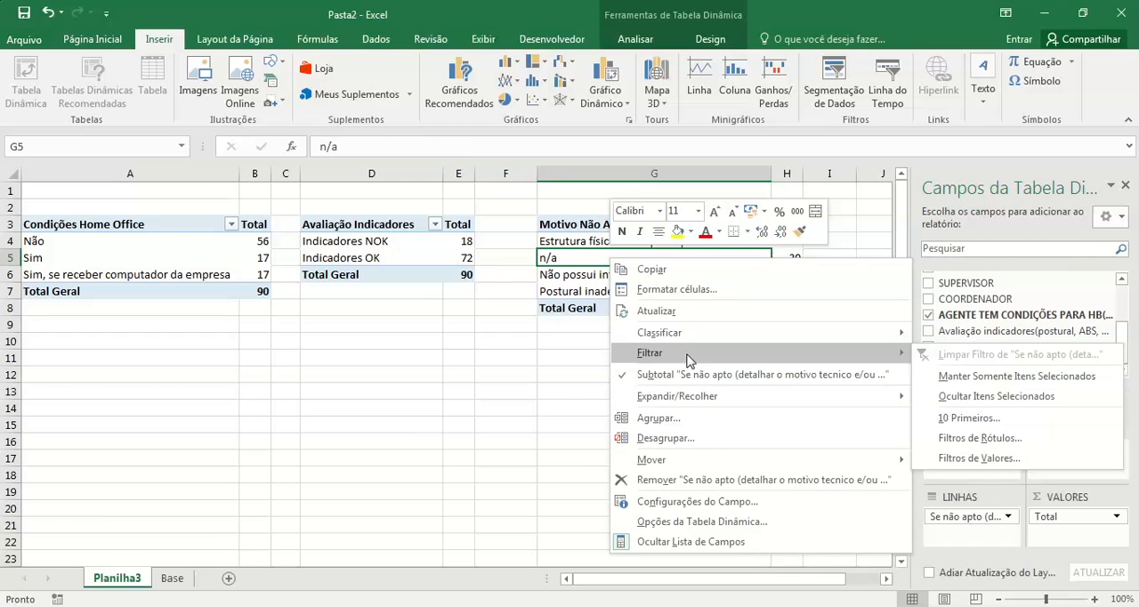
pyautogui.click(992, 401)
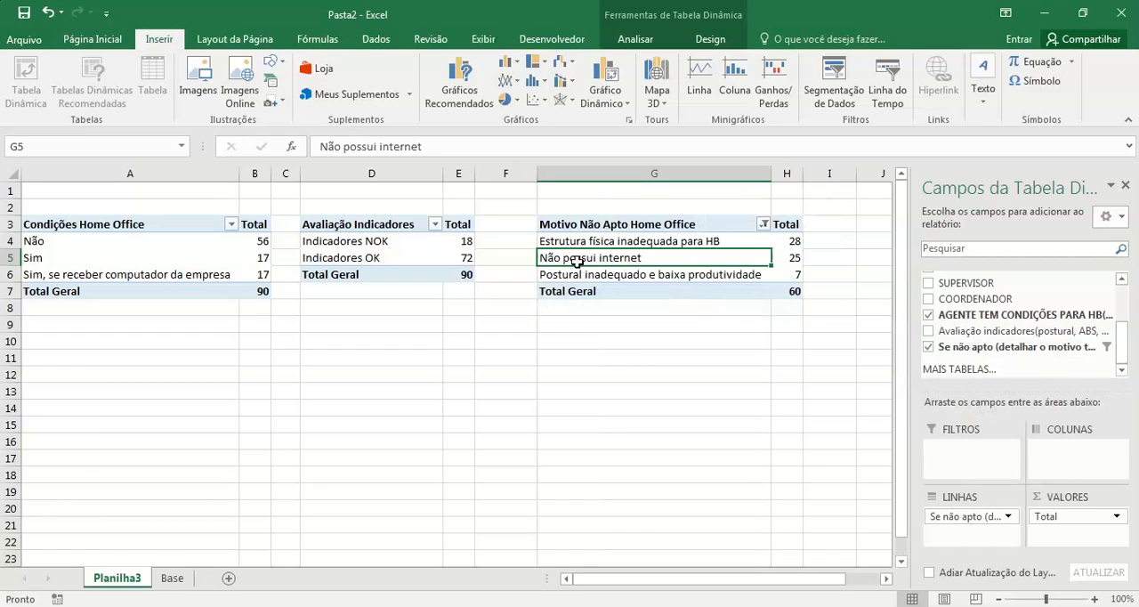
pyautogui.click(758, 229)
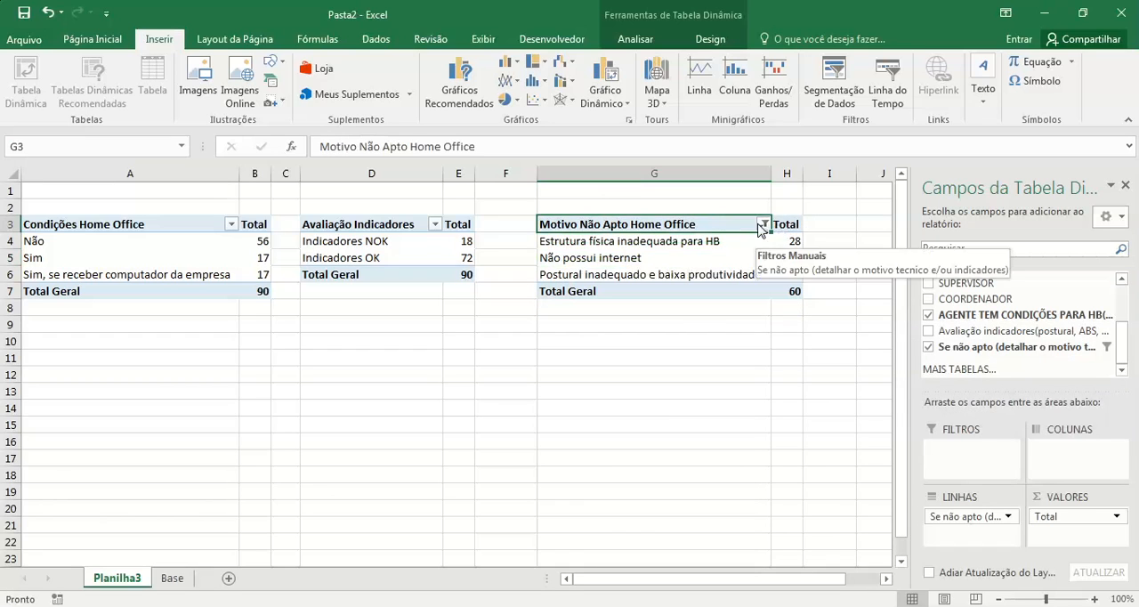
pyautogui.click(764, 225)
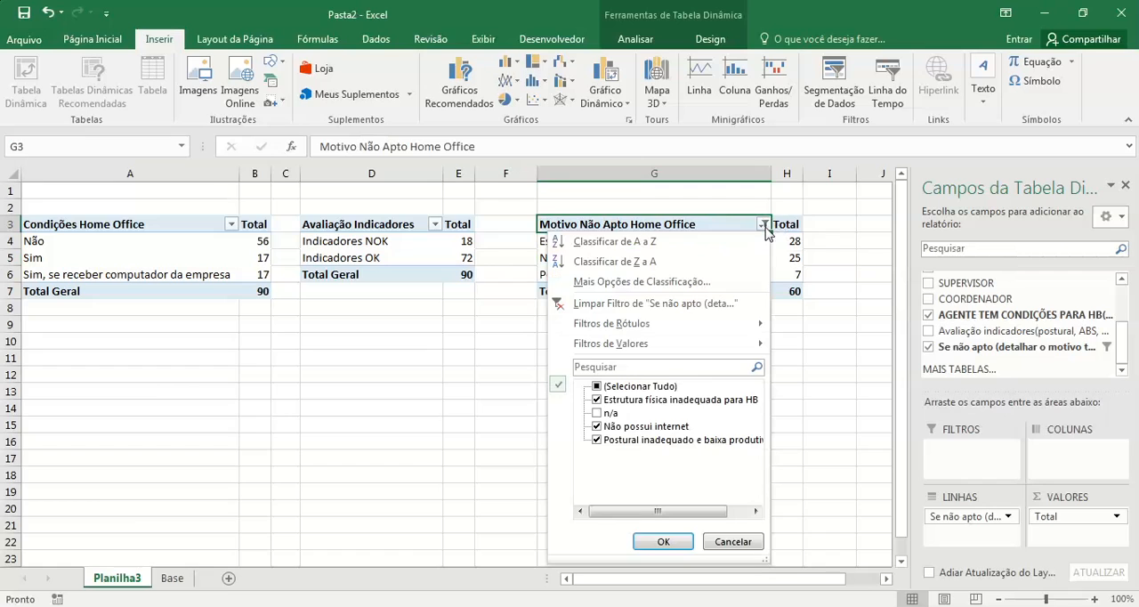
pyautogui.click(663, 543)
pyautogui.click(656, 390)
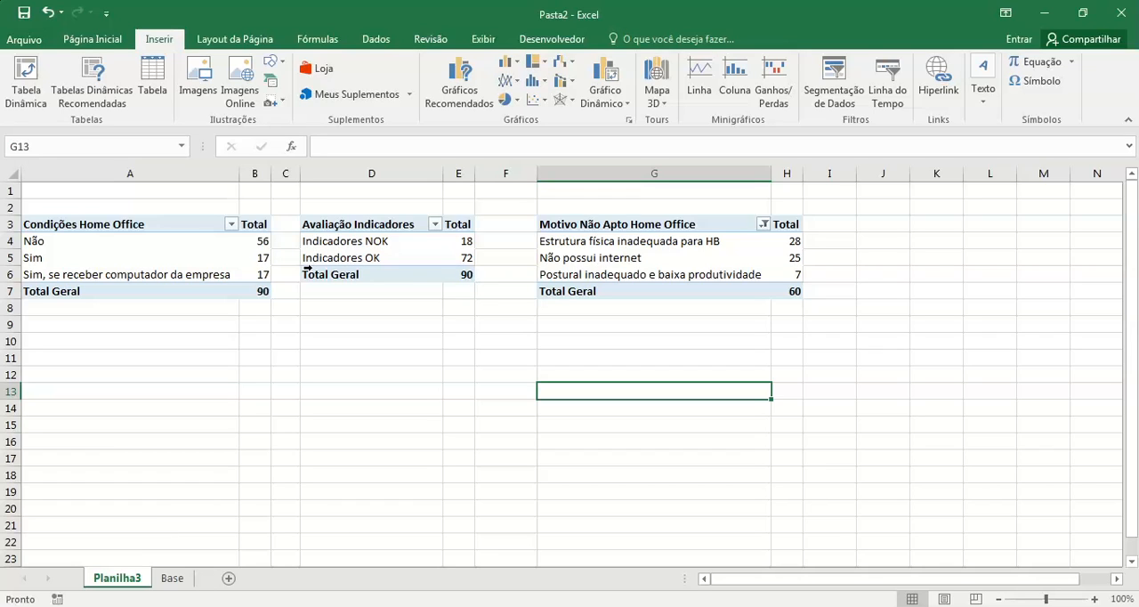
pyautogui.click(172, 234)
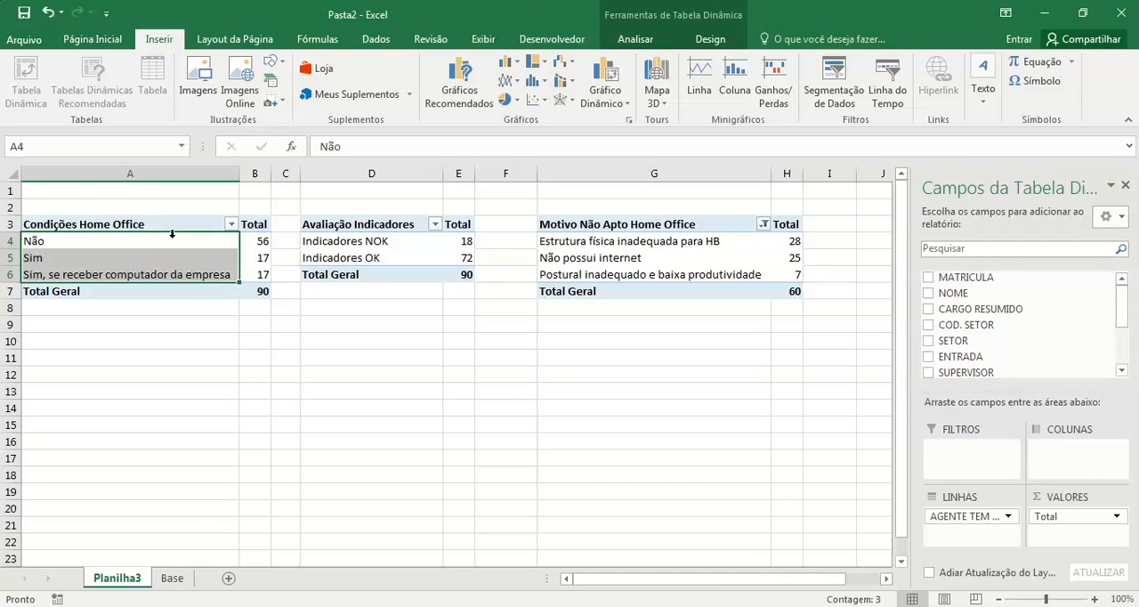
pyautogui.click(181, 240)
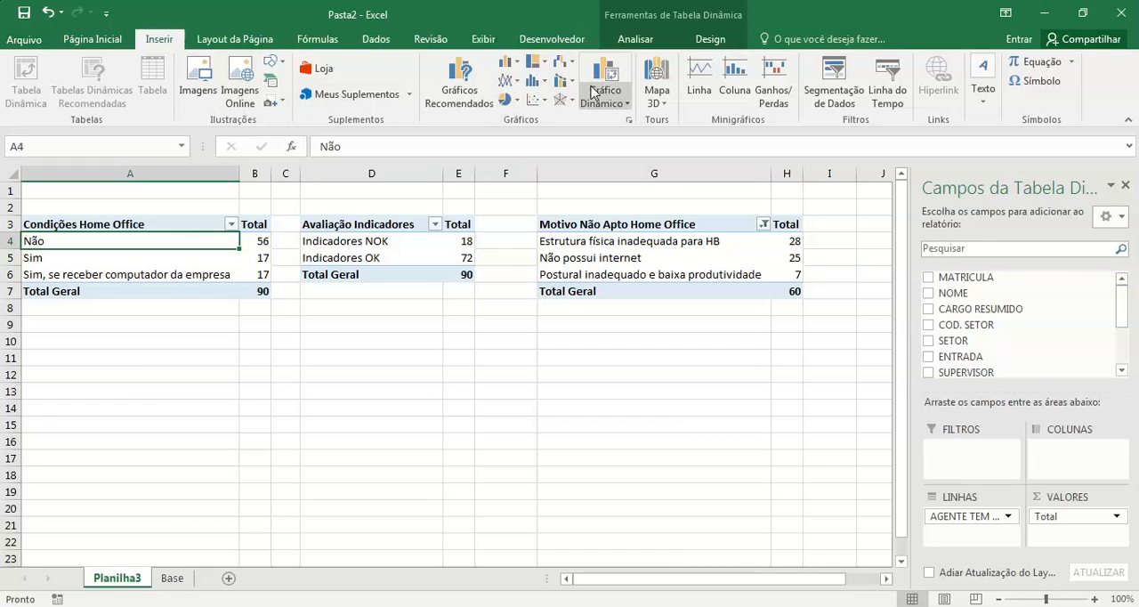
pyautogui.click(457, 83)
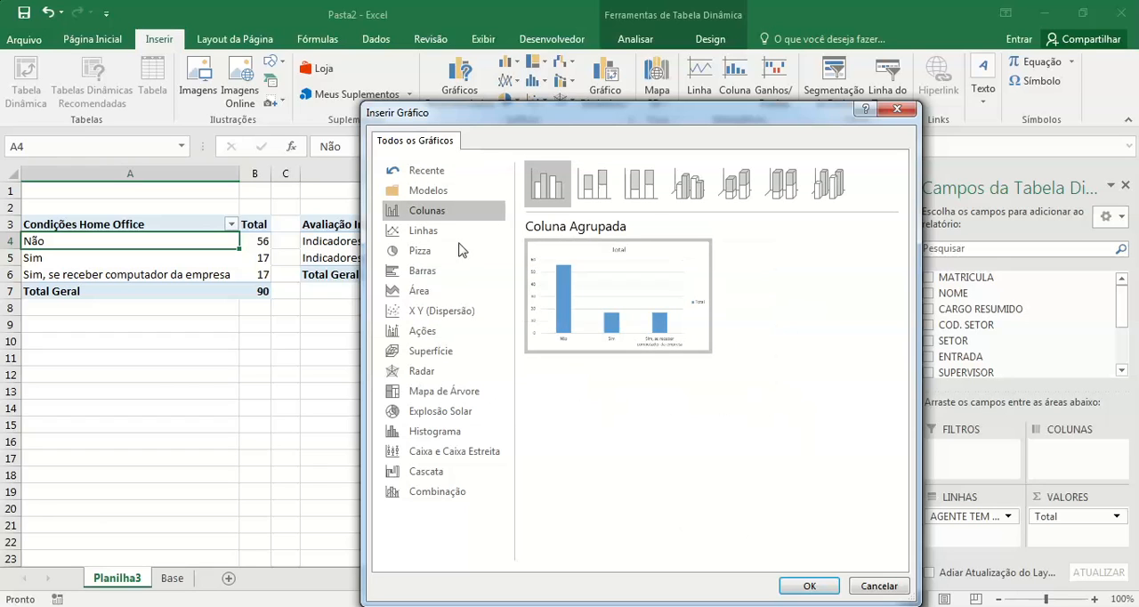
pyautogui.click(423, 268)
pyautogui.click(448, 230)
pyautogui.click(448, 219)
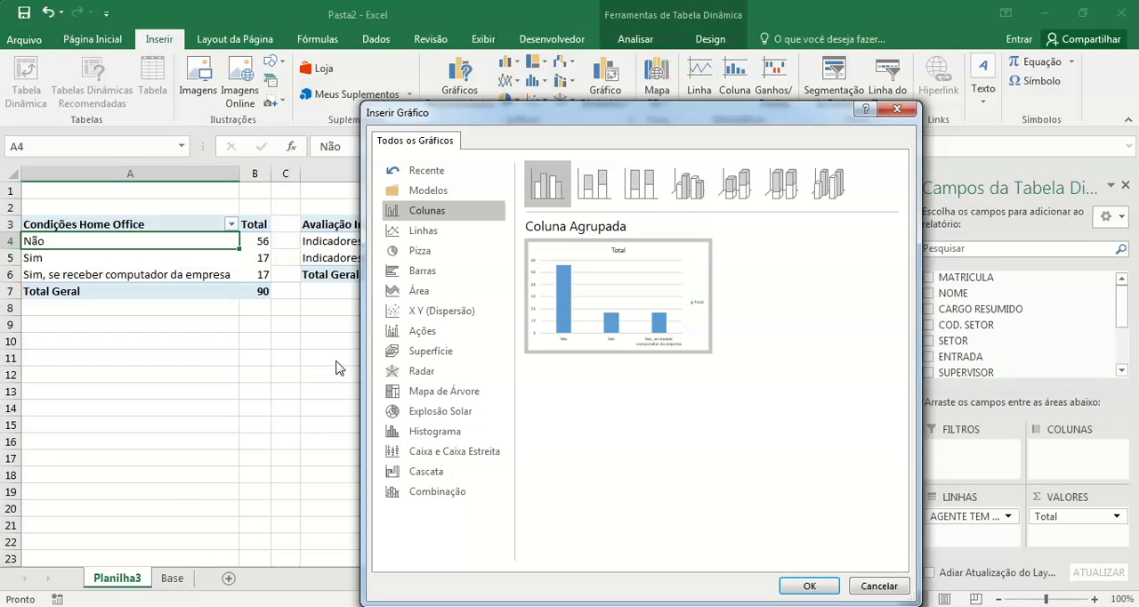
pyautogui.click(887, 109)
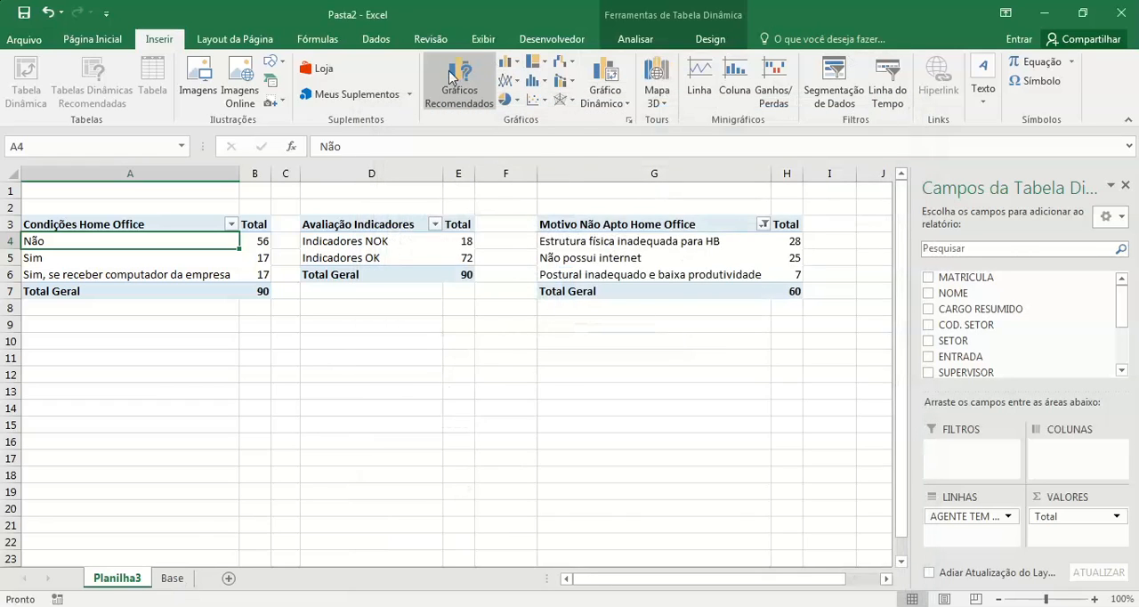
# Step: Start a pivot chart from the Condições Home Office table, compare the line and bar types, and choose the column type
pyautogui.click(604, 78)
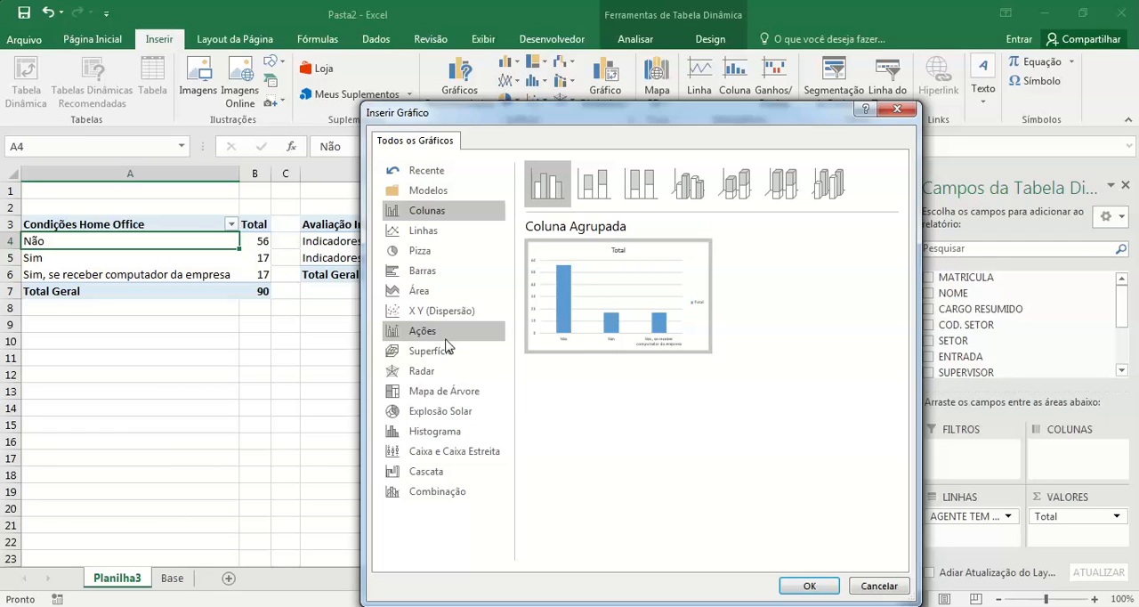
pyautogui.click(462, 232)
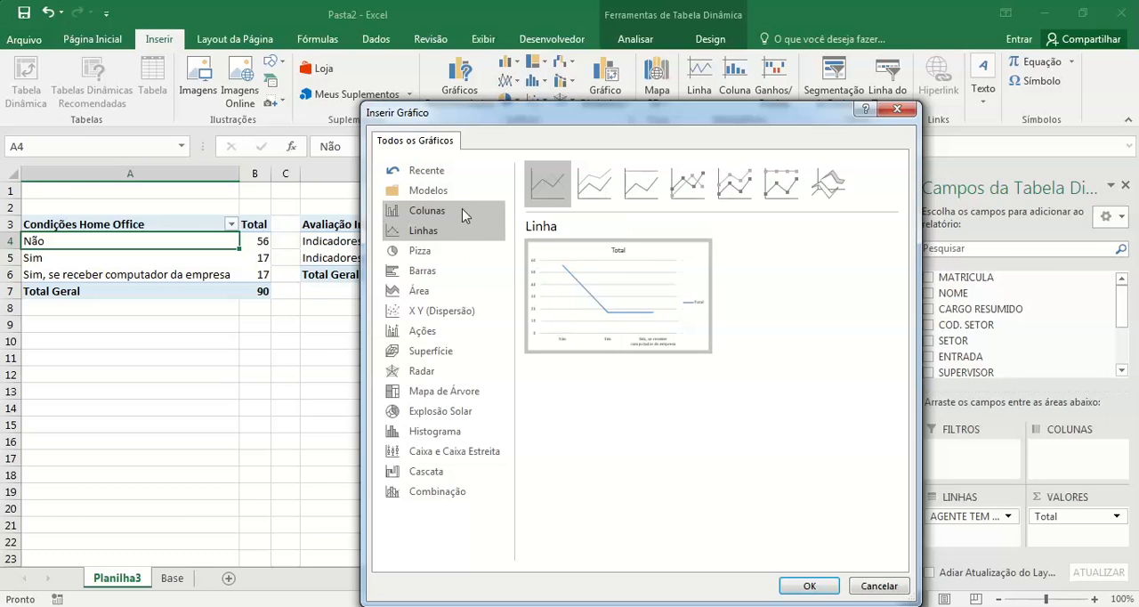
pyautogui.click(463, 211)
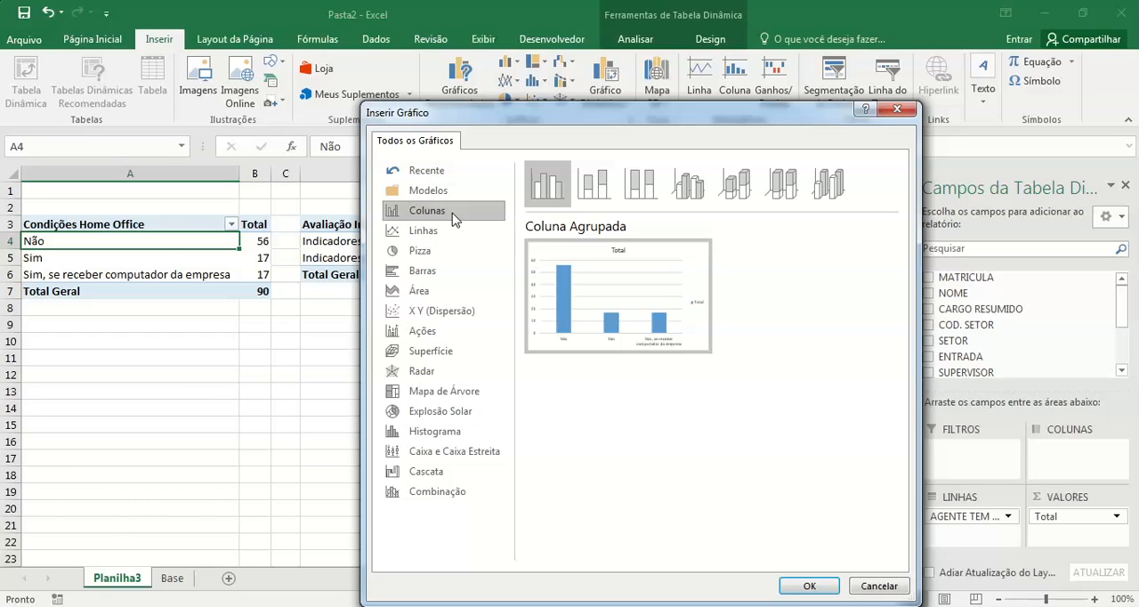
pyautogui.click(452, 279)
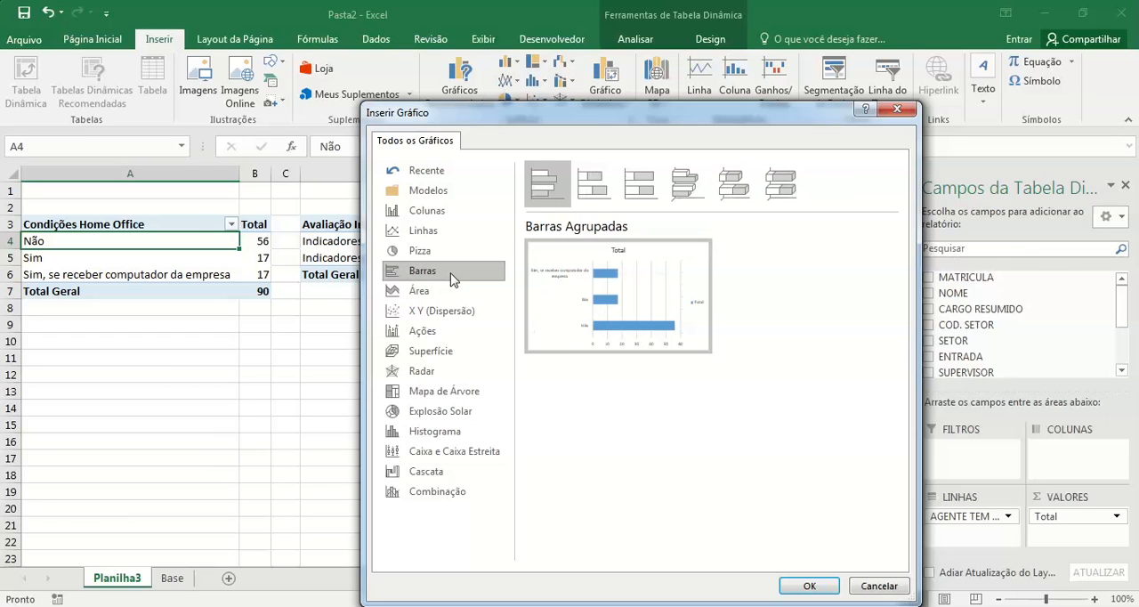
pyautogui.click(464, 214)
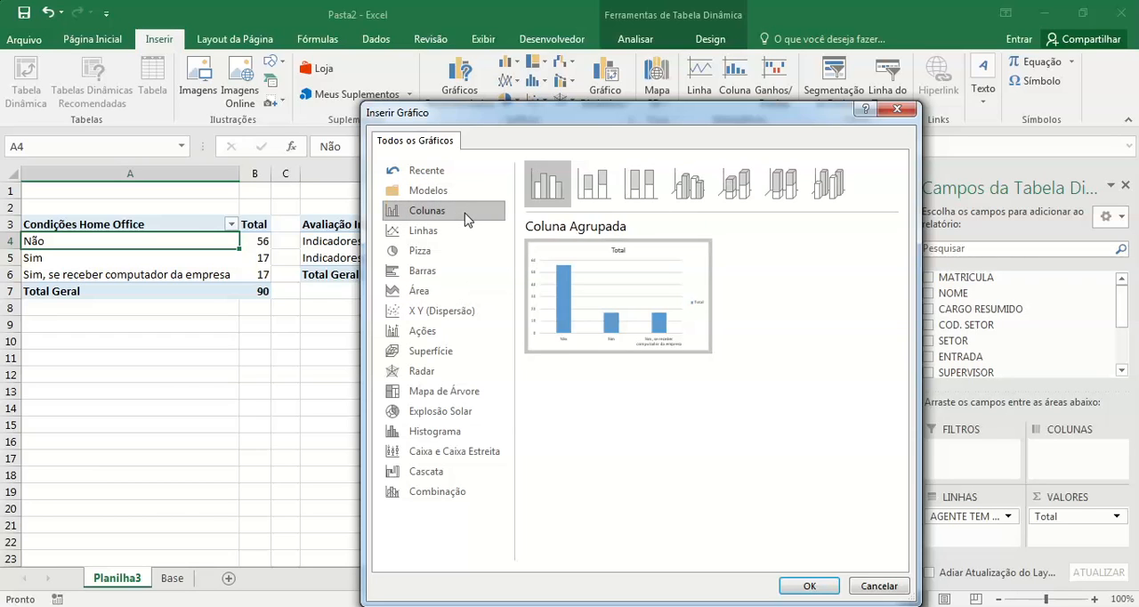
pyautogui.moveTo(674, 311)
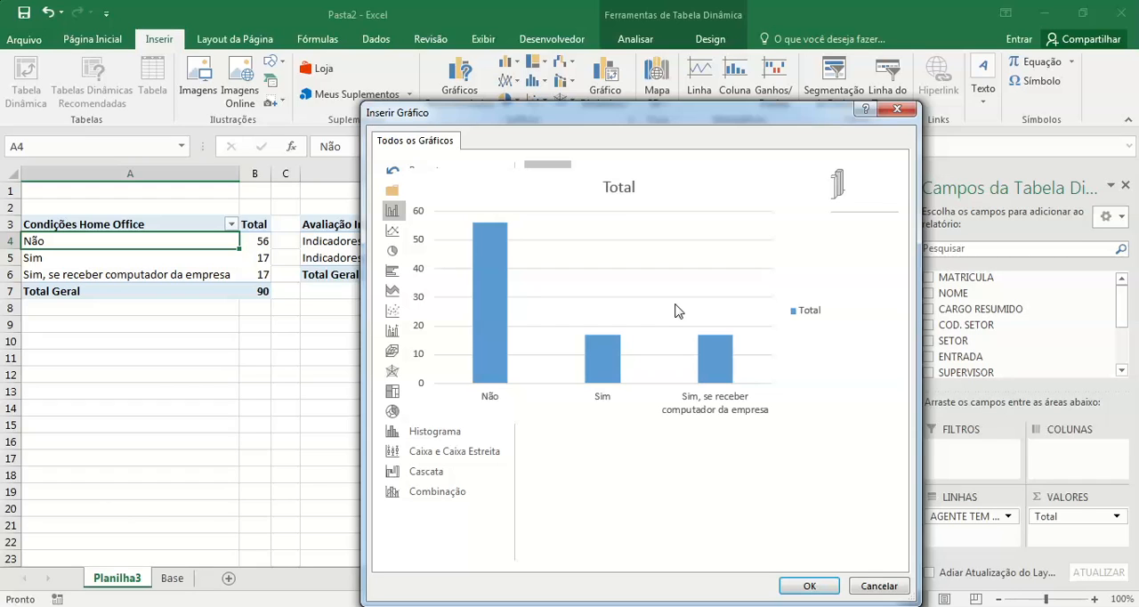
pyautogui.click(418, 270)
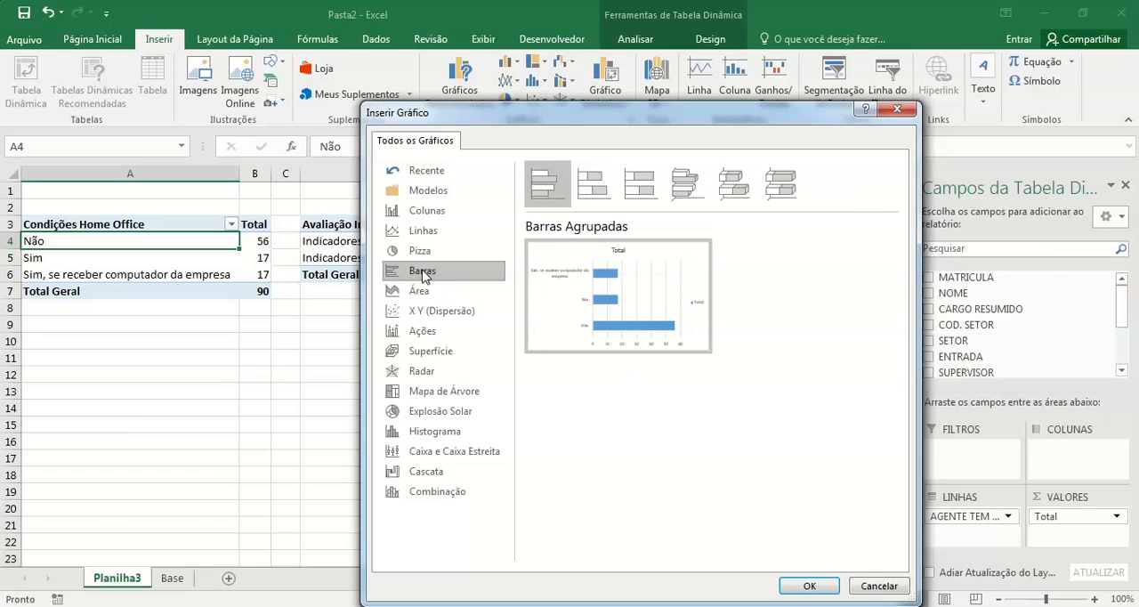
pyautogui.moveTo(560, 283)
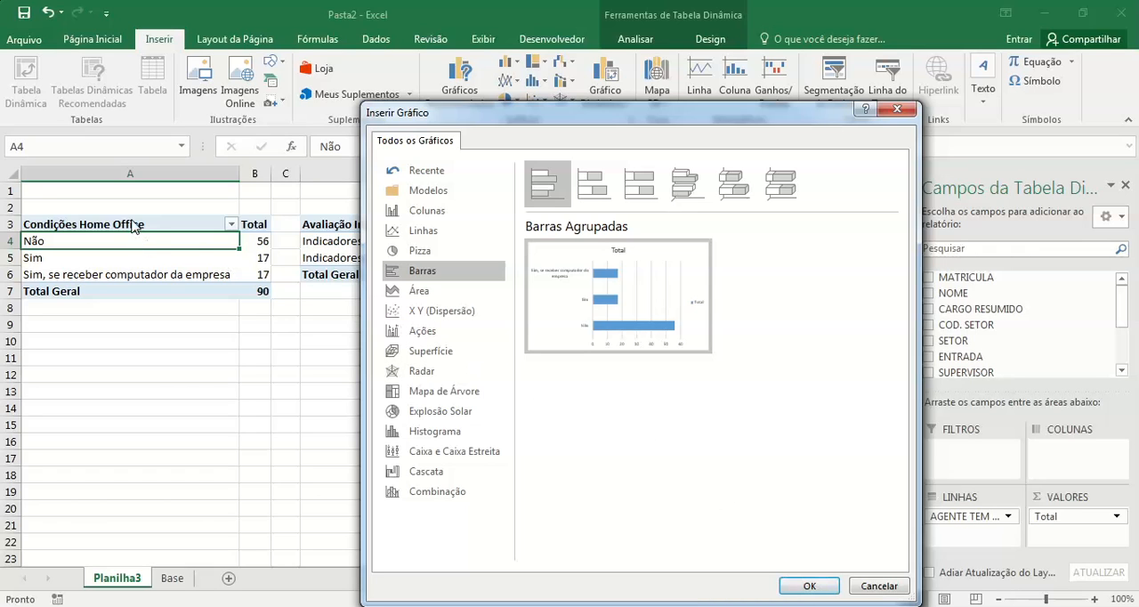
pyautogui.click(434, 211)
pyautogui.moveTo(602, 299)
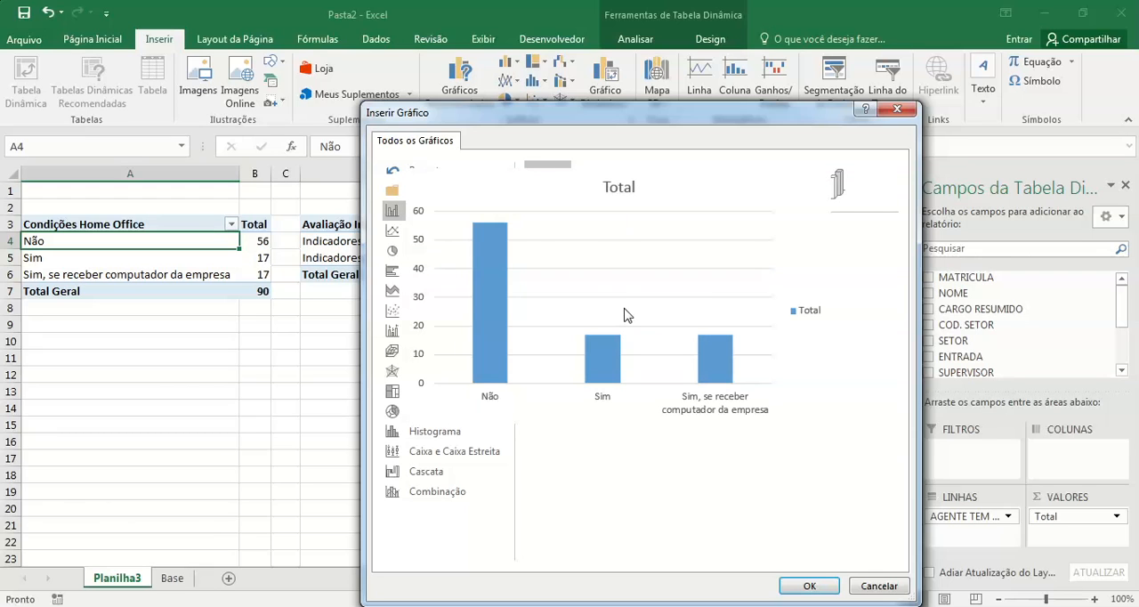
# Step: Compare the column subtypes, insert the Condições Home Office pivot chart as a clustered column chart, and place it below its table
pyautogui.click(593, 184)
pyautogui.click(643, 187)
pyautogui.click(689, 187)
pyautogui.click(736, 187)
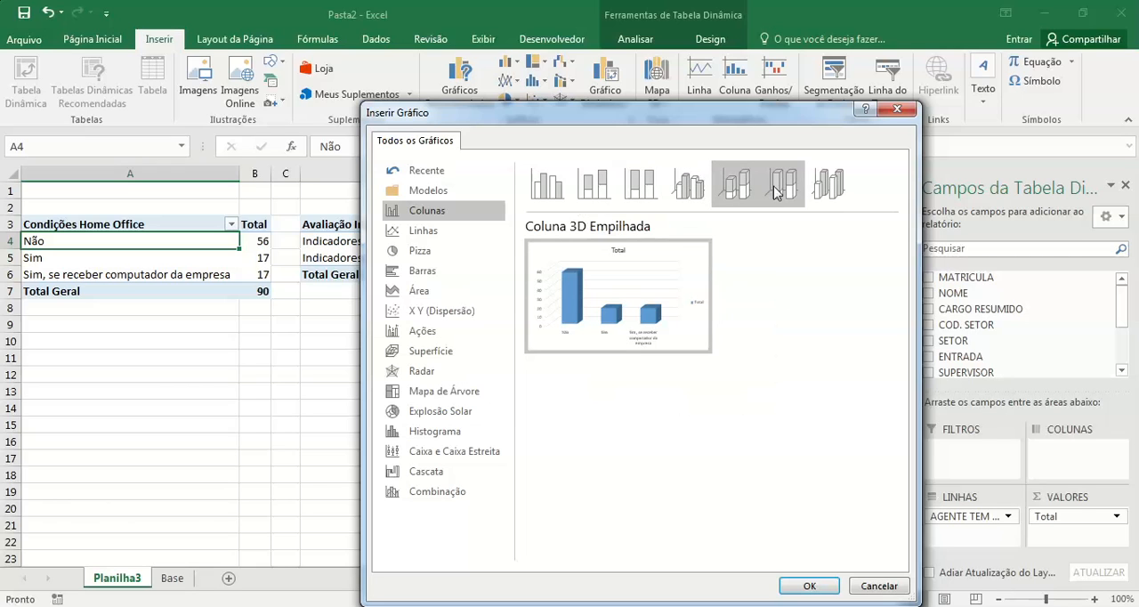
pyautogui.click(778, 189)
pyautogui.click(827, 184)
pyautogui.click(539, 193)
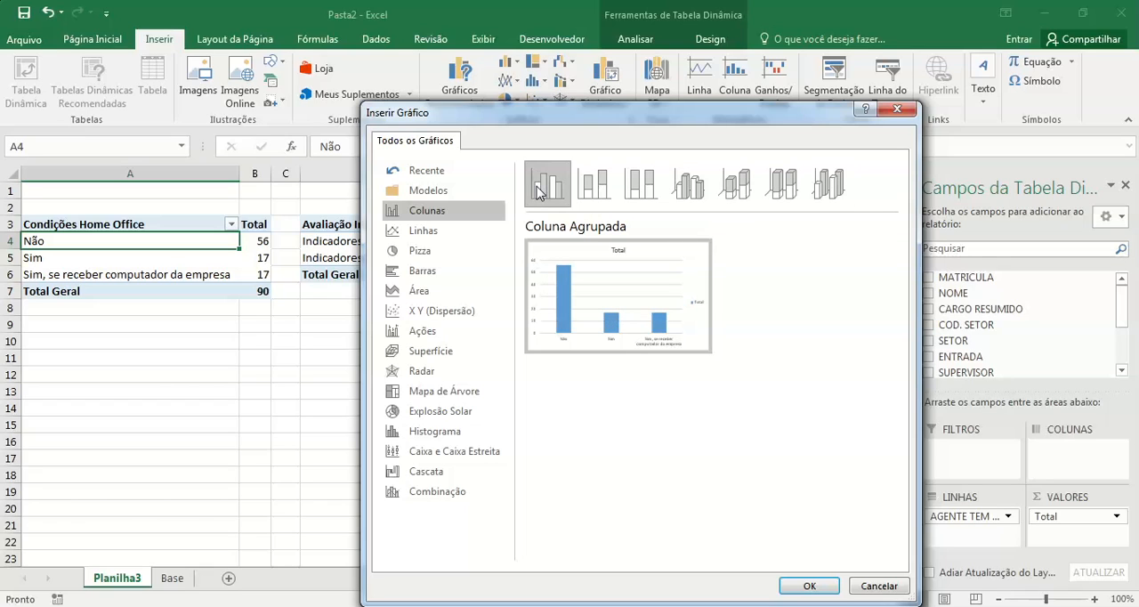
pyautogui.click(810, 586)
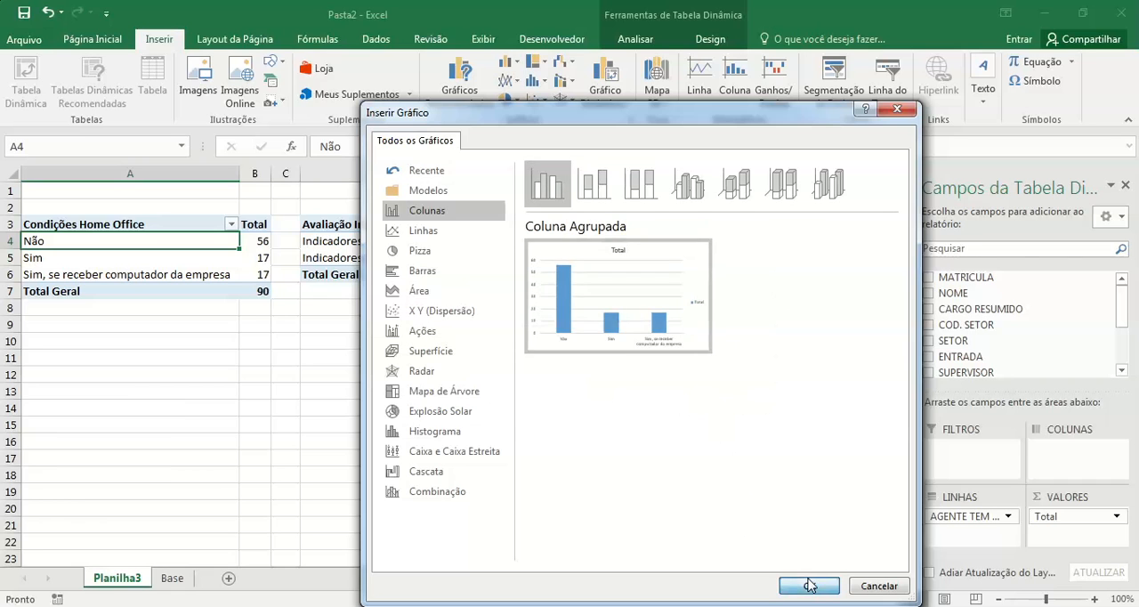
pyautogui.moveTo(536, 288); pyautogui.dragTo(285, 331)
# Step: Insert a plain pie pivot chart from the Avaliação Indicadores table and place it below the pivot tables, beside the column chart
pyautogui.click(389, 244)
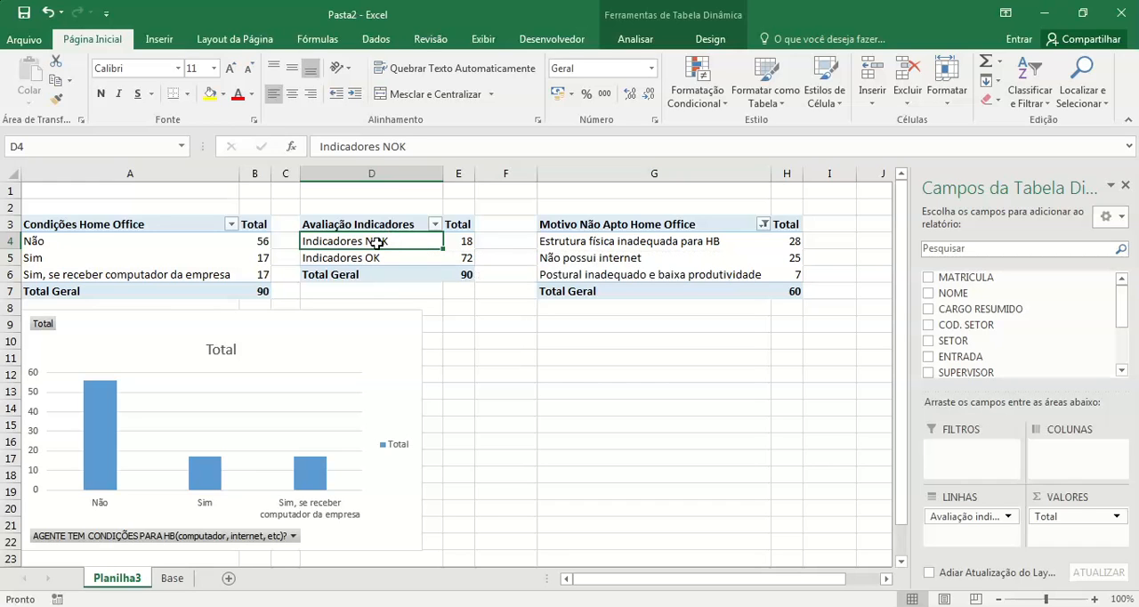
pyautogui.click(160, 40)
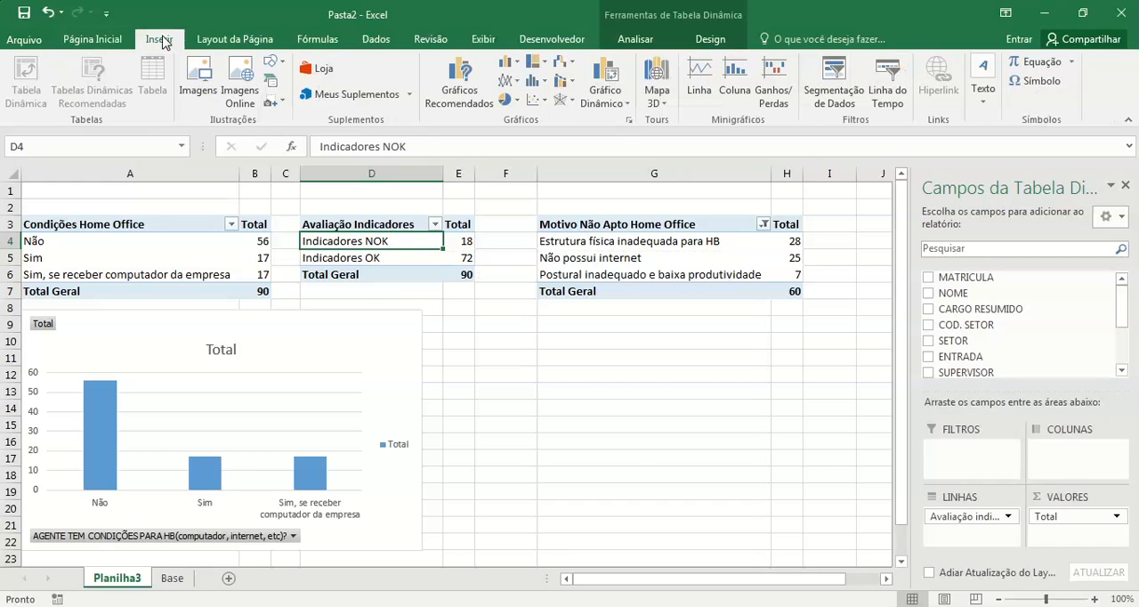
pyautogui.click(608, 85)
pyautogui.click(444, 258)
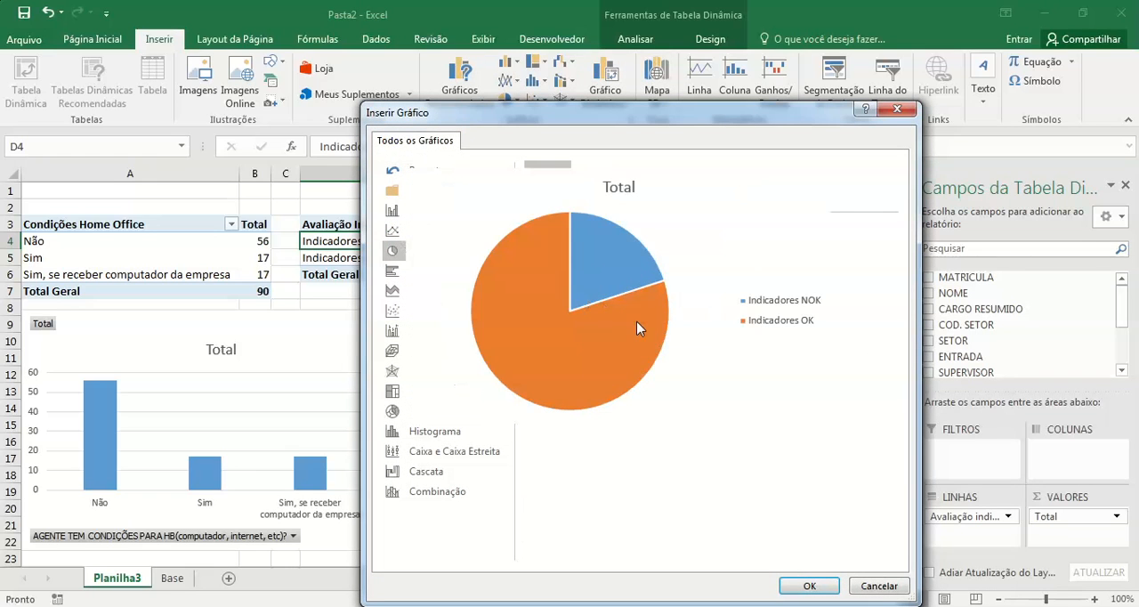
pyautogui.click(594, 183)
pyautogui.click(641, 183)
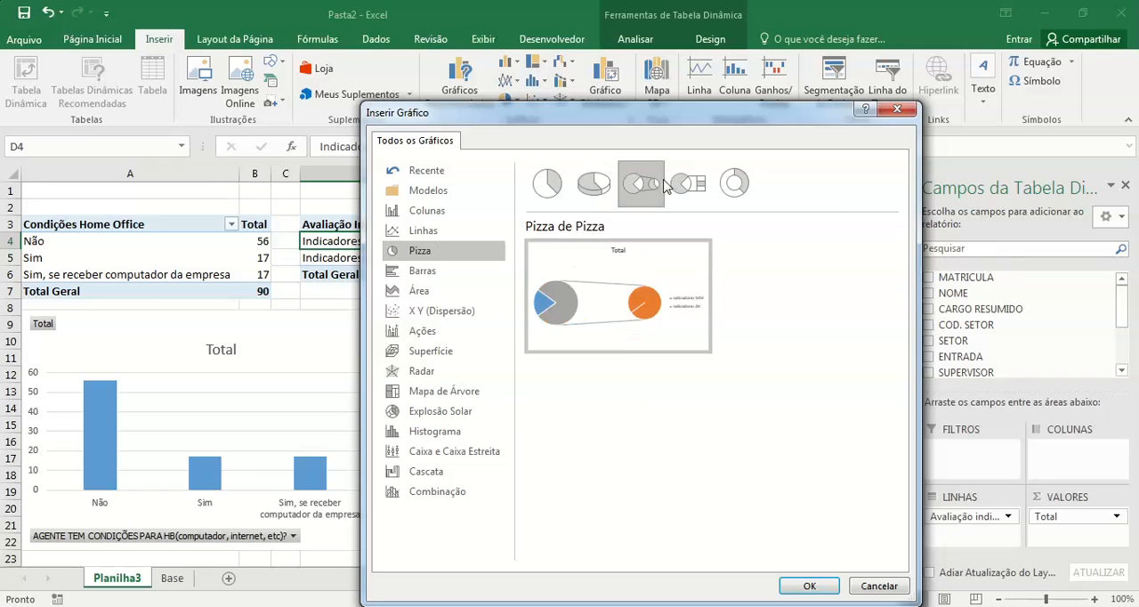
pyautogui.click(547, 183)
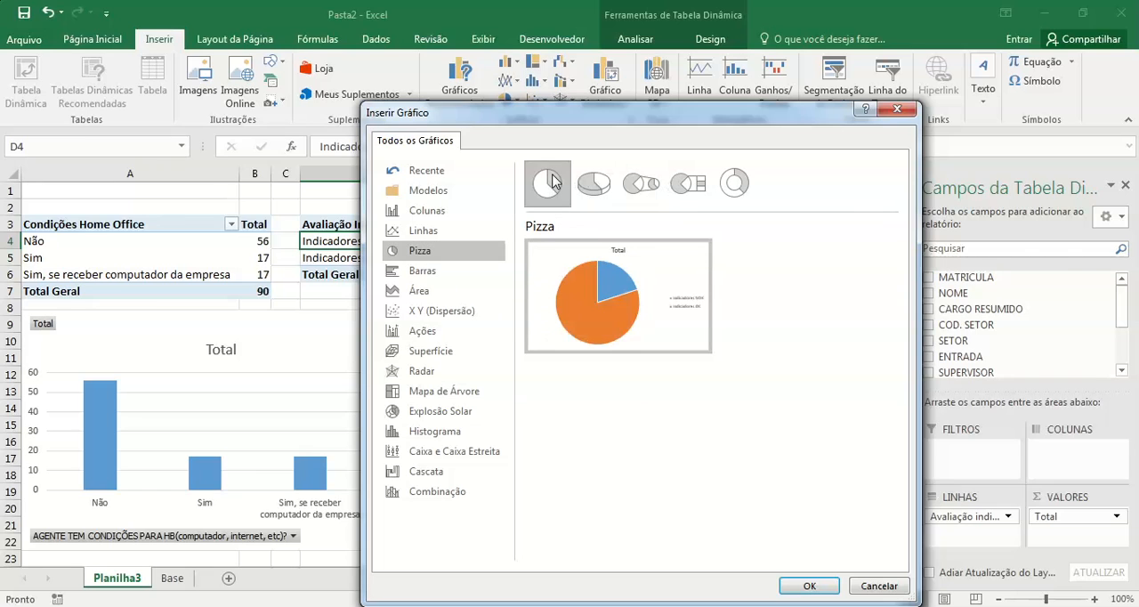
pyautogui.click(809, 587)
pyautogui.moveTo(572, 305); pyautogui.dragTo(589, 362)
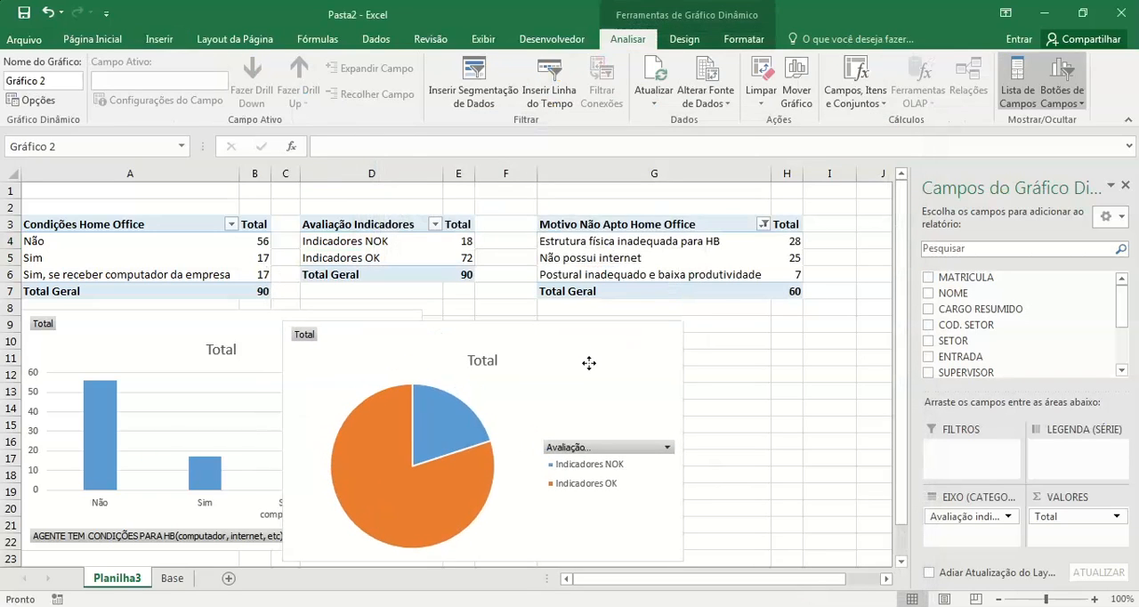
# Step: Insert a clustered column pivot chart from the Motivo Não Apto Home Office table and place it below that table
pyautogui.click(657, 229)
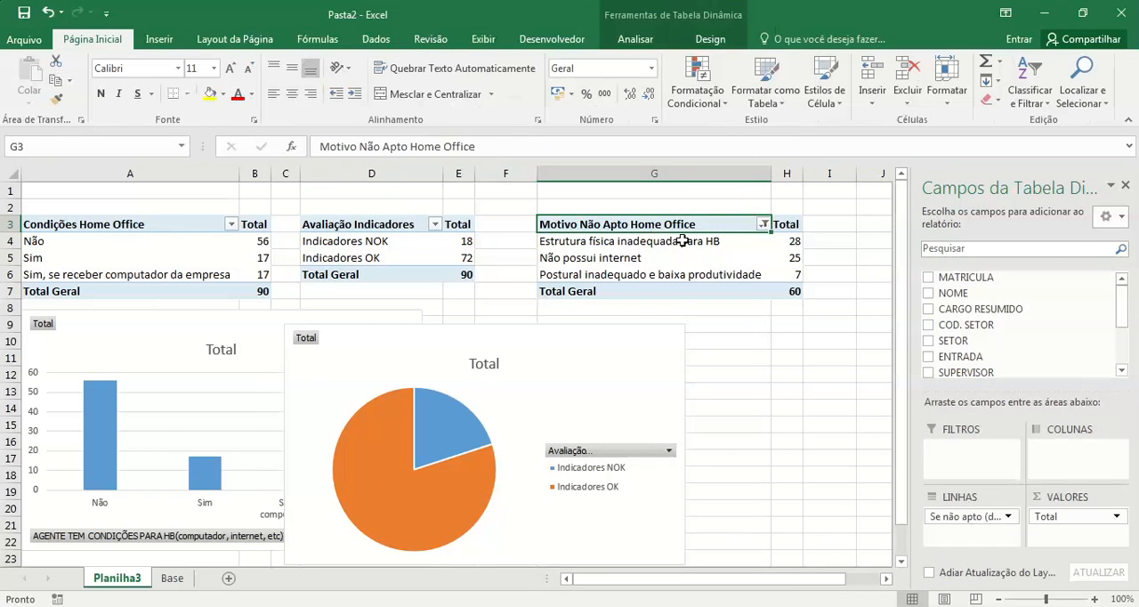
pyautogui.click(682, 240)
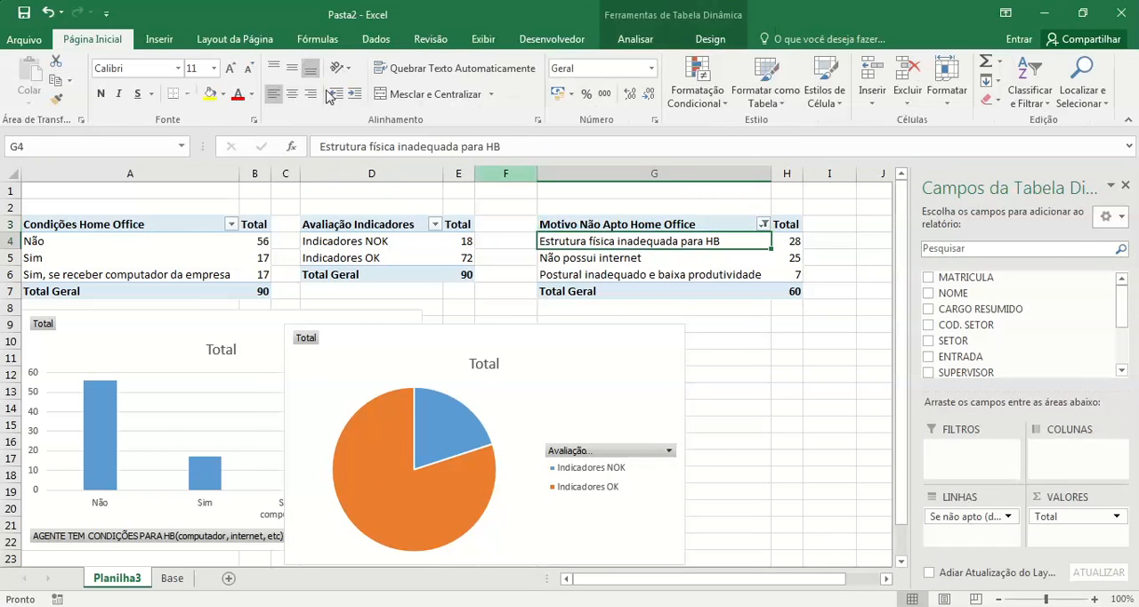
pyautogui.click(166, 43)
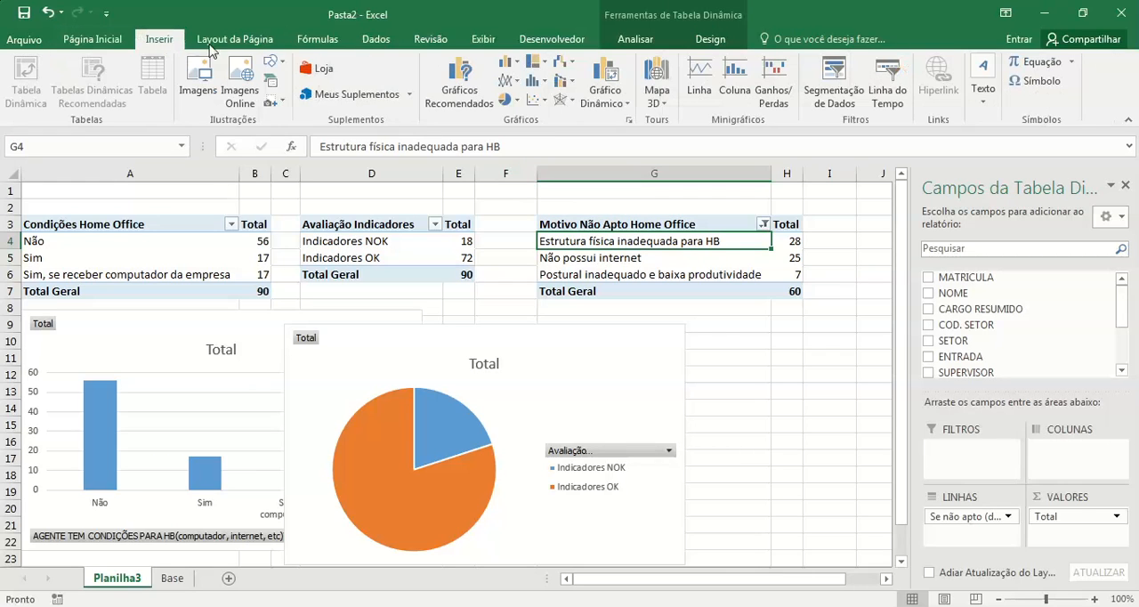
pyautogui.click(595, 92)
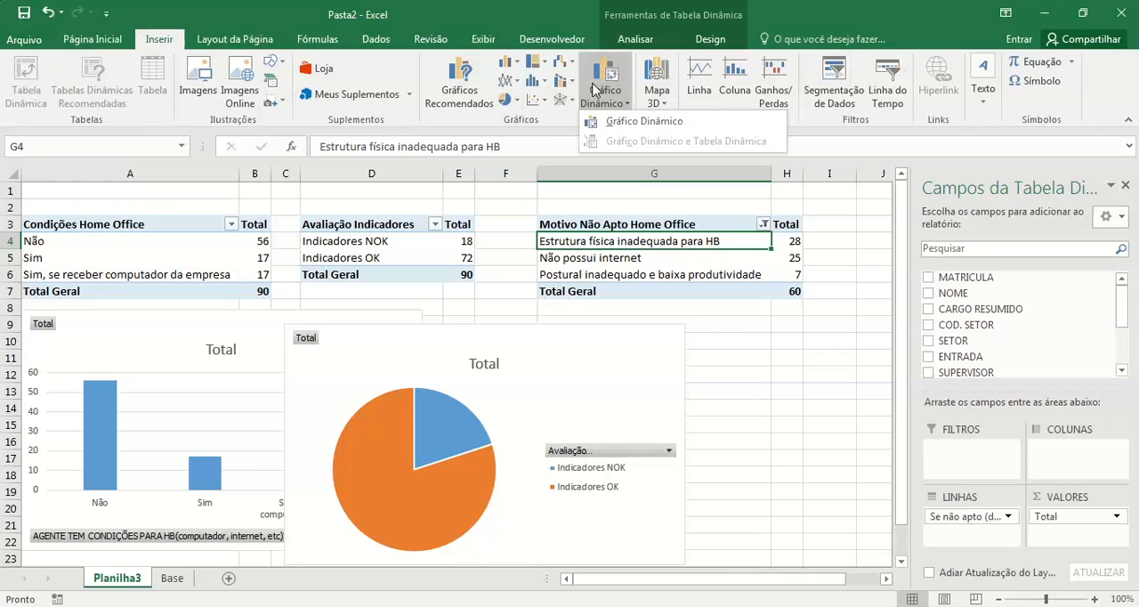
pyautogui.click(605, 122)
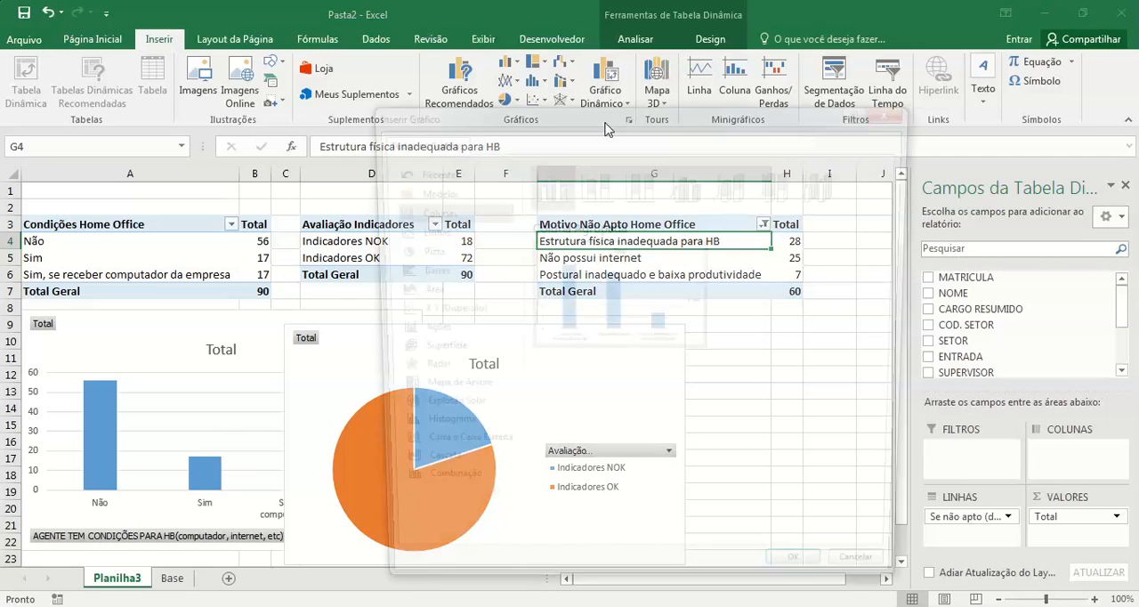
pyautogui.moveTo(590, 257)
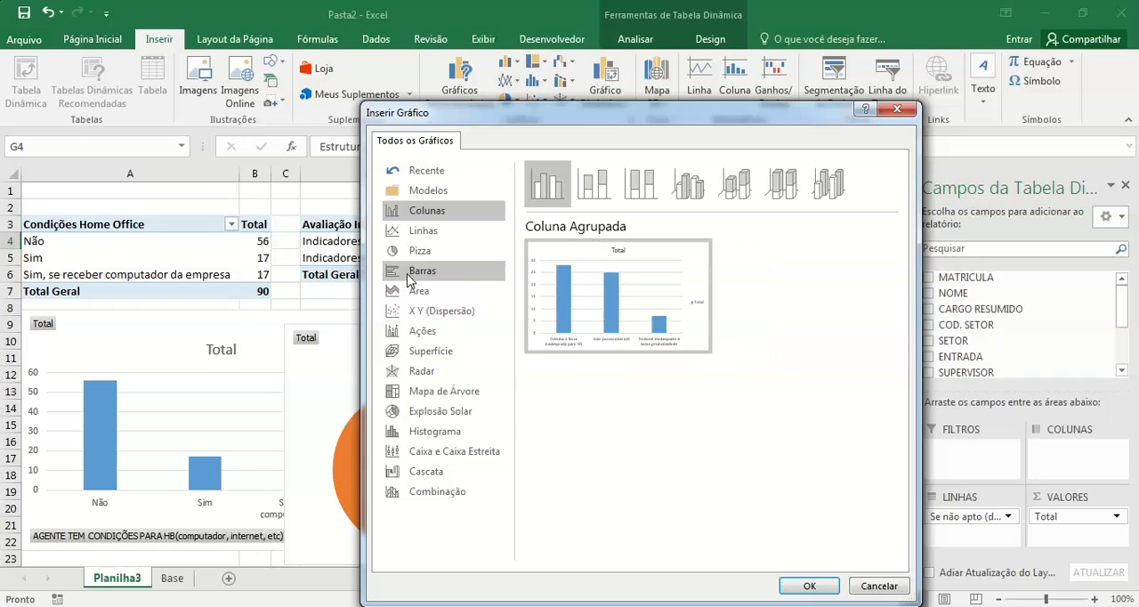
pyautogui.click(411, 276)
pyautogui.moveTo(588, 281)
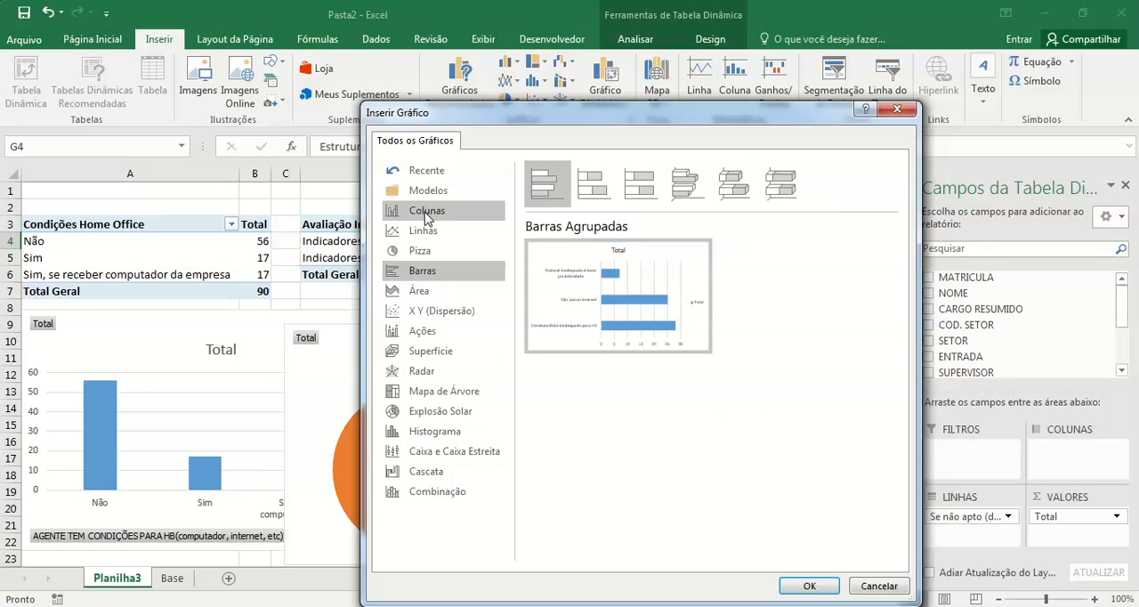
pyautogui.click(426, 212)
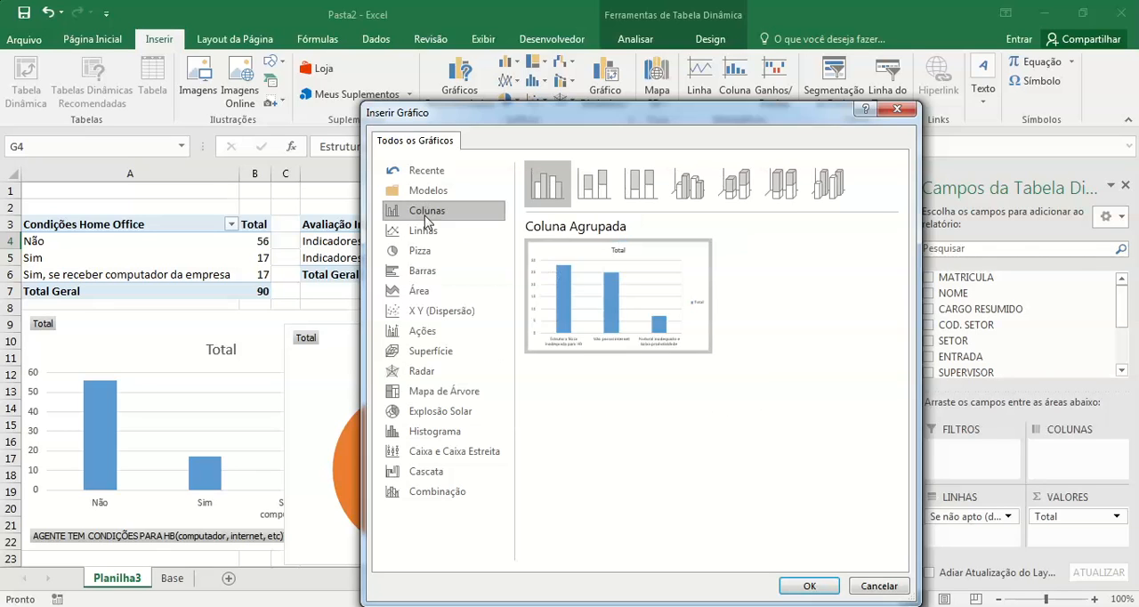
pyautogui.click(809, 586)
pyautogui.moveTo(611, 305); pyautogui.dragTo(921, 338)
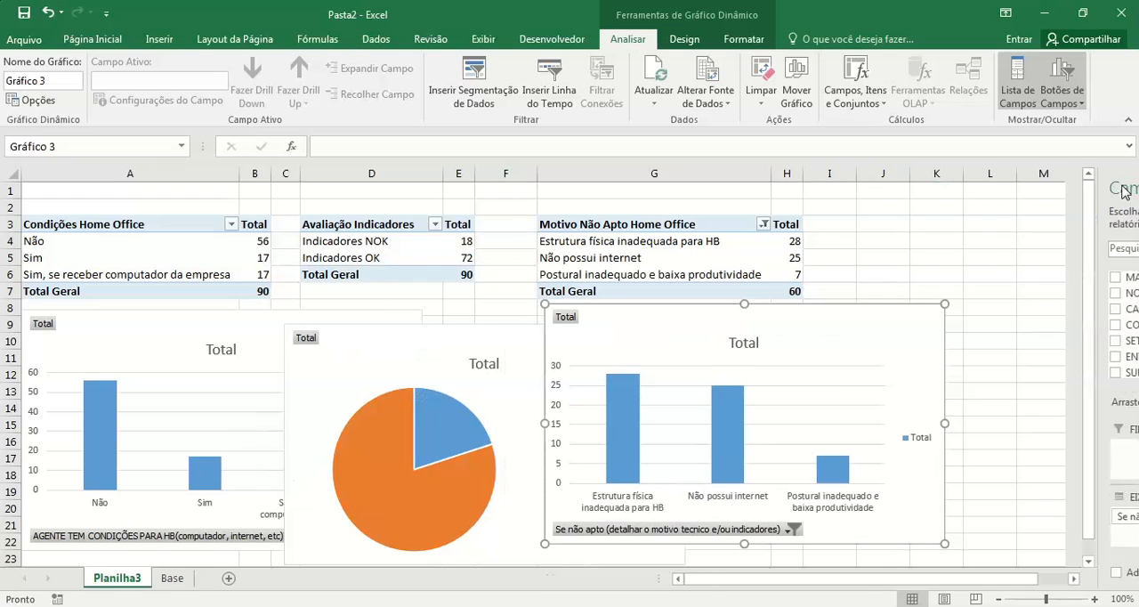
# Step: Rearrange the charts: the Motivo chart over columns G to N, the pie below the Motivo table, the Condições chart over columns A to F
pyautogui.moveTo(839, 318); pyautogui.dragTo(1009, 264)
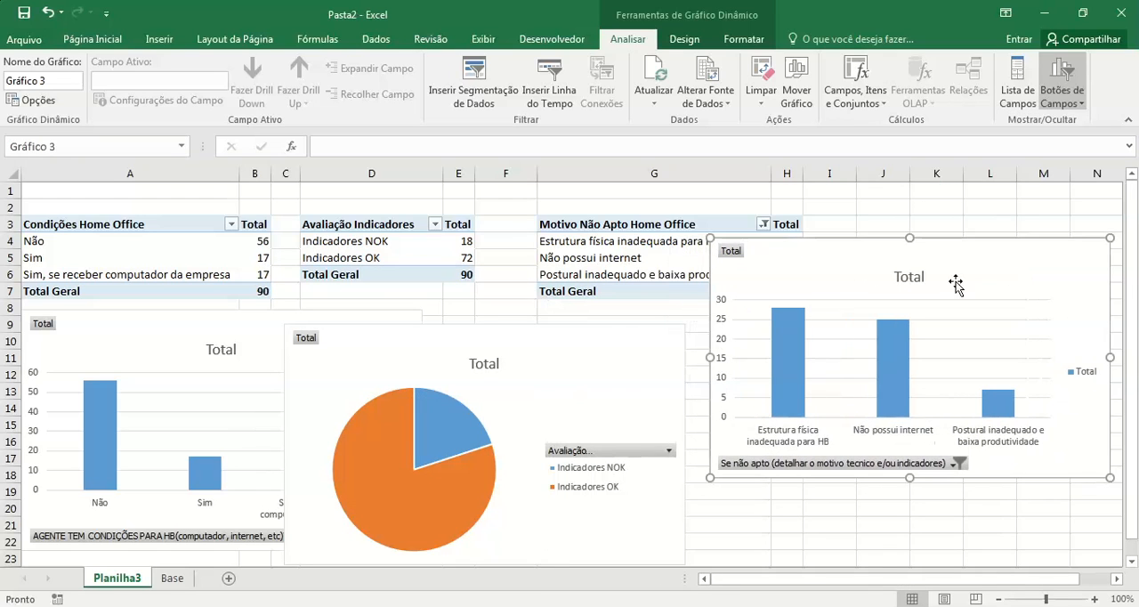
pyautogui.moveTo(562, 349); pyautogui.dragTo(585, 243)
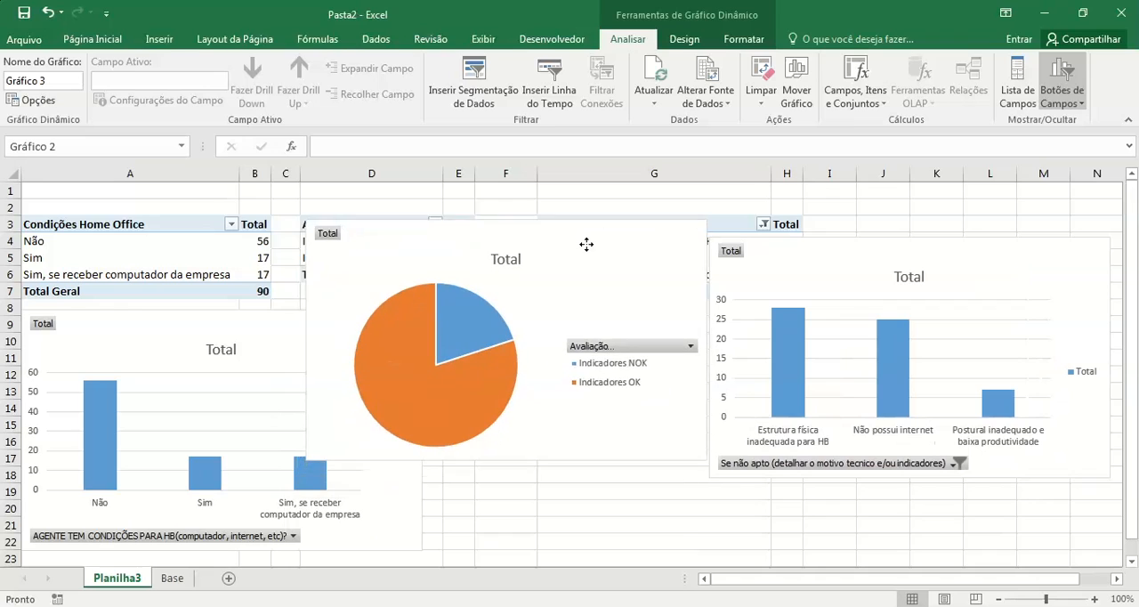
pyautogui.click(247, 350)
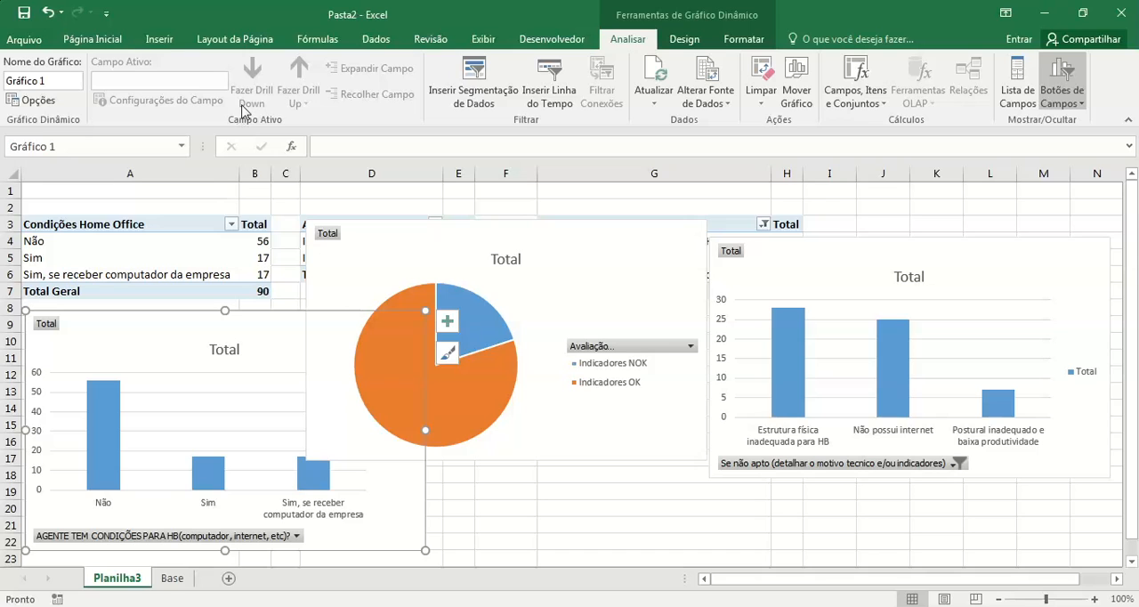
pyautogui.moveTo(463, 233); pyautogui.dragTo(703, 318)
pyautogui.moveTo(338, 322); pyautogui.dragTo(400, 307)
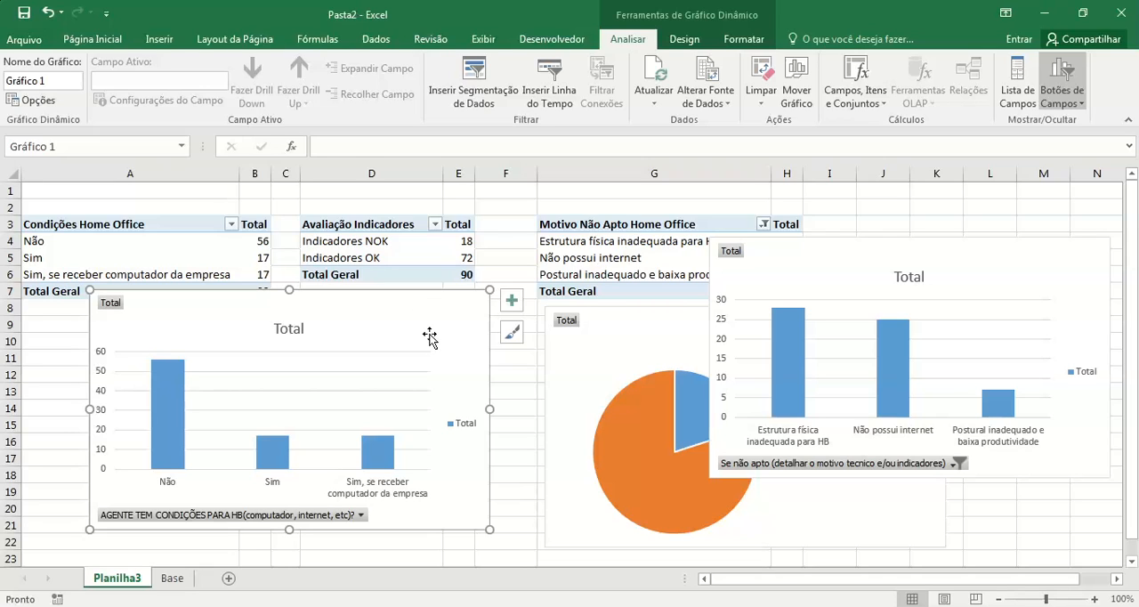
# Step: Browse the chart styles and apply the last one, with shaded blue columns and a bold title, to the Condições chart
pyautogui.click(513, 335)
pyautogui.moveTo(712, 352); pyautogui.dragTo(712, 400)
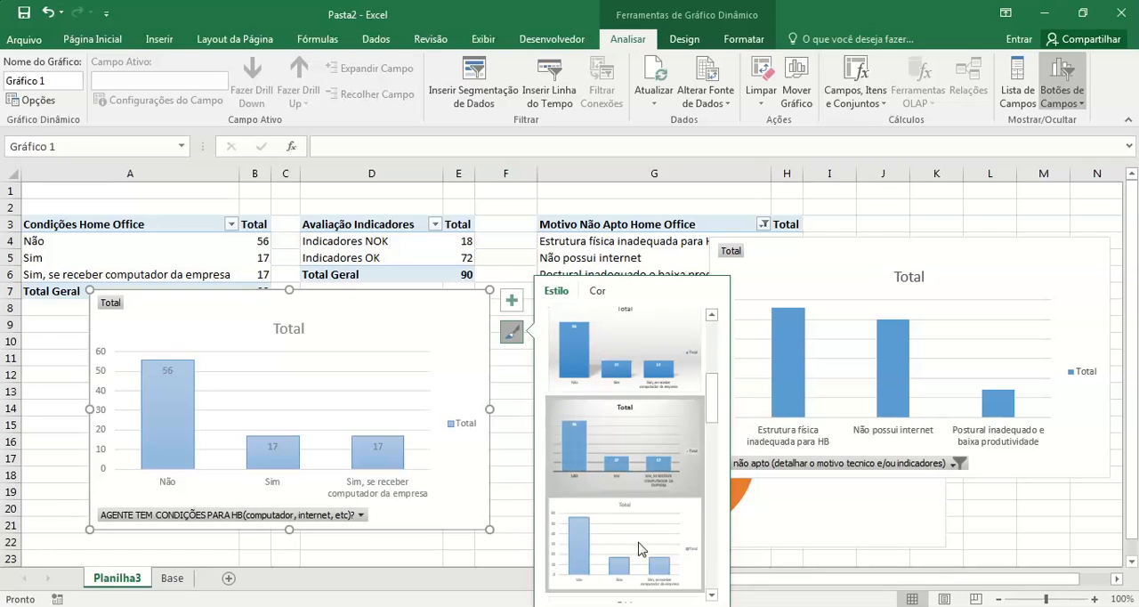
pyautogui.moveTo(712, 398); pyautogui.dragTo(712, 462)
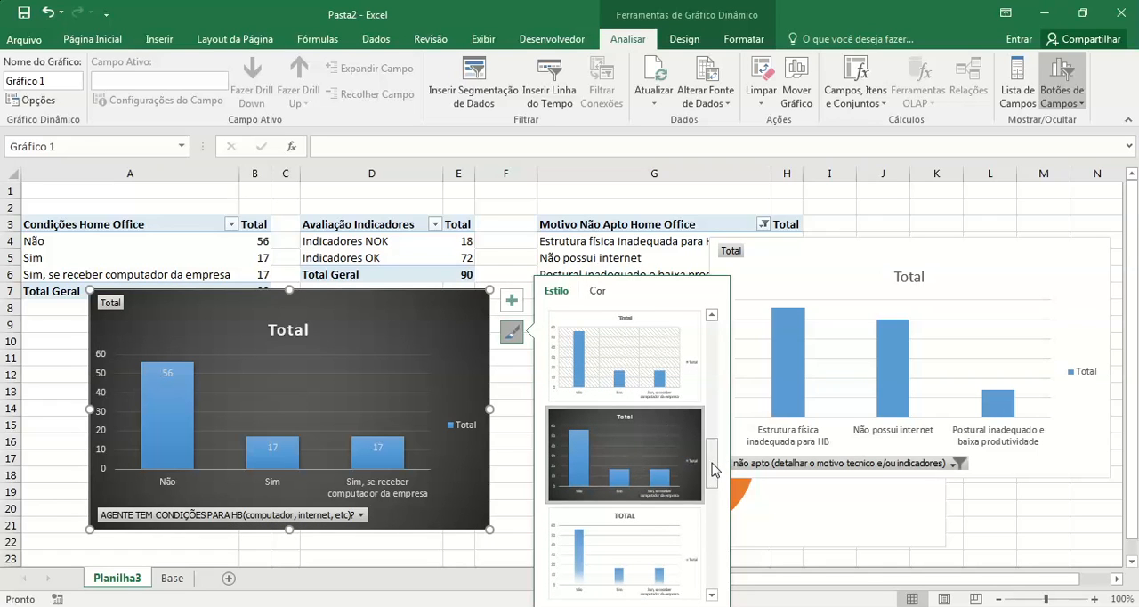
pyautogui.moveTo(712, 470); pyautogui.dragTo(712, 502)
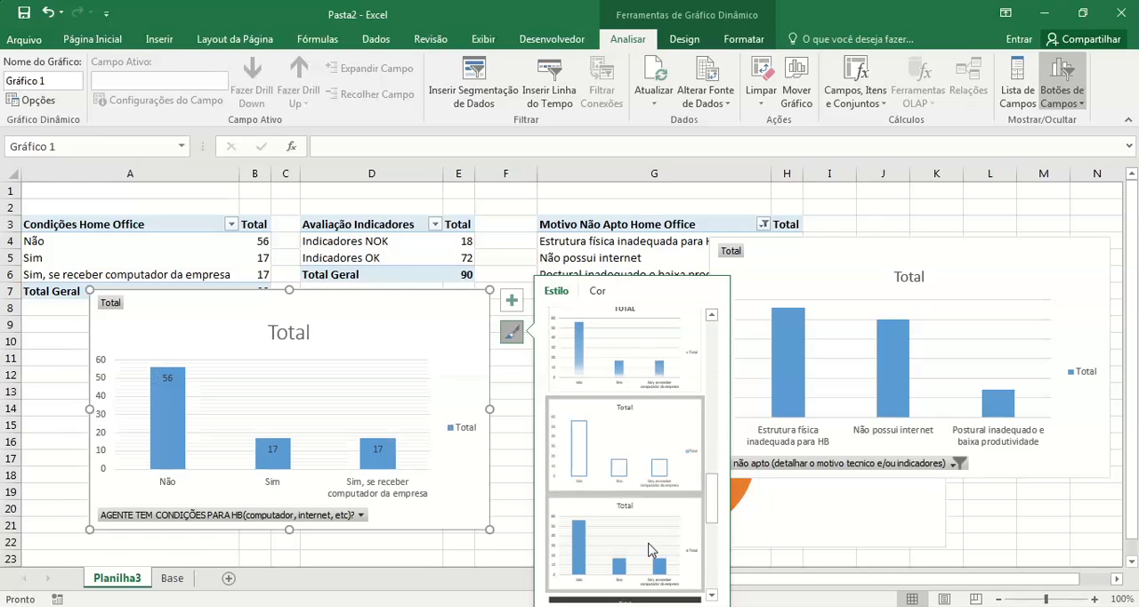
pyautogui.moveTo(714, 496); pyautogui.dragTo(712, 579)
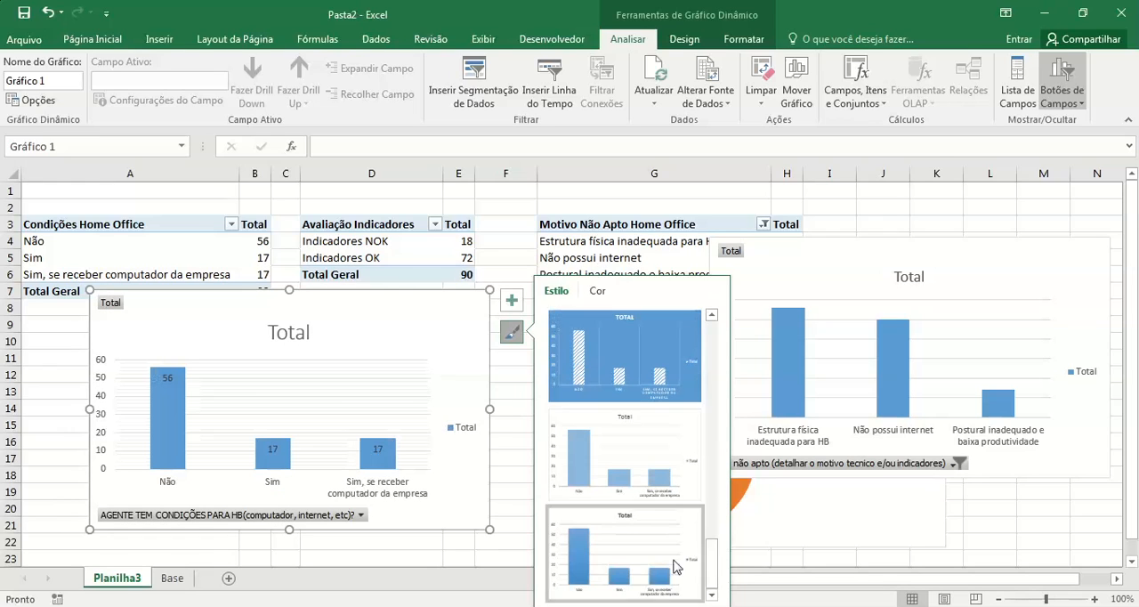
pyautogui.click(664, 559)
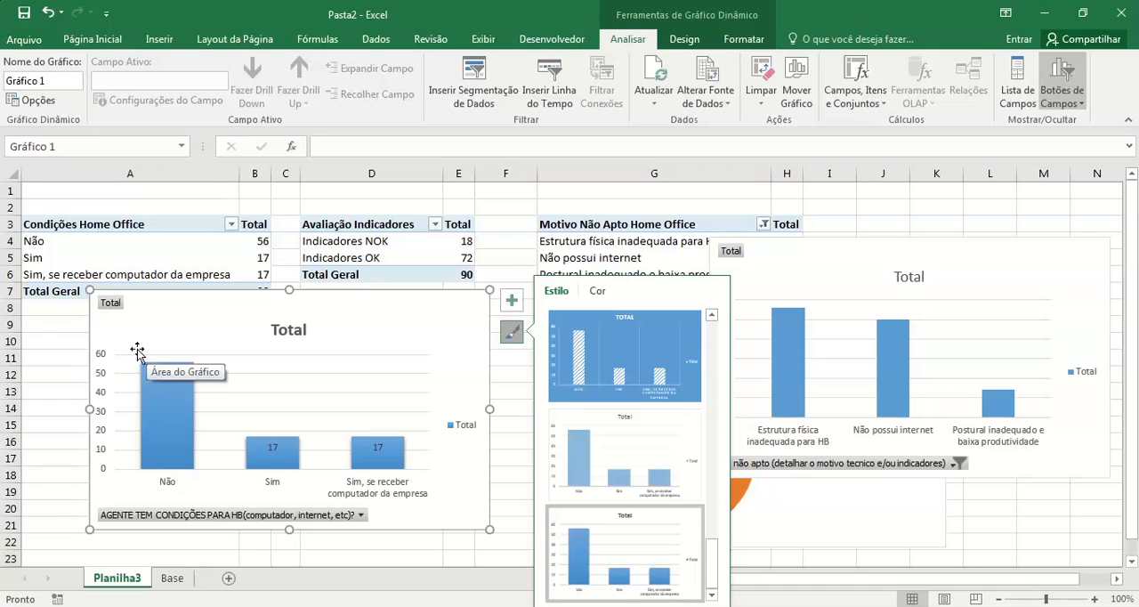
# Step: Hide all the field buttons on the Condições pivot chart
pyautogui.rightClick(110, 303)
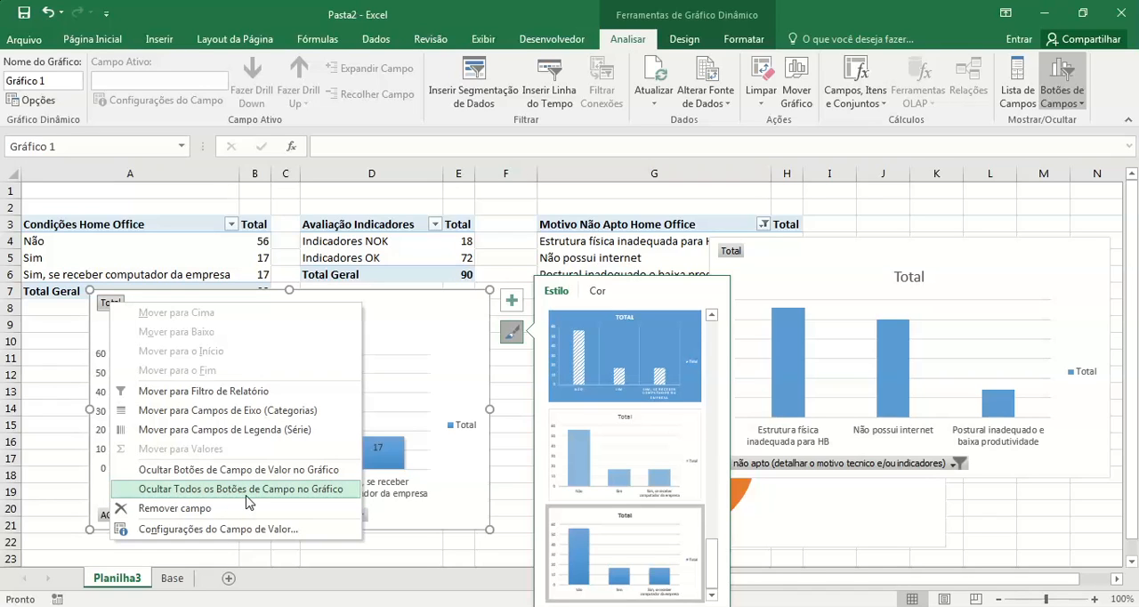
pyautogui.click(442, 349)
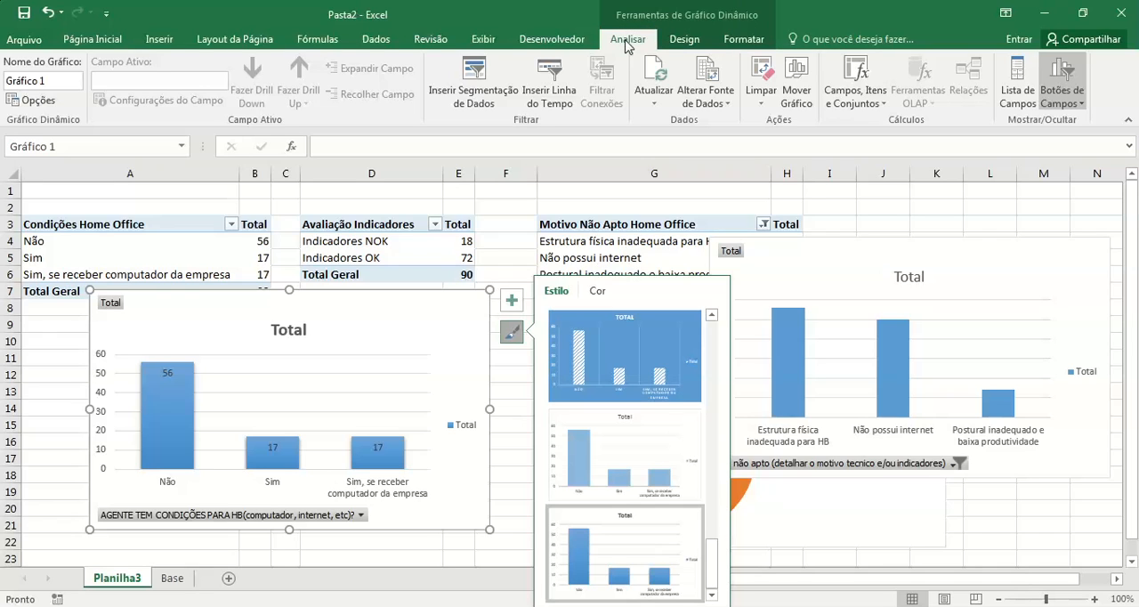
pyautogui.click(1081, 103)
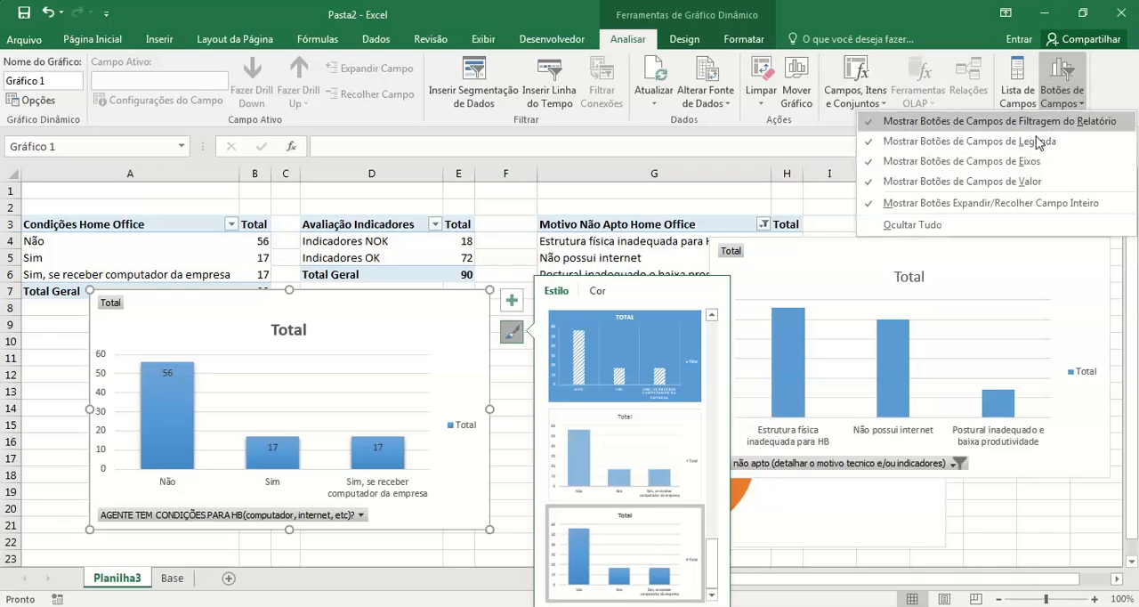
pyautogui.click(962, 226)
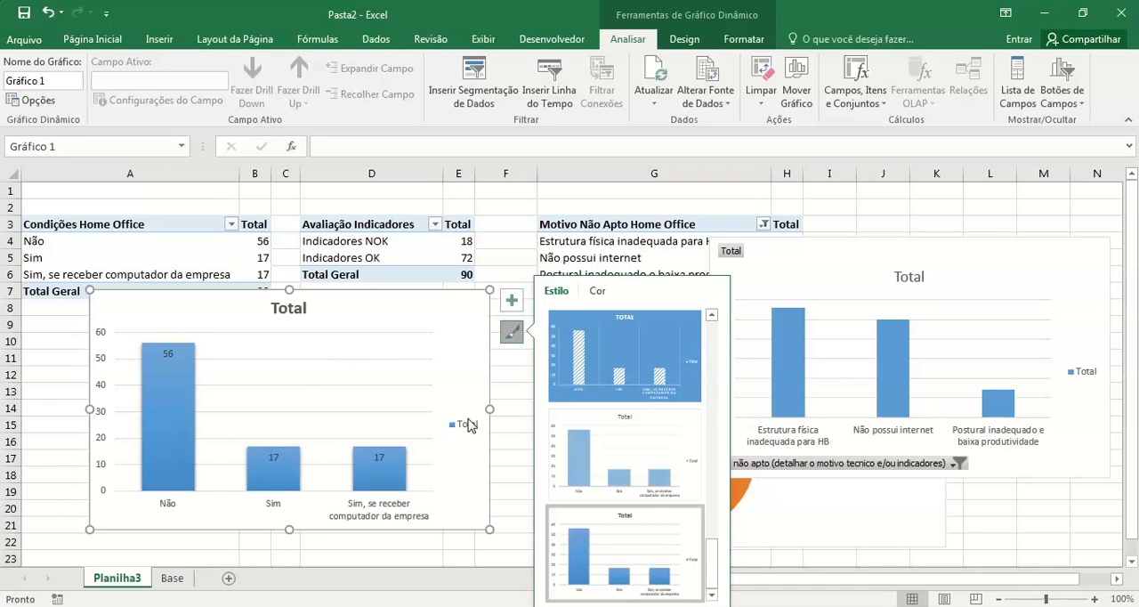
# Step: Remove the primary vertical axis, gridlines and legend from the Condições chart, and place its data labels at the outside end
pyautogui.click(511, 305)
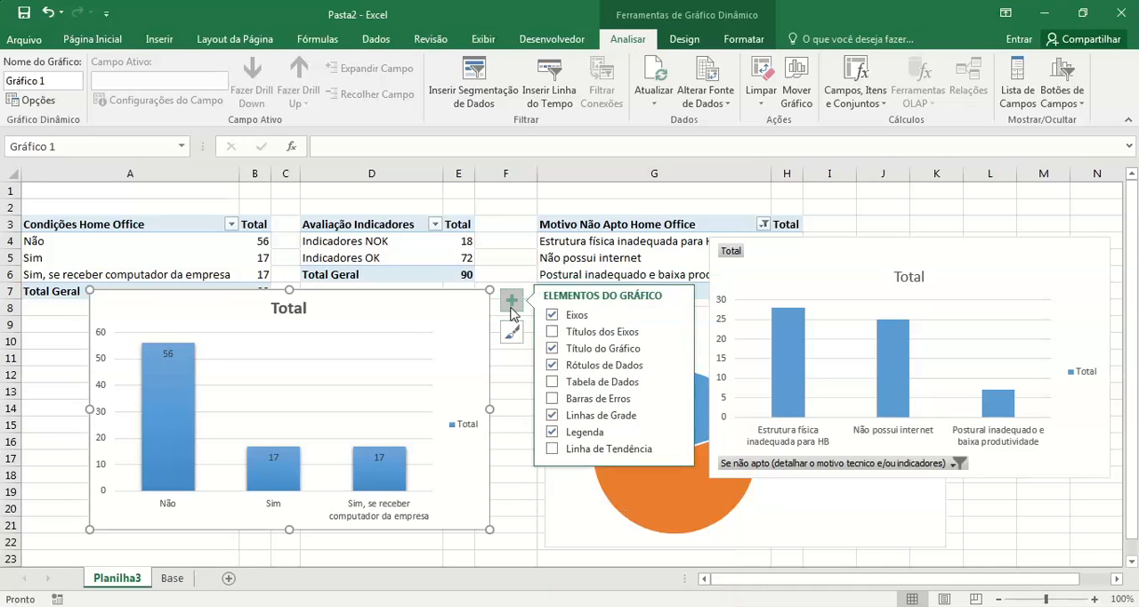
pyautogui.click(677, 319)
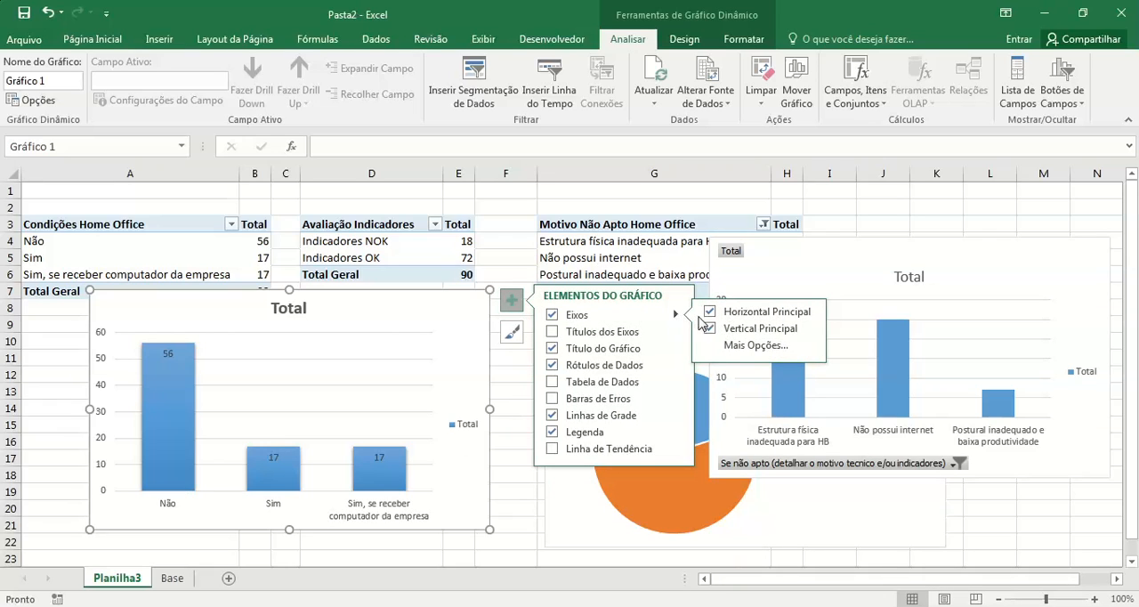
pyautogui.click(715, 330)
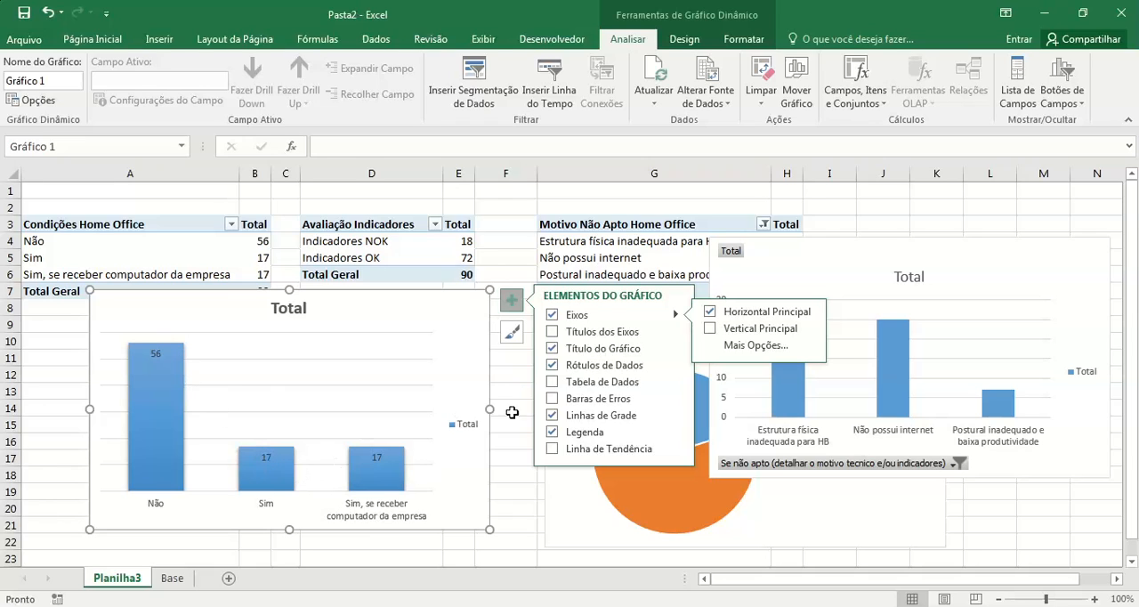
pyautogui.click(675, 366)
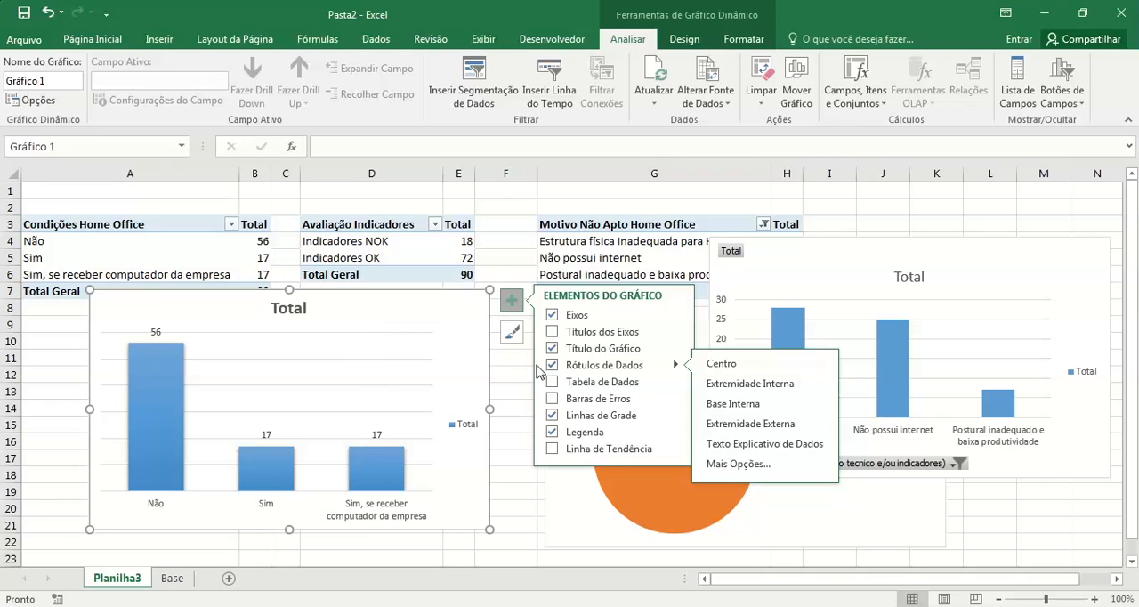
pyautogui.click(600, 425)
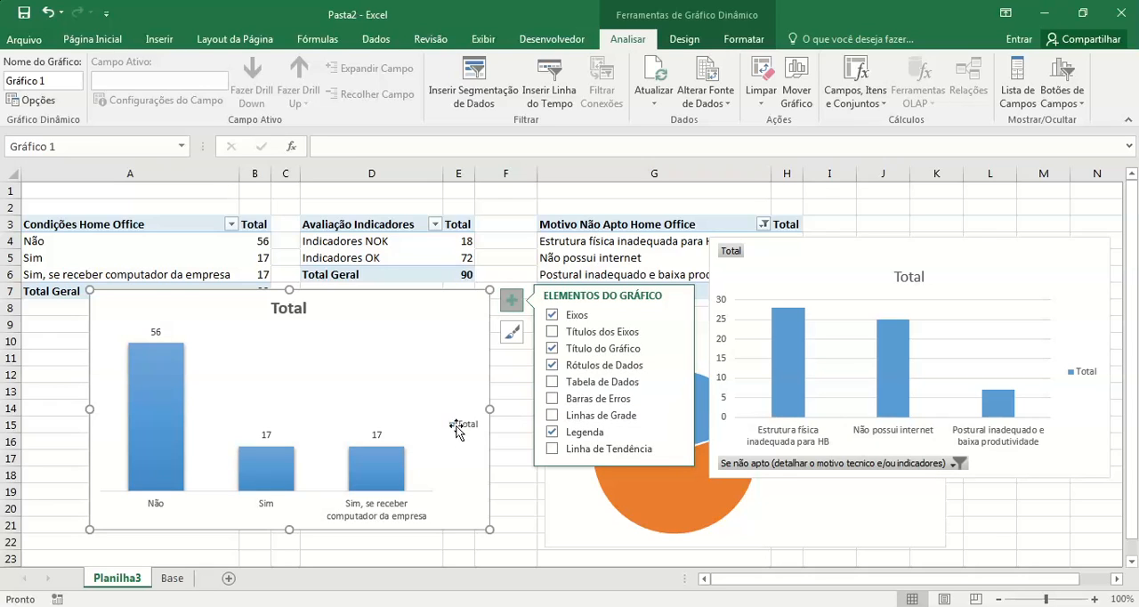
pyautogui.click(553, 434)
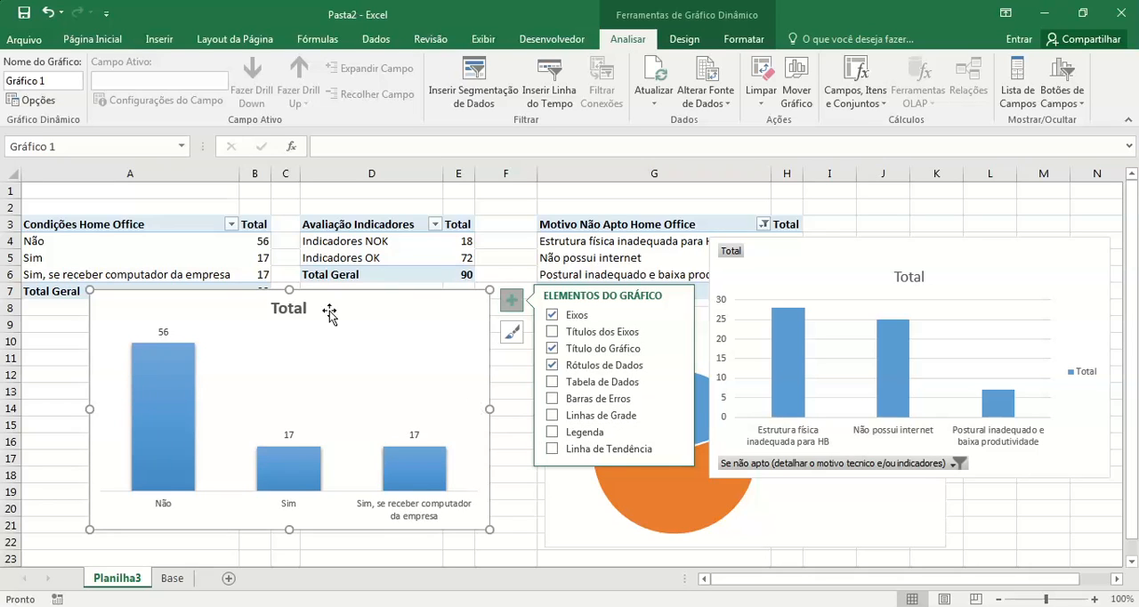
# Step: Replace the Condições chart's title with "Condições Home Office"
pyautogui.click(294, 303)
pyautogui.click(294, 305)
pyautogui.doubleClick(296, 312)
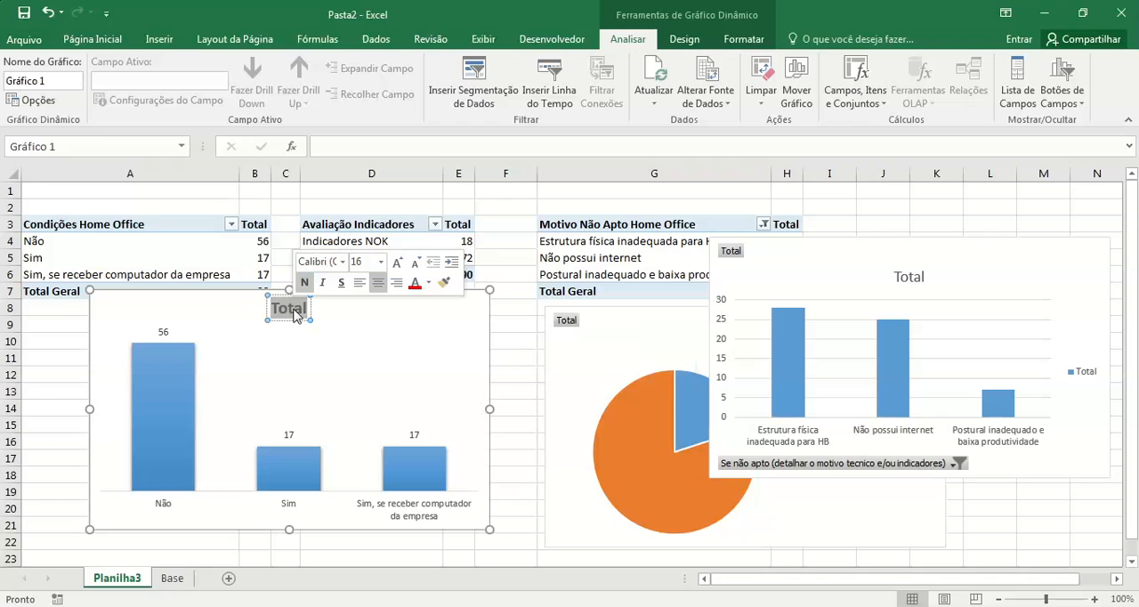
pyautogui.write('Condições')
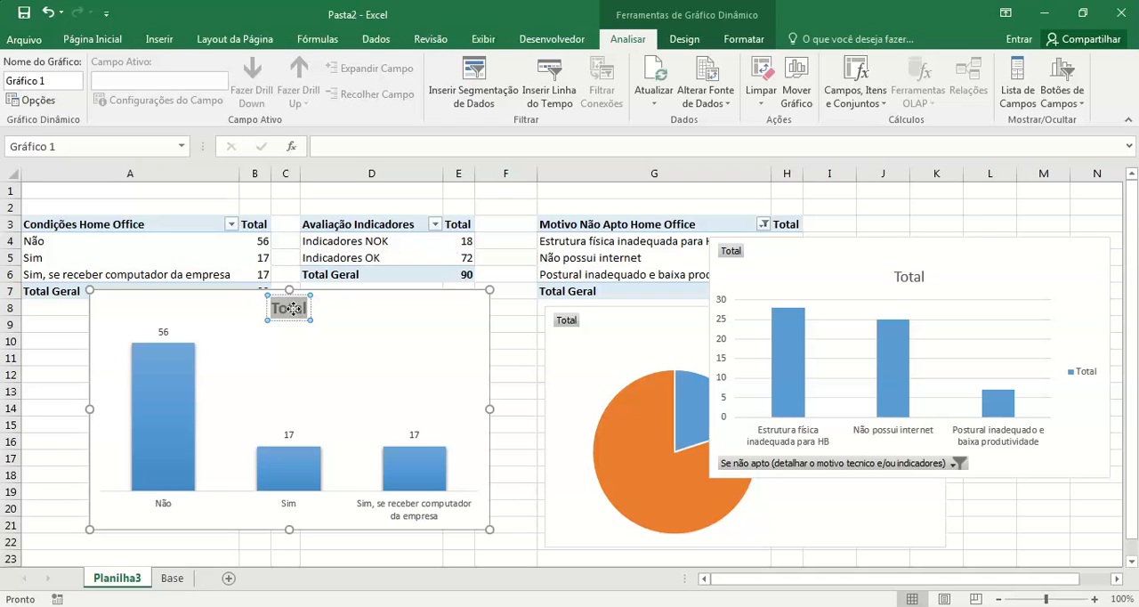
pyautogui.write(' H')
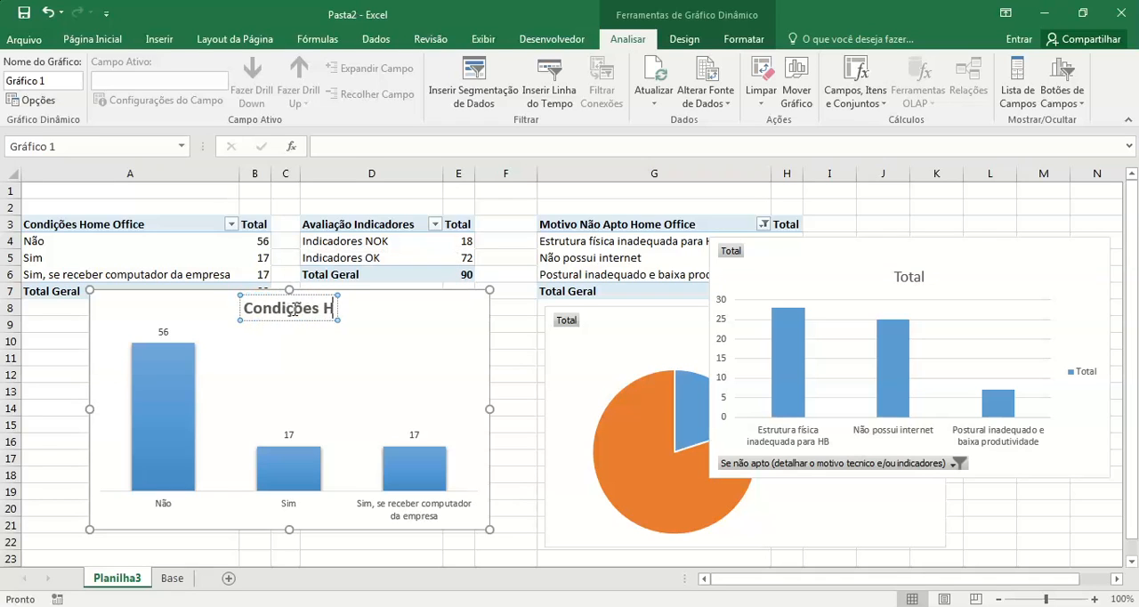
pyautogui.write('ome Office')
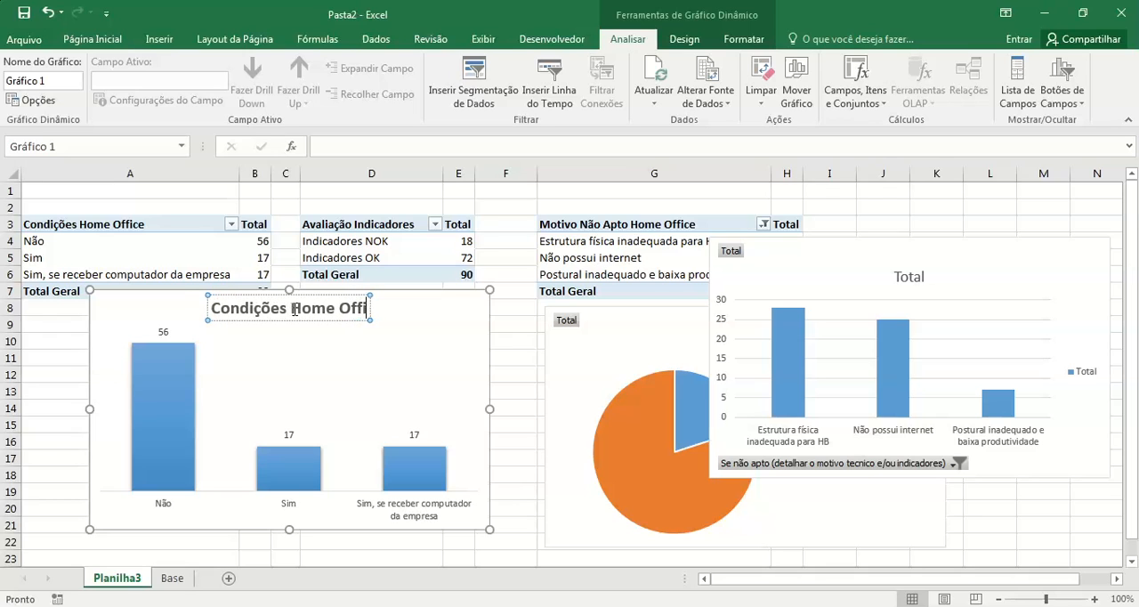
pyautogui.click(540, 257)
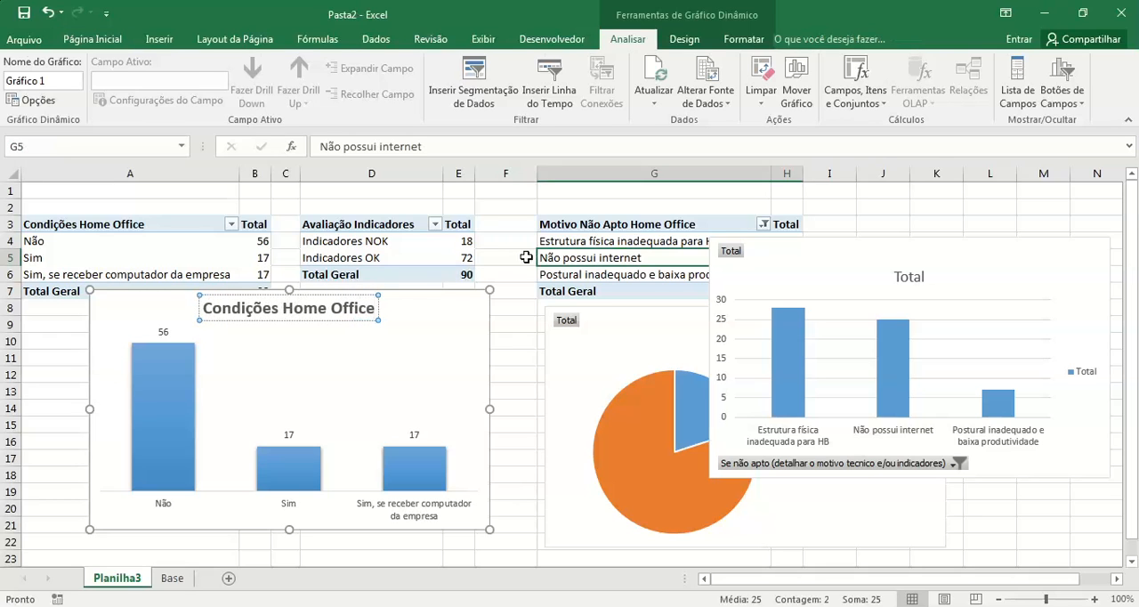
pyautogui.click(505, 258)
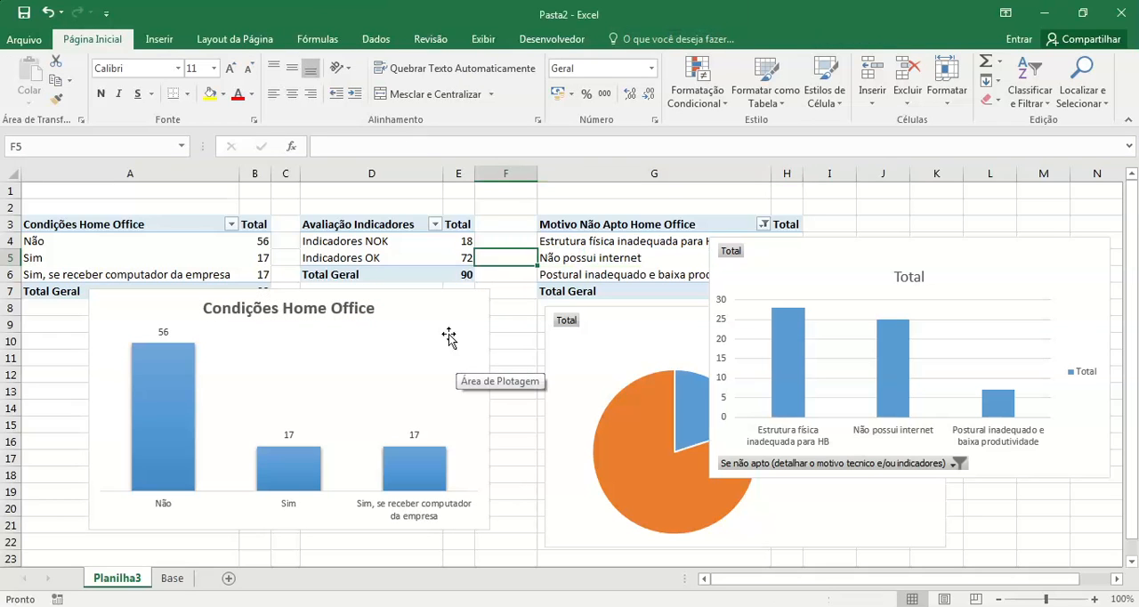
# Step: Move the Condições Home Office chart directly below its table and the pie chart below the Avaliação Indicadores table
pyautogui.click(440, 298)
pyautogui.moveTo(434, 296); pyautogui.dragTo(309, 319)
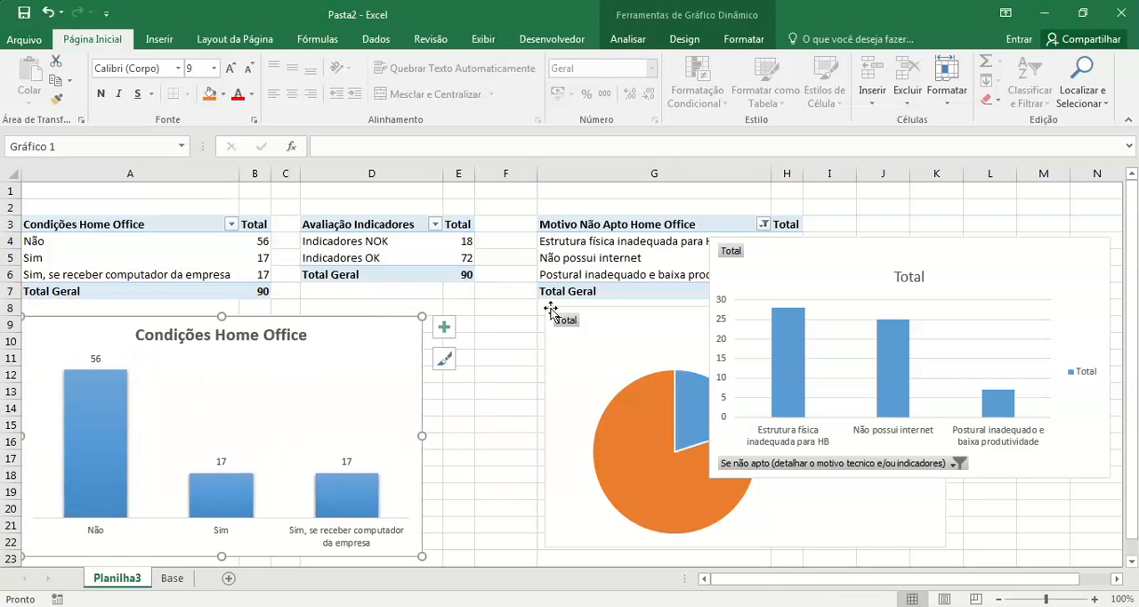
pyautogui.click(650, 311)
pyautogui.moveTo(660, 313); pyautogui.dragTo(414, 298)
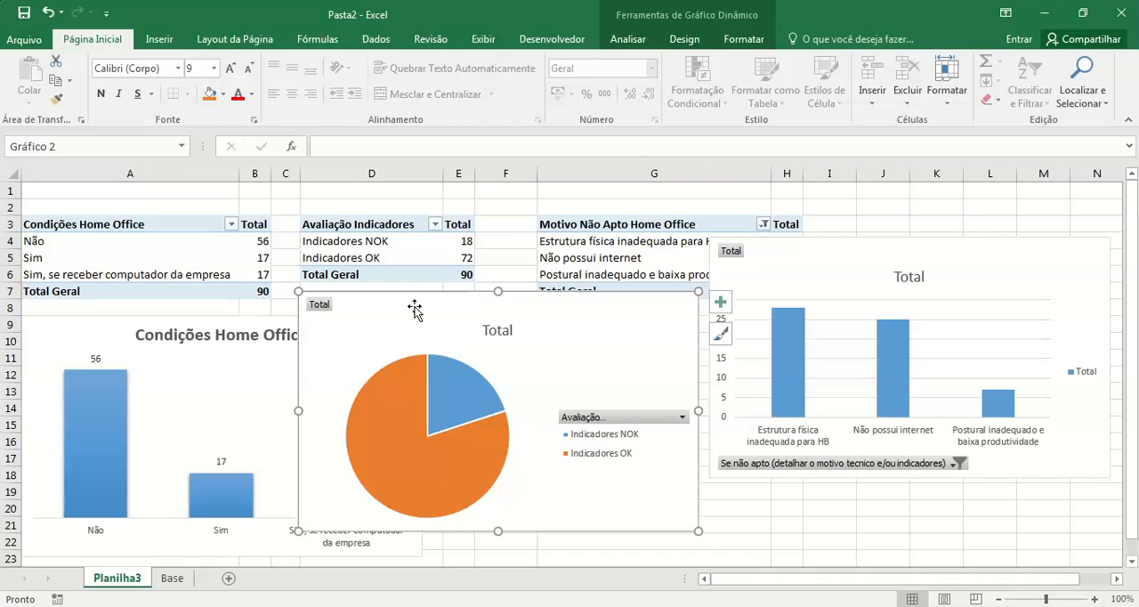
# Step: Sort the Avaliação Indicadores pivot table by its Total values from largest to smallest
pyautogui.moveTo(420, 448)
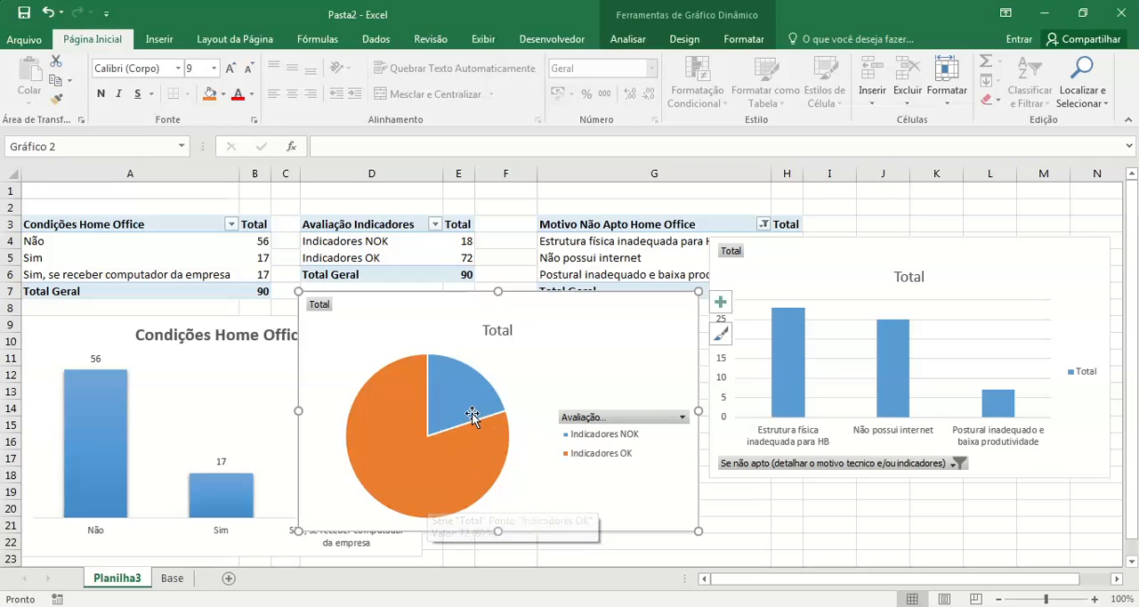
pyautogui.moveTo(471, 415)
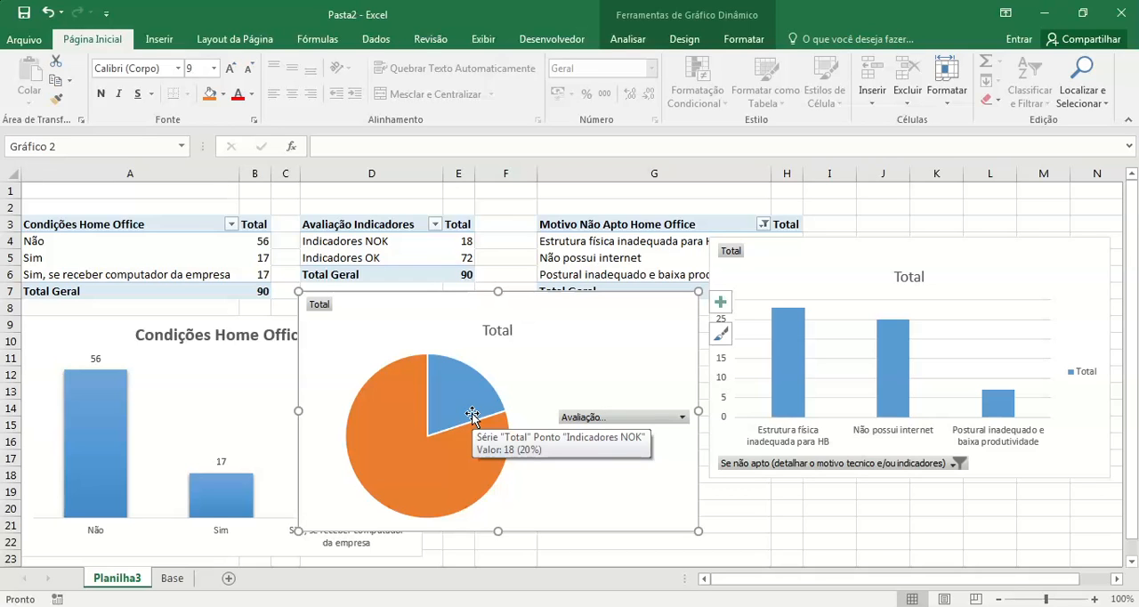
pyautogui.click(404, 241)
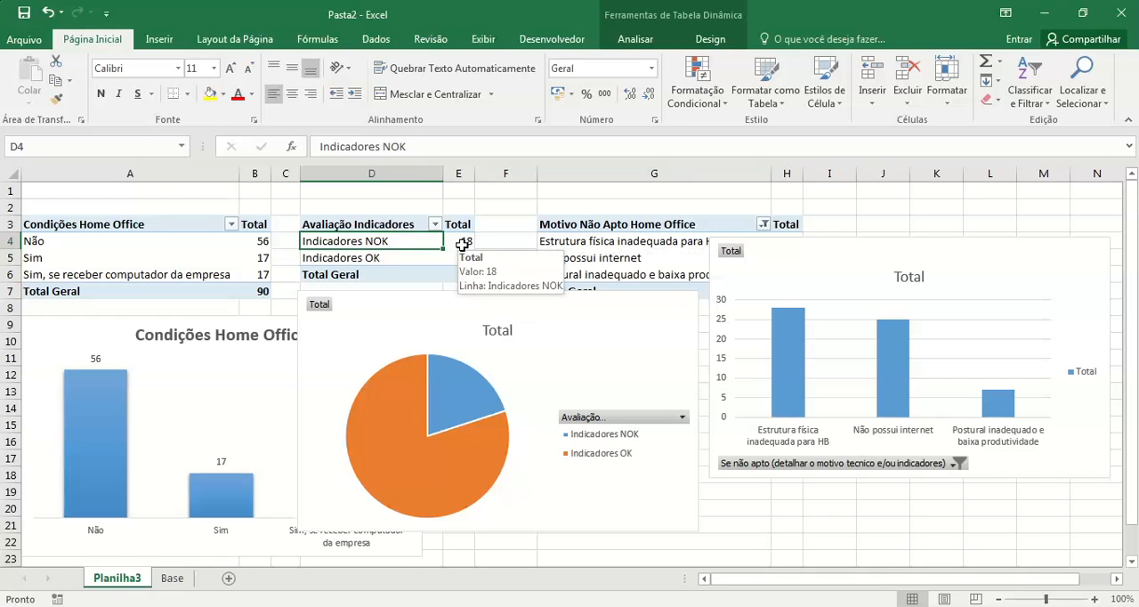
pyautogui.rightClick(462, 243)
pyautogui.moveTo(559, 345)
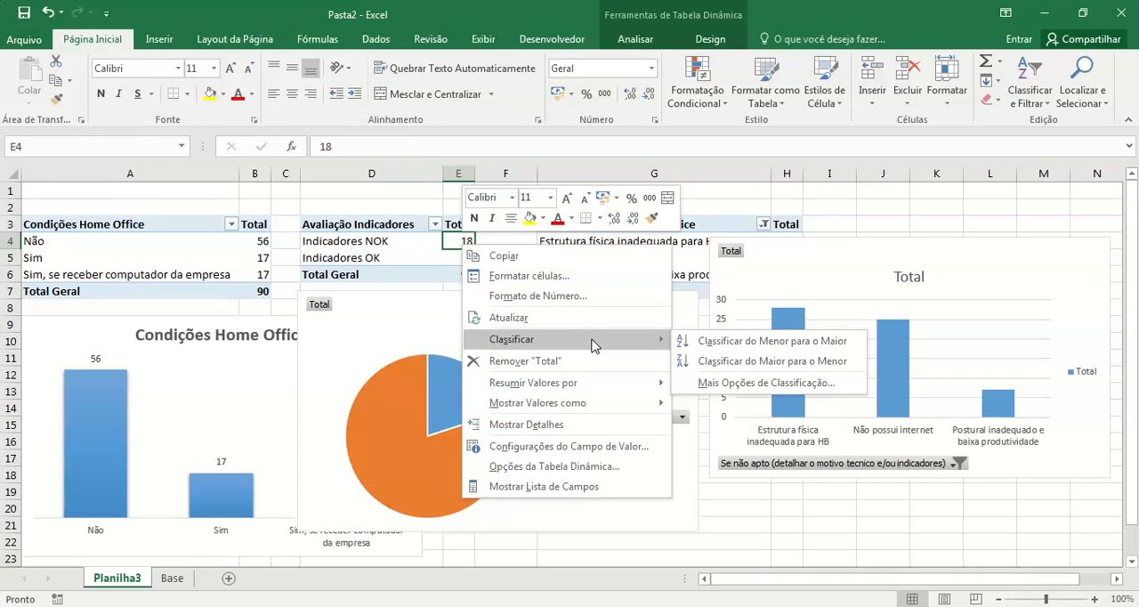
pyautogui.click(765, 369)
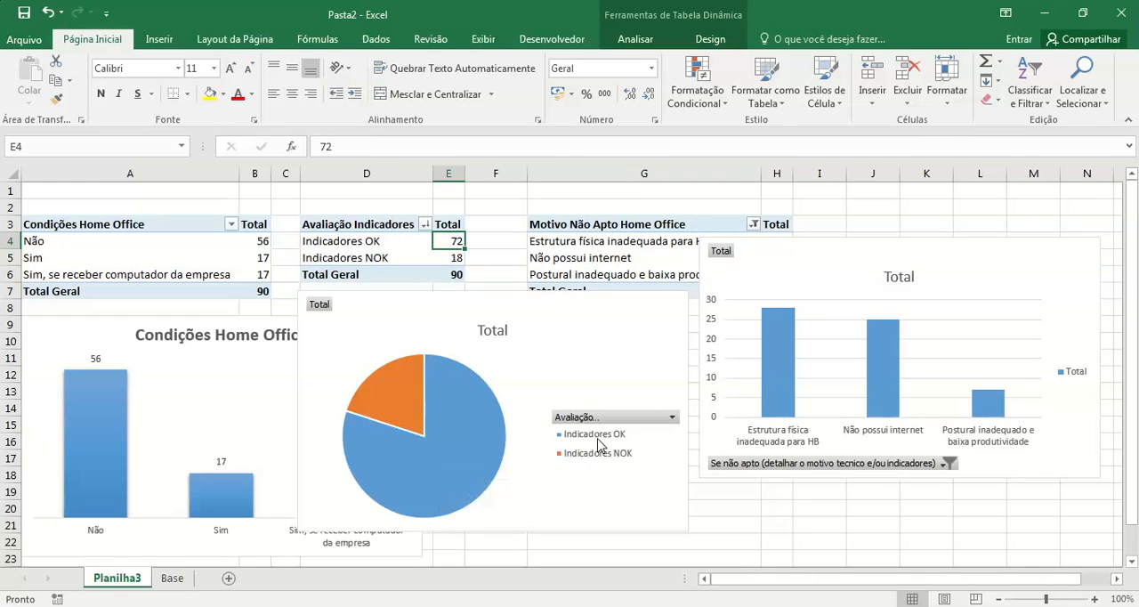
pyautogui.moveTo(406, 407)
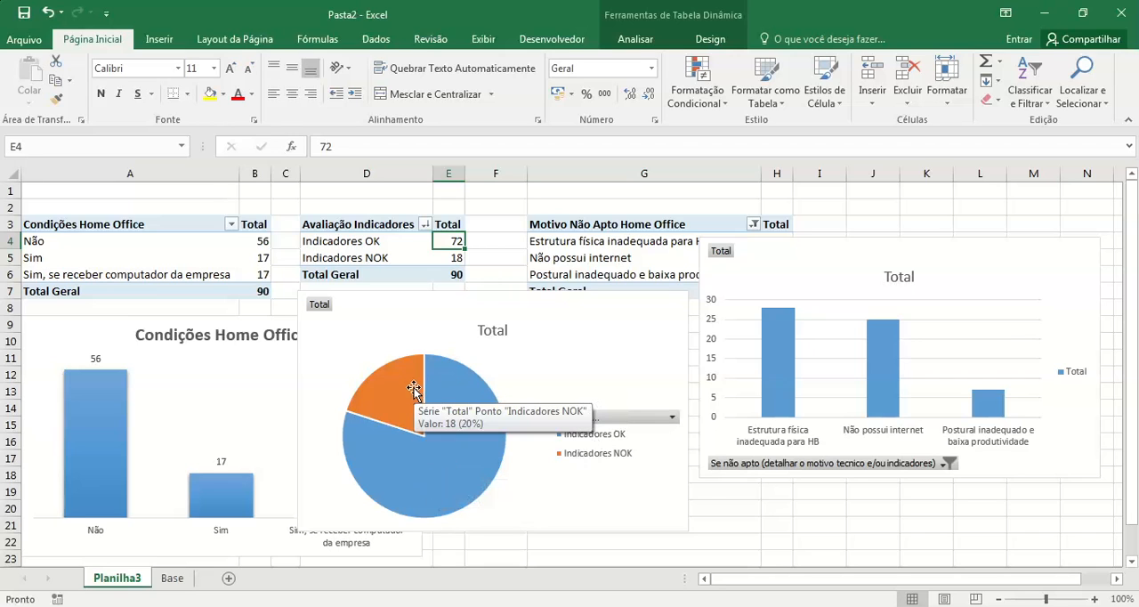
# Step: Apply the last chart style, with shaded slices and a bold title, to the Avaliação Indicadores pie chart
pyautogui.click(634, 341)
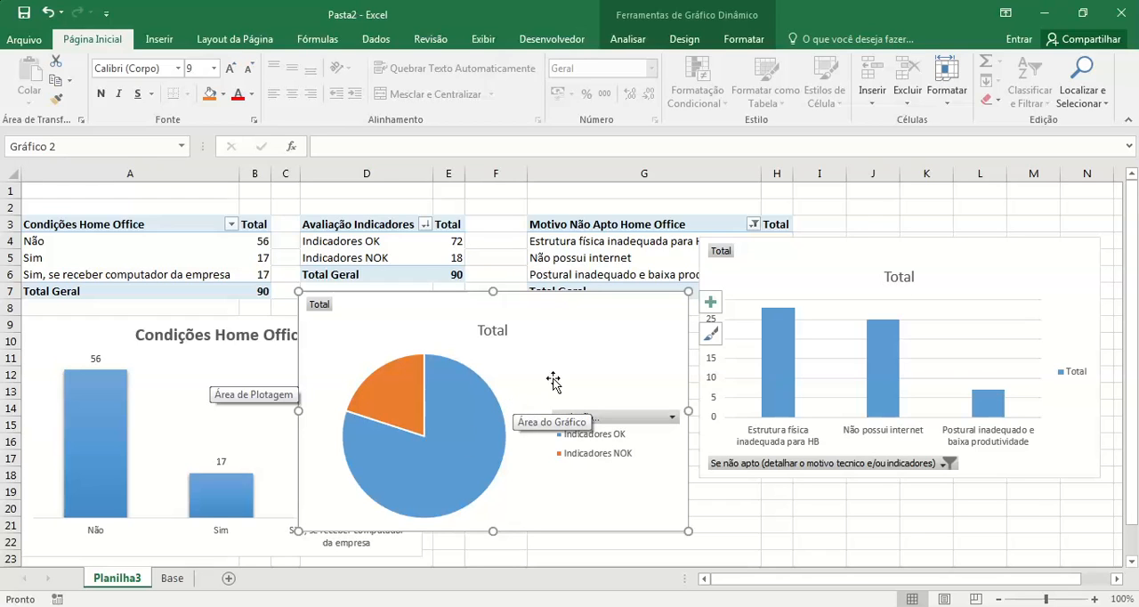
pyautogui.click(716, 336)
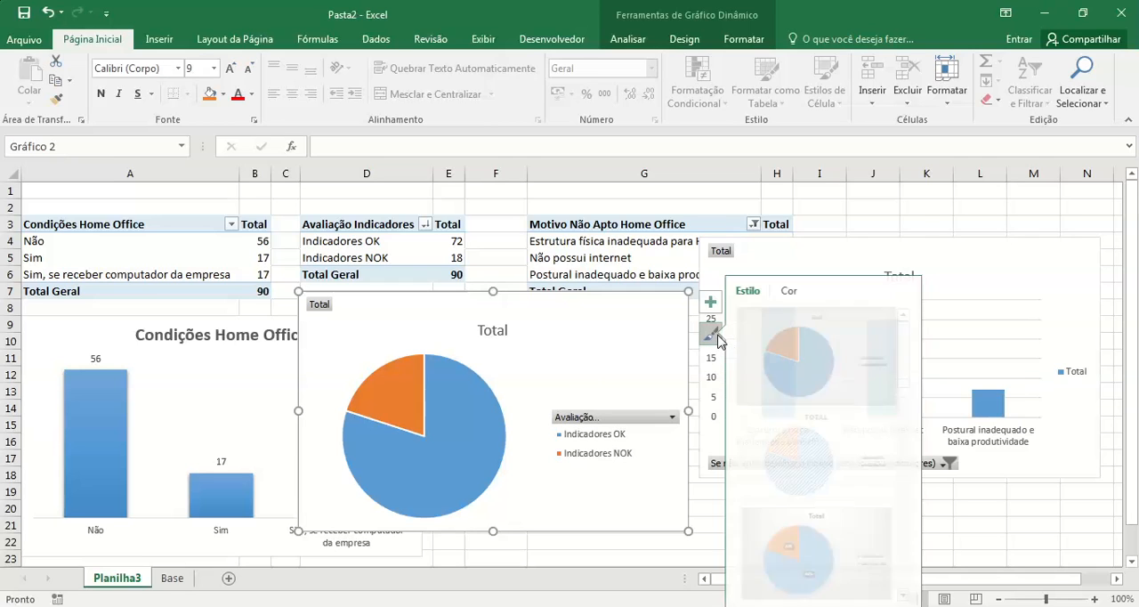
pyautogui.moveTo(915, 361); pyautogui.dragTo(910, 604)
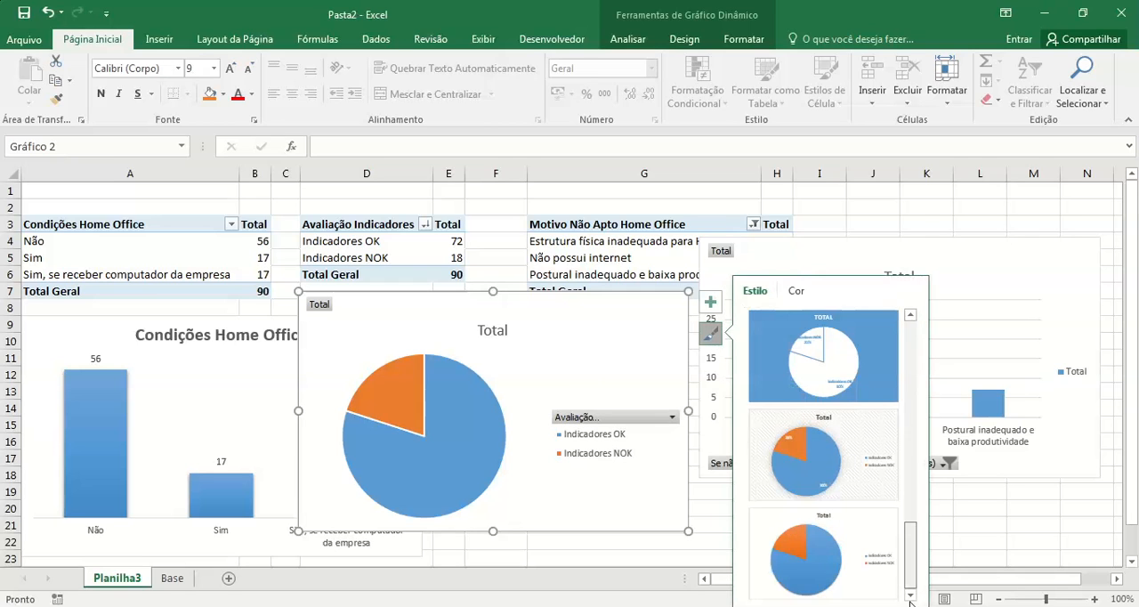
pyautogui.click(823, 552)
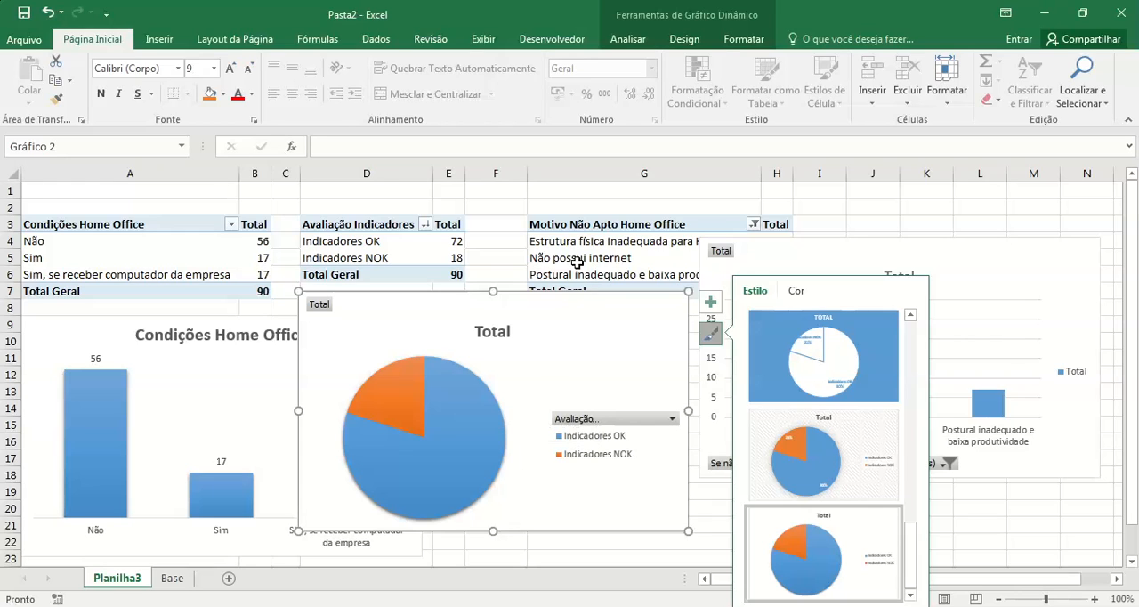
# Step: Change the Avaliação Indicadores pie chart to a doughnut (Rosca) and hide all of its field buttons
pyautogui.click(685, 39)
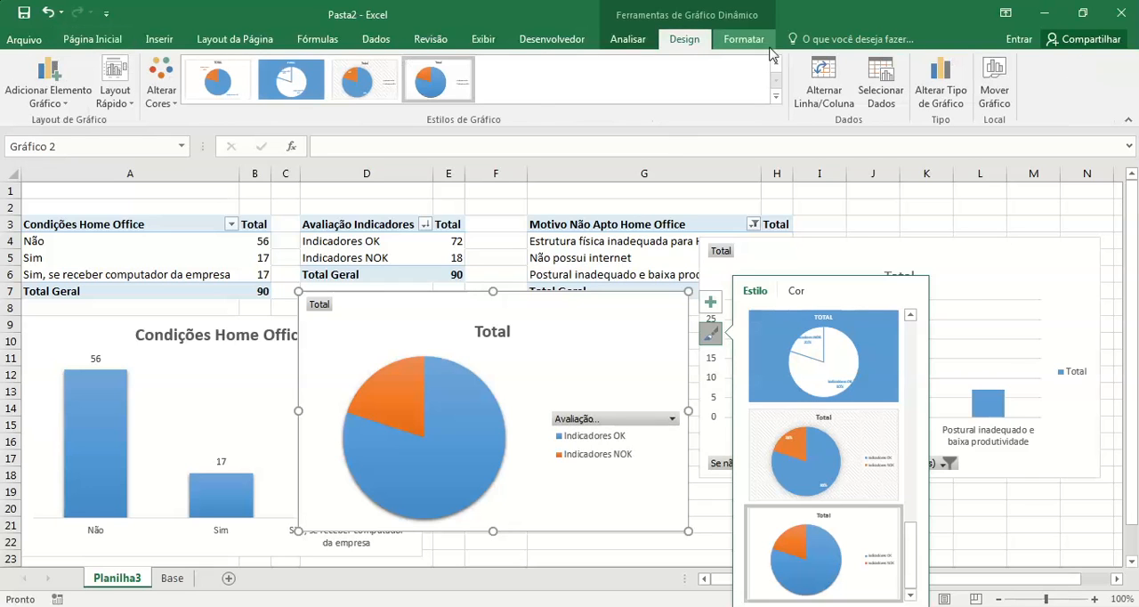
pyautogui.click(940, 90)
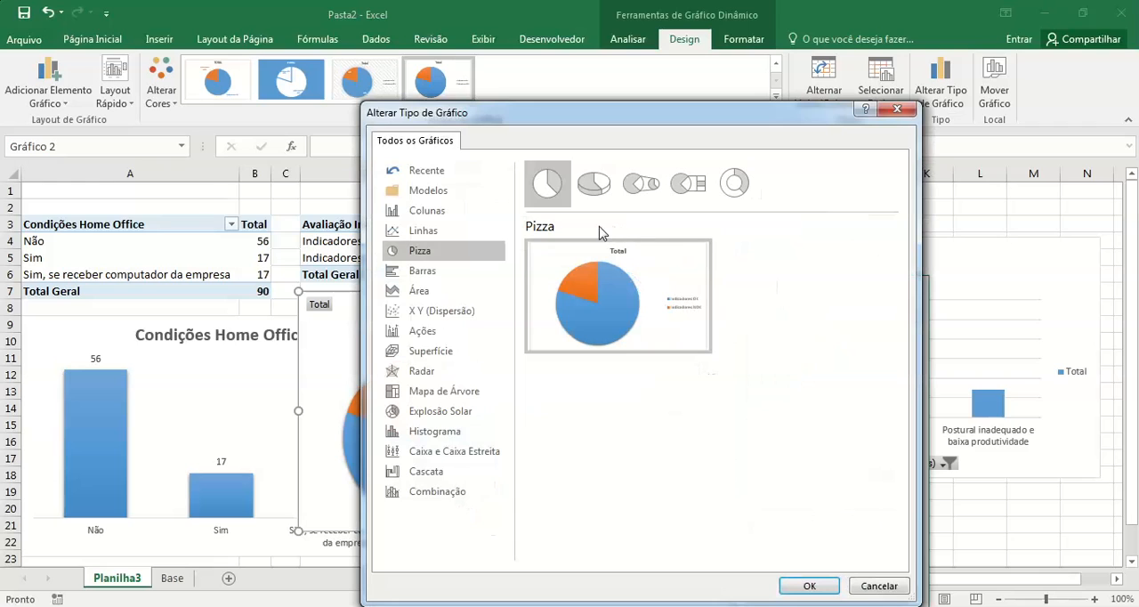
pyautogui.click(736, 187)
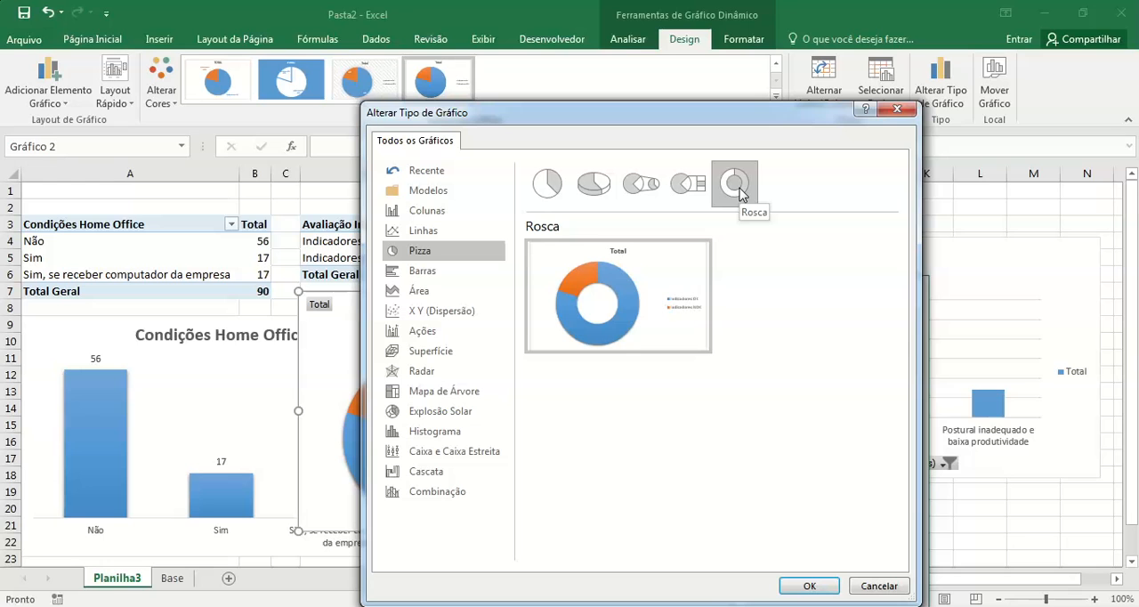
pyautogui.click(809, 585)
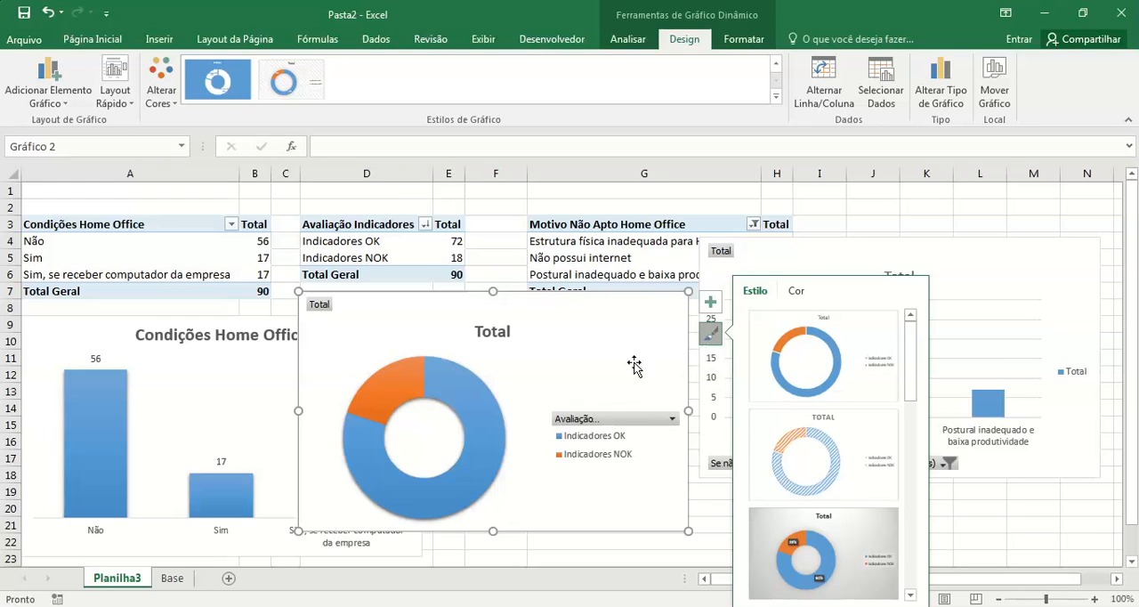
pyautogui.rightClick(622, 424)
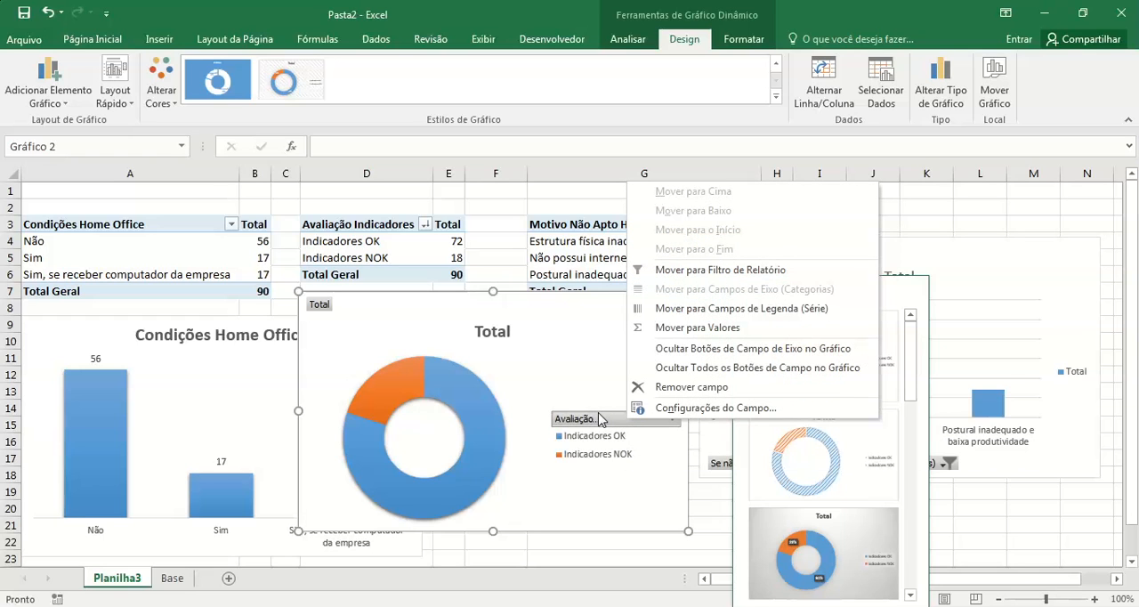
pyautogui.click(686, 369)
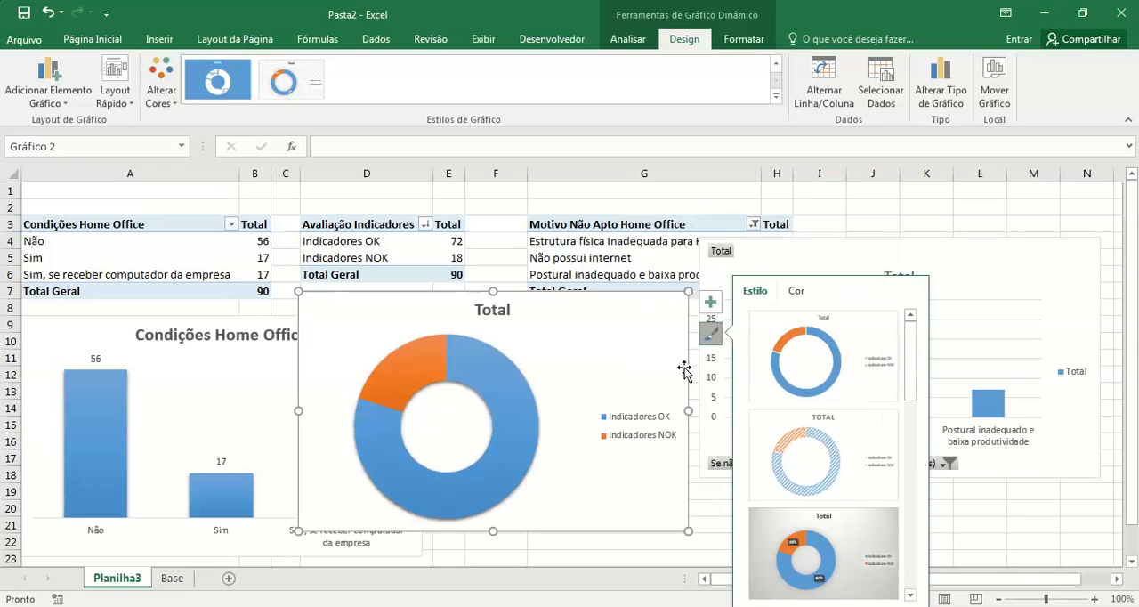
# Step: Place the doughnut chart's legend below the plot (Parte Inferior)
pyautogui.click(664, 411)
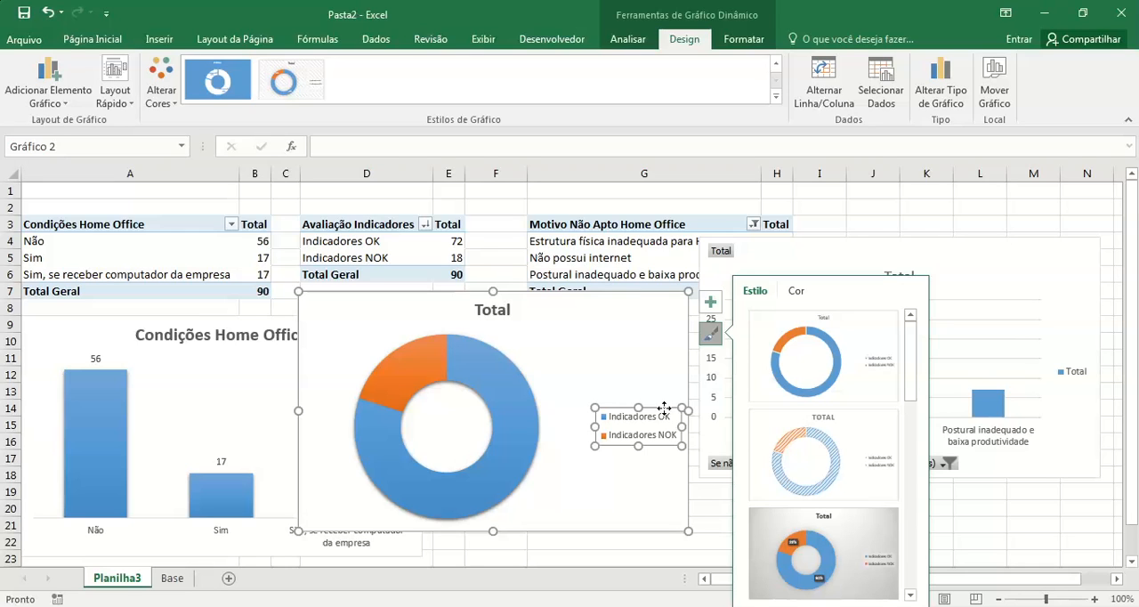
pyautogui.rightClick(664, 413)
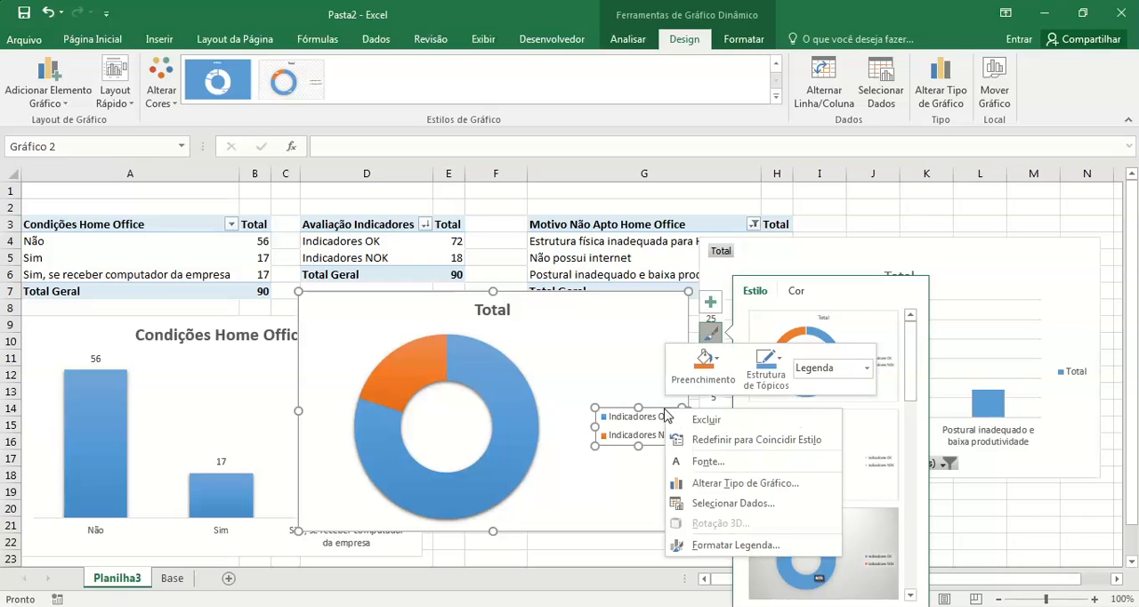
pyautogui.click(611, 370)
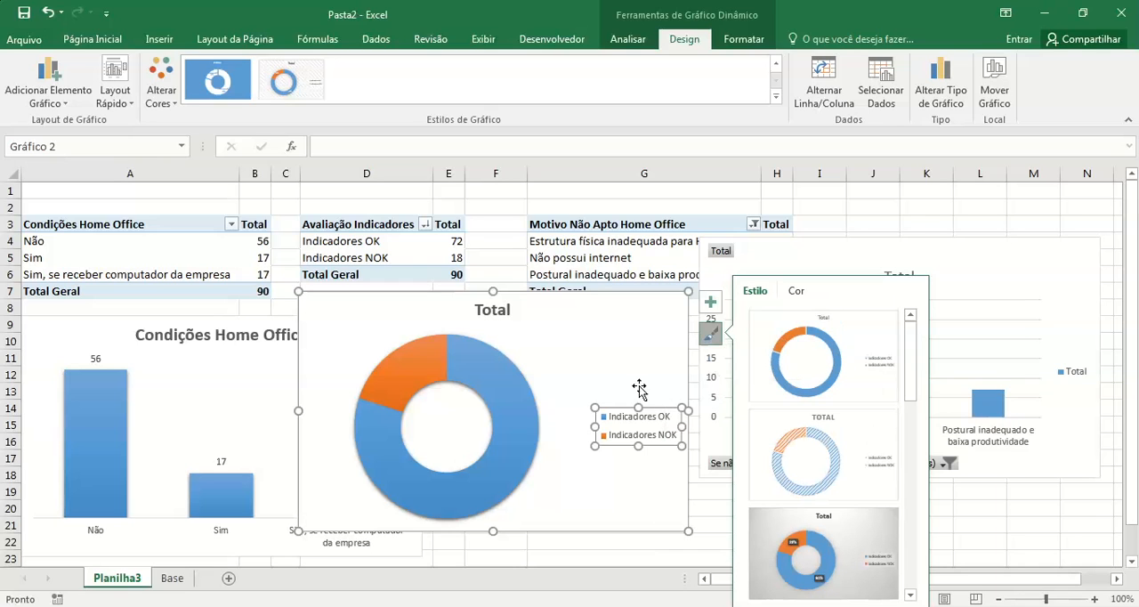
pyautogui.click(711, 304)
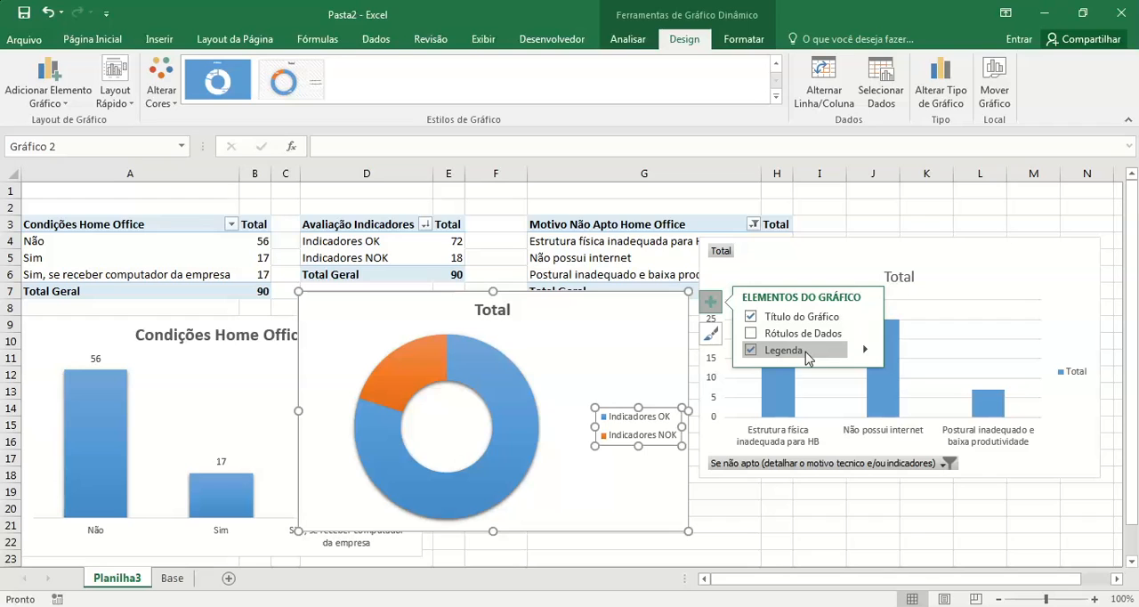
pyautogui.click(864, 351)
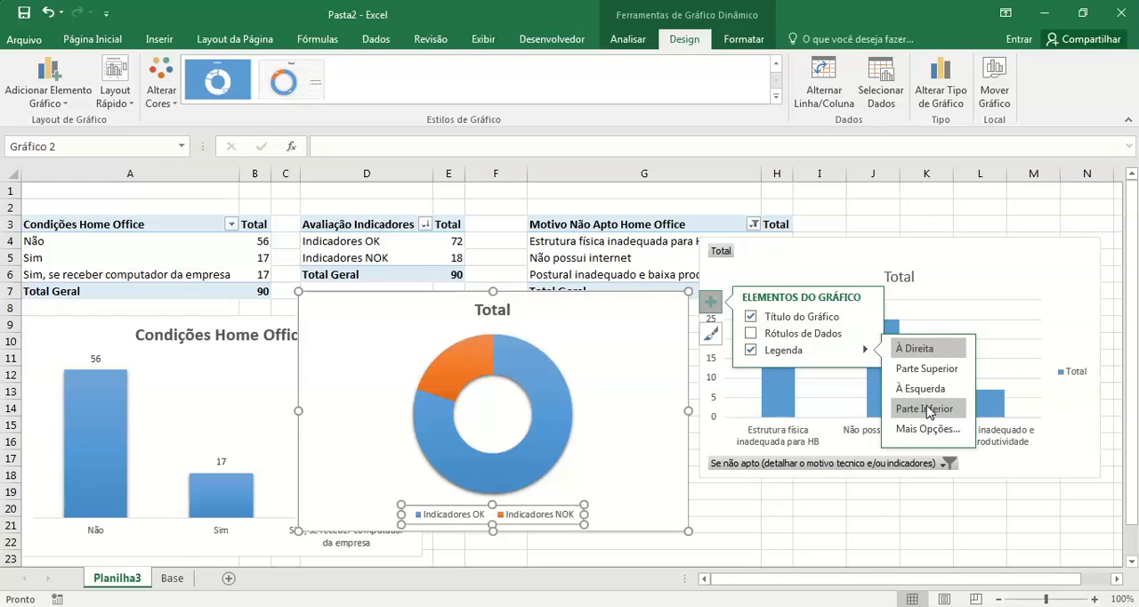
pyautogui.click(926, 410)
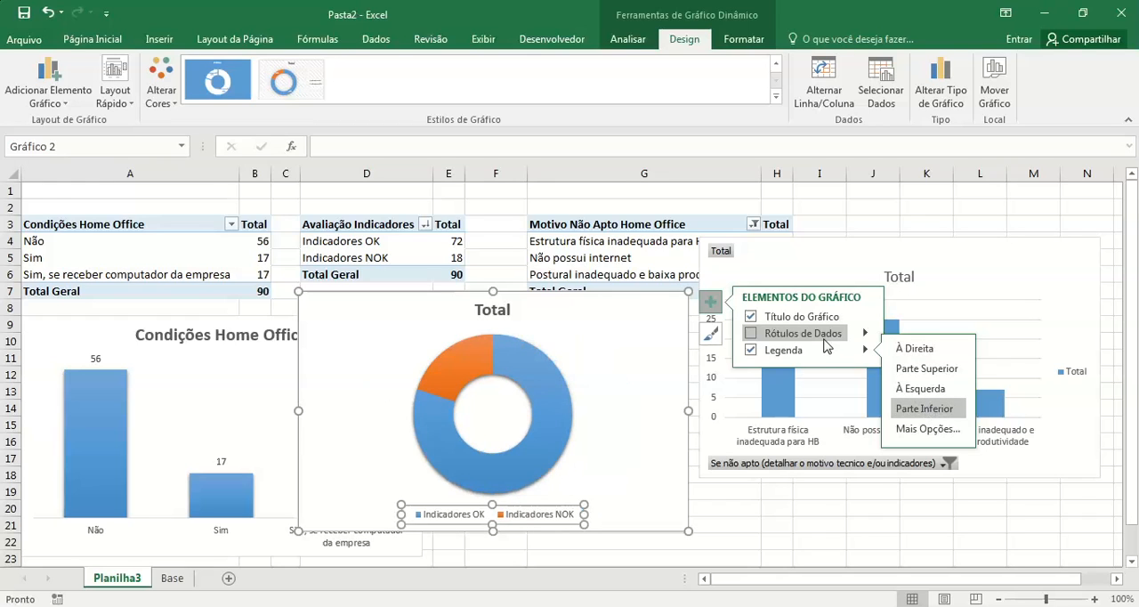
# Step: Add data labels to the doughnut chart showing value and percentage, separated by a new line (Nova Linha)
pyautogui.click(768, 338)
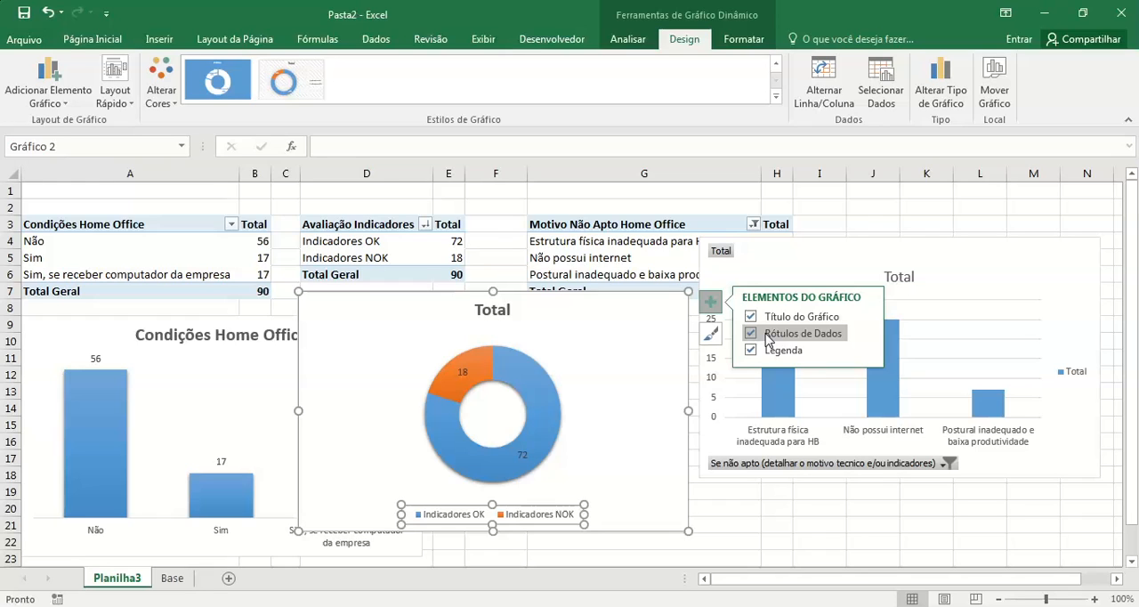
pyautogui.click(865, 334)
pyautogui.click(917, 360)
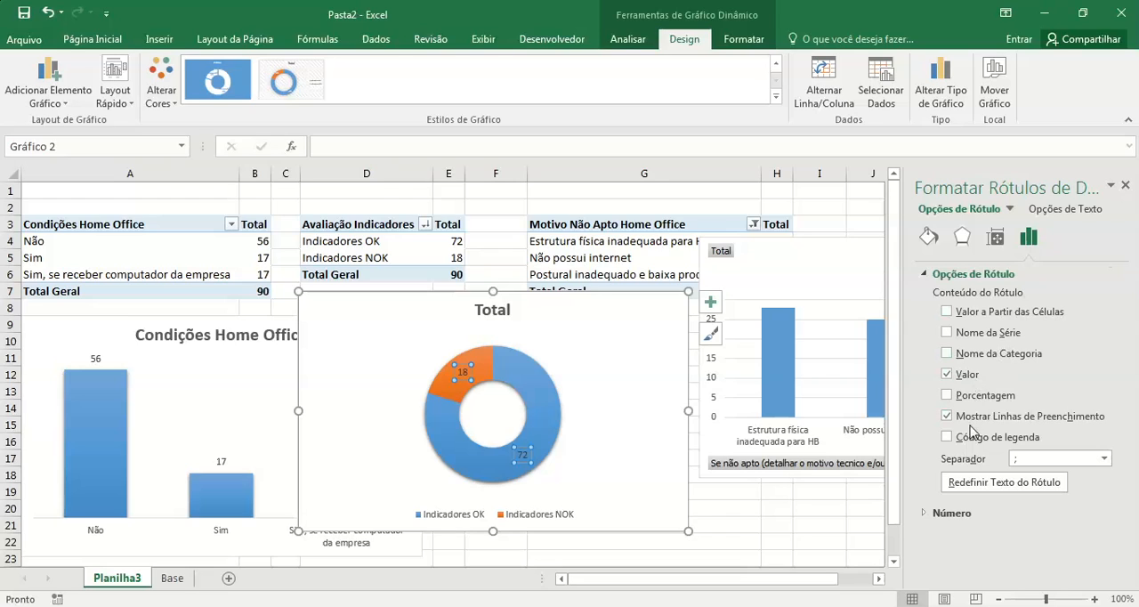
pyautogui.click(949, 395)
pyautogui.click(1103, 458)
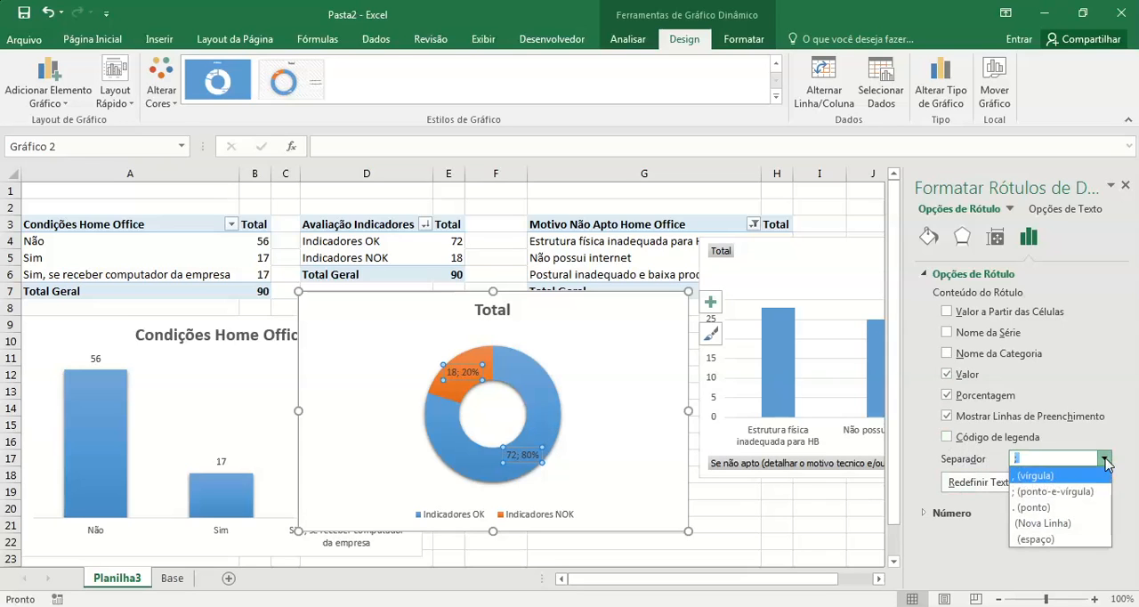
pyautogui.click(1077, 525)
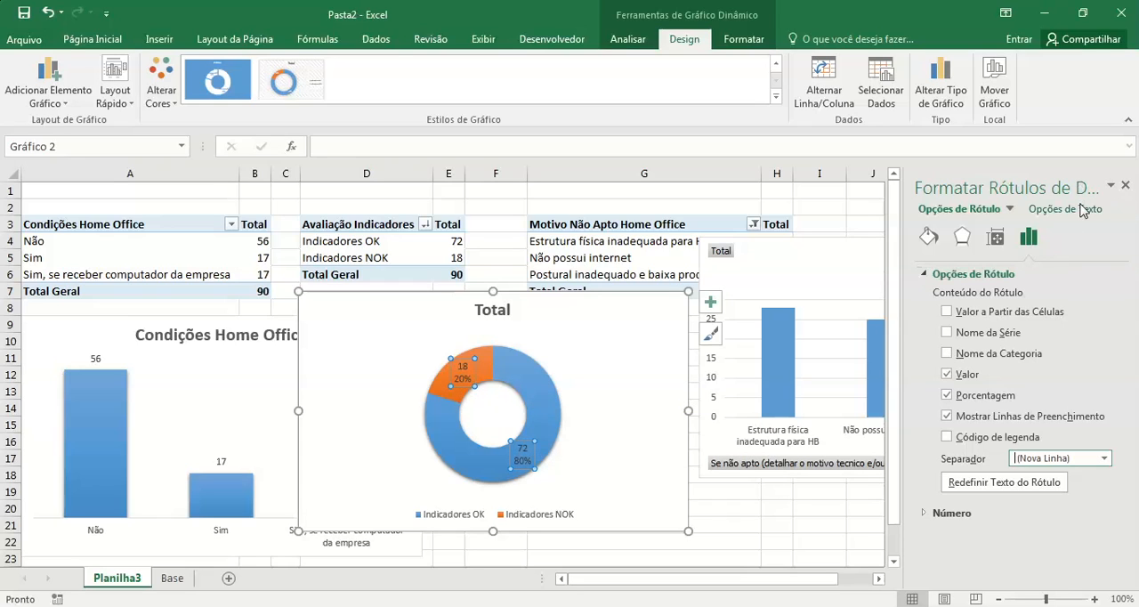
pyautogui.click(1125, 186)
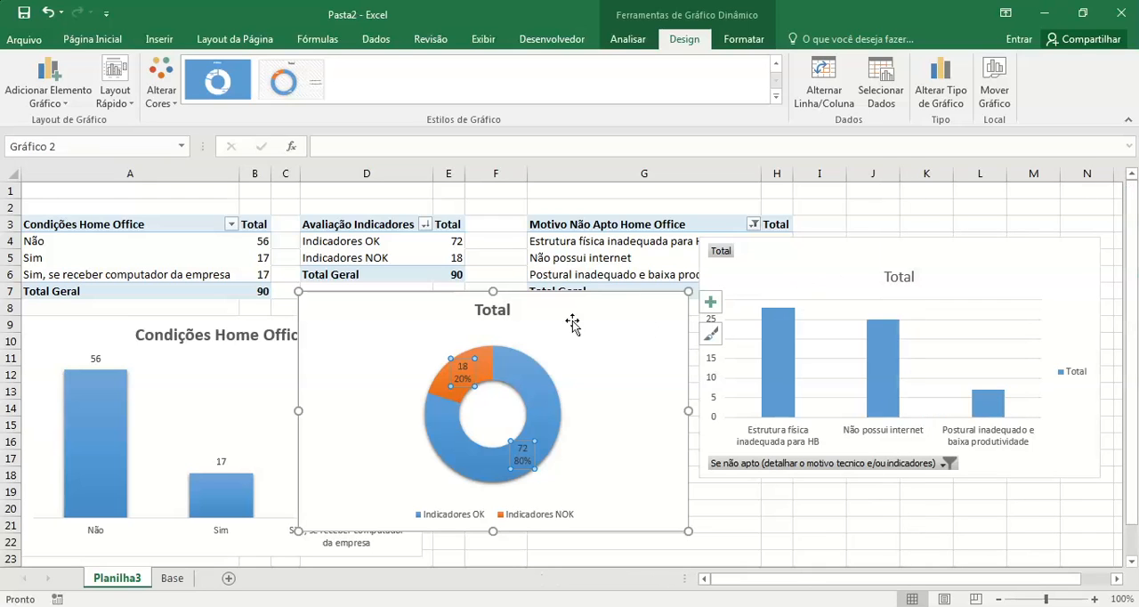
# Step: Replace the doughnut chart's title with "Avaliação Indicadores"
pyautogui.click(494, 310)
pyautogui.doubleClick(494, 309)
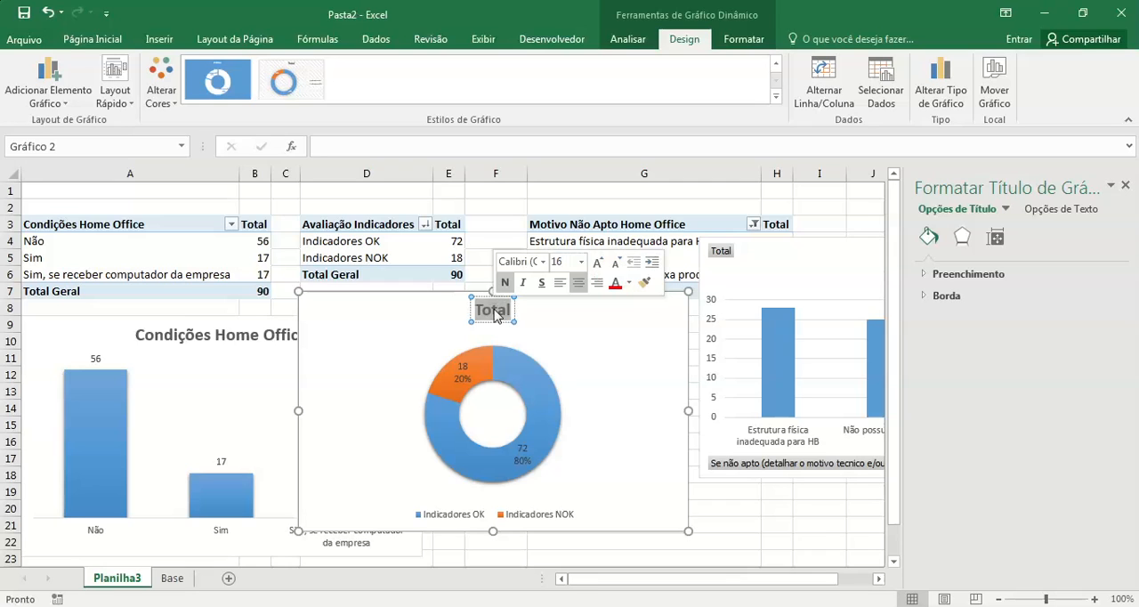
pyautogui.write('Ava')
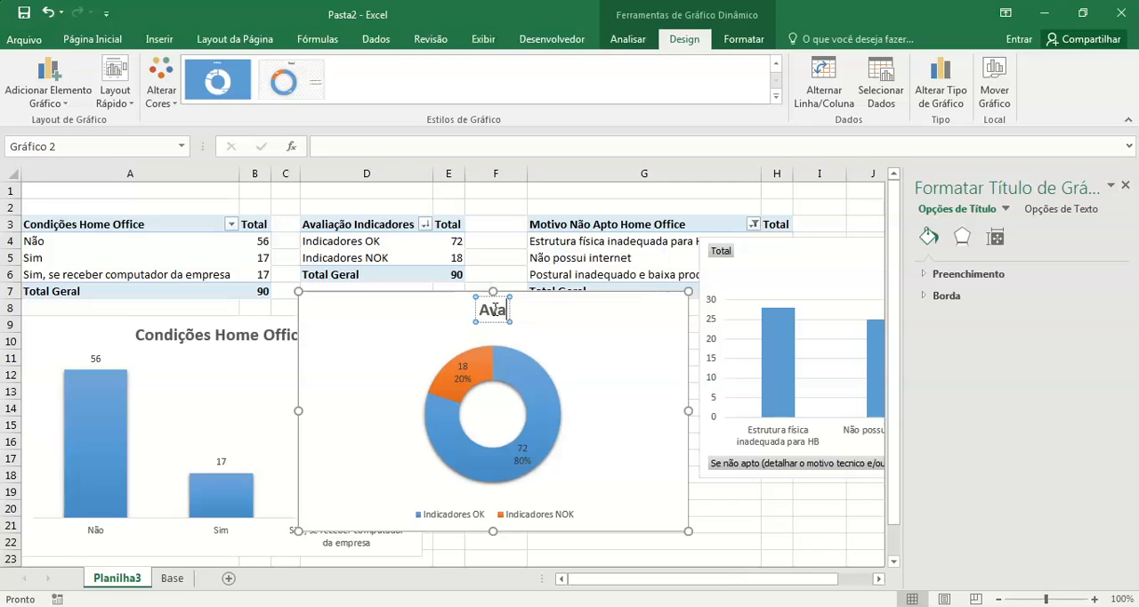
pyautogui.write('liação')
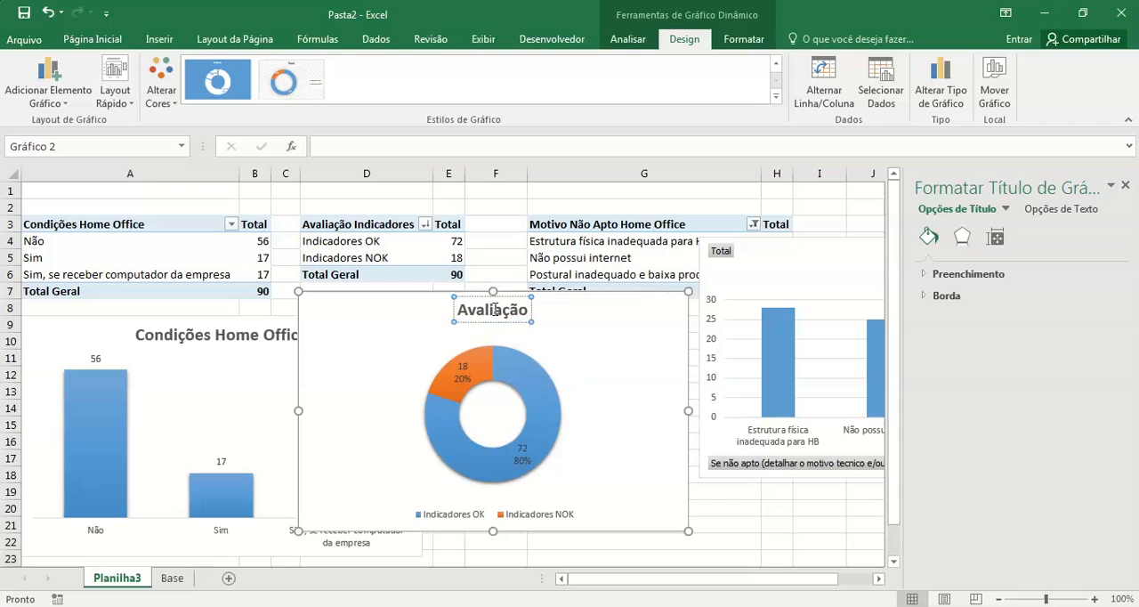
pyautogui.write(' Indicadores')
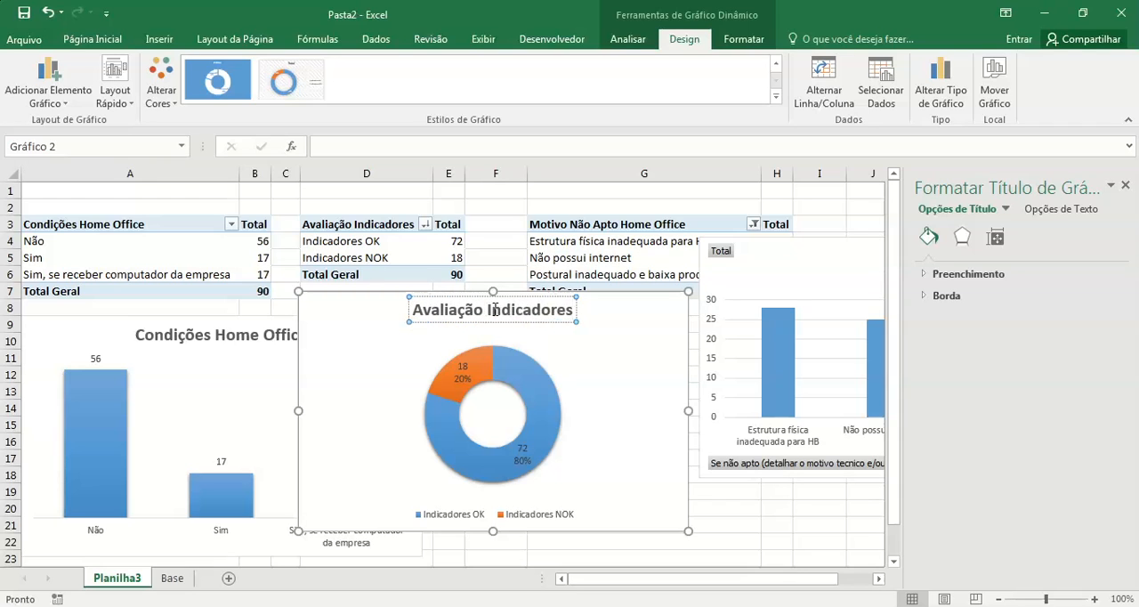
pyautogui.click(612, 484)
# Step: Set the text colour of the doughnut chart's data labels to white and close the formatting pane
pyautogui.click(464, 372)
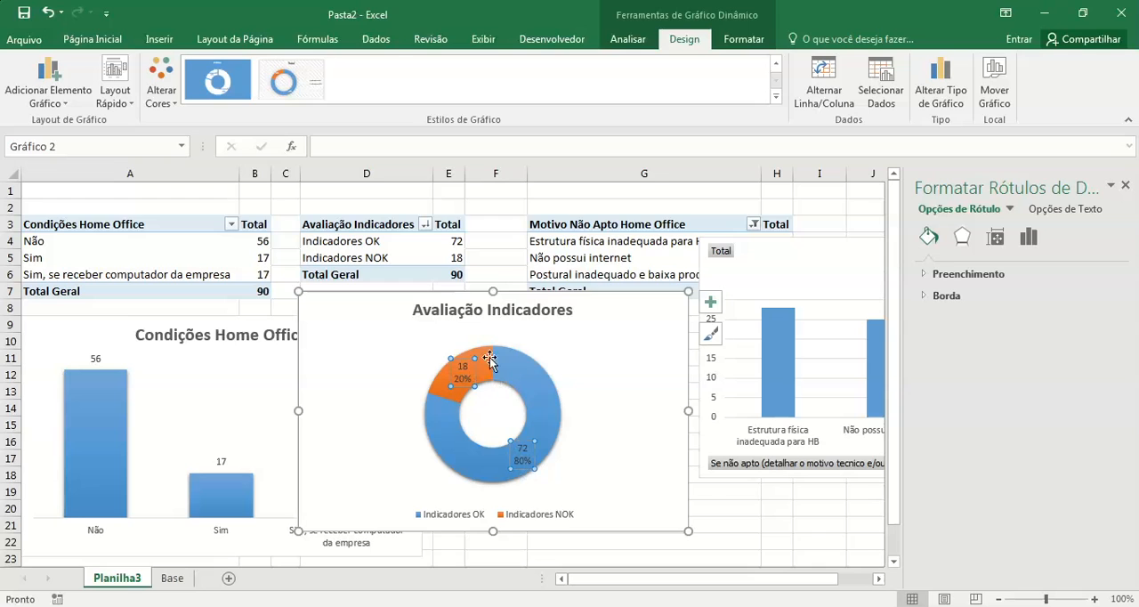
pyautogui.click(752, 40)
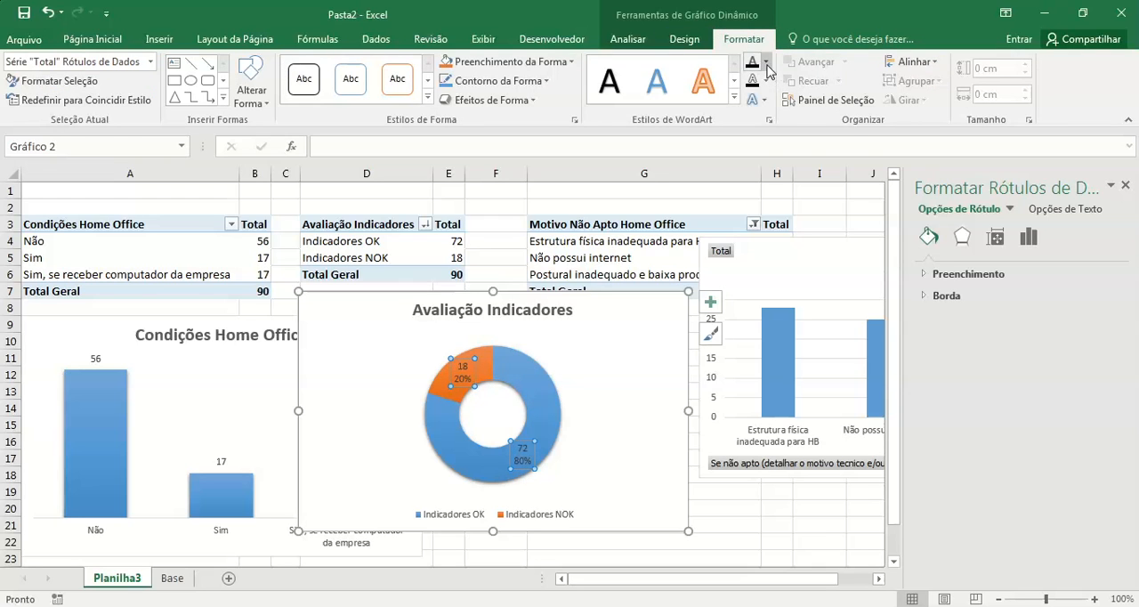
pyautogui.click(766, 64)
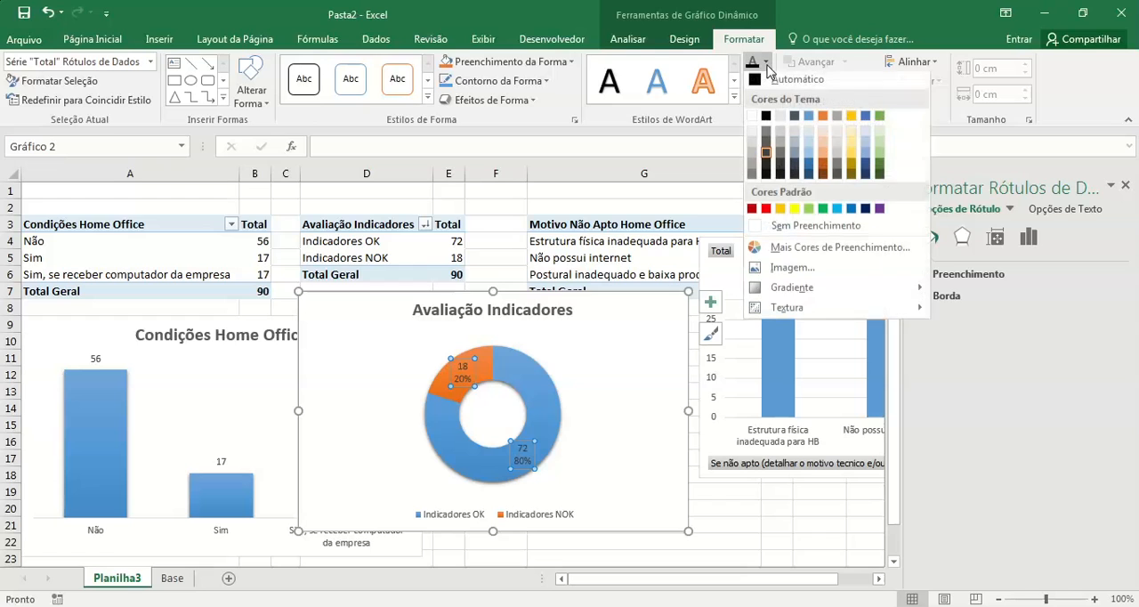
pyautogui.click(753, 121)
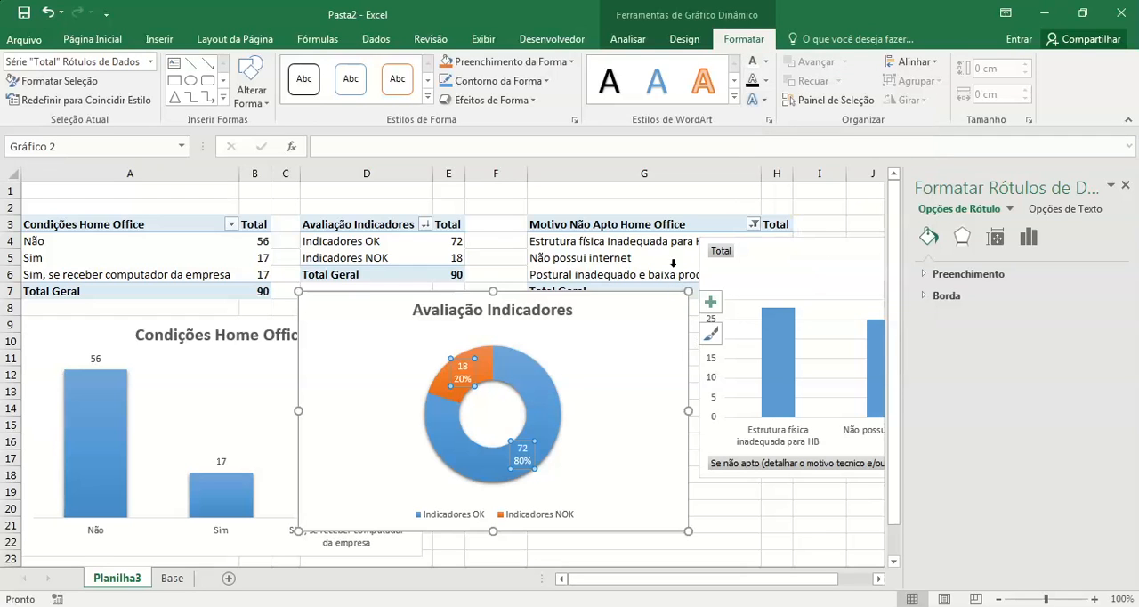
pyautogui.click(490, 240)
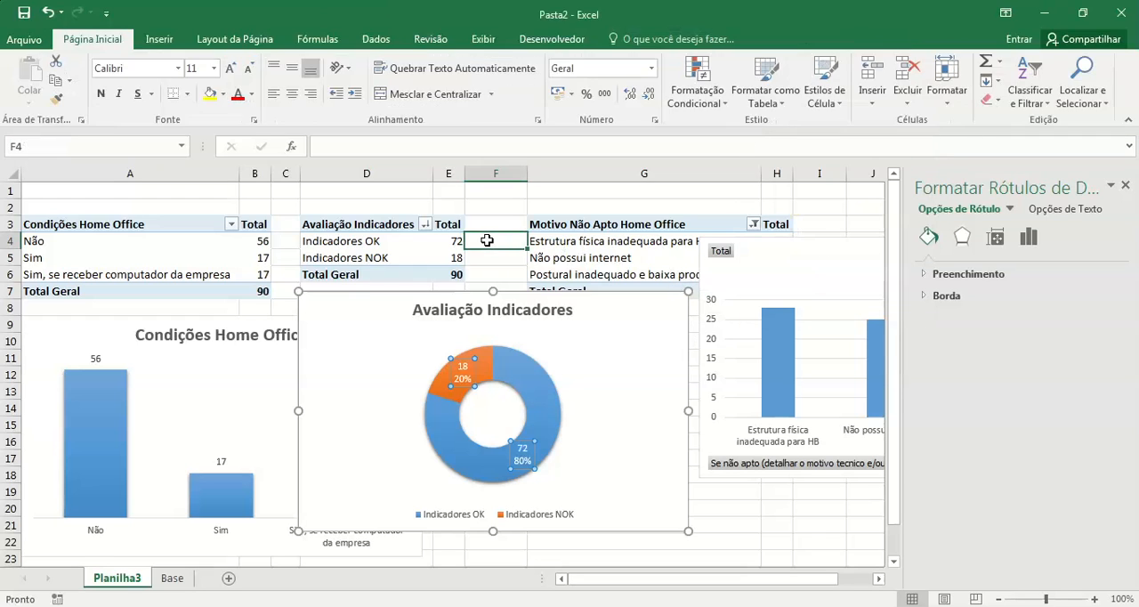
pyautogui.click(1125, 186)
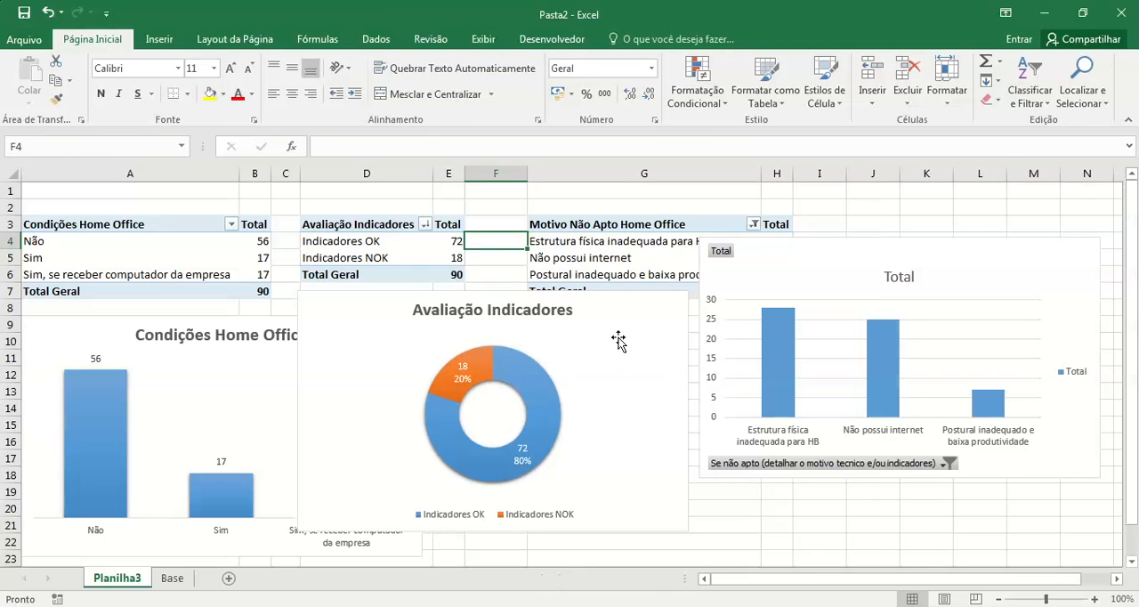
# Step: Move the doughnut chart away from the Motivo Não Apto table and place the reasons column chart directly below that table
pyautogui.moveTo(638, 302); pyautogui.dragTo(436, 228)
pyautogui.click(983, 268)
pyautogui.moveTo(982, 264); pyautogui.dragTo(809, 325)
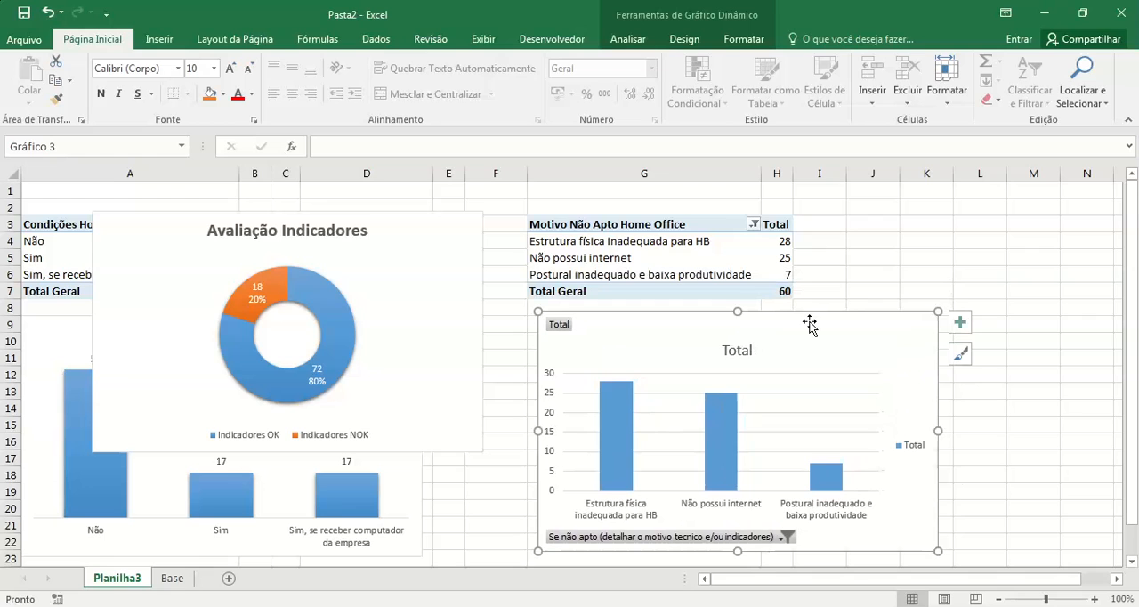
# Step: Apply the last chart style, with shaded columns and a bold title, to the Motivo Não Apto chart and hide all its field buttons
pyautogui.click(961, 354)
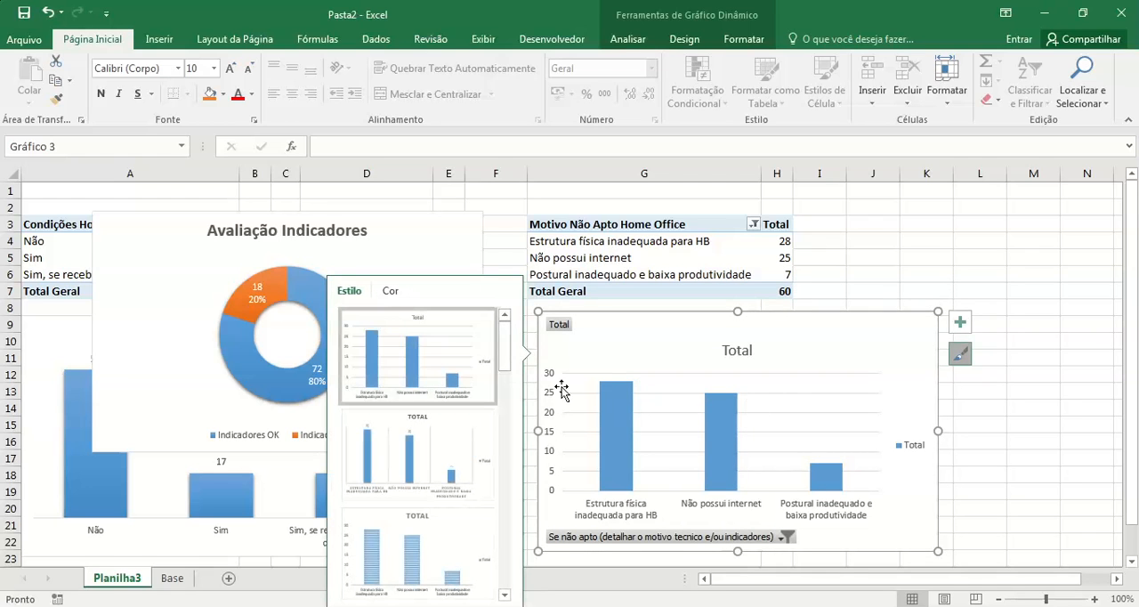
pyautogui.moveTo(506, 344); pyautogui.dragTo(494, 597)
pyautogui.click(430, 559)
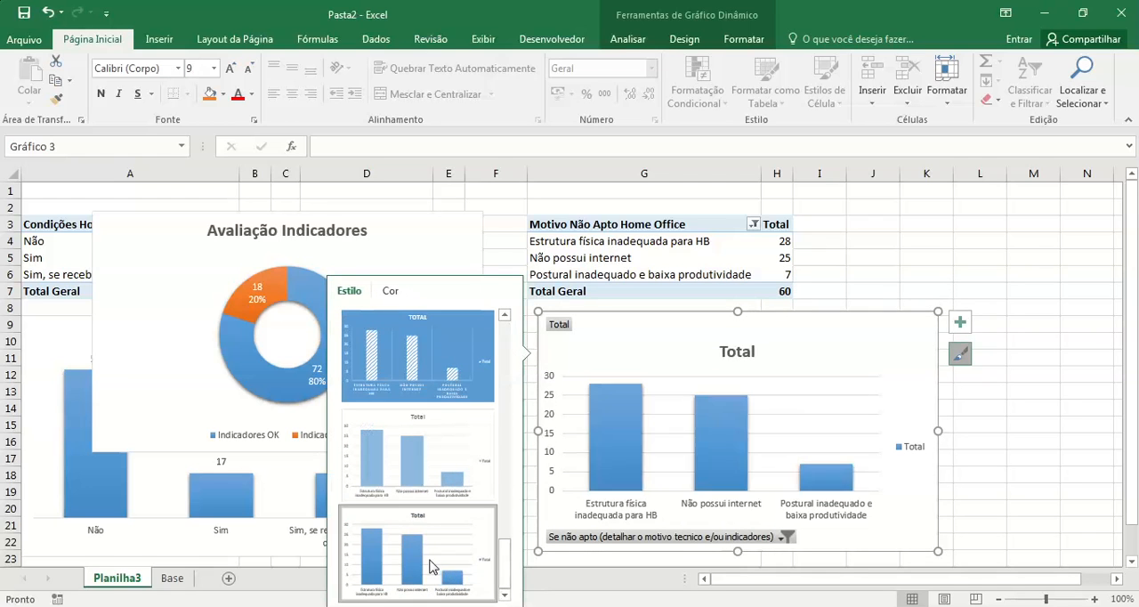
pyautogui.rightClick(560, 328)
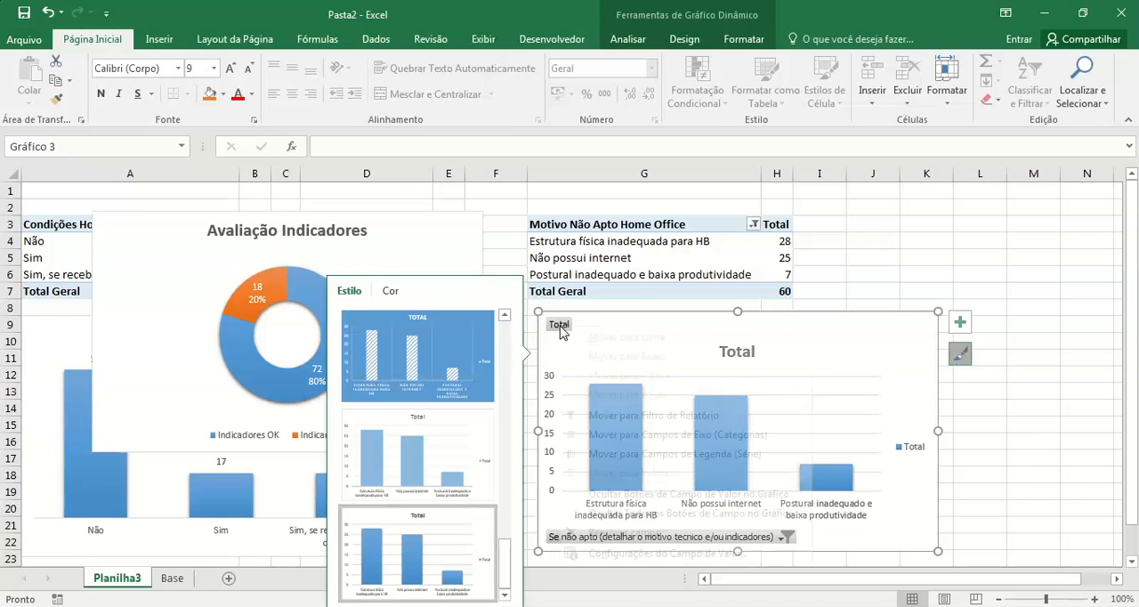
pyautogui.click(688, 514)
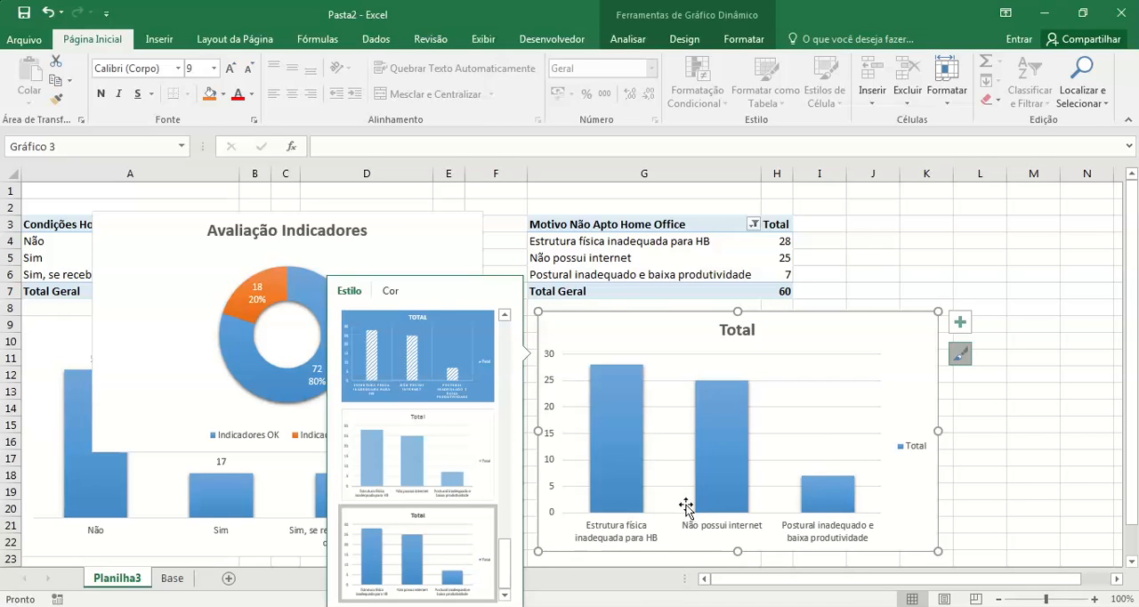
# Step: Remove the primary vertical axis from the Motivo Não Apto column chart
pyautogui.click(959, 325)
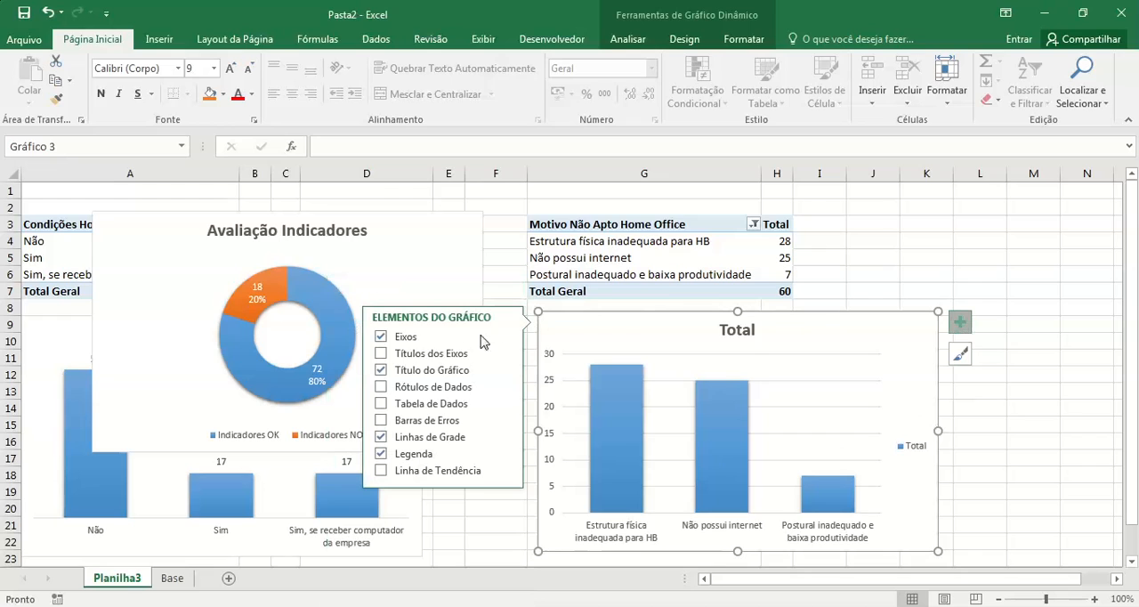
pyautogui.moveTo(503, 340)
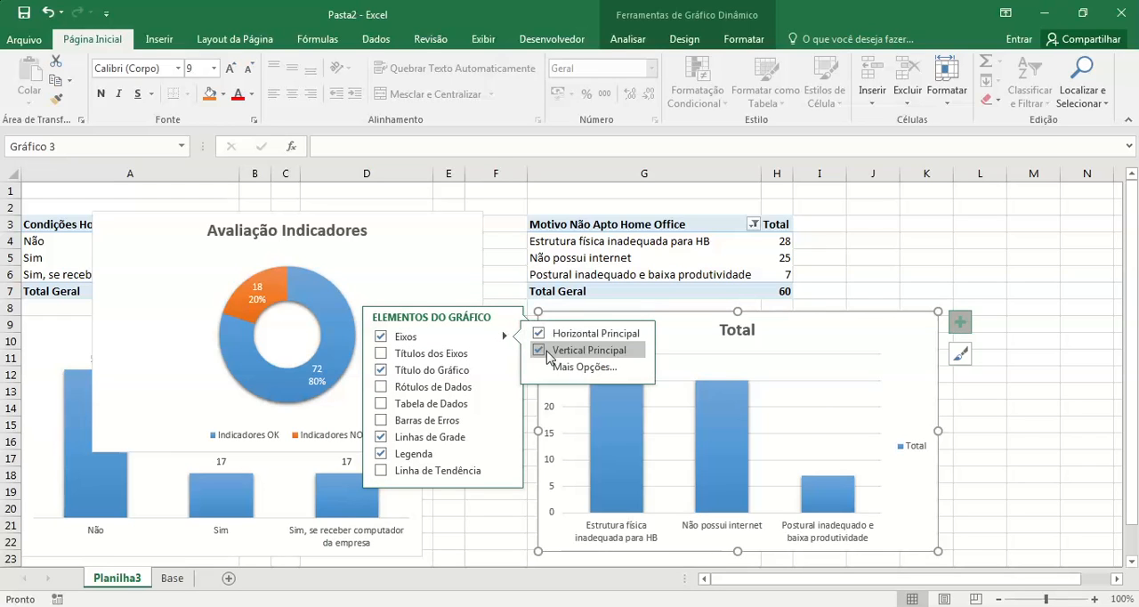
pyautogui.click(552, 350)
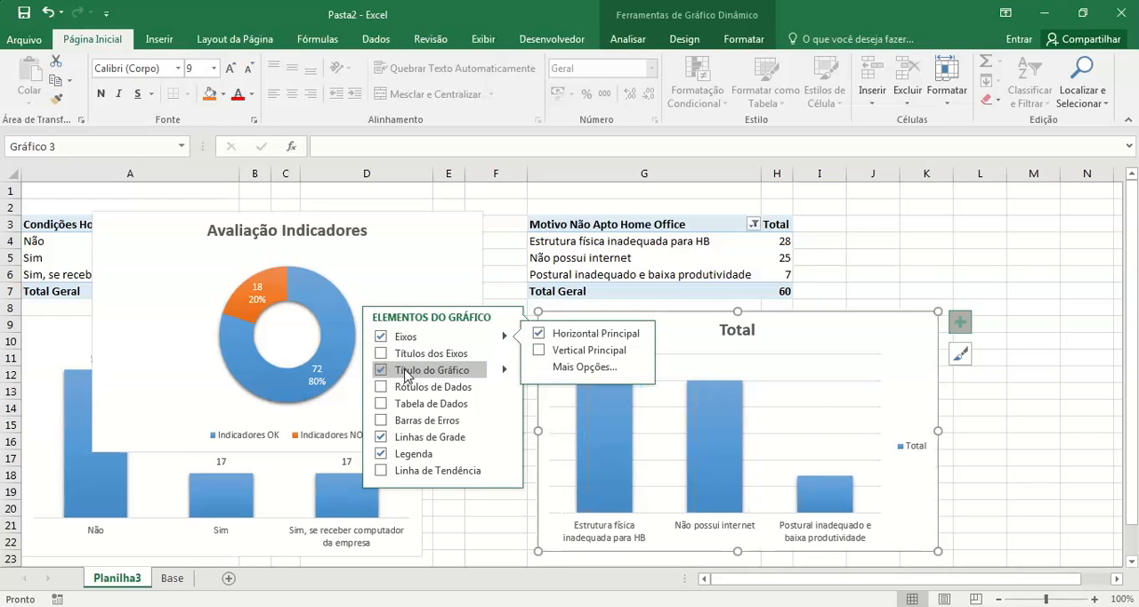
# Step: Add data labels to the non-fitness reasons column chart and remove its gridlines and legend
pyautogui.click(405, 391)
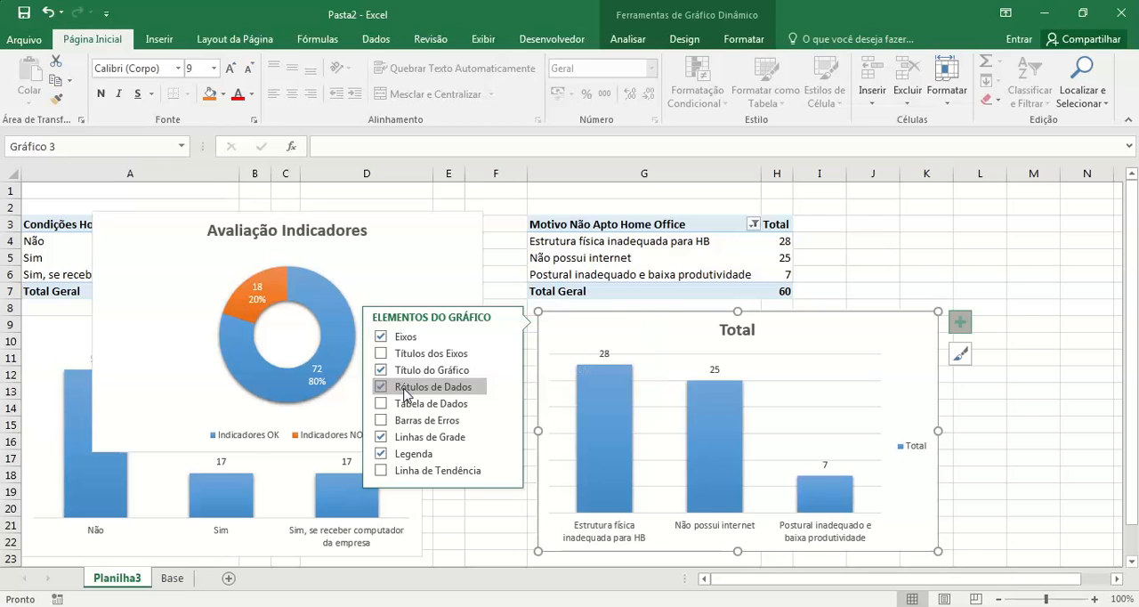
pyautogui.click(405, 443)
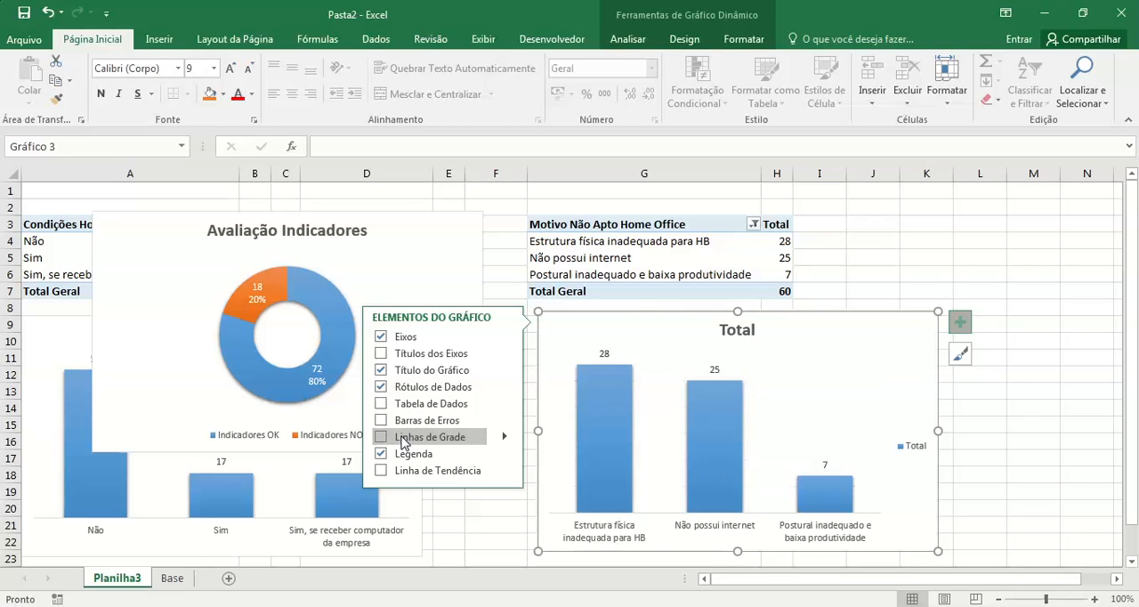
pyautogui.click(384, 456)
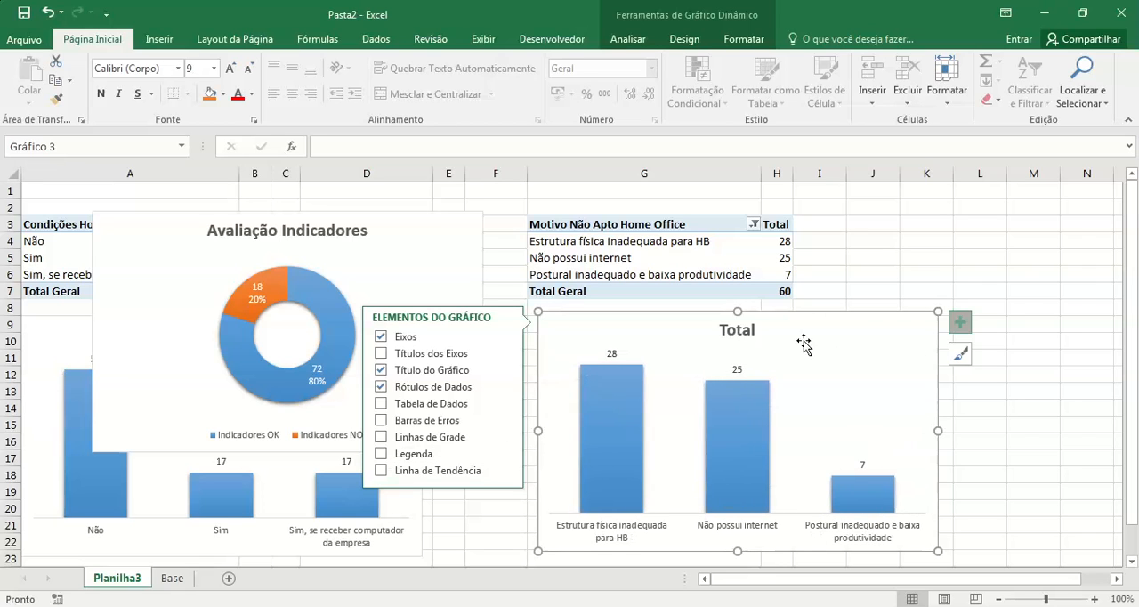
# Step: Change the reasons column chart's title to "Motivo Não Apto" and close the formatting pane
pyautogui.click(745, 331)
pyautogui.doubleClick(745, 331)
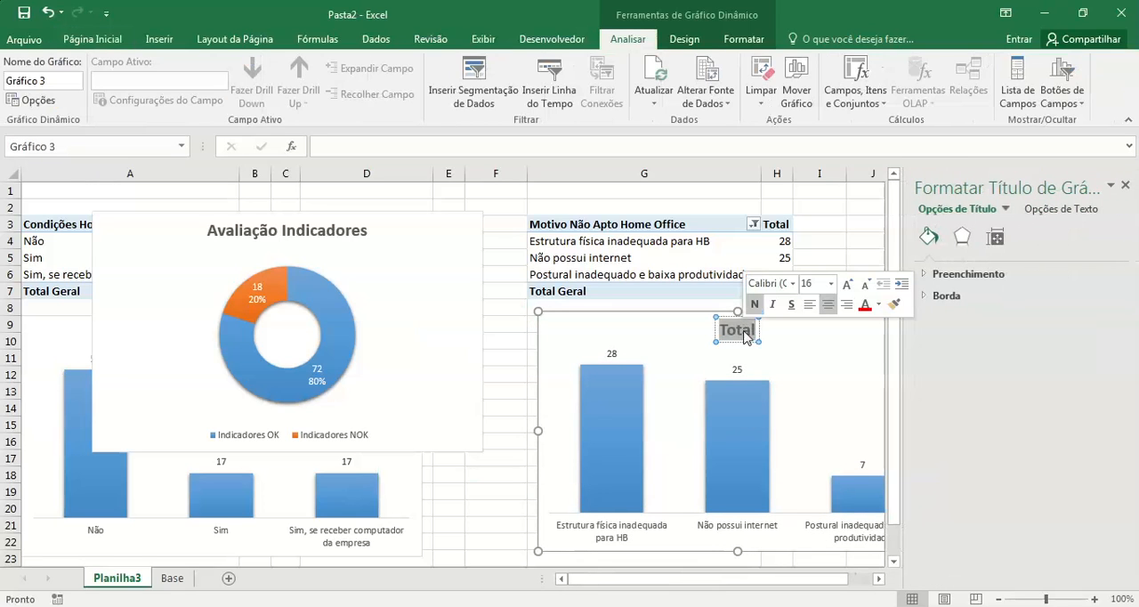
pyautogui.write('Motivo N')
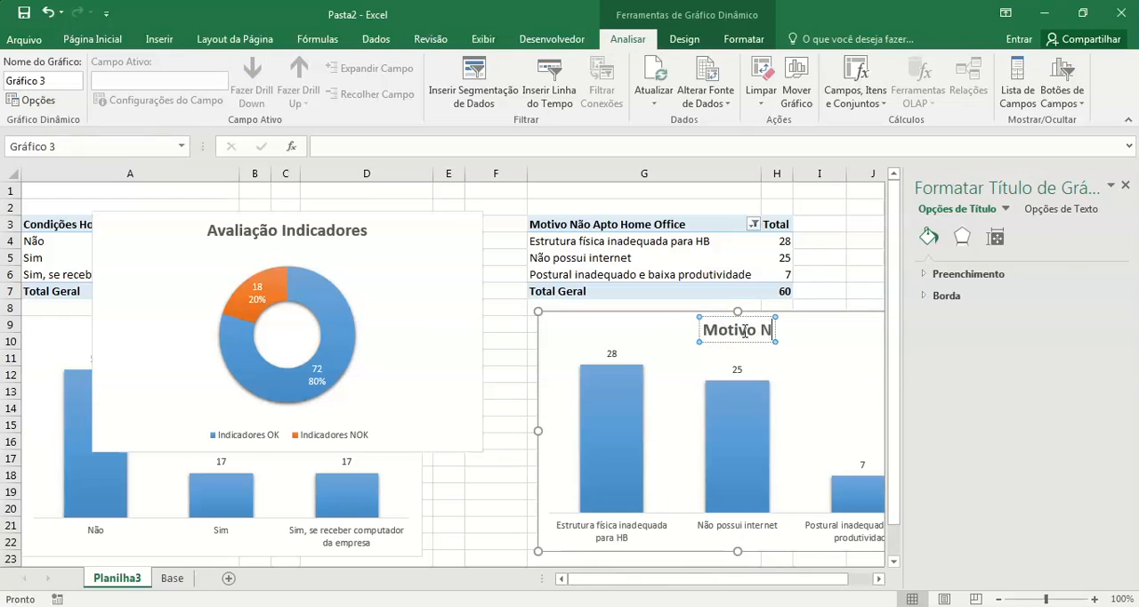
pyautogui.write('ão Apto')
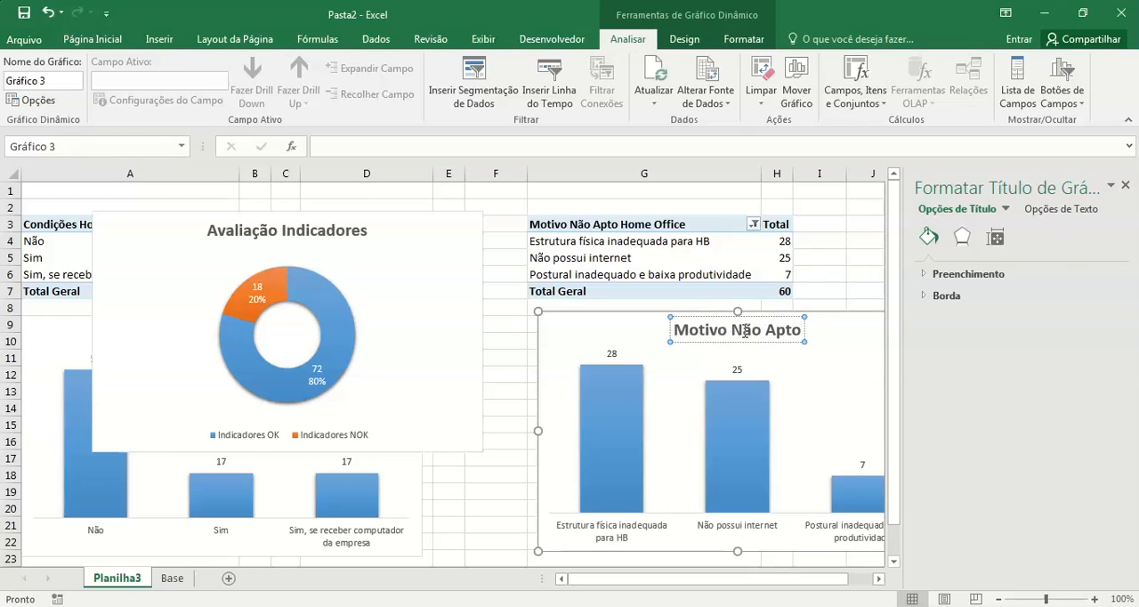
pyautogui.click(854, 278)
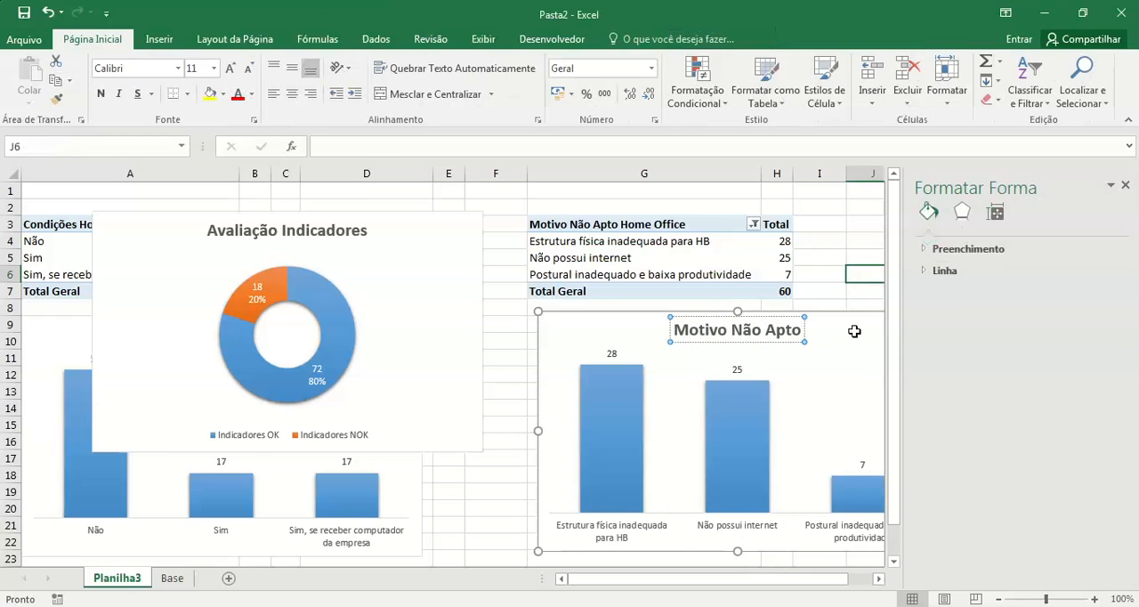
pyautogui.click(850, 319)
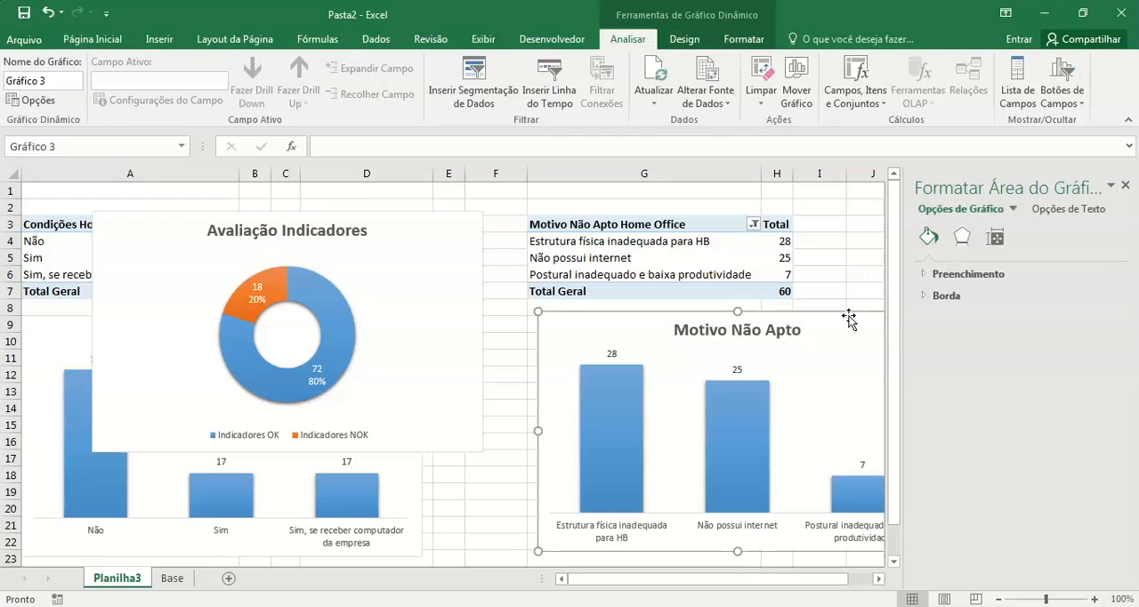
pyautogui.click(1125, 184)
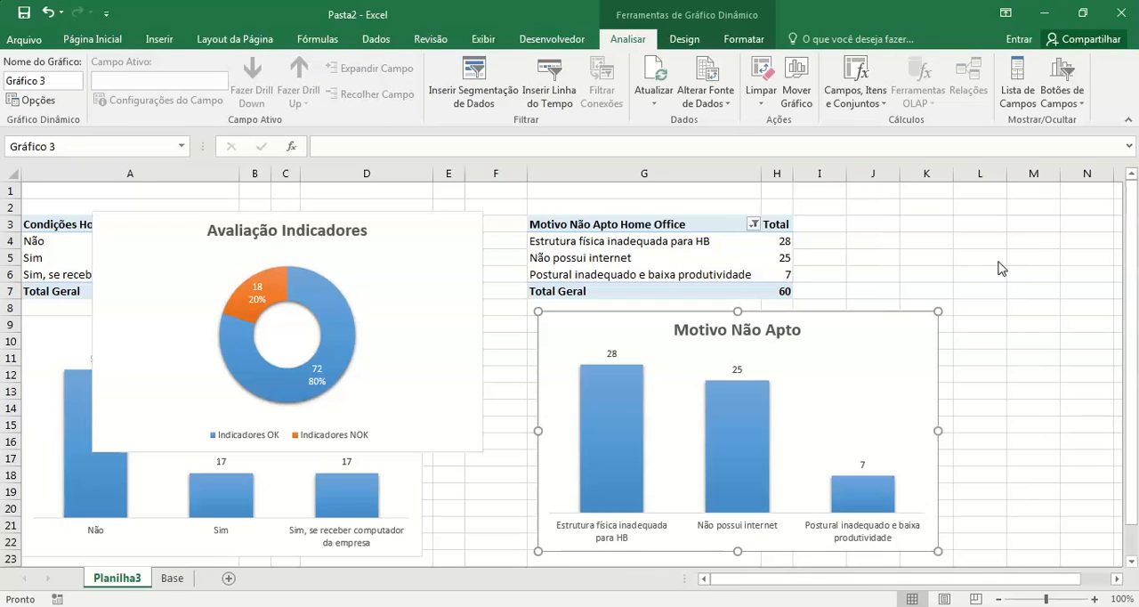
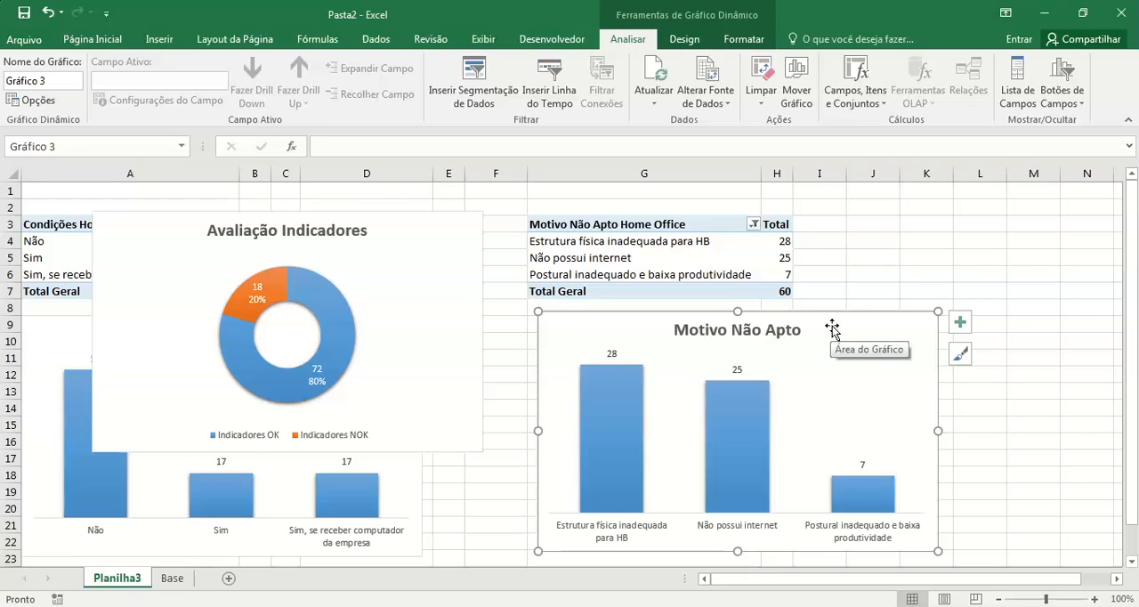
# Step: Move the Motivo Não Apto chart aside and place the Avaliação Indicadores chart beside the Condições Home Office chart, below the pivot tables
pyautogui.moveTo(832, 328); pyautogui.dragTo(1022, 389)
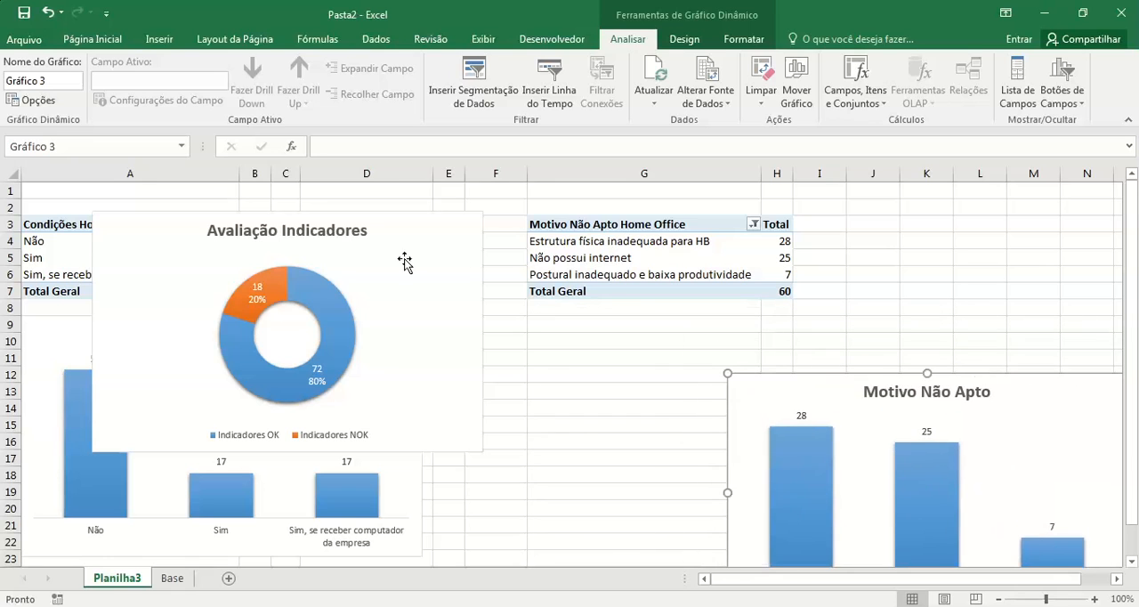
pyautogui.moveTo(397, 237)
pyautogui.mouseDown()
pyautogui.moveTo(676, 424)
pyautogui.moveTo(712, 353)
pyautogui.moveTo(743, 343)
pyautogui.mouseUp()
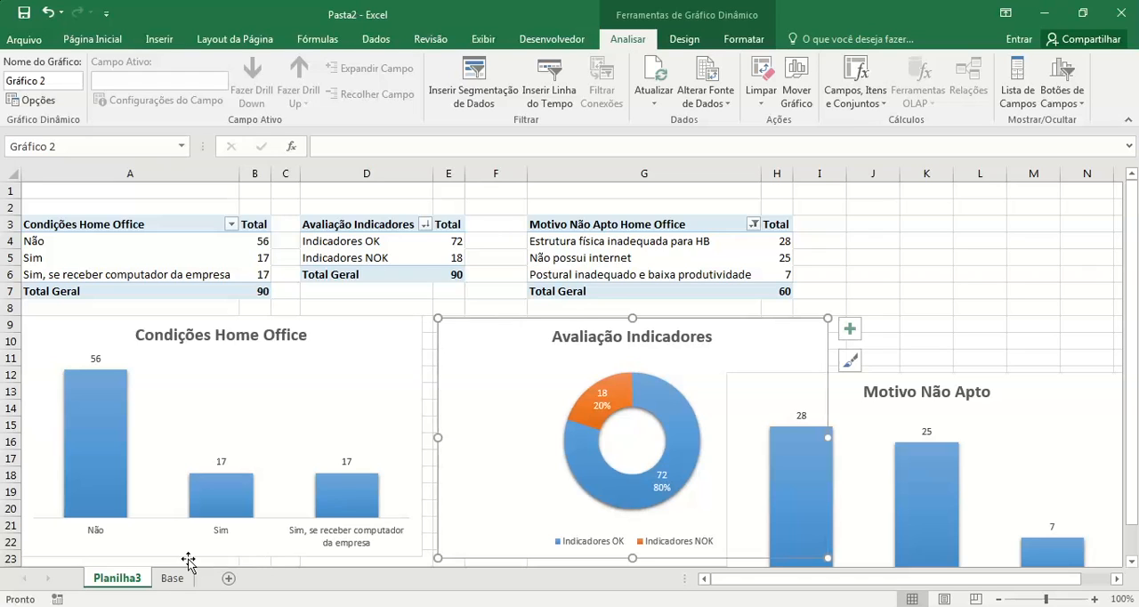
# Step: Rename the Planilha3 sheet as "Resultado"
pyautogui.rightClick(132, 585)
pyautogui.click(196, 427)
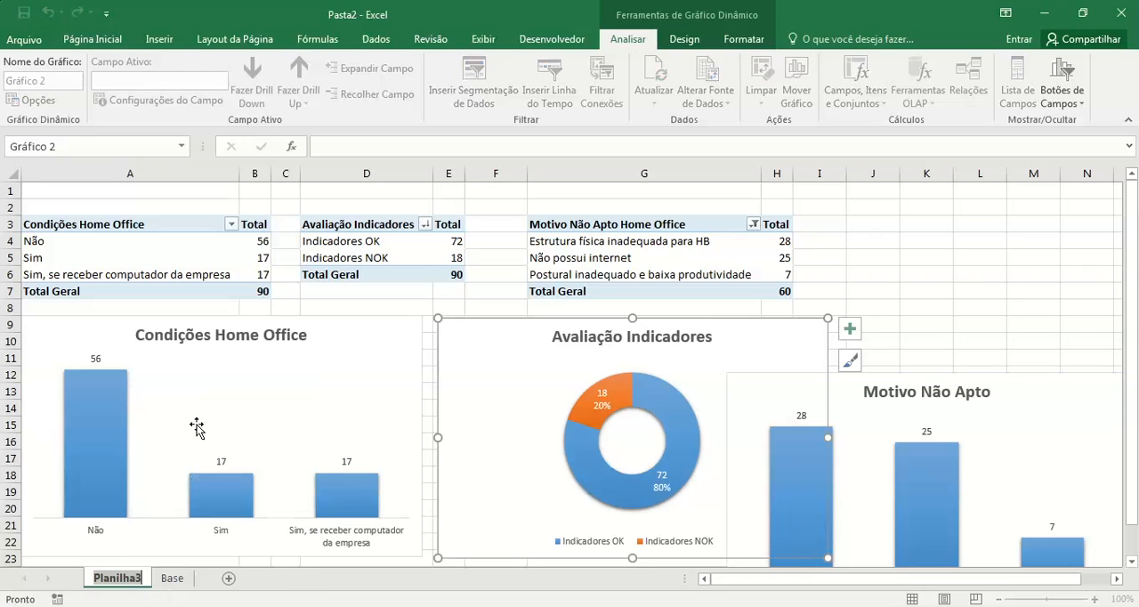
pyautogui.write('Resultado')
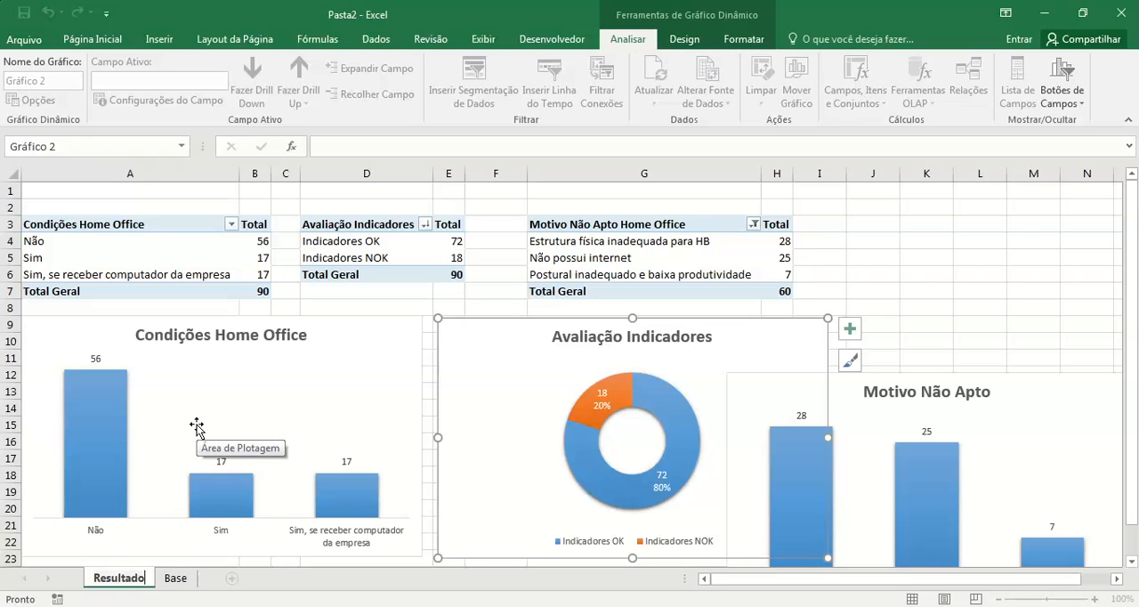
pyautogui.press('Return')
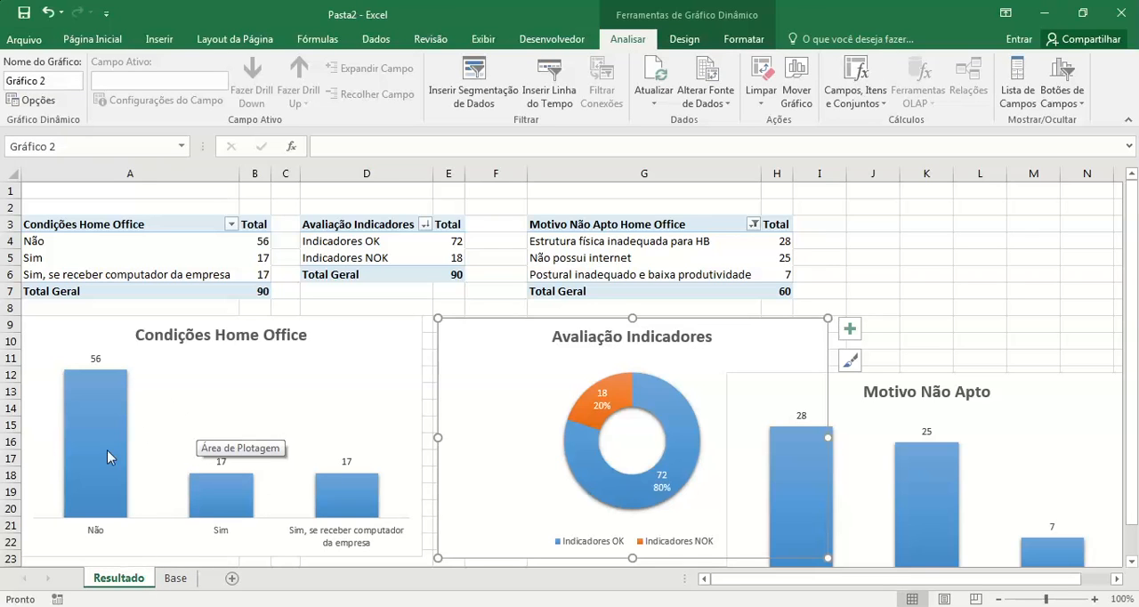
# Step: Add a new worksheet and move all three pivot charts from Resultado onto it, pasting them at about cell F10
pyautogui.click(233, 580)
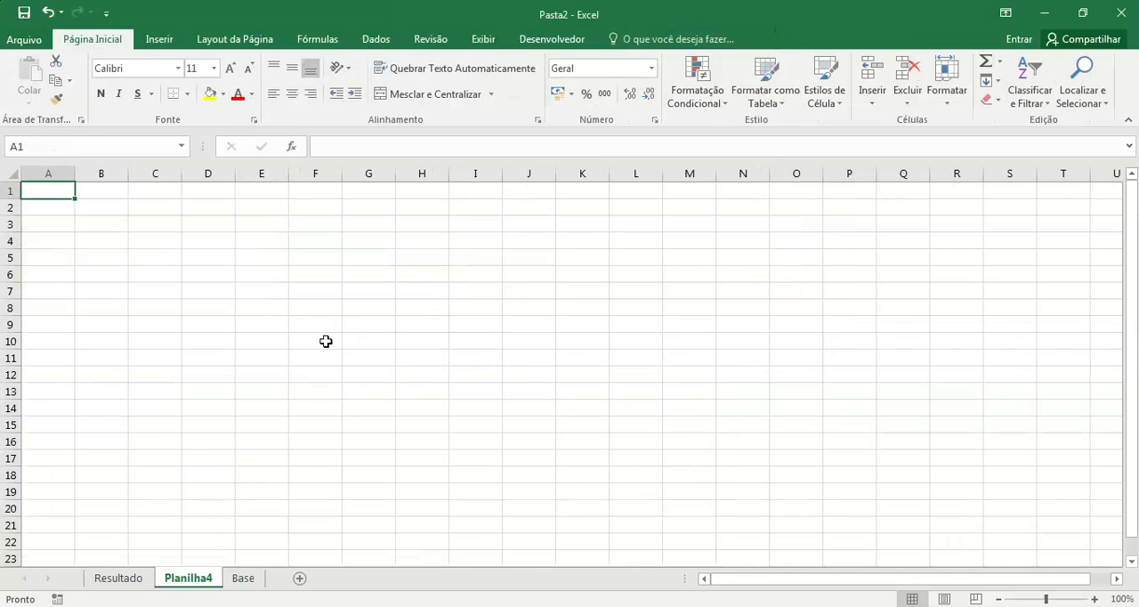
pyautogui.hotkey('ctrl', 'pageup')
pyautogui.keyDown('ctrl'); pyautogui.click(374, 329); pyautogui.keyUp('ctrl')
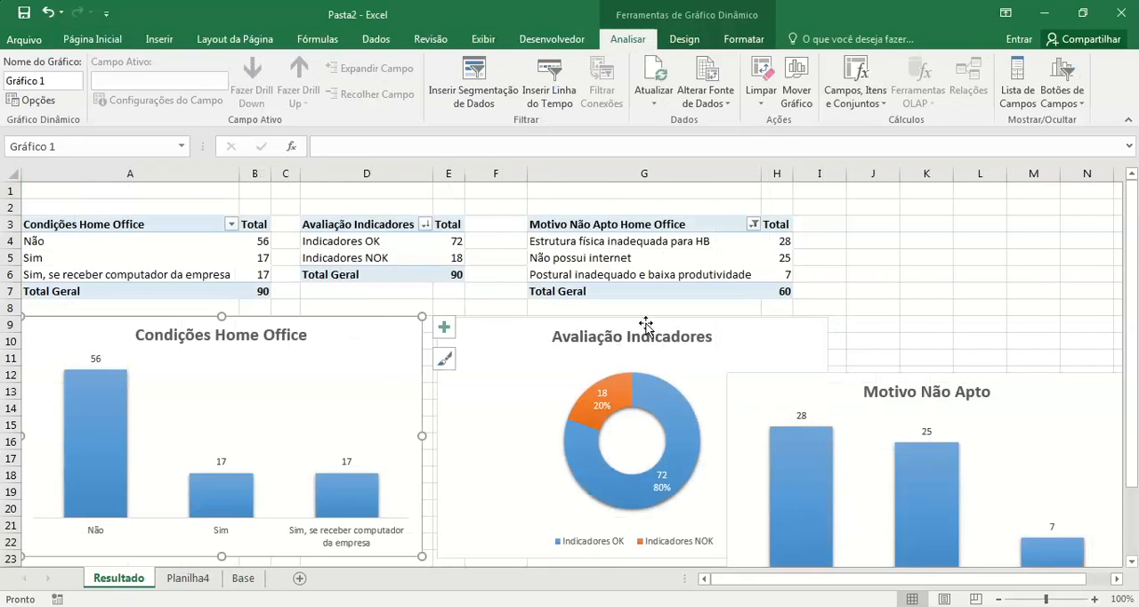
pyautogui.keyDown('ctrl'); pyautogui.click(968, 406); pyautogui.keyUp('ctrl')
pyautogui.hotkey('ctrl', 'x')
pyautogui.click(188, 578)
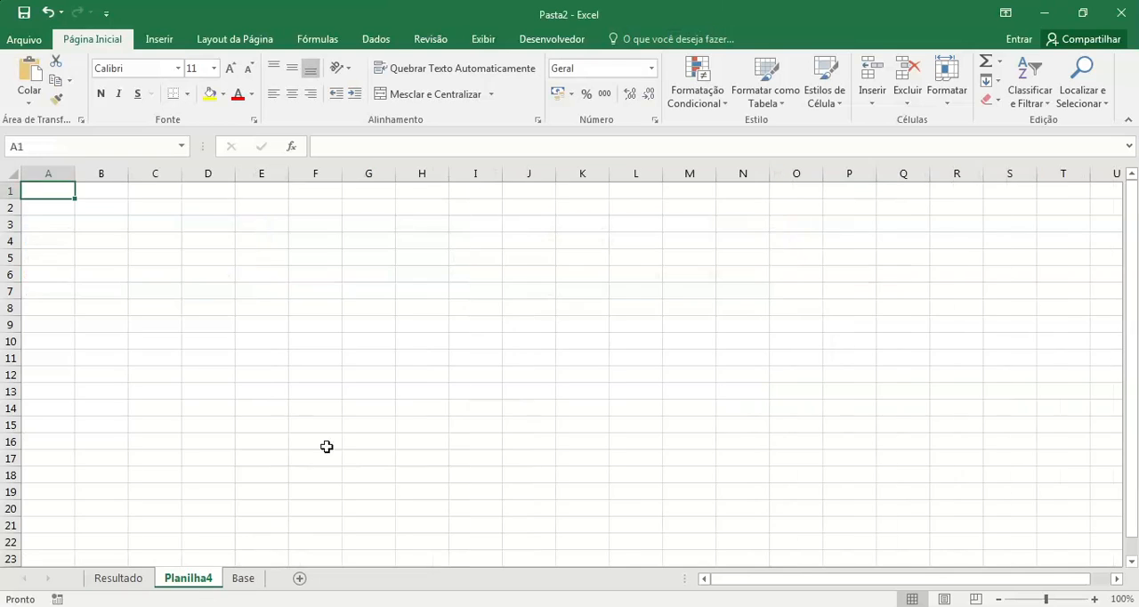
pyautogui.click(311, 344)
pyautogui.hotkey('ctrl', 'v')
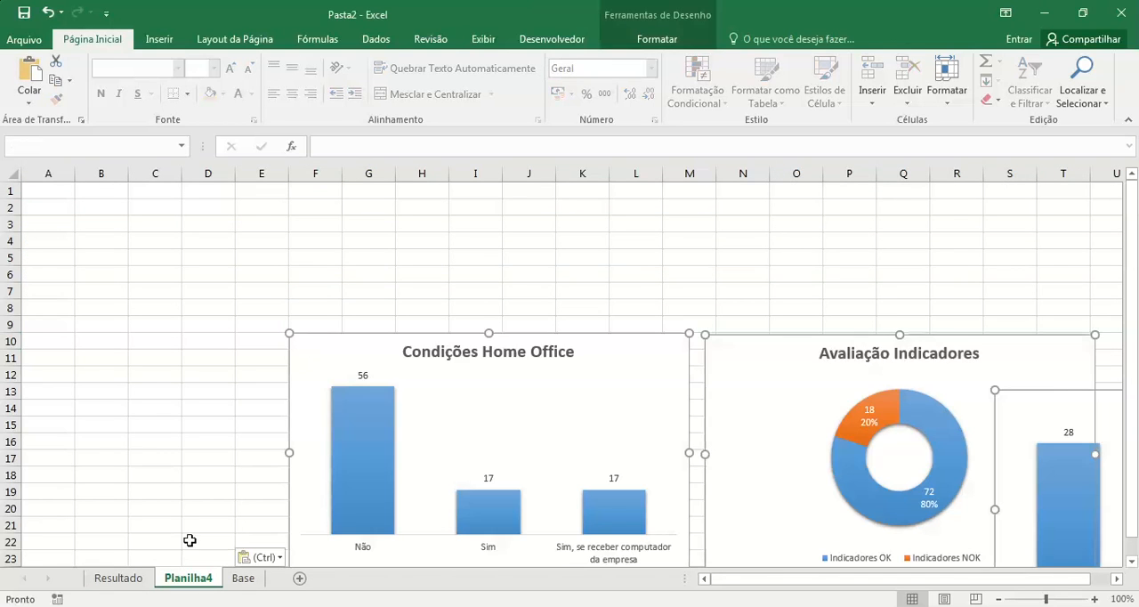
# Step: Move the Base sheet directly after the Resultado sheet and return to Resultado
pyautogui.click(119, 581)
pyautogui.moveTo(244, 578); pyautogui.dragTo(160, 576)
pyautogui.click(118, 578)
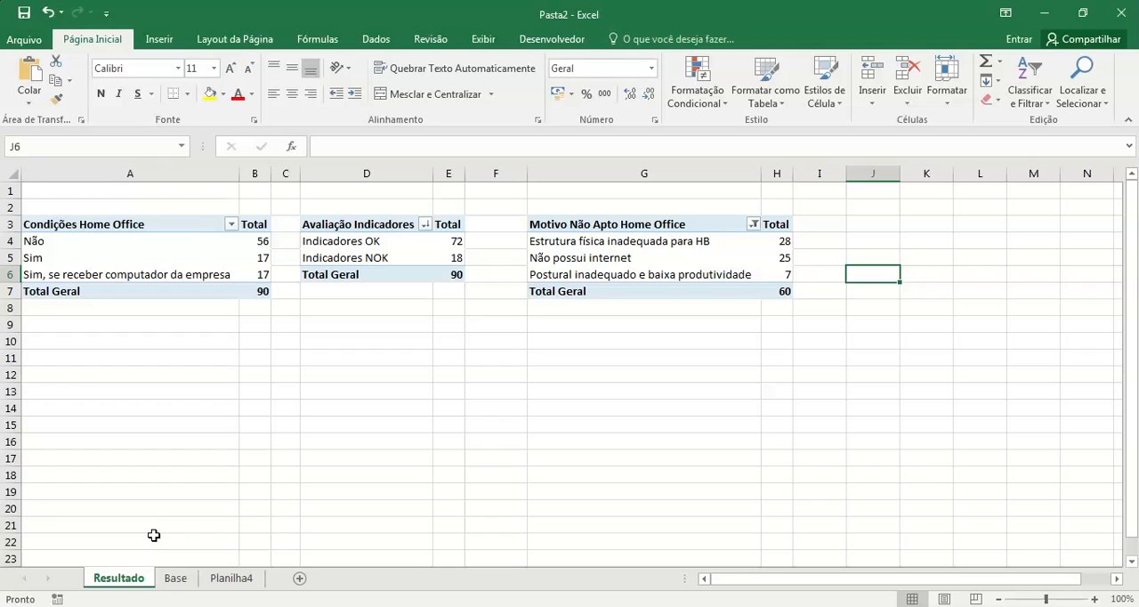
# Step: Apply the pivot style Estilo de Tabela Dinâmica Média 6 to all three pivot tables on the Resultado sheet
pyautogui.click(174, 227)
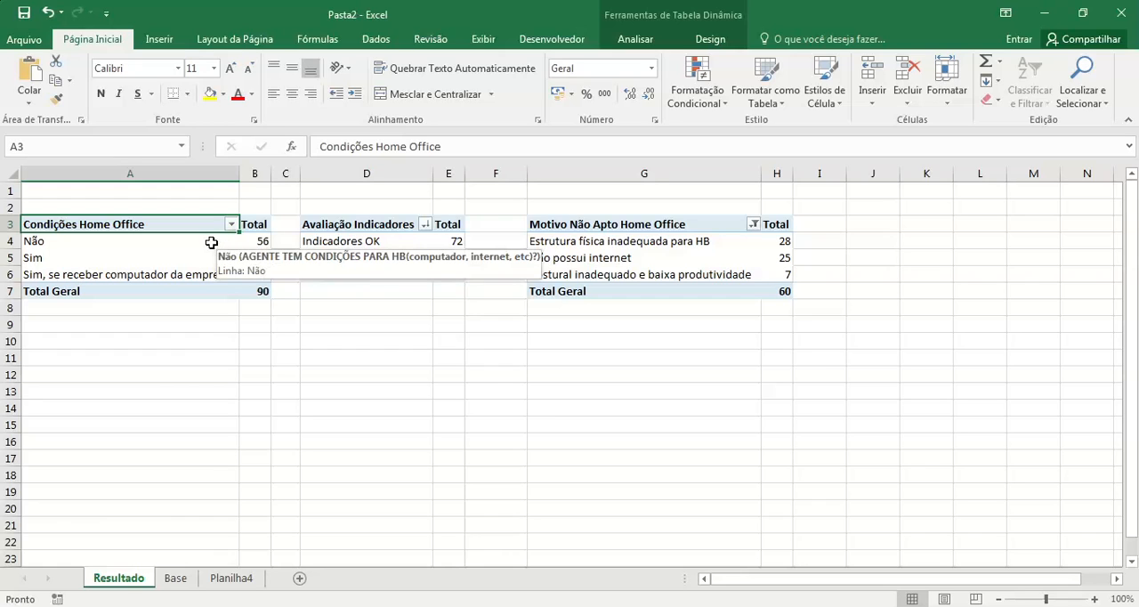
pyautogui.click(196, 340)
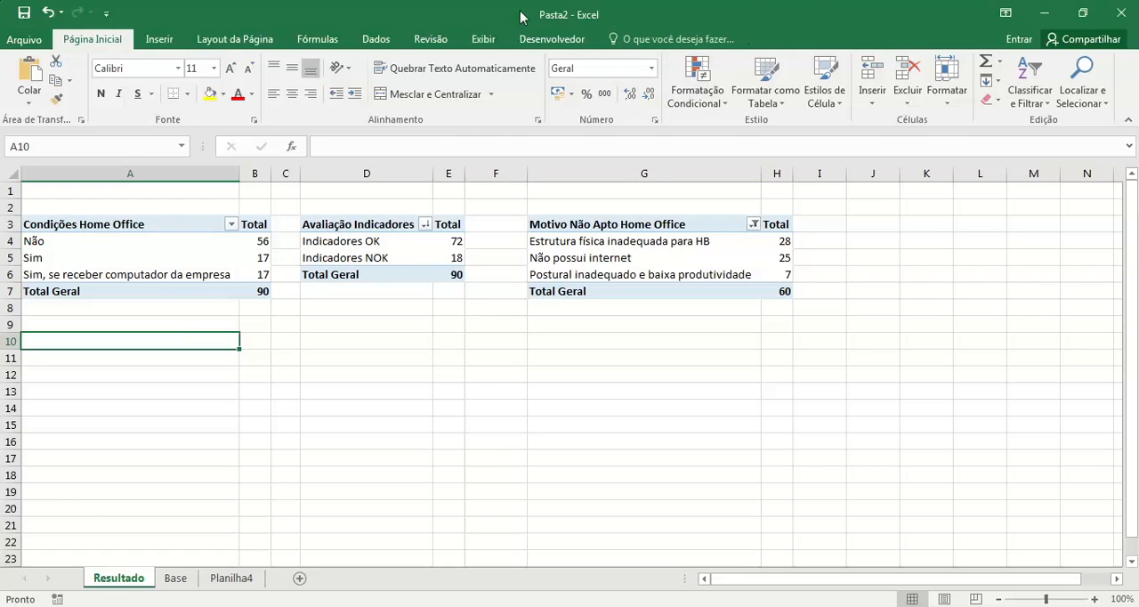
pyautogui.click(175, 246)
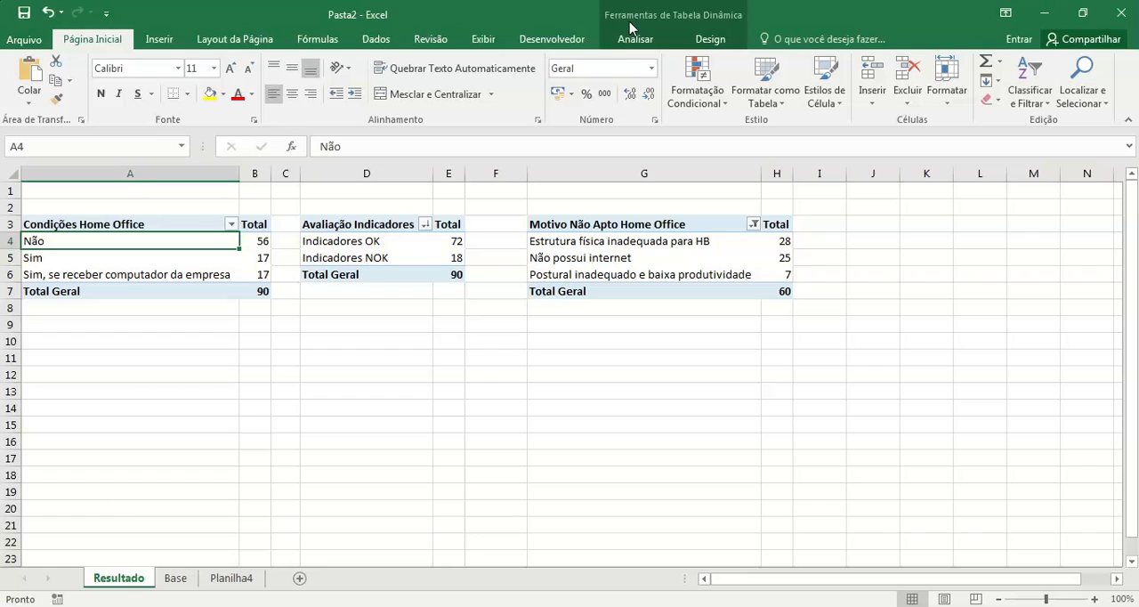
pyautogui.click(723, 43)
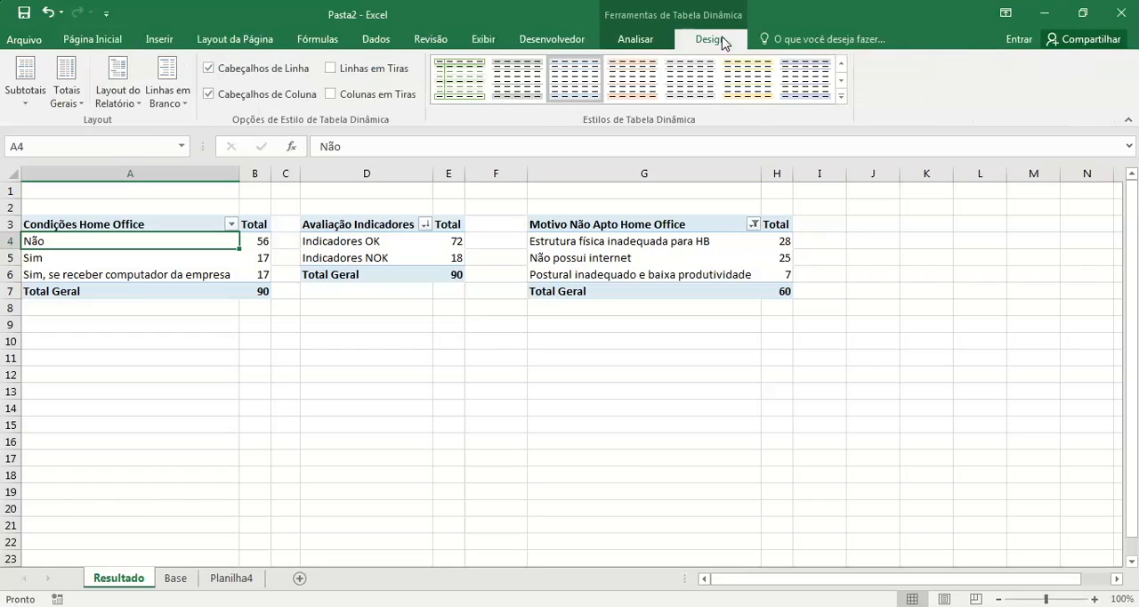
pyautogui.click(842, 82)
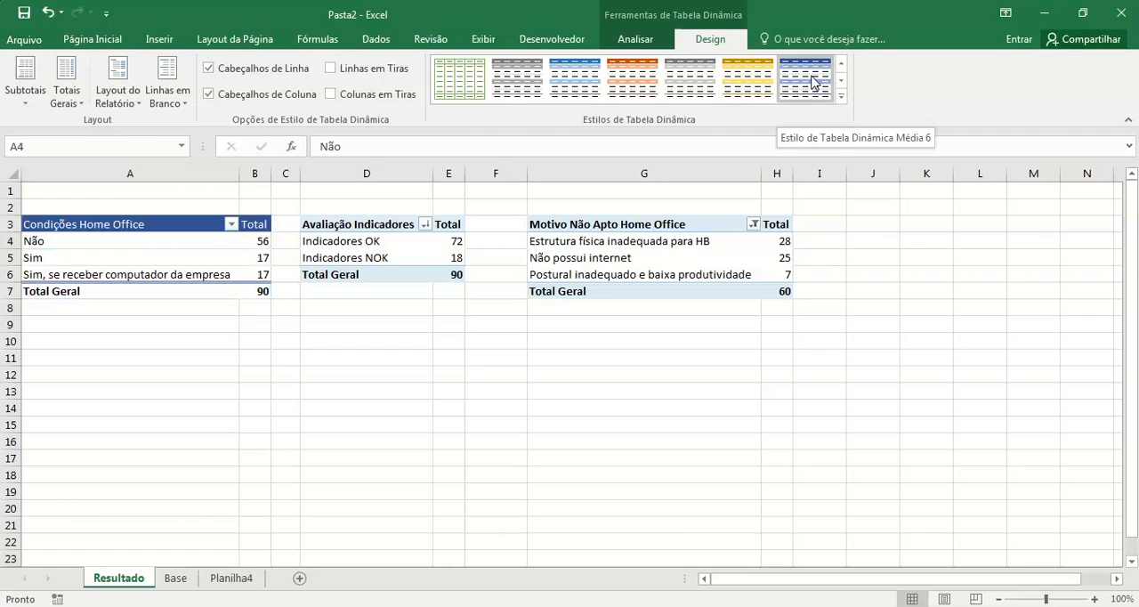
pyautogui.click(811, 82)
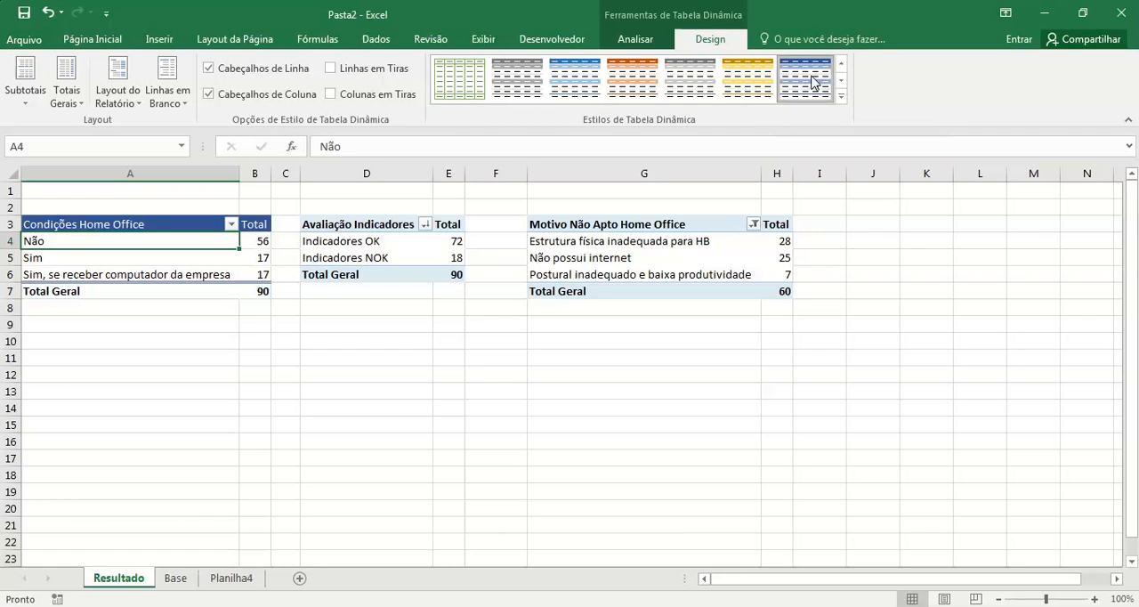
pyautogui.click(401, 224)
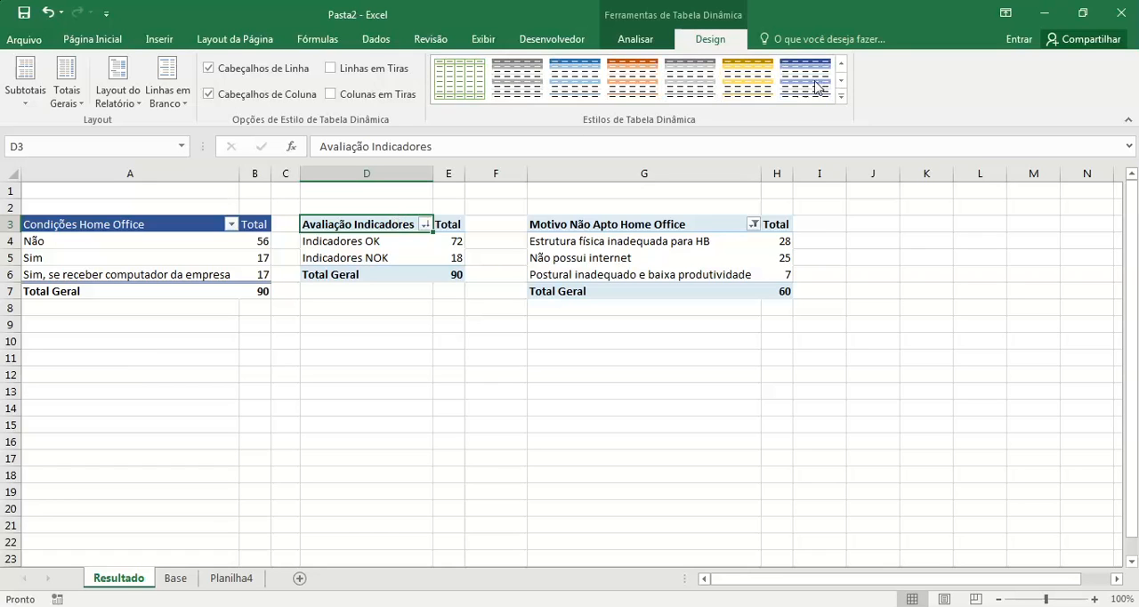
pyautogui.click(668, 222)
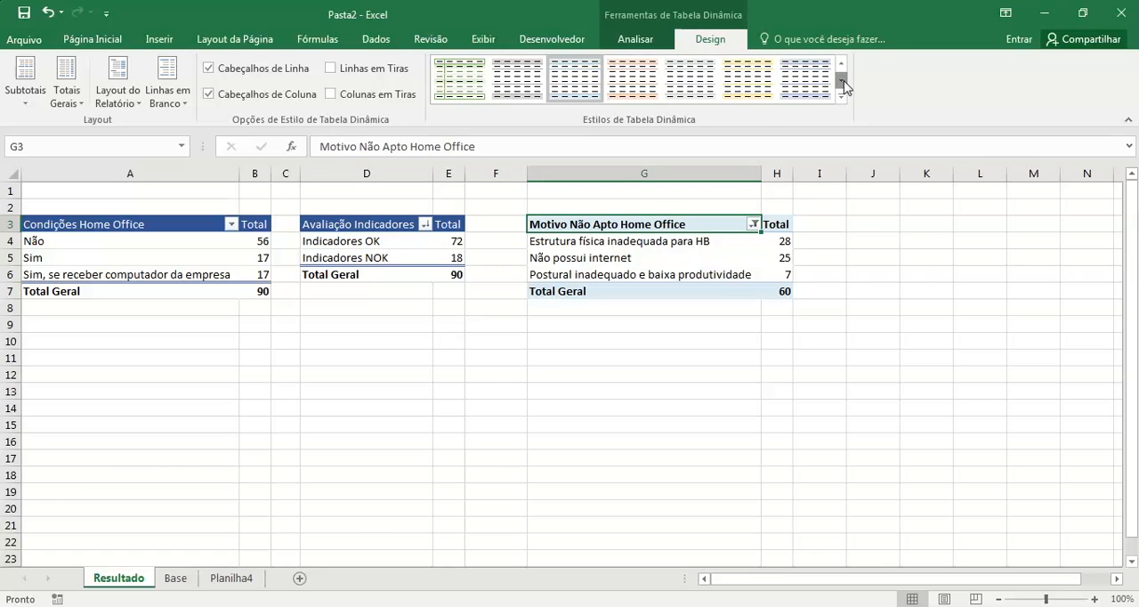
pyautogui.click(812, 85)
pyautogui.click(855, 456)
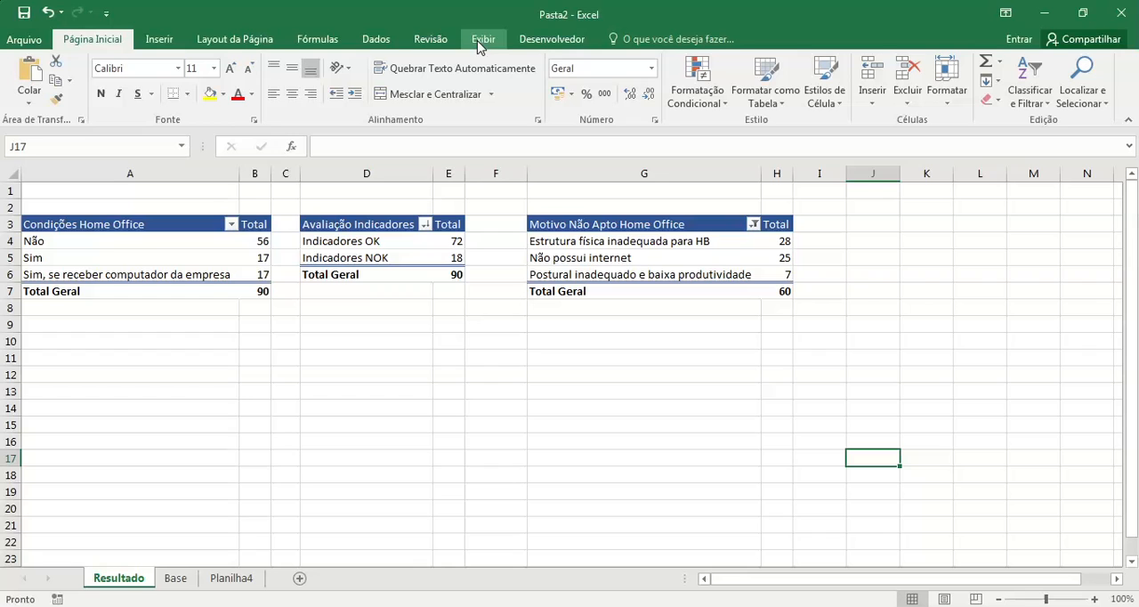
# Step: Hide the gridlines on the Resultado sheet
pyautogui.click(166, 241)
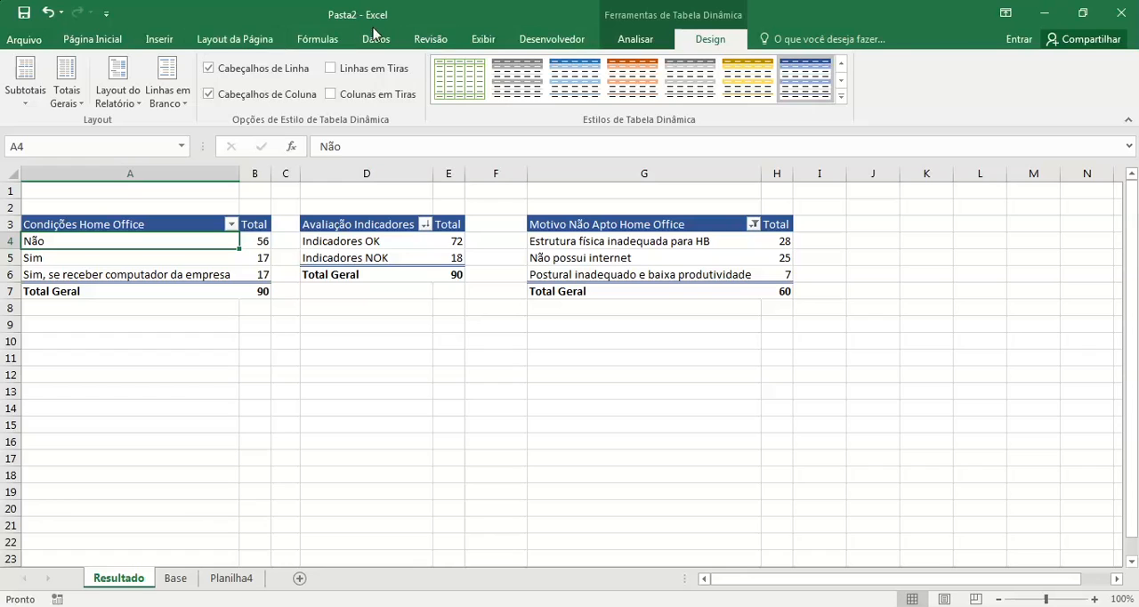
pyautogui.click(93, 40)
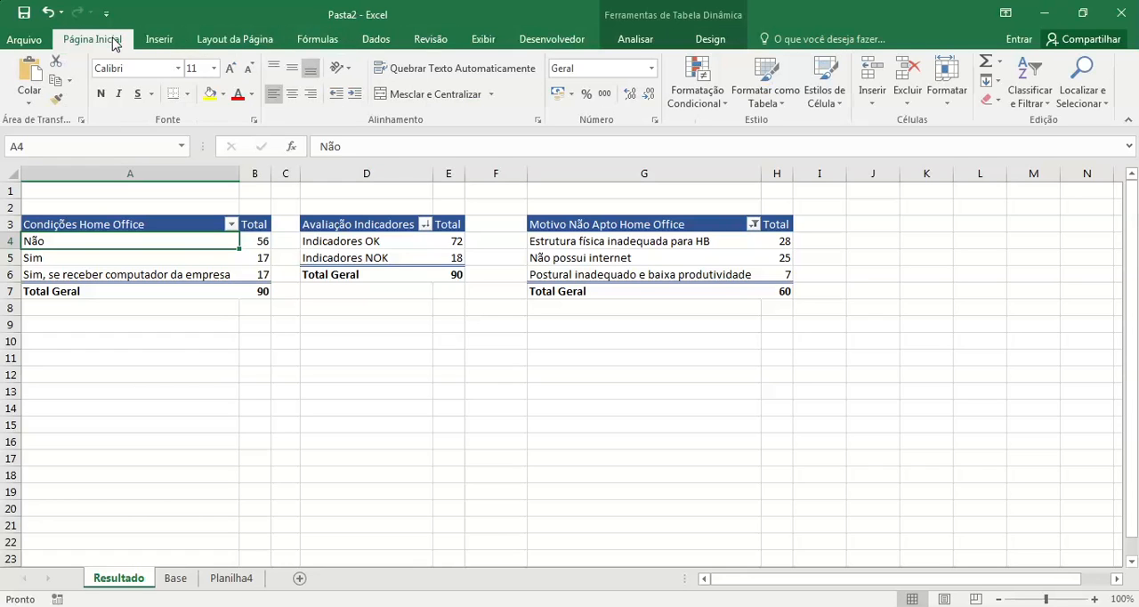
pyautogui.click(481, 40)
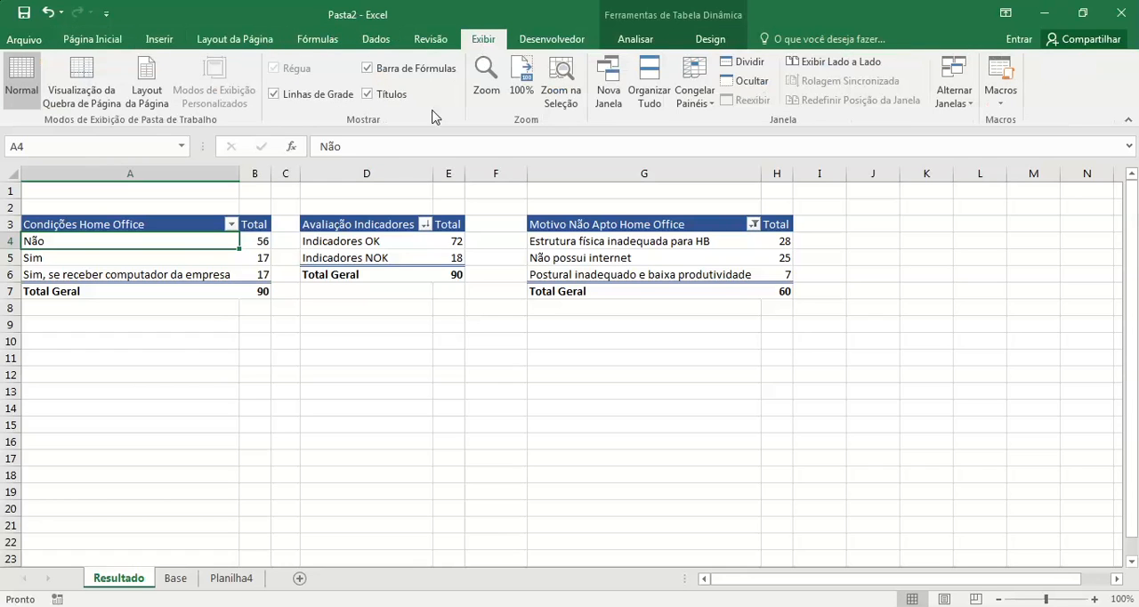
pyautogui.click(320, 96)
pyautogui.click(437, 426)
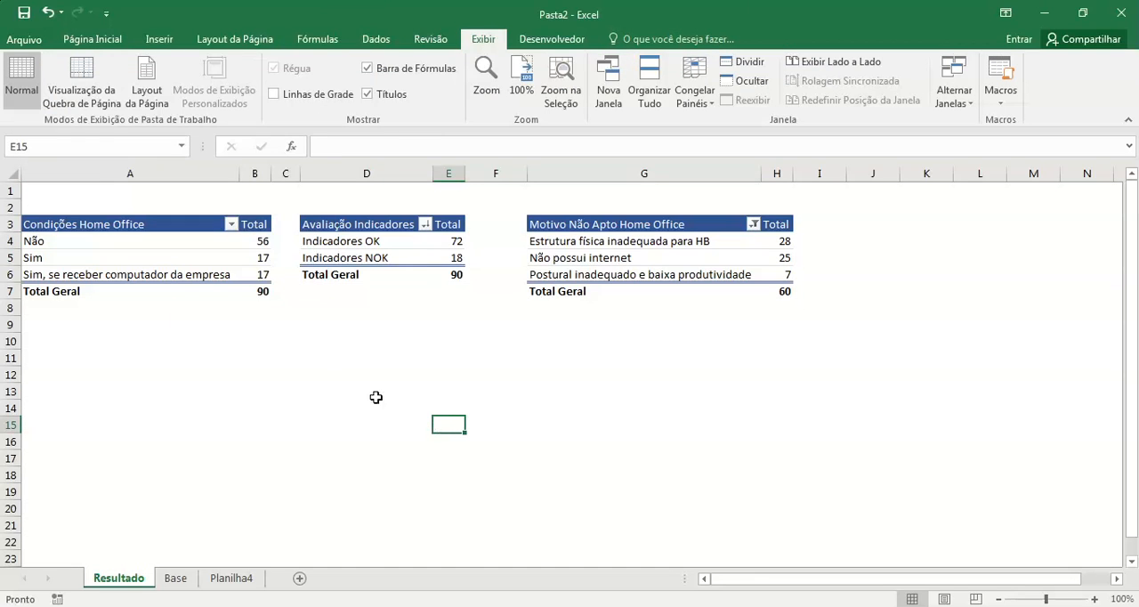
# Step: Disable automatic column-width adjustment on update in the Condições Home Office pivot table's options
pyautogui.click(102, 173)
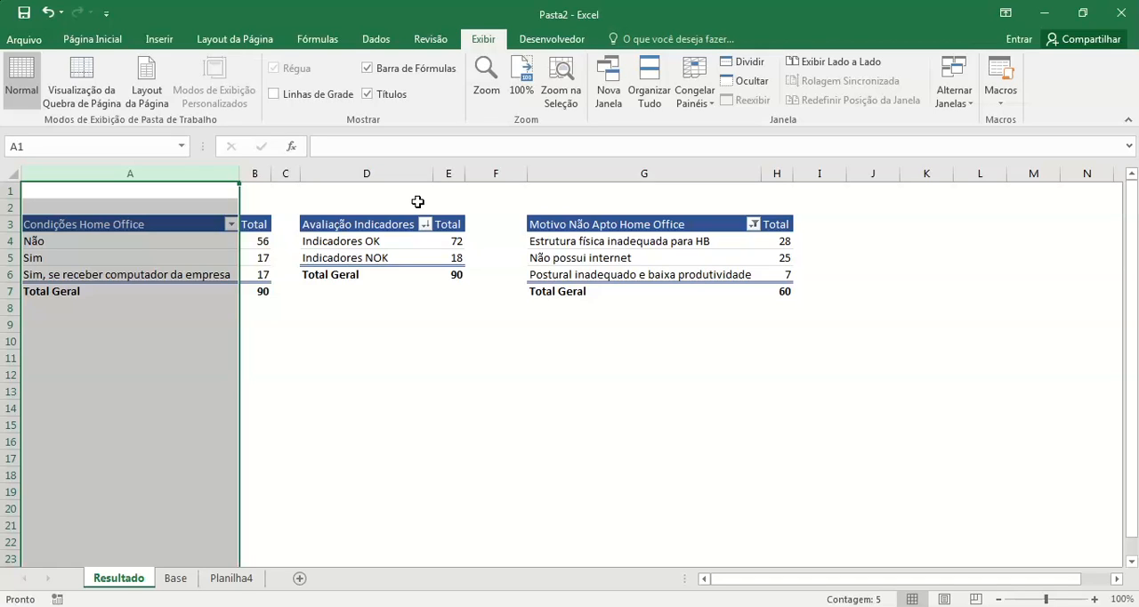
pyautogui.click(521, 408)
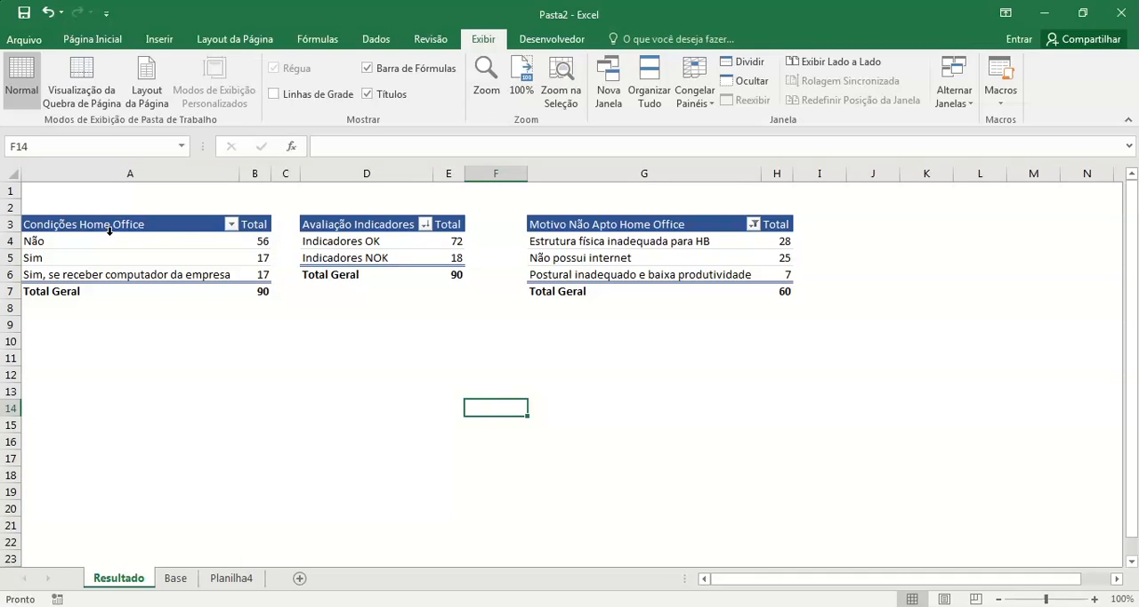
pyautogui.click(163, 240)
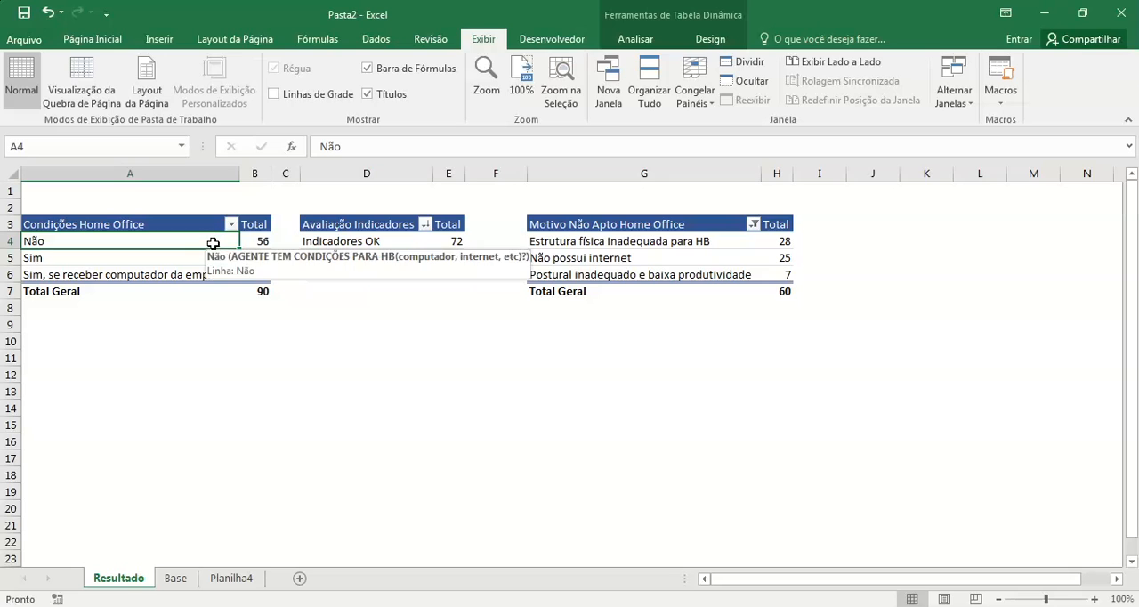
pyautogui.rightClick(213, 243)
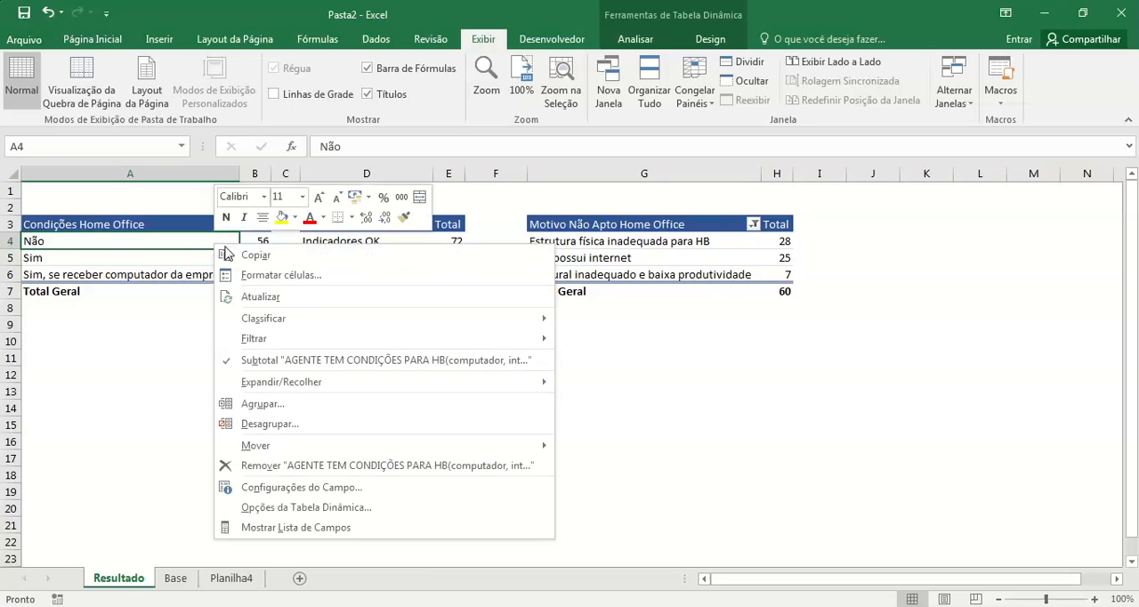
pyautogui.click(329, 509)
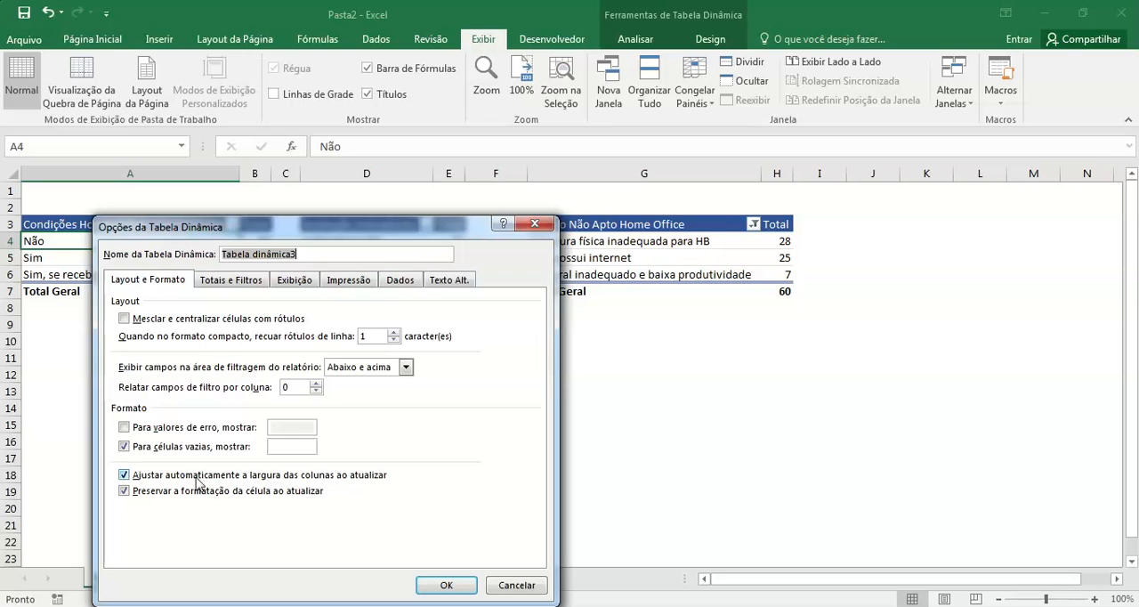
pyautogui.click(124, 475)
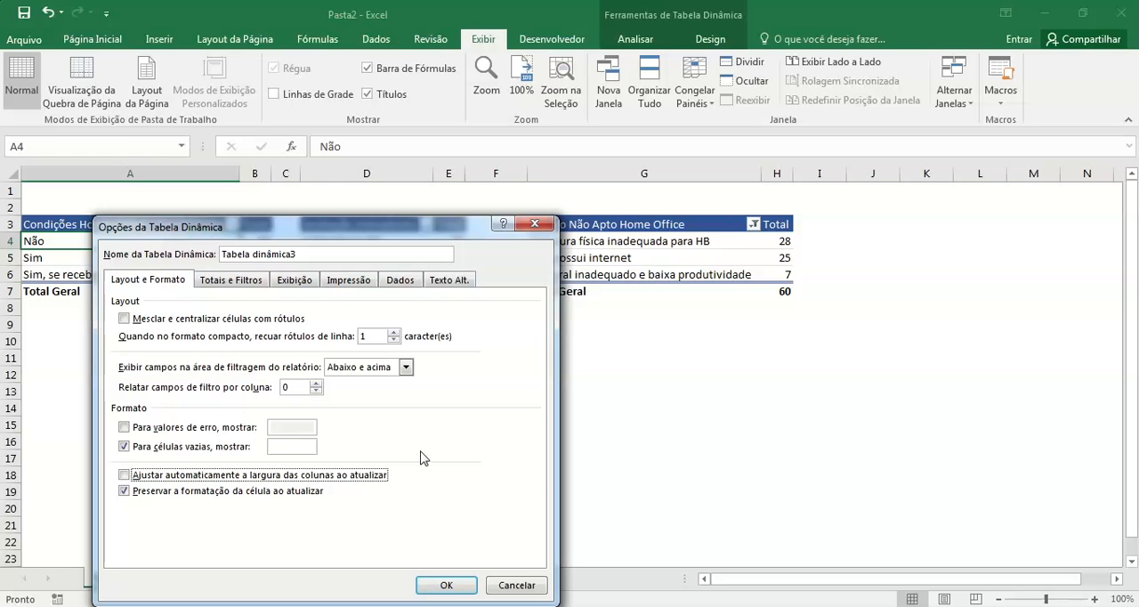
pyautogui.click(446, 586)
# Step: Disable automatic column-width adjustment on update in the Avaliação Indicadores pivot table's options
pyautogui.moveTo(368, 243); pyautogui.dragTo(371, 263)
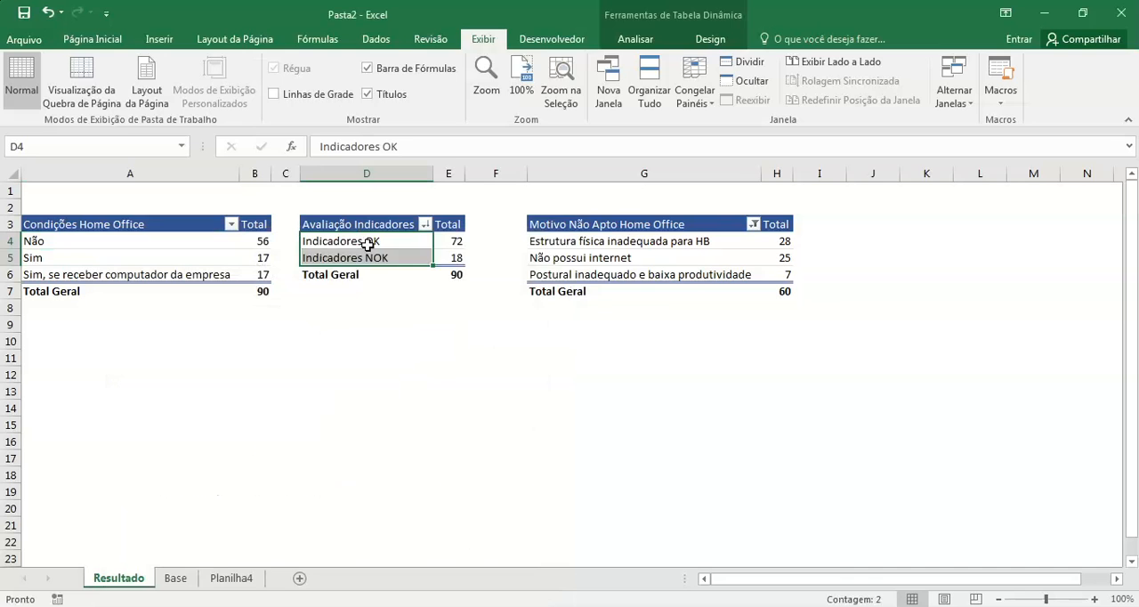
pyautogui.rightClick(368, 245)
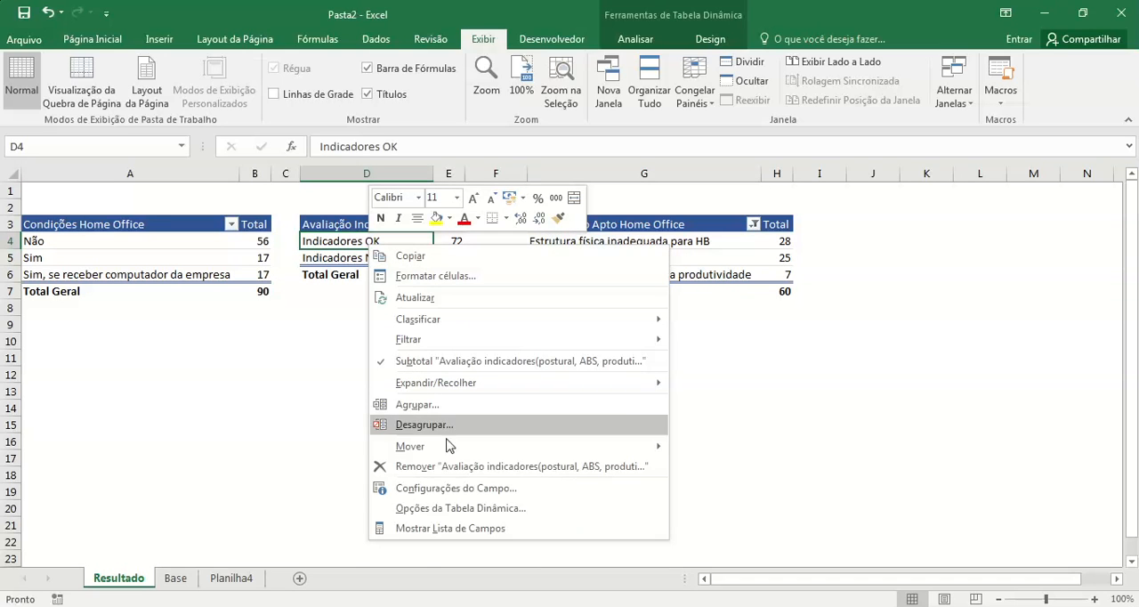
pyautogui.click(468, 508)
pyautogui.click(347, 477)
pyautogui.click(588, 584)
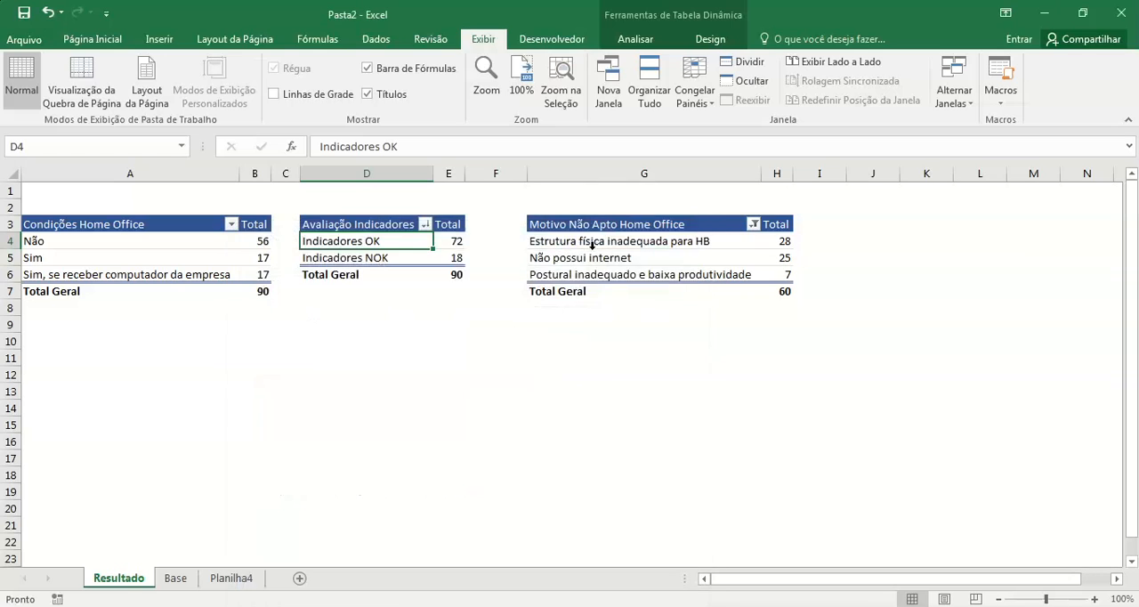
# Step: Disable automatic column-width adjustment on update in the Motivo Não Apto Home Office pivot table's options
pyautogui.click(592, 249)
pyautogui.click(587, 251)
pyautogui.click(581, 261)
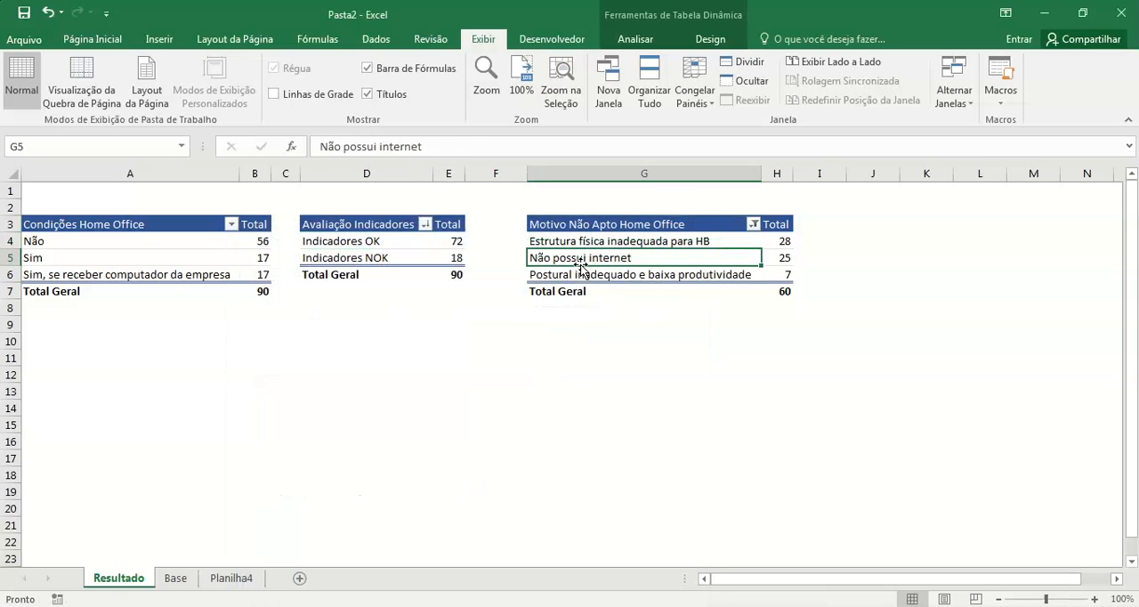
pyautogui.rightClick(623, 259)
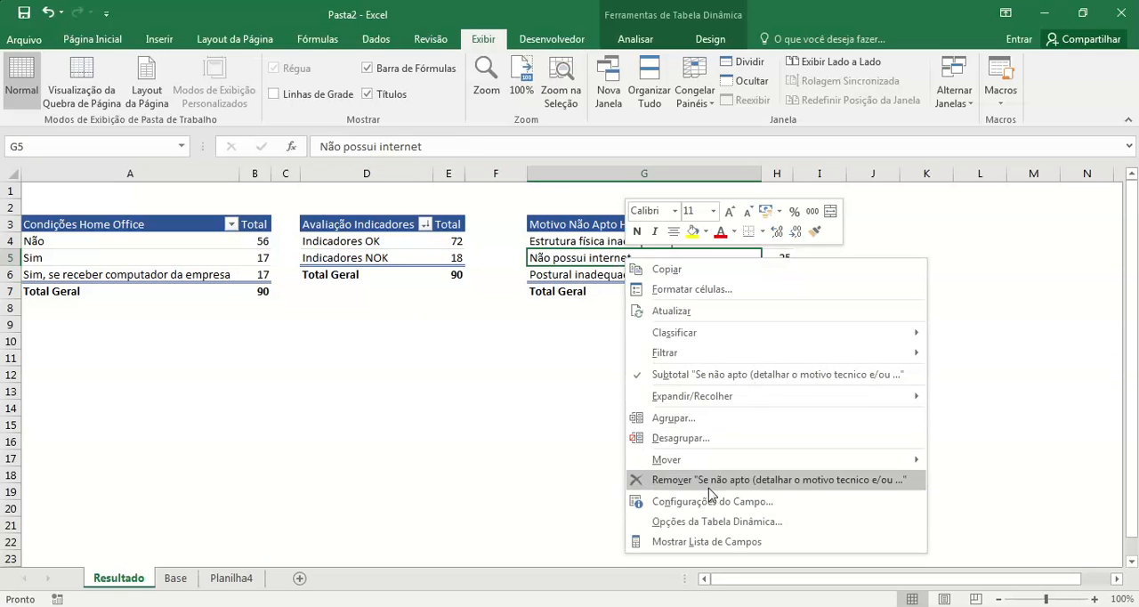
pyautogui.click(717, 522)
pyautogui.click(588, 477)
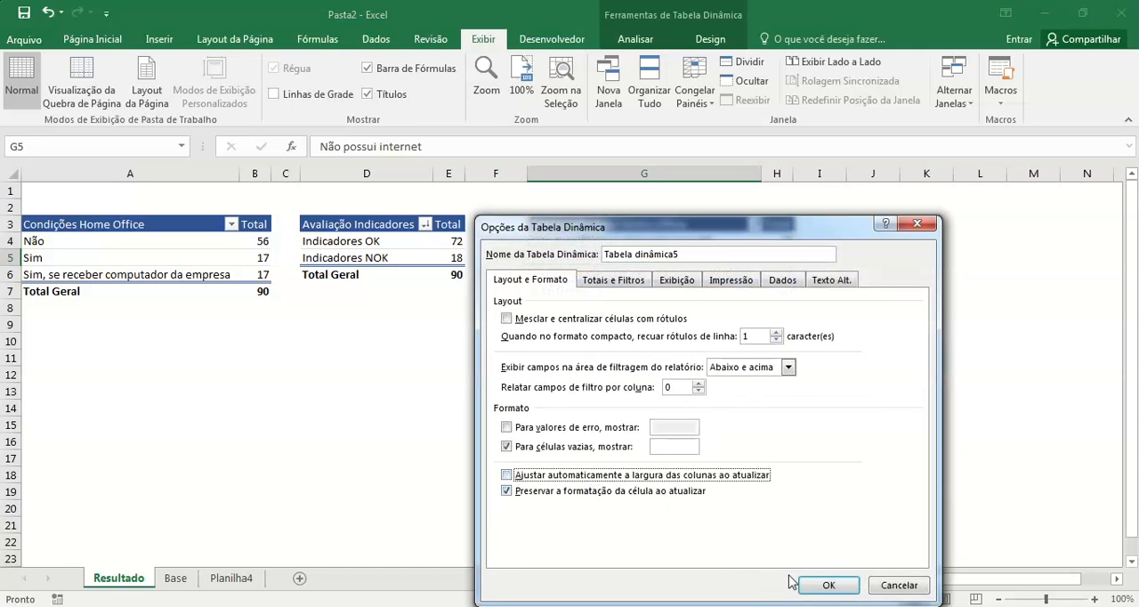
pyautogui.click(823, 584)
pyautogui.click(649, 471)
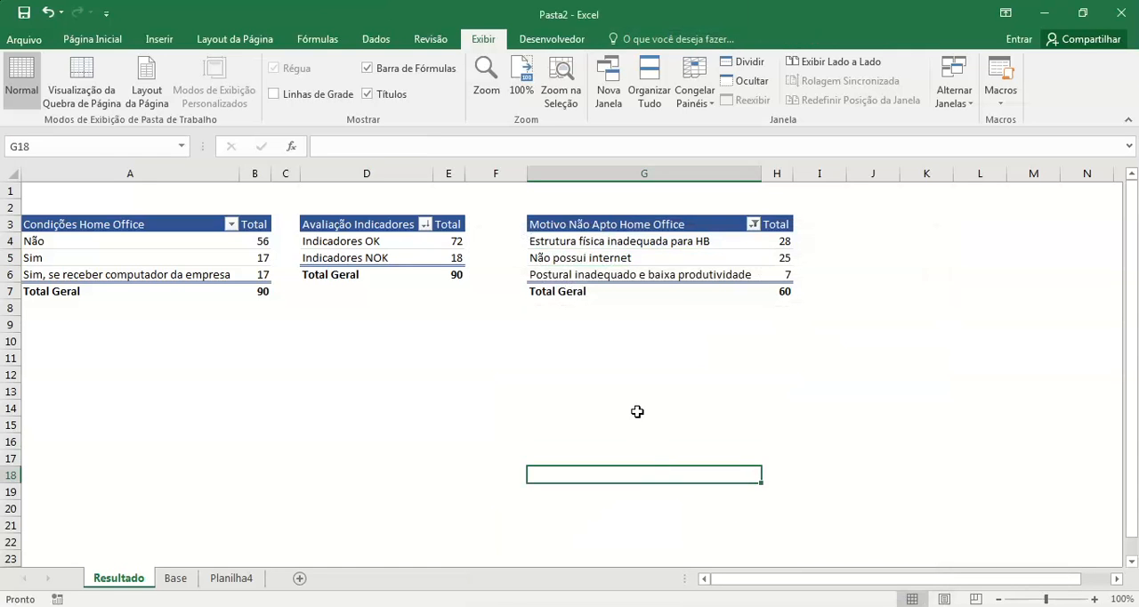
# Step: Insert three empty columns before column A on the Resultado sheet
pyautogui.click(185, 171)
pyautogui.hotkey('ctrl', '+')
pyautogui.hotkey('ctrl', '+')
pyautogui.hotkey('ctrl', '+')
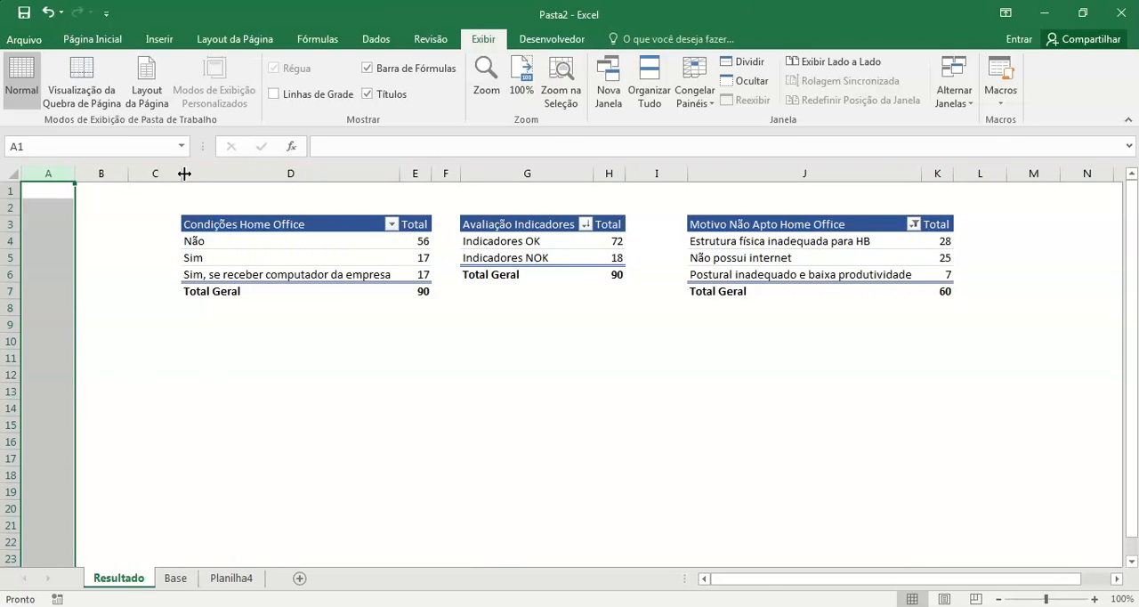
pyautogui.click(10, 191)
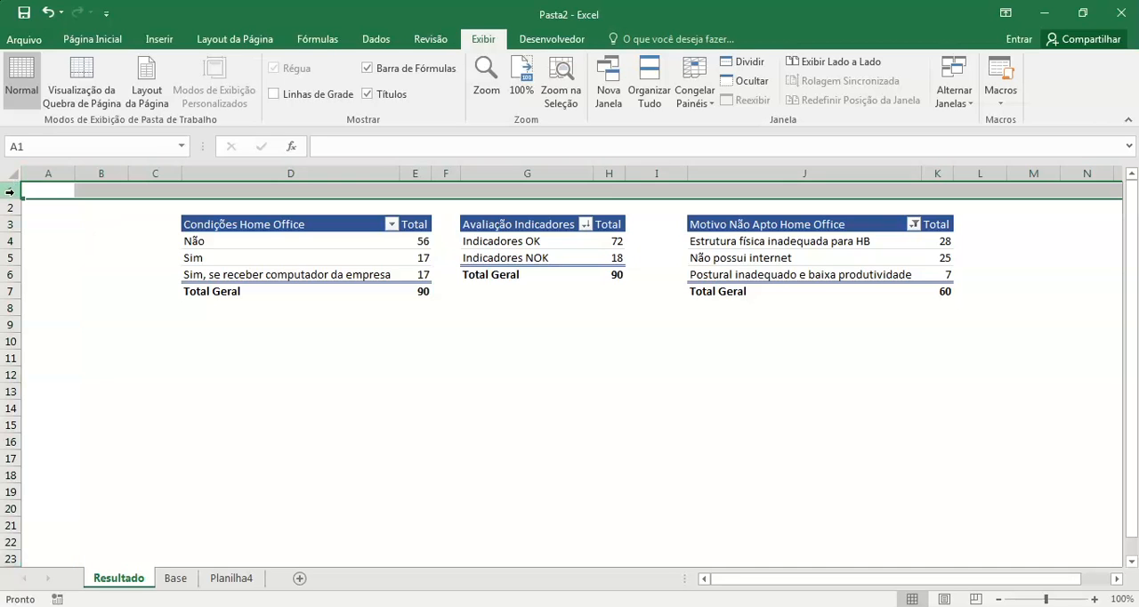
# Step: Move the Condições Home Office pivot table down so that it starts at cell D16
pyautogui.moveTo(242, 225); pyautogui.dragTo(429, 283)
pyautogui.hotkey('ctrl', 'c')
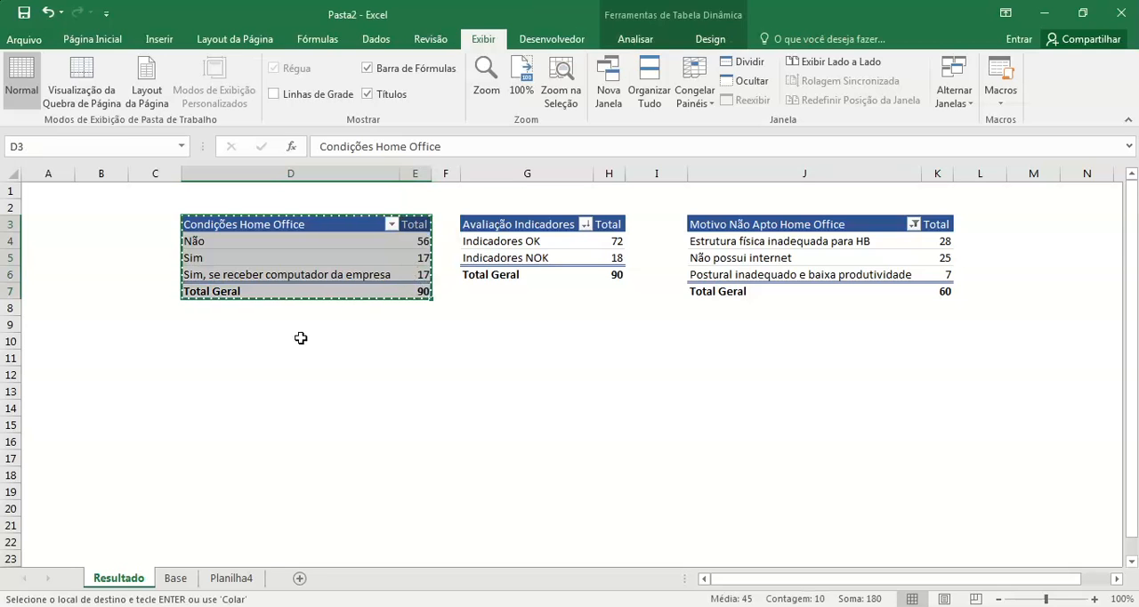
pyautogui.click(192, 437)
pyautogui.hotkey('ctrl', 'v')
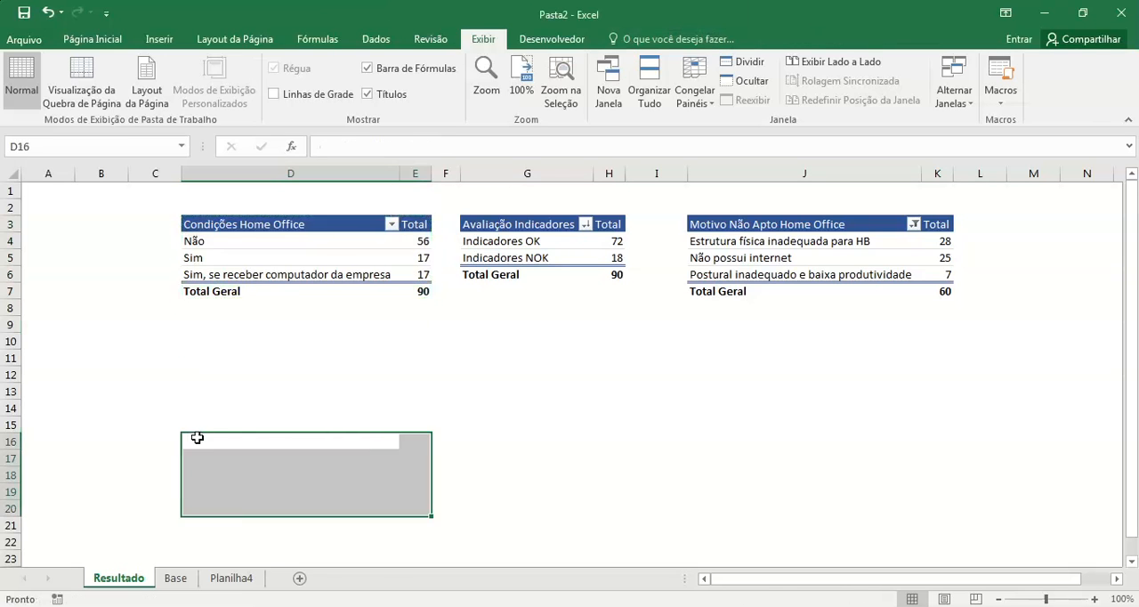
# Step: Move the Avaliação Indicadores pivot table down so that it starts at cell G16
pyautogui.moveTo(480, 228); pyautogui.dragTo(628, 276)
pyautogui.click(588, 247)
pyautogui.moveTo(522, 224); pyautogui.dragTo(613, 274)
pyautogui.hotkey('ctrl', 'x')
pyautogui.click(472, 439)
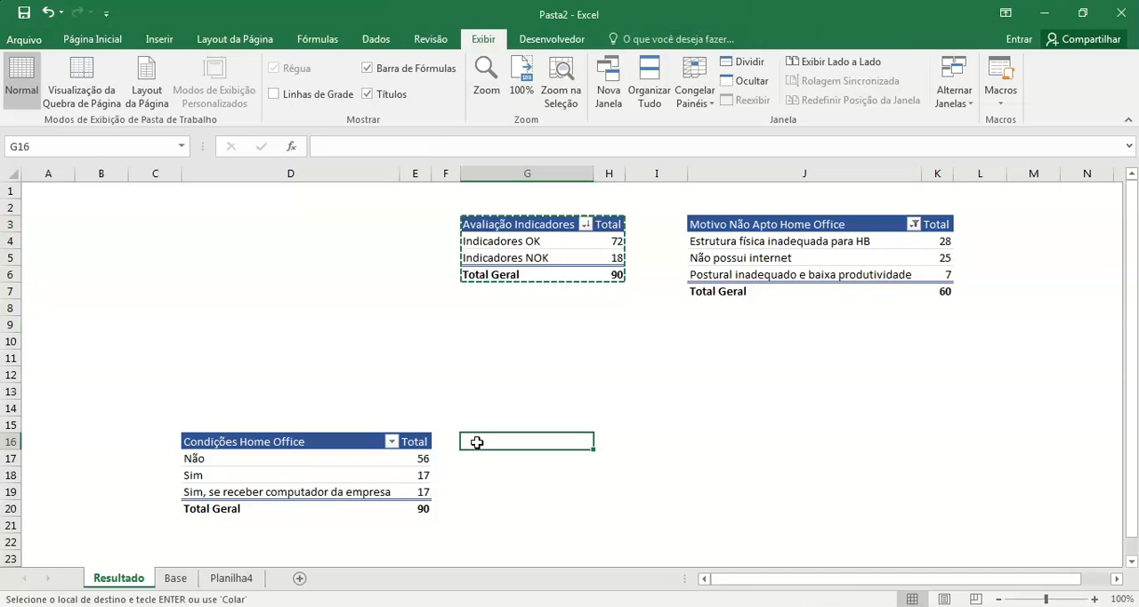
pyautogui.hotkey('ctrl', 'v')
# Step: Move the Motivo Não Apto Home Office pivot table down so that it starts at cell J16
pyautogui.moveTo(735, 223); pyautogui.dragTo(929, 288)
pyautogui.hotkey('ctrl', 'x')
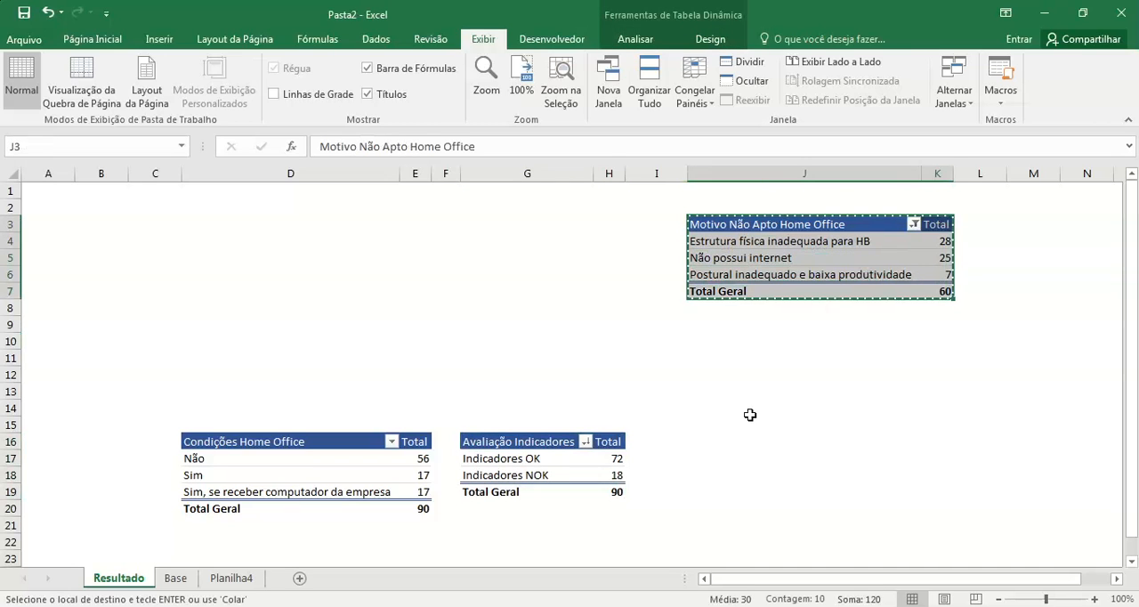
pyautogui.click(707, 440)
pyautogui.hotkey('ctrl', 'v')
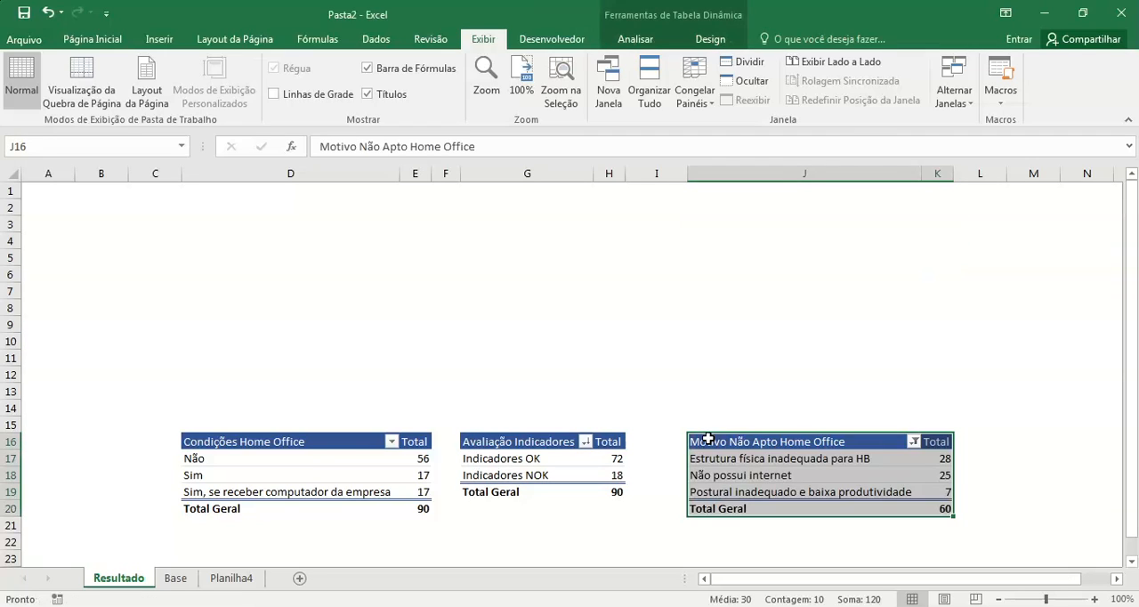
# Step: Set the width of spacer column F to 10 so that it matches spacer column I
pyautogui.click(469, 174)
pyautogui.moveTo(431, 174); pyautogui.dragTo(499, 171)
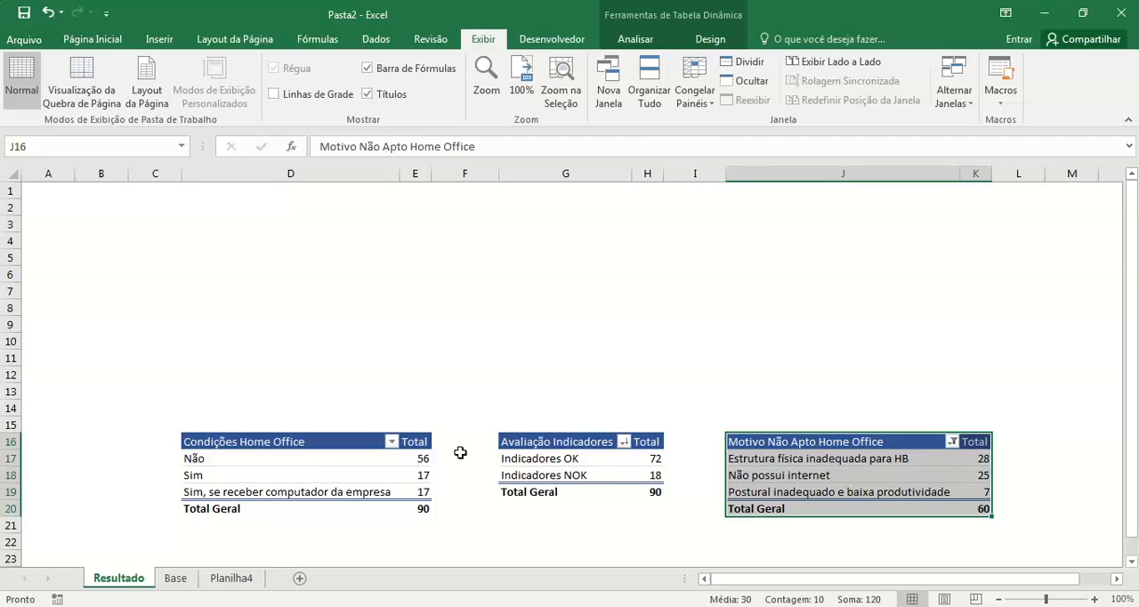
pyautogui.click(703, 176)
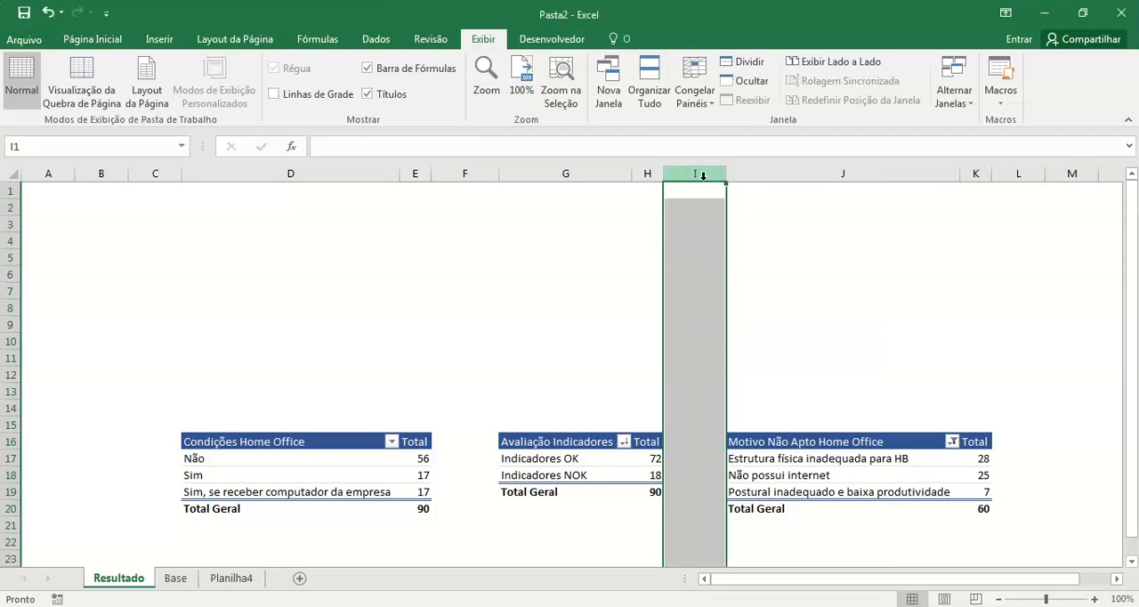
pyautogui.rightClick(700, 173)
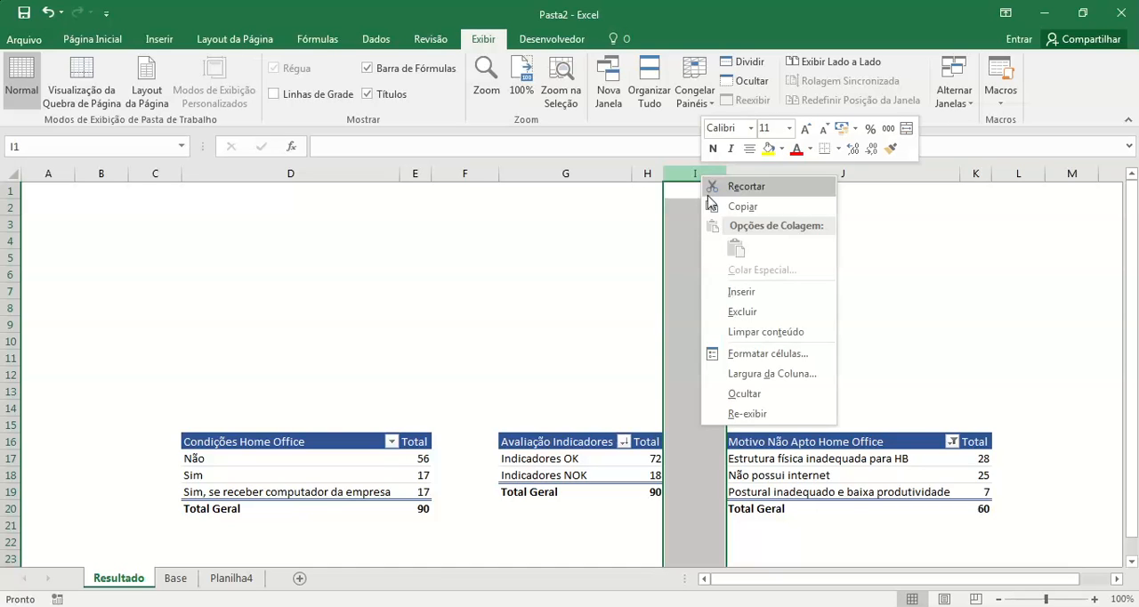
pyautogui.click(782, 376)
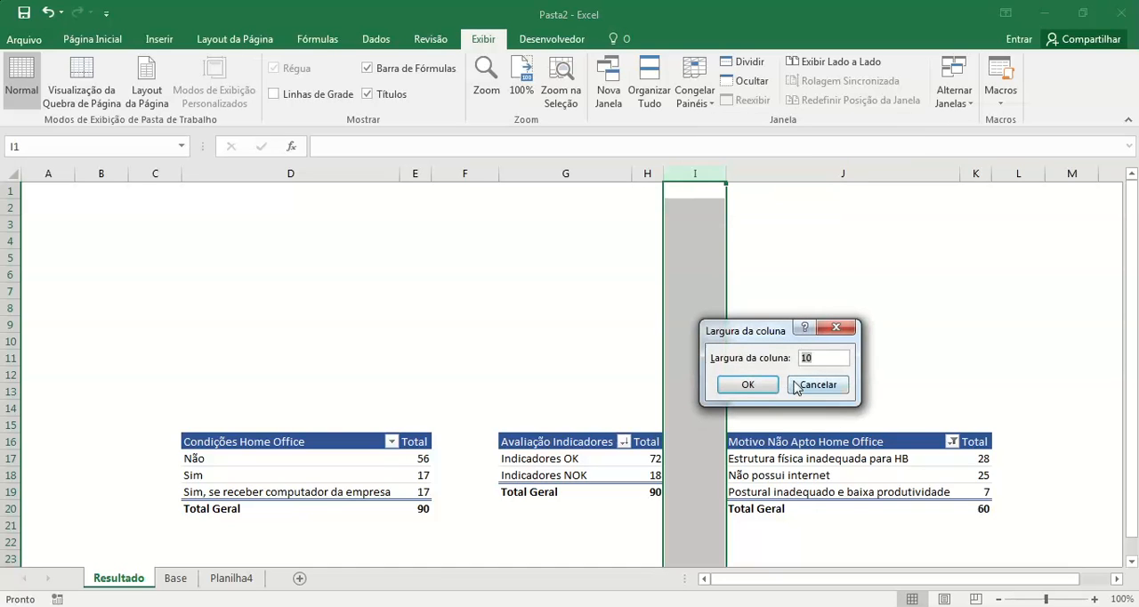
pyautogui.click(750, 385)
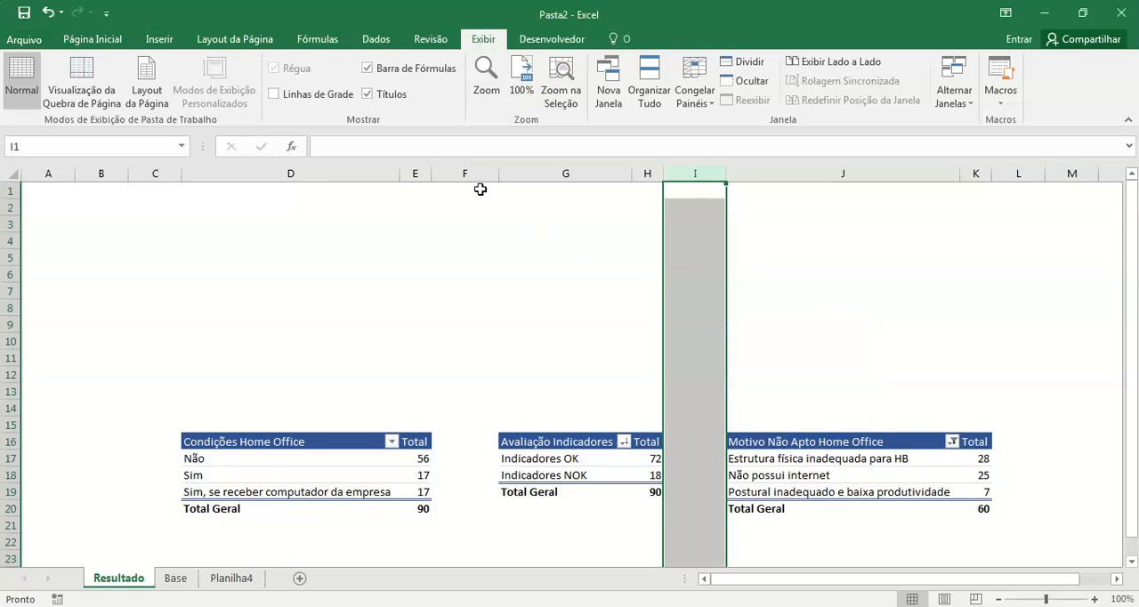
pyautogui.click(468, 171)
pyautogui.rightClick(468, 170)
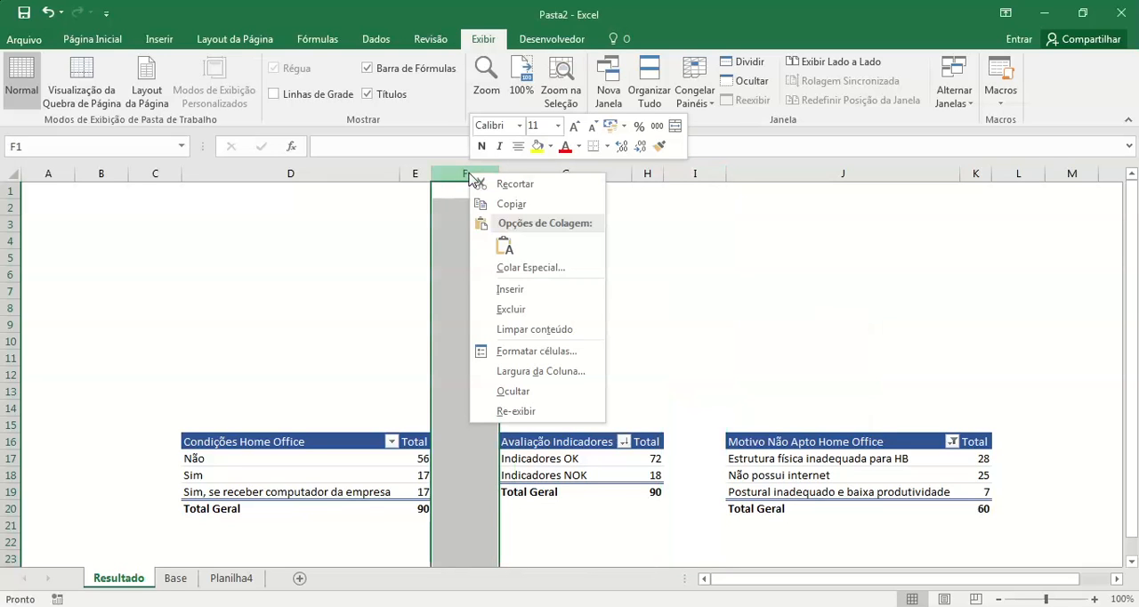
pyautogui.click(553, 374)
pyautogui.write('10')
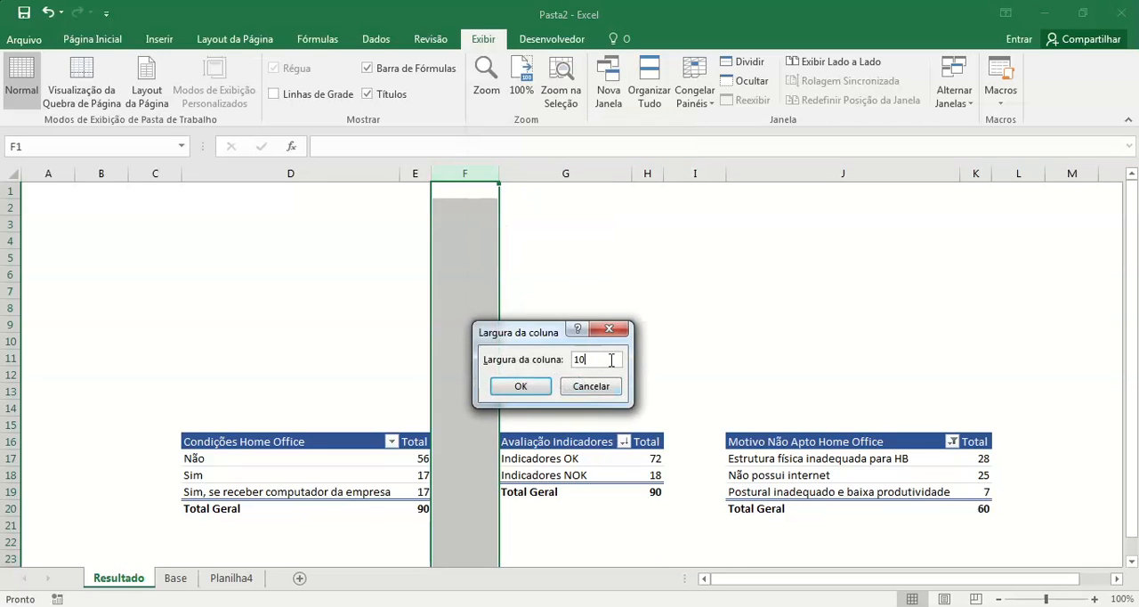
pyautogui.click(518, 389)
pyautogui.click(768, 359)
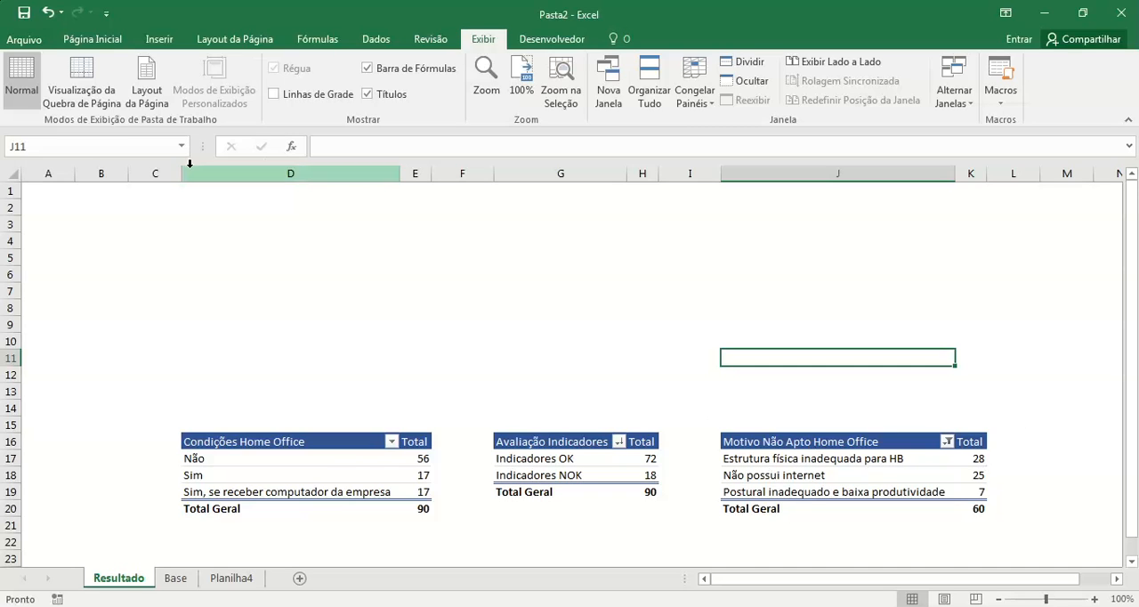
# Step: Narrow column C slightly and set the height of row 1 to 40
pyautogui.moveTo(183, 173); pyautogui.dragTo(166, 172)
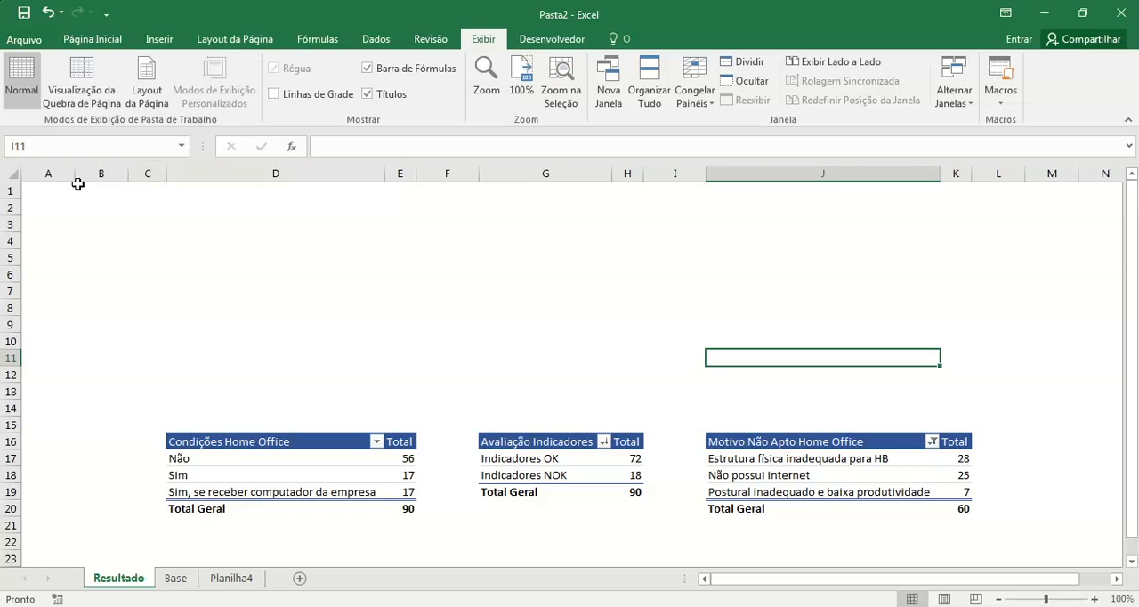
pyautogui.click(7, 189)
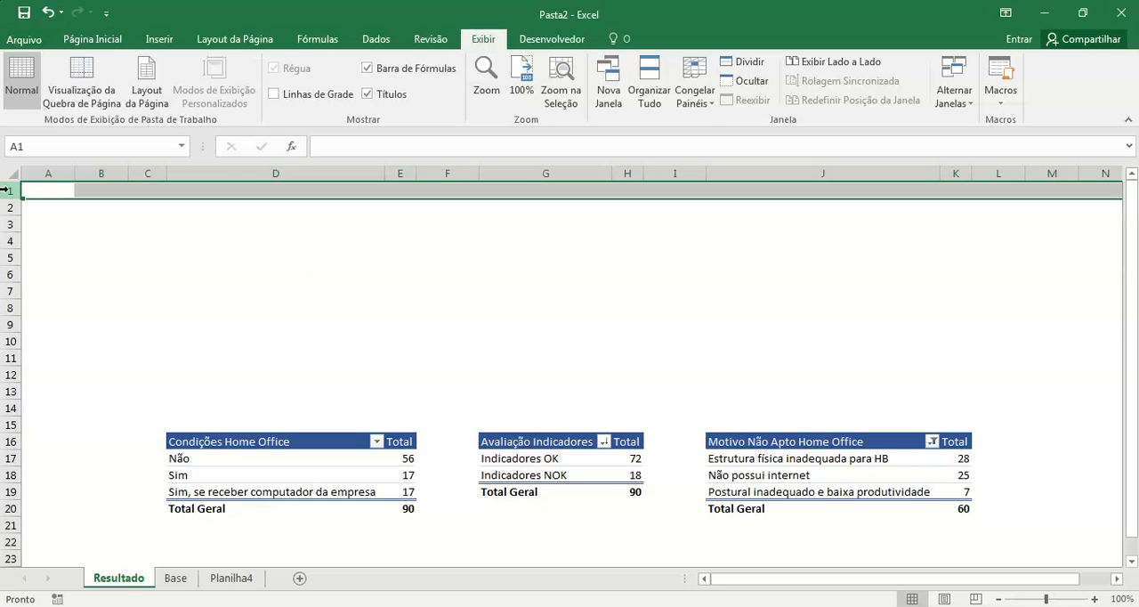
pyautogui.rightClick(7, 190)
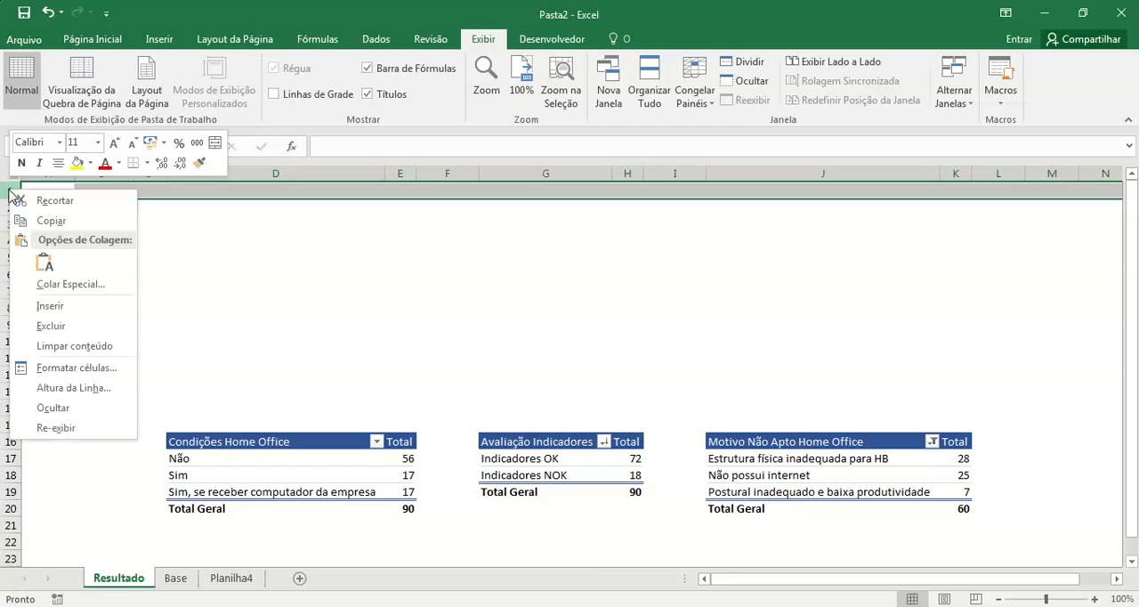
pyautogui.click(92, 388)
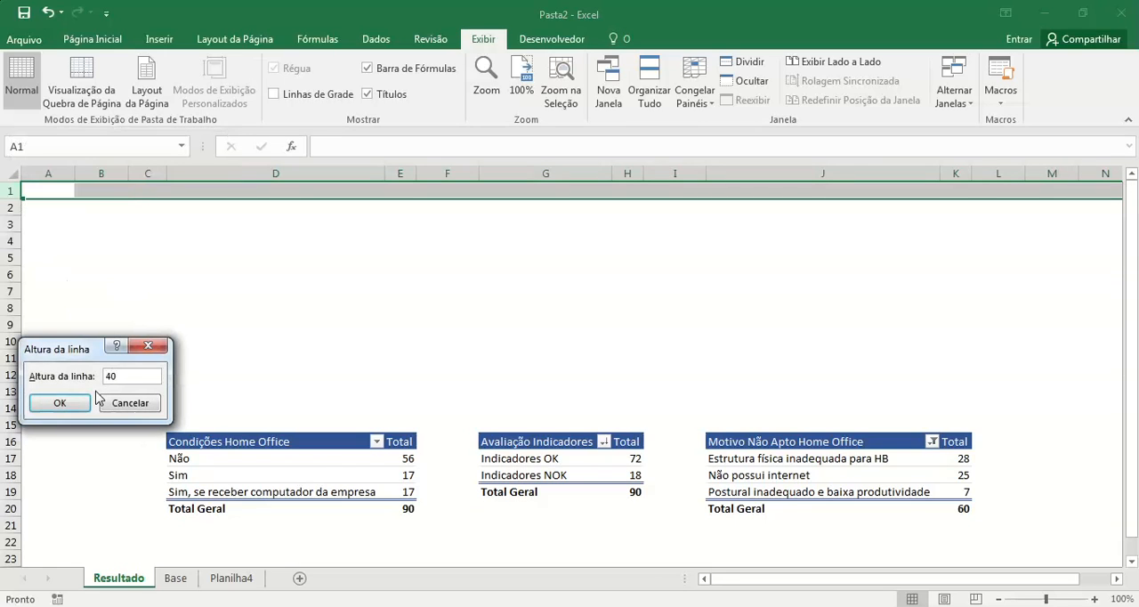
pyautogui.write('40')
pyautogui.press('Return')
pyautogui.click(541, 289)
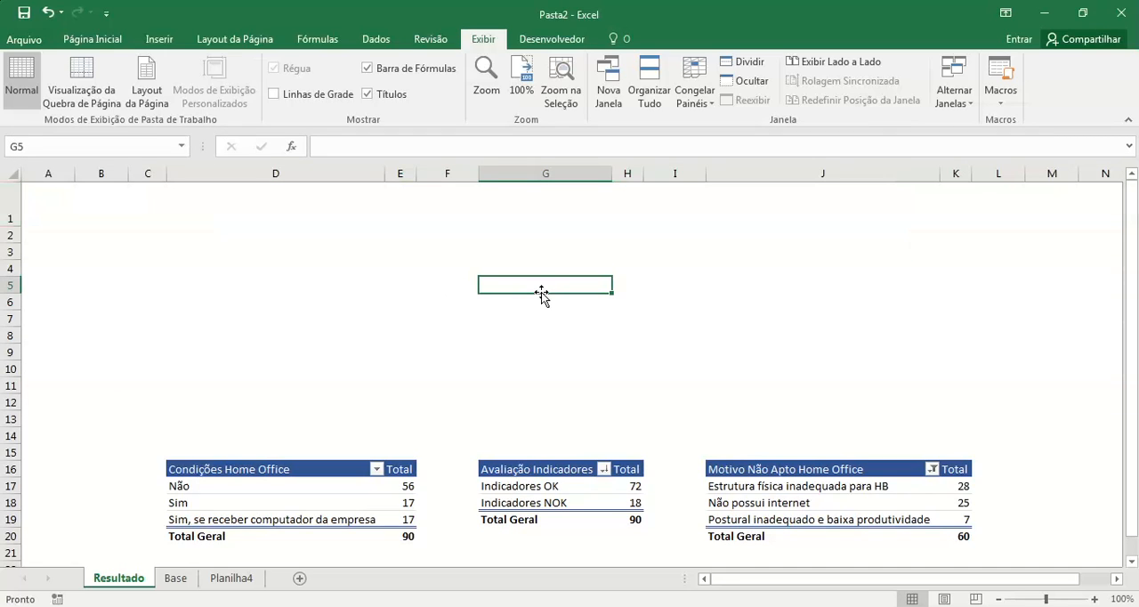
# Step: Fill the row 1 header band with the theme color Branco, Plano de Fundo 1, Mais Escuro 5%
pyautogui.click(43, 196)
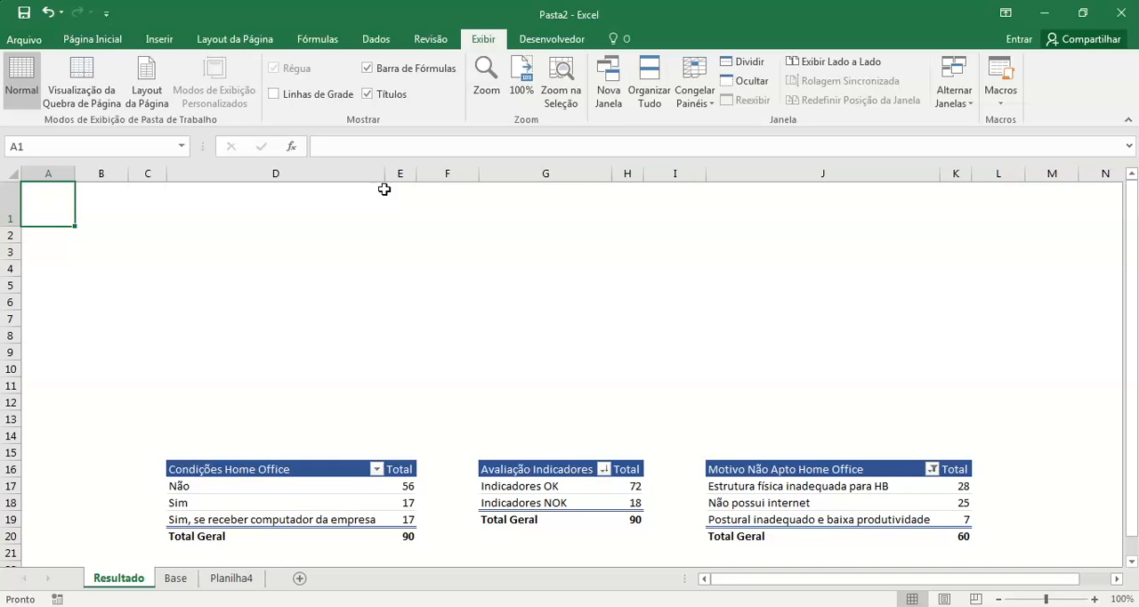
pyautogui.keyDown('shift'); pyautogui.click(1100, 199); pyautogui.keyUp('shift')
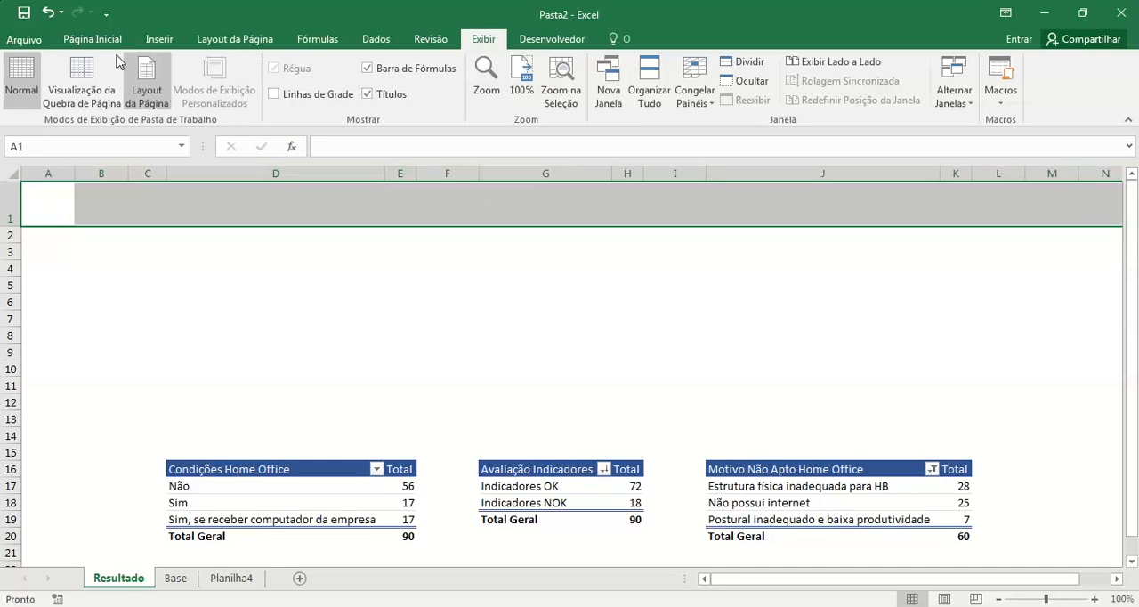
pyautogui.click(75, 43)
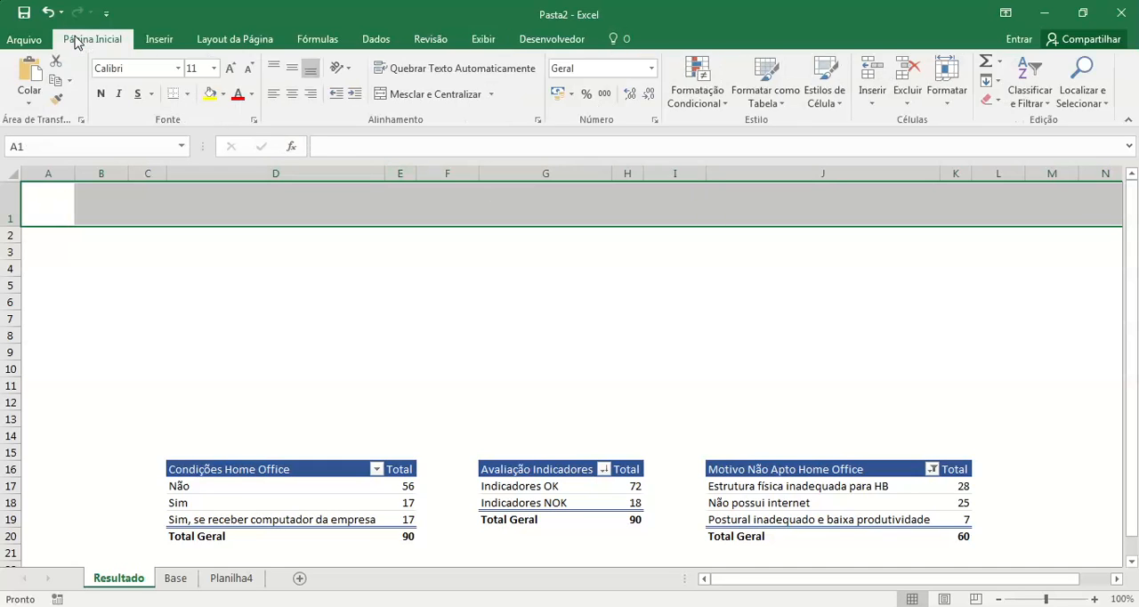
pyautogui.click(222, 95)
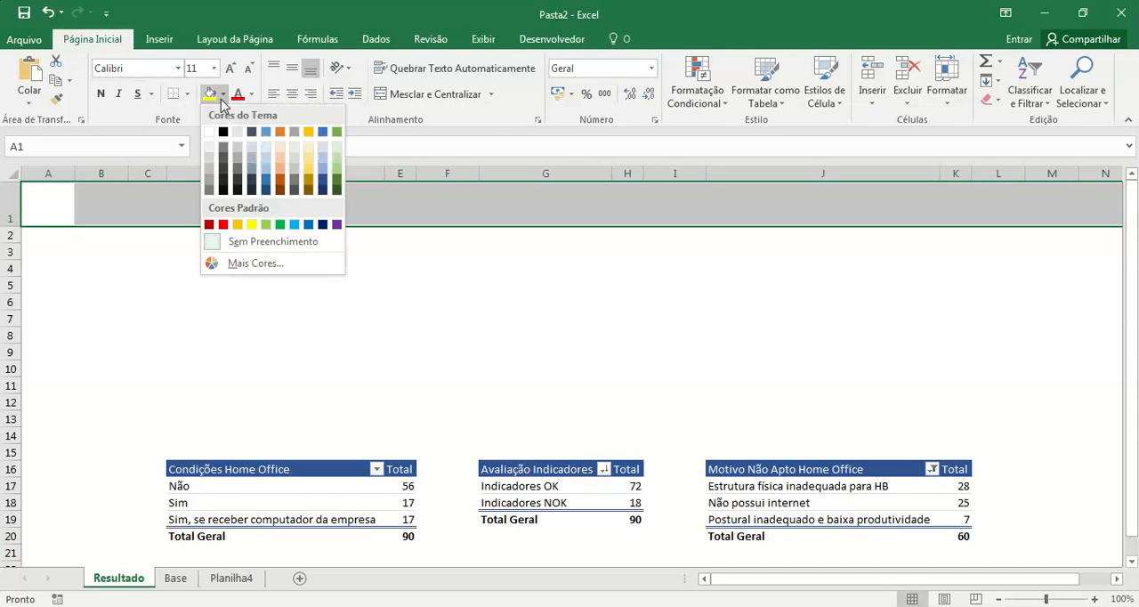
pyautogui.click(207, 149)
pyautogui.click(383, 370)
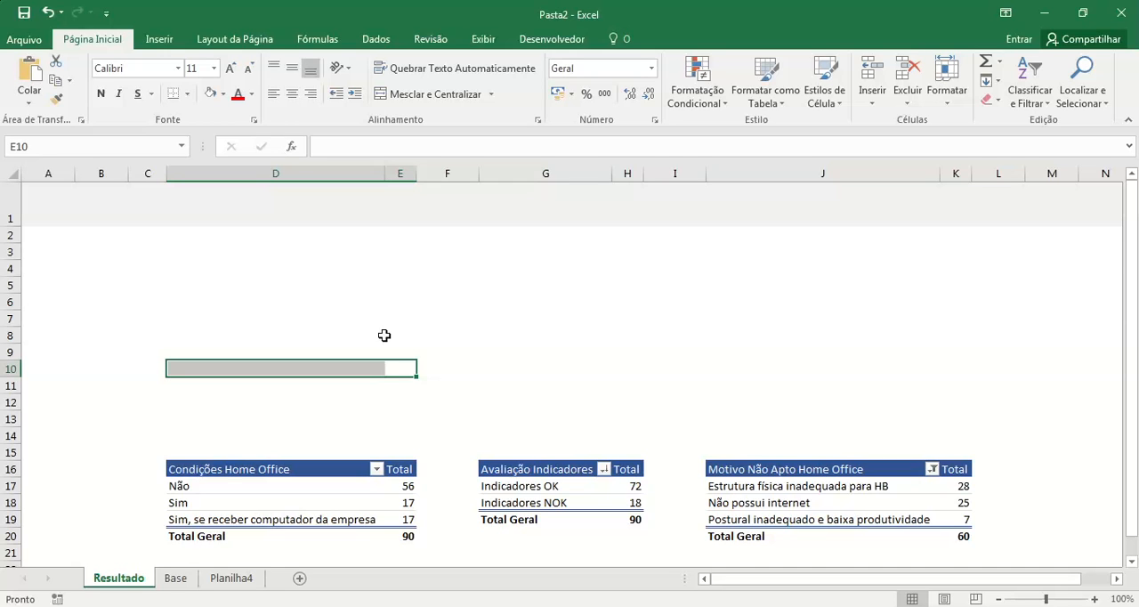
# Step: Move the three pivot charts from Planilha4 to the Resultado sheet, pasting them at cell E10
pyautogui.click(253, 581)
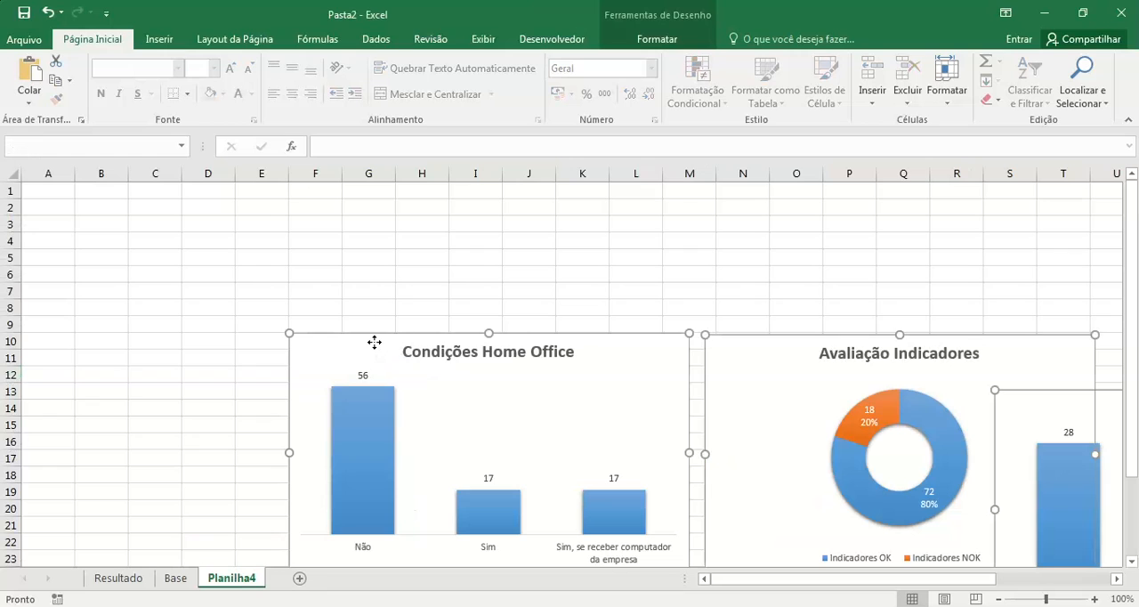
pyautogui.press('Delete')
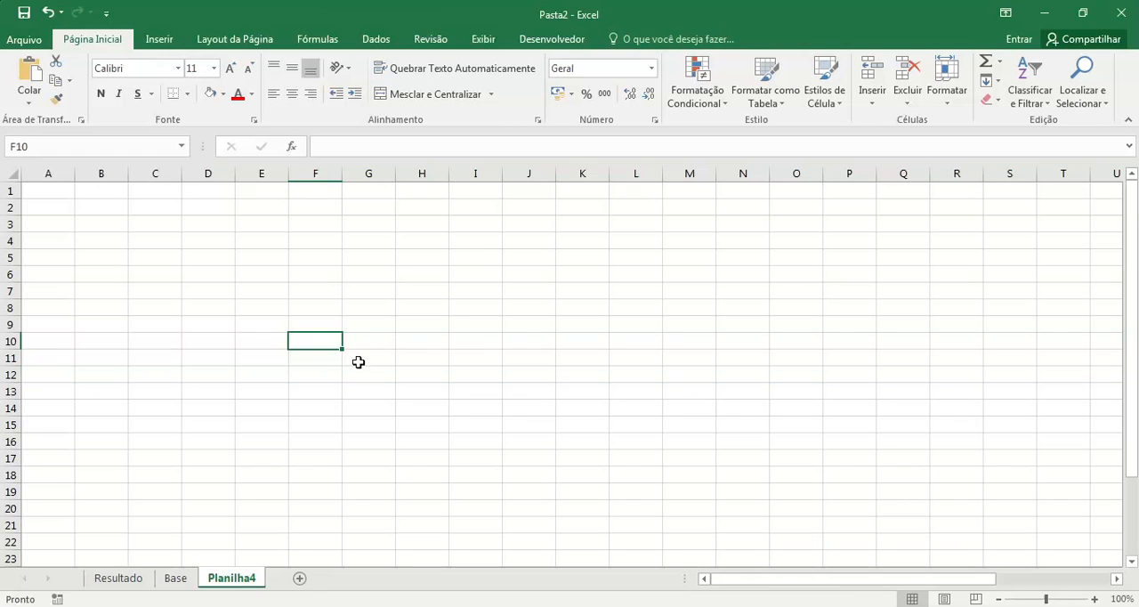
pyautogui.click(135, 583)
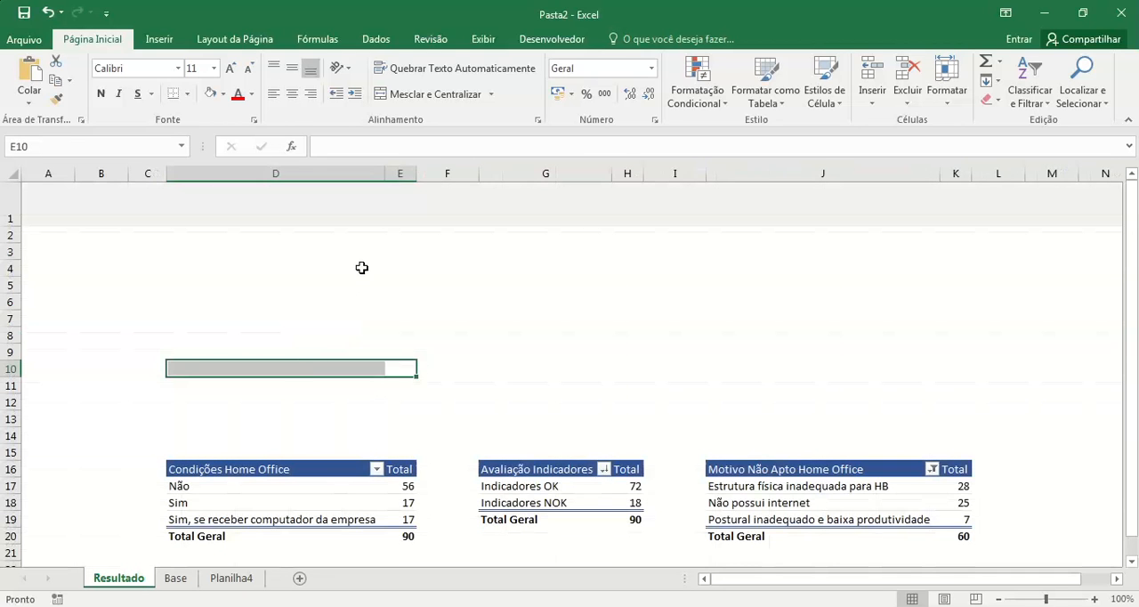
pyautogui.hotkey('ctrl', 'v')
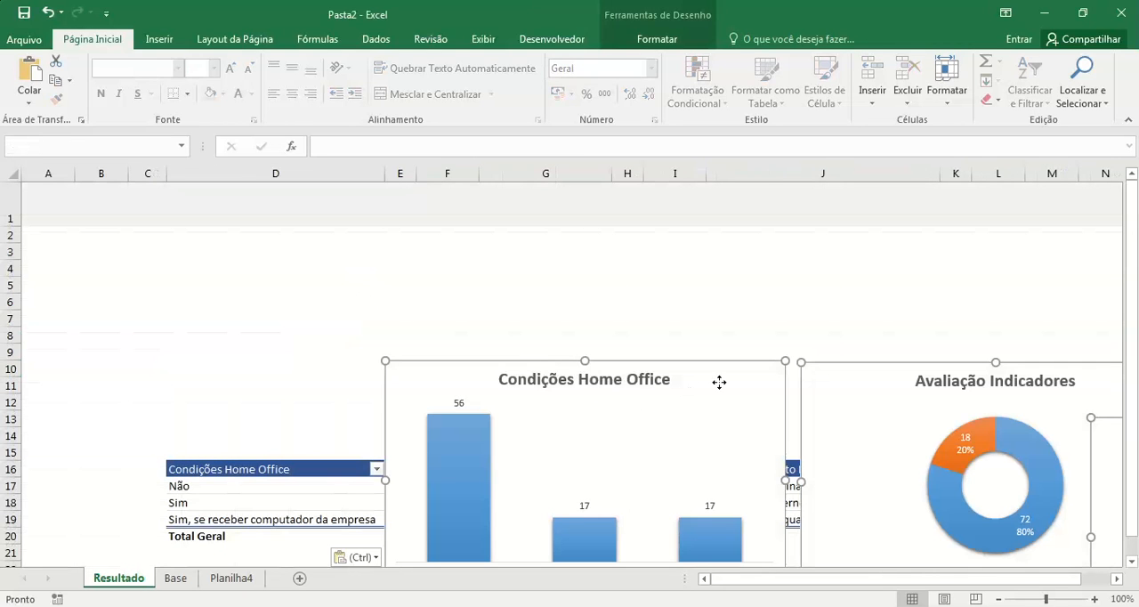
# Step: Reposition the Condições Home Office chart with its upper-left corner near cell G4, and select row 12
pyautogui.click(788, 302)
pyautogui.click(754, 386)
pyautogui.moveTo(754, 386); pyautogui.dragTo(842, 285)
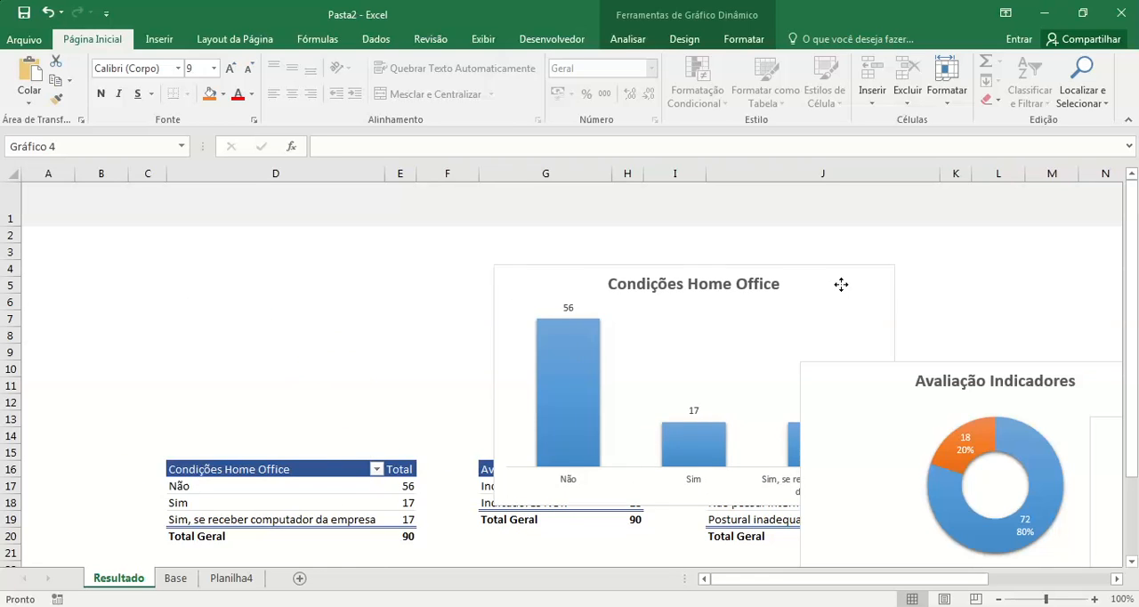
pyautogui.click(11, 402)
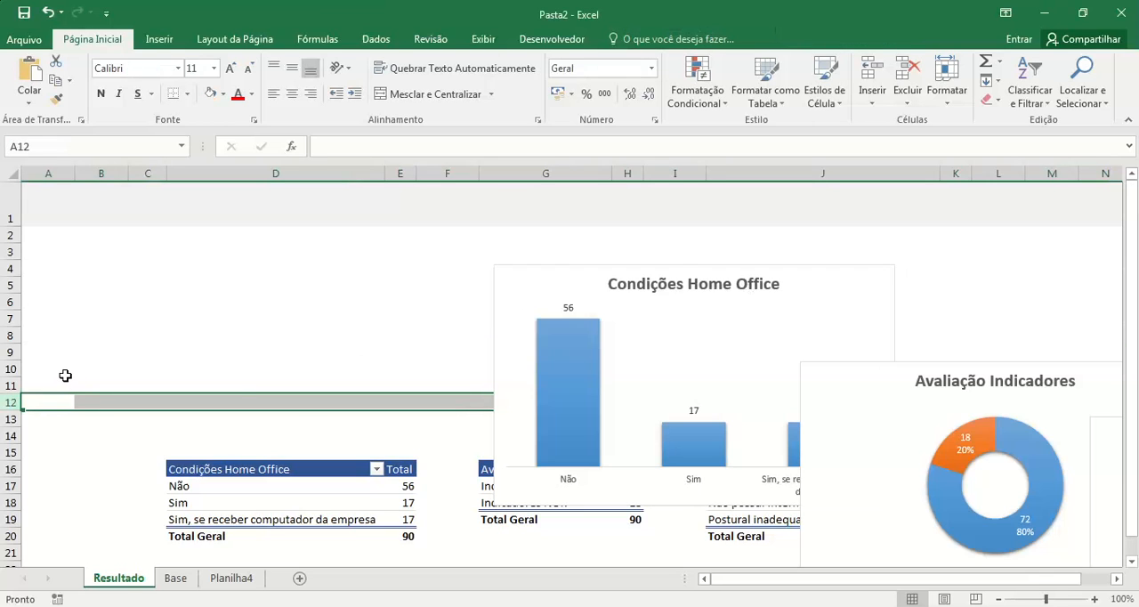
# Step: Insert two rows at row 12 and fit a smaller Condições Home Office chart directly above its pivot table, just below the header band
pyautogui.hotkey('ctrl', '+')
pyautogui.hotkey('ctrl', '+')
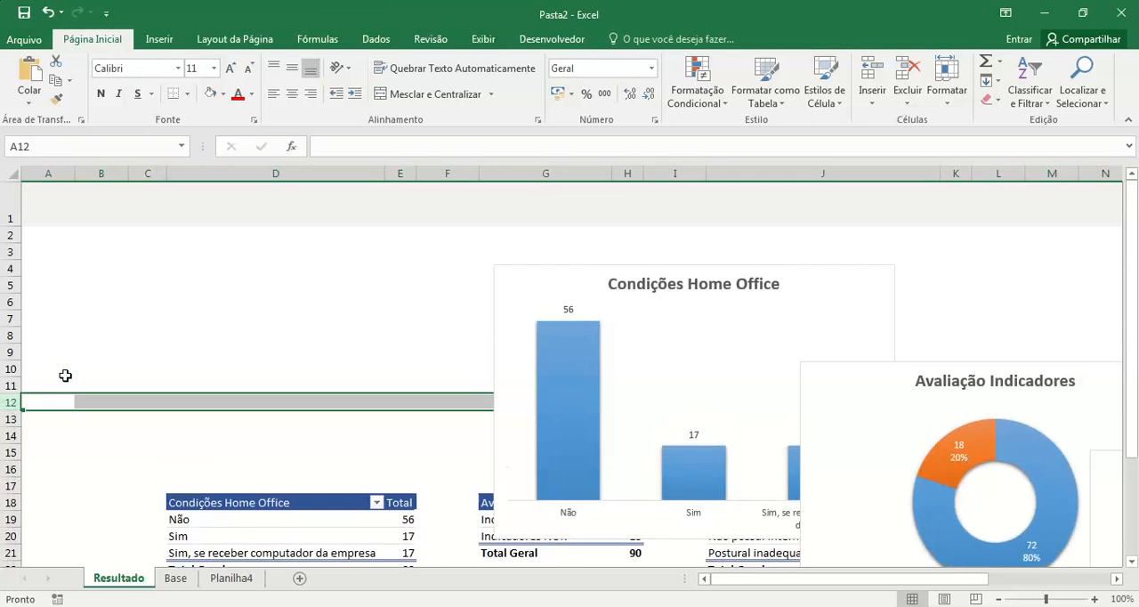
pyautogui.click(1001, 600)
pyautogui.click(1000, 599)
pyautogui.click(1000, 599)
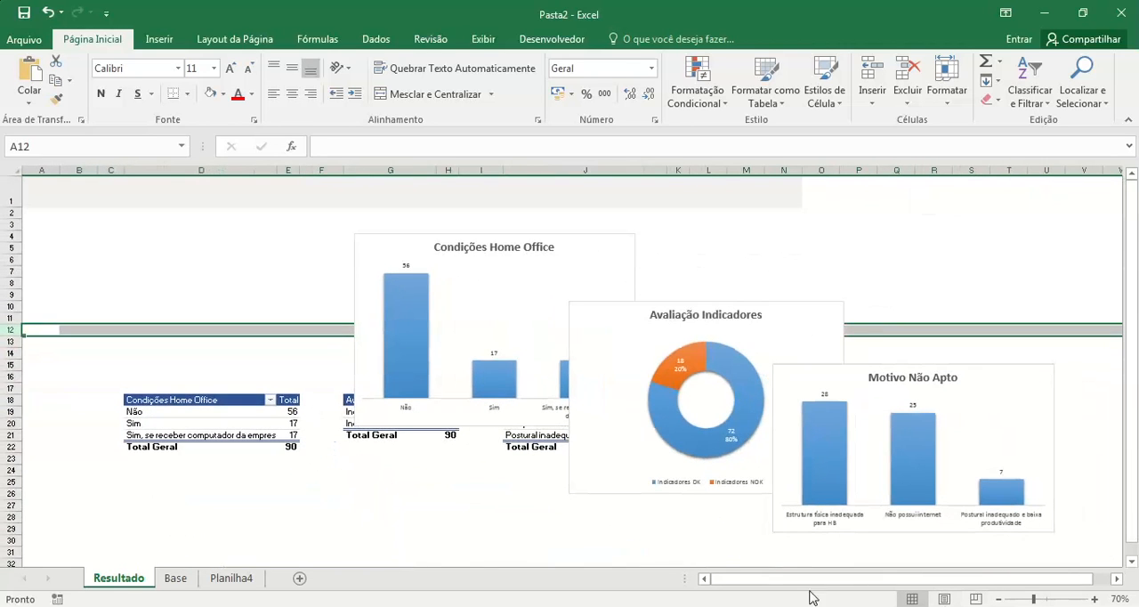
pyautogui.click(554, 247)
pyautogui.moveTo(614, 257); pyautogui.dragTo(375, 237)
pyautogui.moveTo(397, 403); pyautogui.dragTo(323, 392)
pyautogui.click(294, 244)
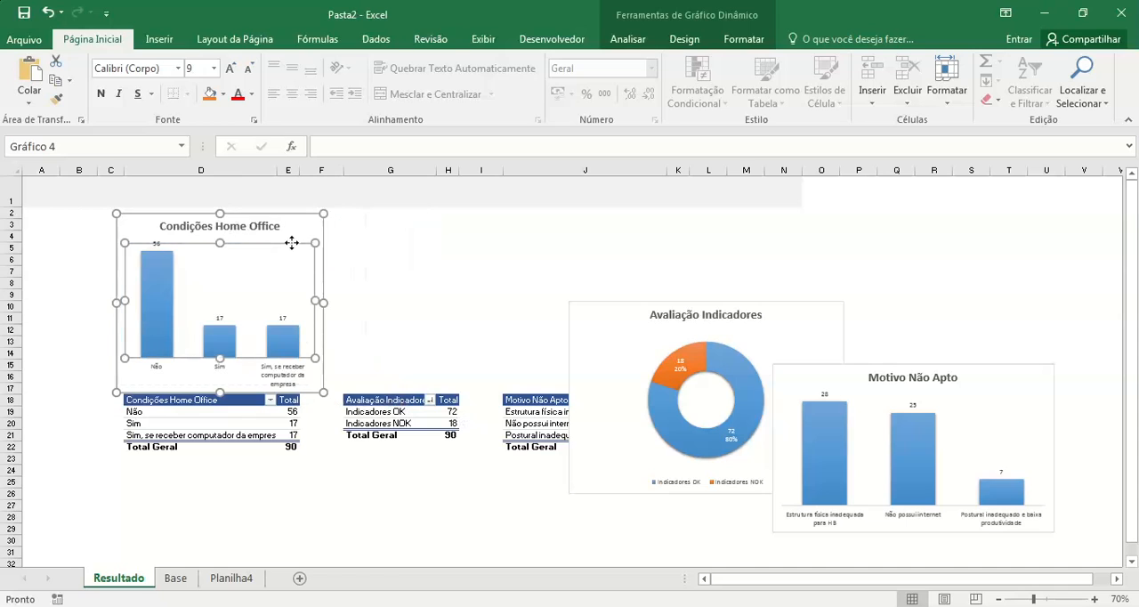
pyautogui.moveTo(284, 243); pyautogui.dragTo(284, 243)
pyautogui.hotkey('ctrl', 'z')
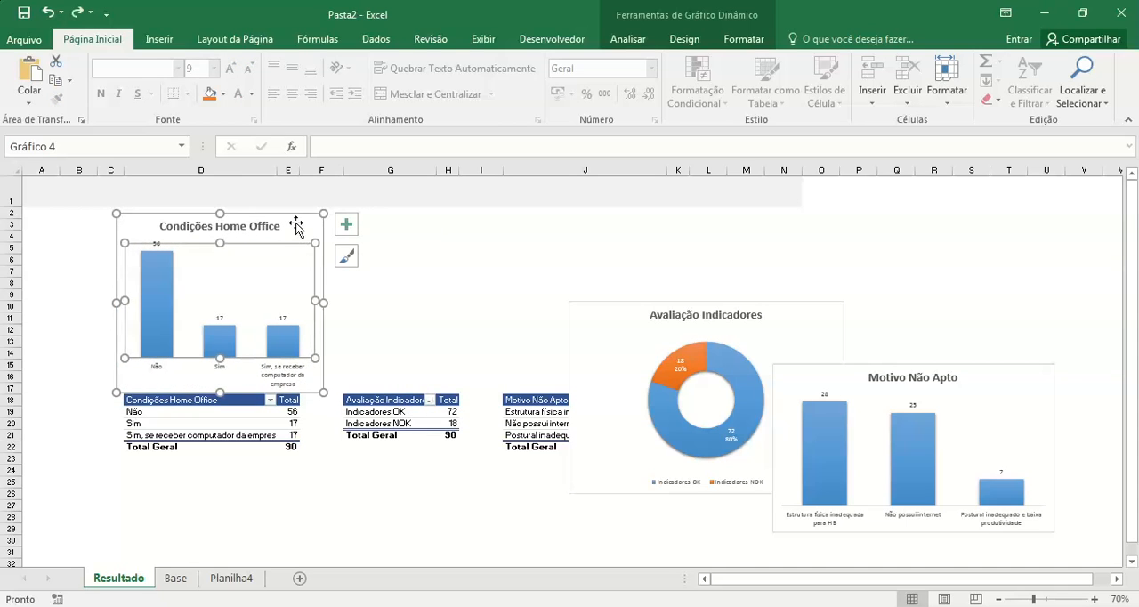
# Step: Shorten the Condições Home Office chart and shift it so that it spans from cell C4 to row 15
pyautogui.click(297, 224)
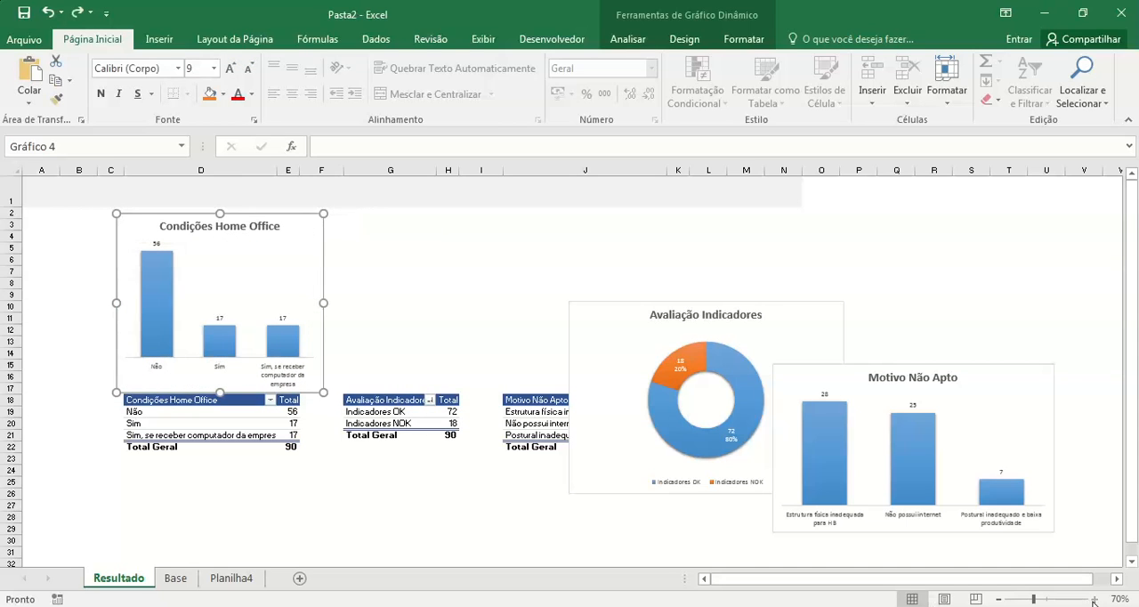
pyautogui.click(1094, 599)
pyautogui.click(1095, 599)
pyautogui.click(1094, 599)
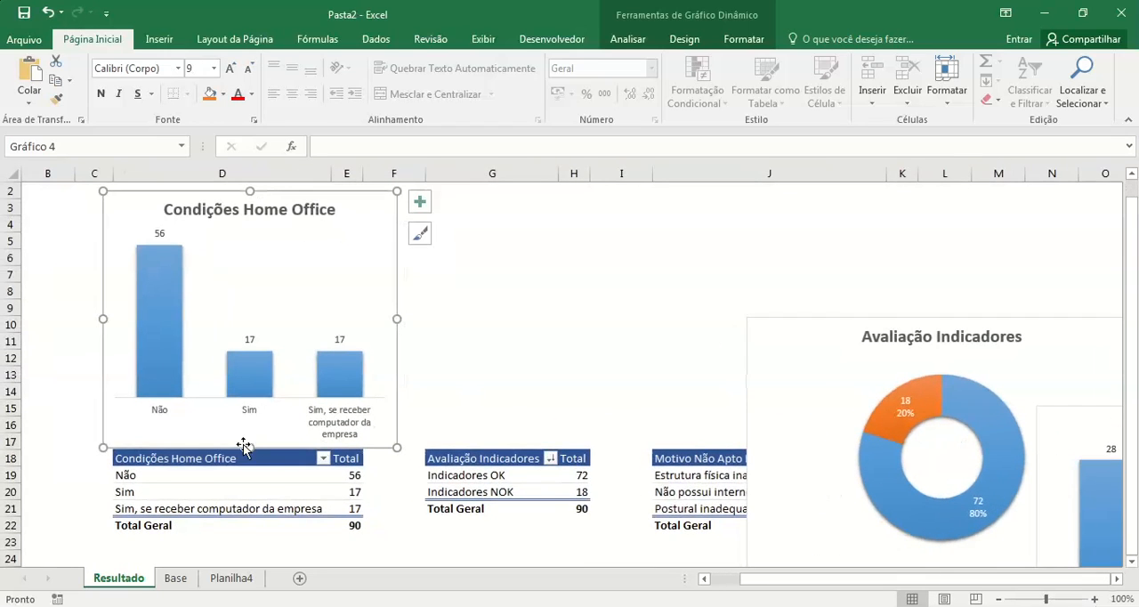
pyautogui.scroll(1, 528, 380)
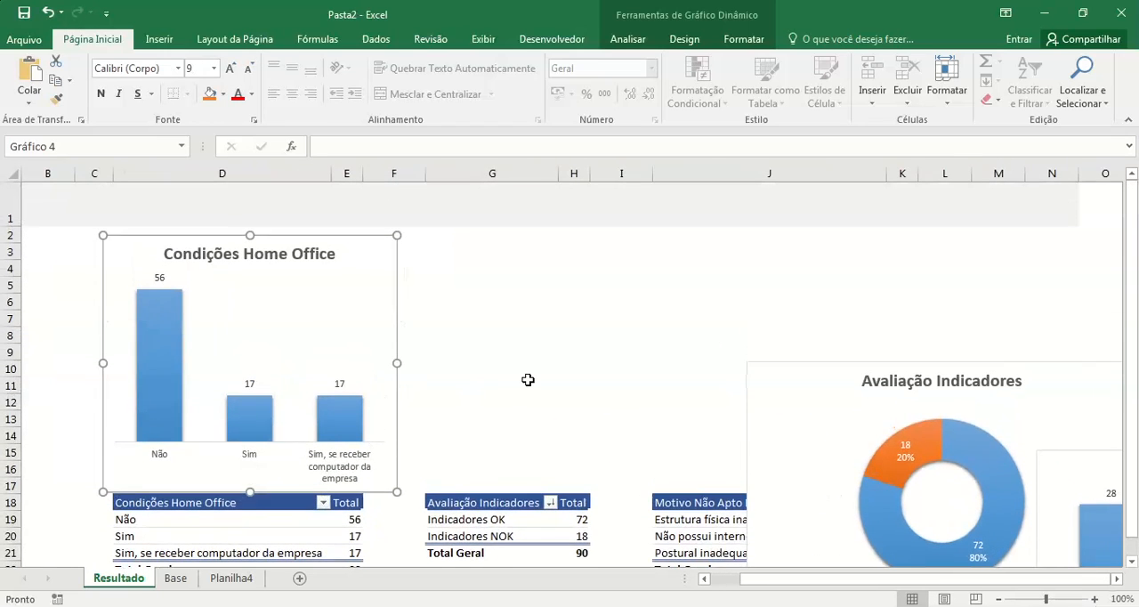
pyautogui.moveTo(250, 491); pyautogui.dragTo(247, 424)
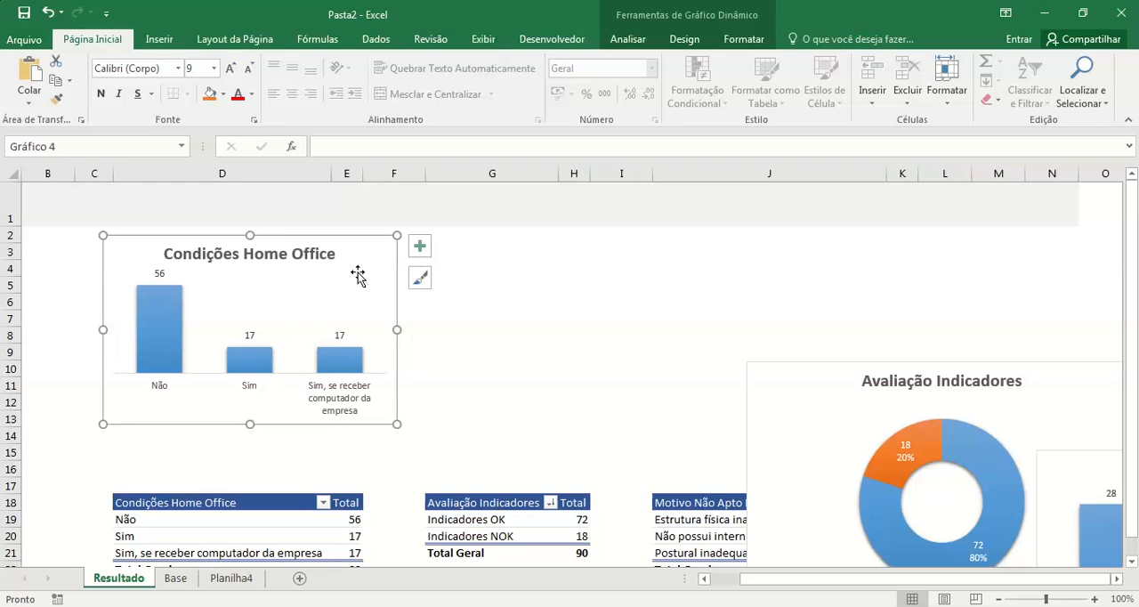
pyautogui.click(316, 405)
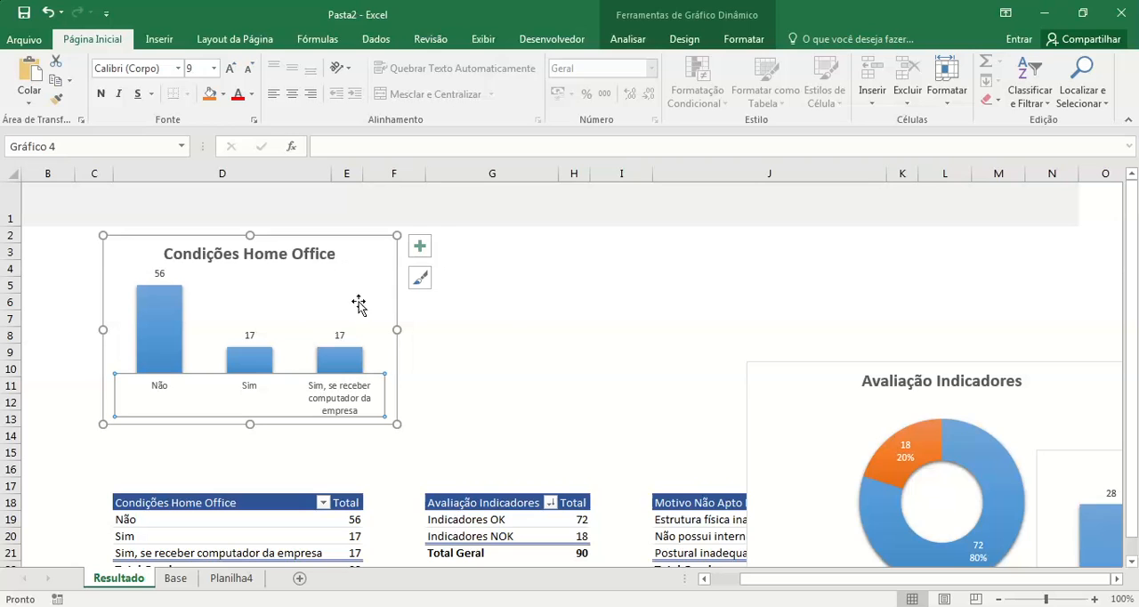
pyautogui.moveTo(360, 242); pyautogui.dragTo(346, 271)
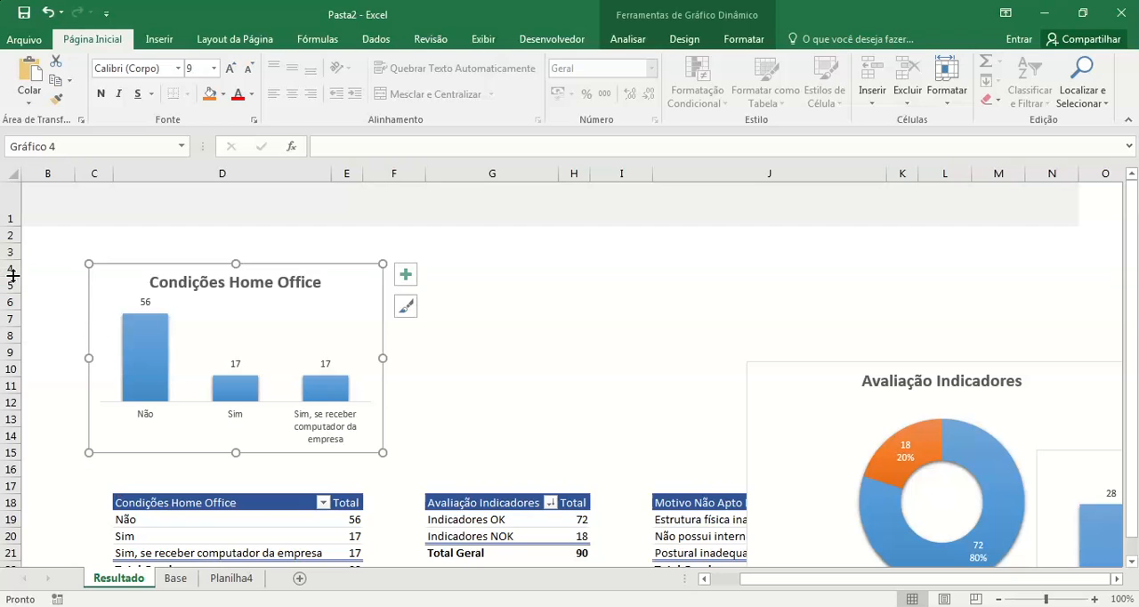
# Step: Delete two blank rows starting at row 16, between the Condições Home Office chart and the pivot tables
pyautogui.click(9, 469)
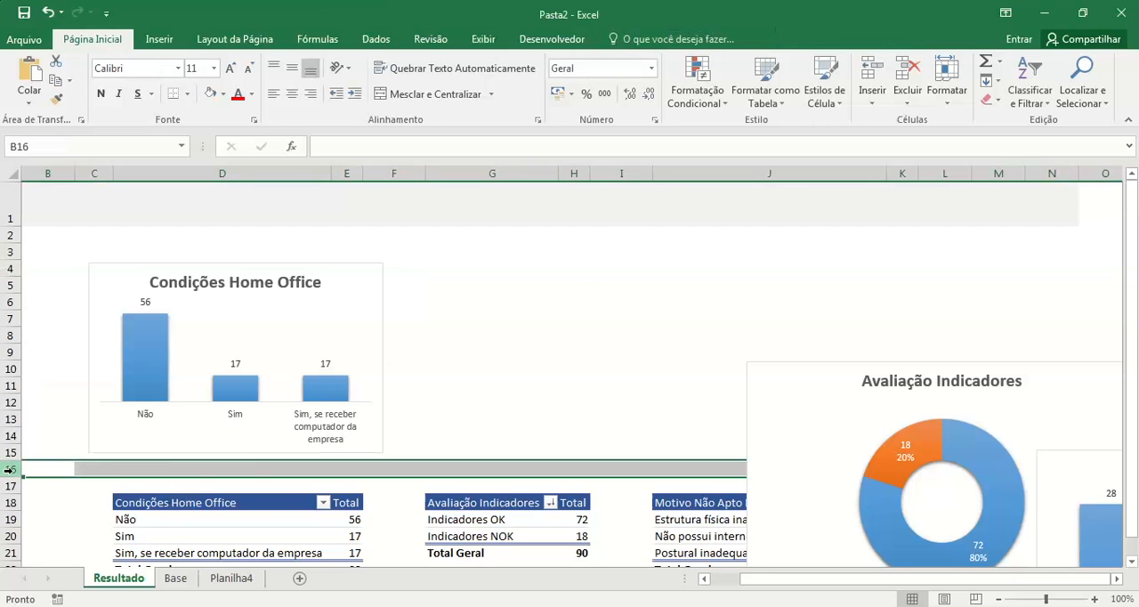
pyautogui.hotkey('ctrl', '-')
pyautogui.hotkey('ctrl', '-')
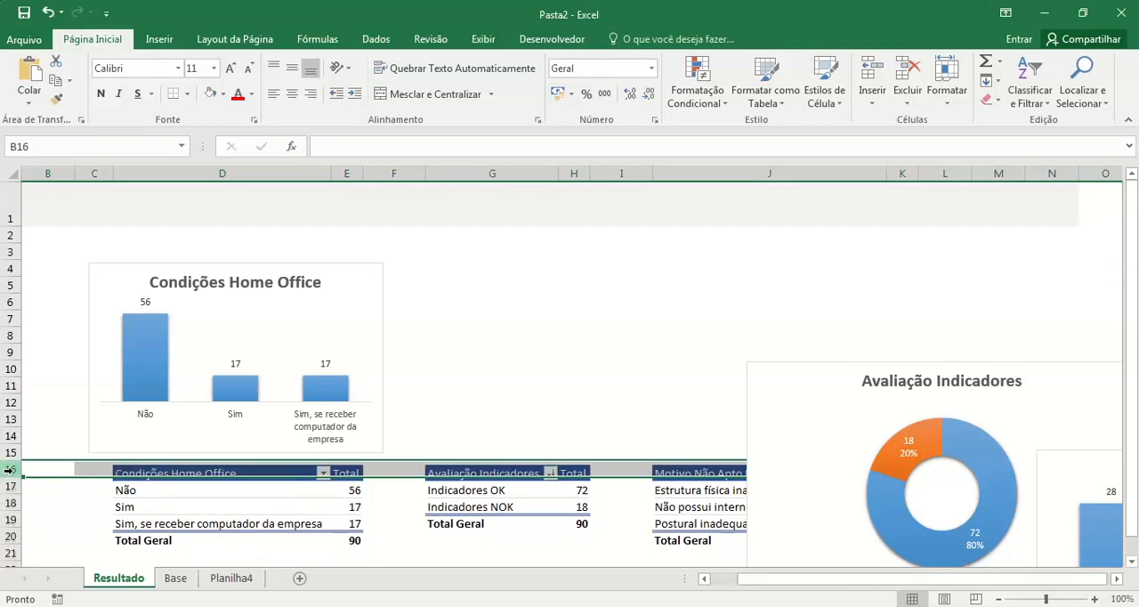
pyautogui.click(574, 401)
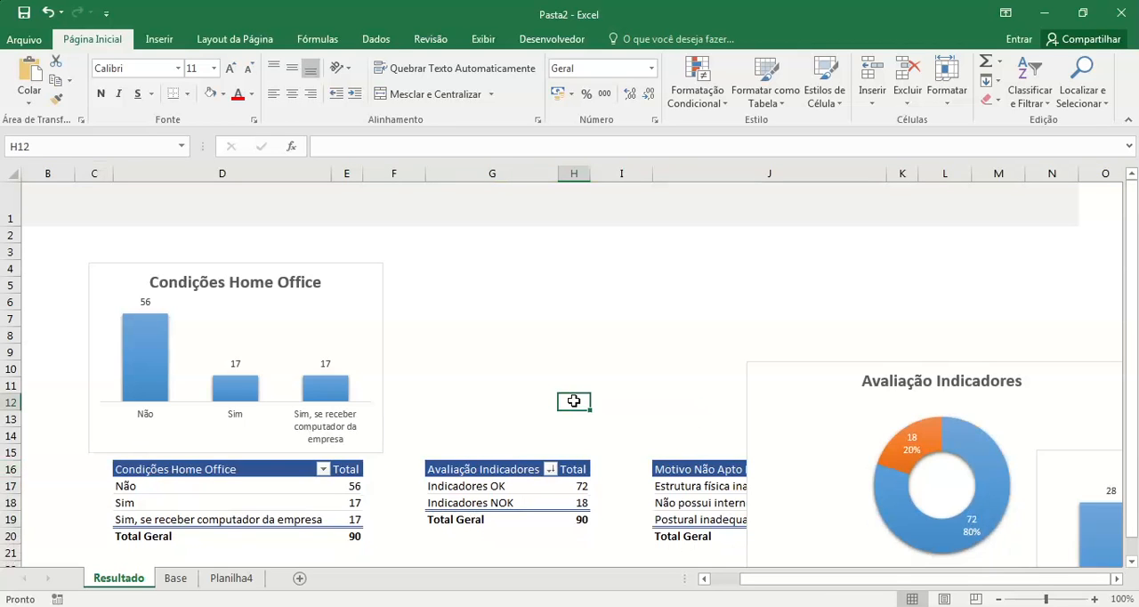
# Step: Insert one row at row 15 and reduce the Condições Home Office chart's height to about 6 cm, ending at row 15
pyautogui.click(9, 452)
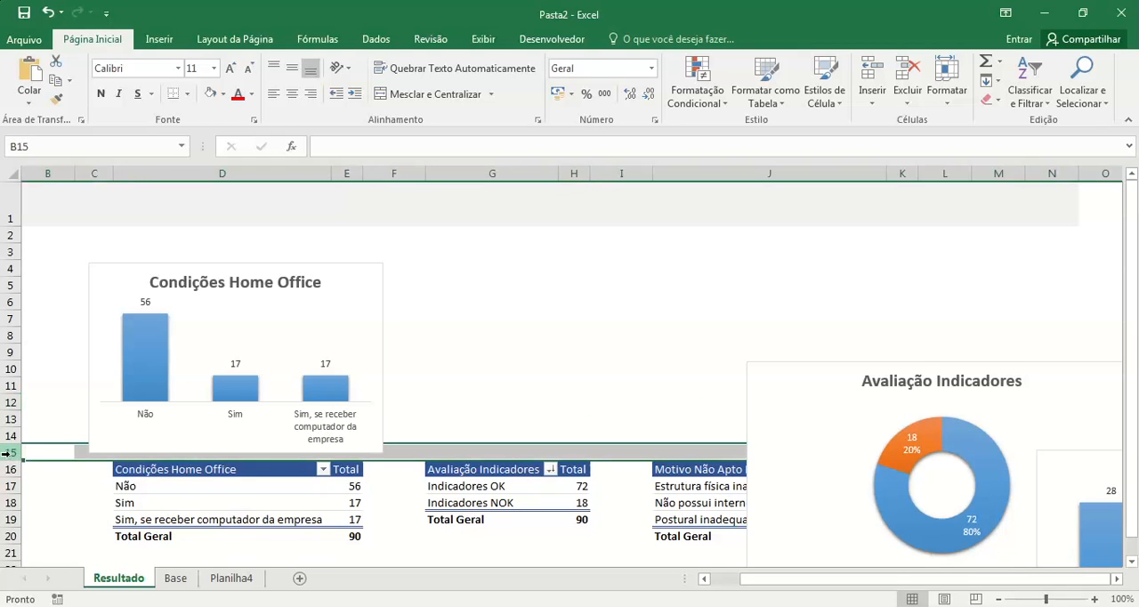
pyautogui.hotkey('ctrl', '+')
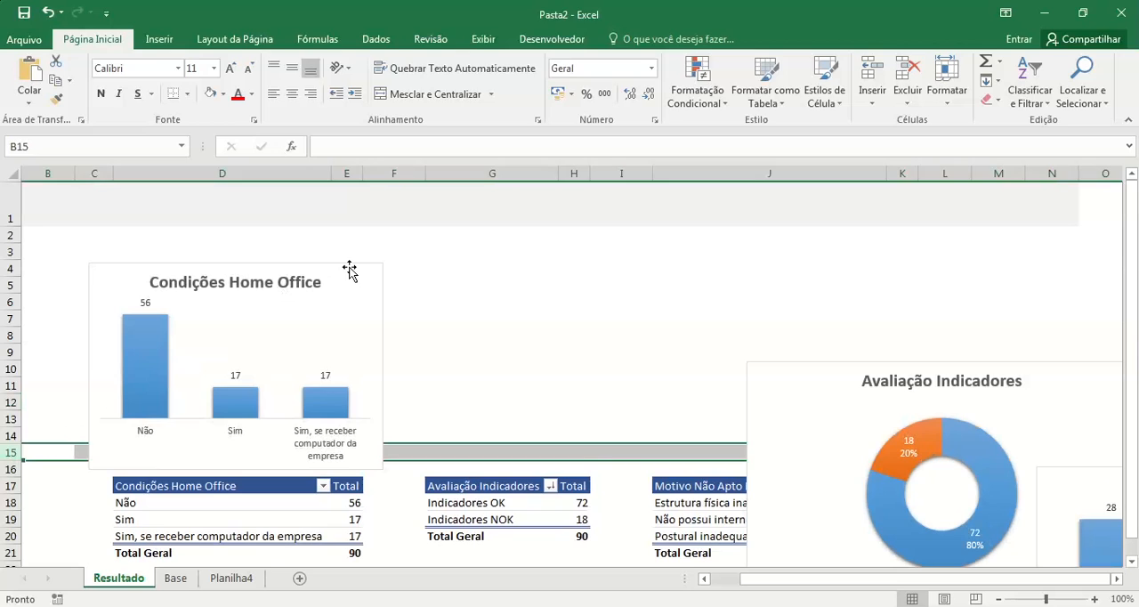
pyautogui.click(350, 273)
pyautogui.moveTo(235, 469); pyautogui.dragTo(235, 452)
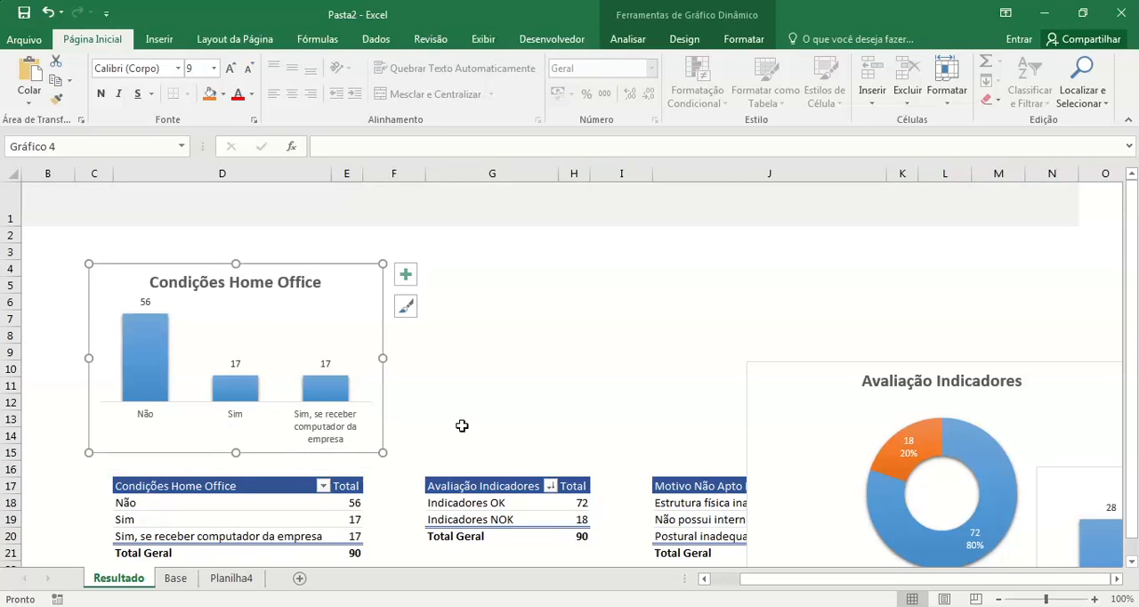
pyautogui.click(491, 402)
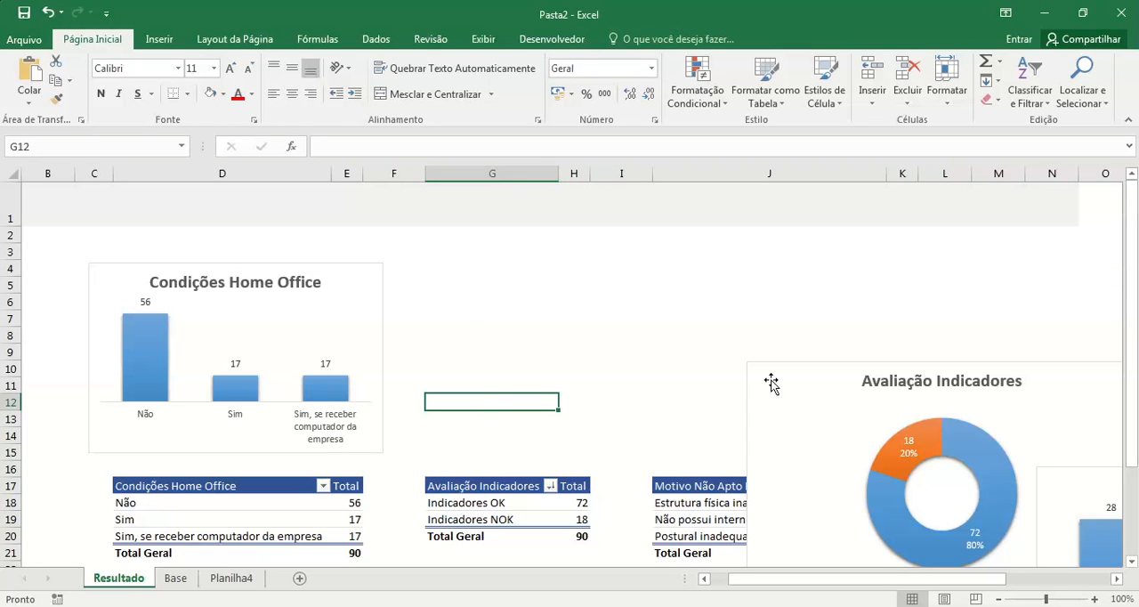
# Step: Move the Avaliação Indicadores chart beside the Condições Home Office chart, aligned at row 4, and set its height to 6 cm
pyautogui.click(832, 405)
pyautogui.moveTo(839, 384); pyautogui.dragTo(500, 281)
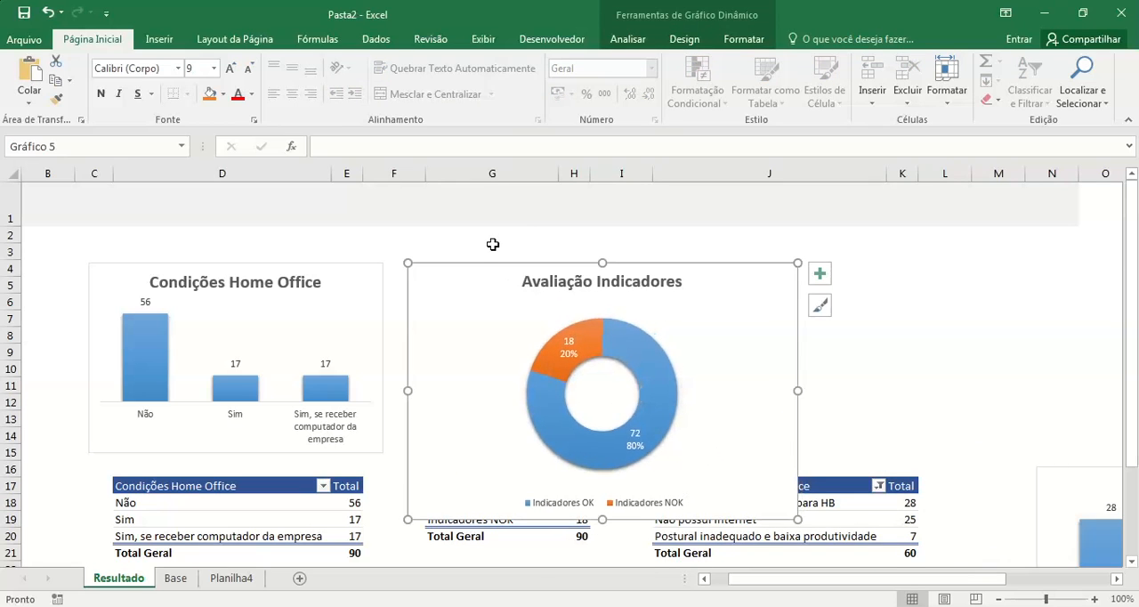
pyautogui.click(317, 267)
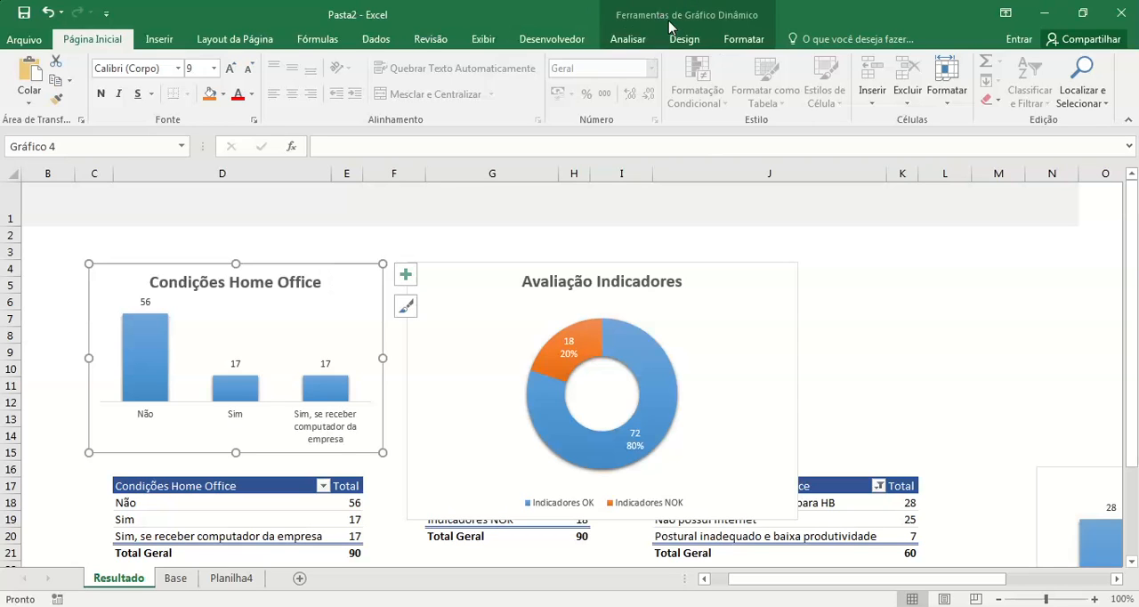
pyautogui.click(733, 40)
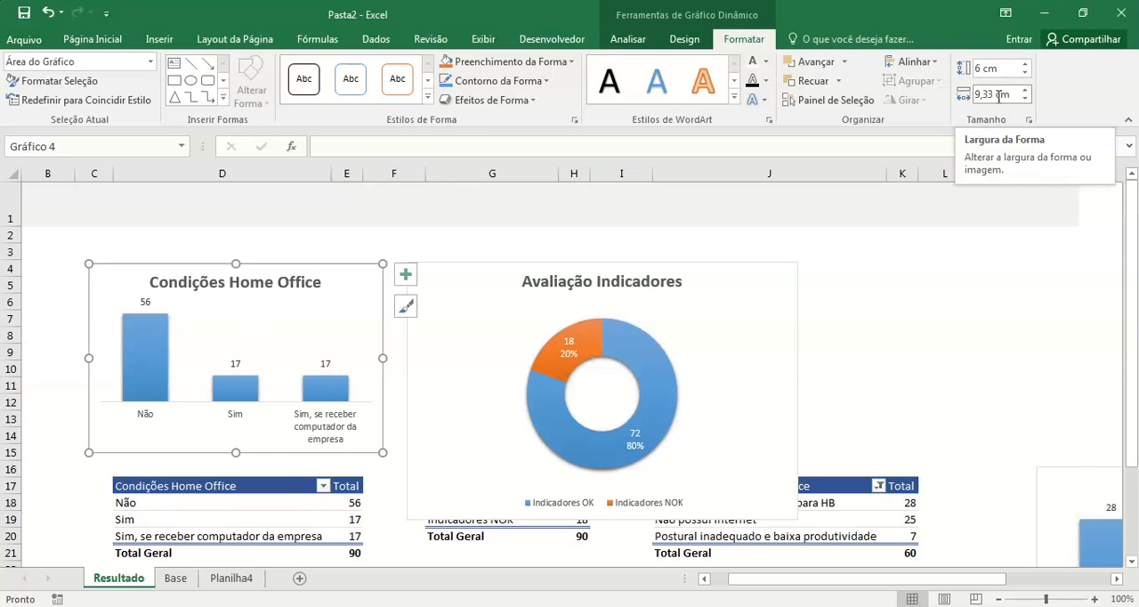
pyautogui.click(753, 270)
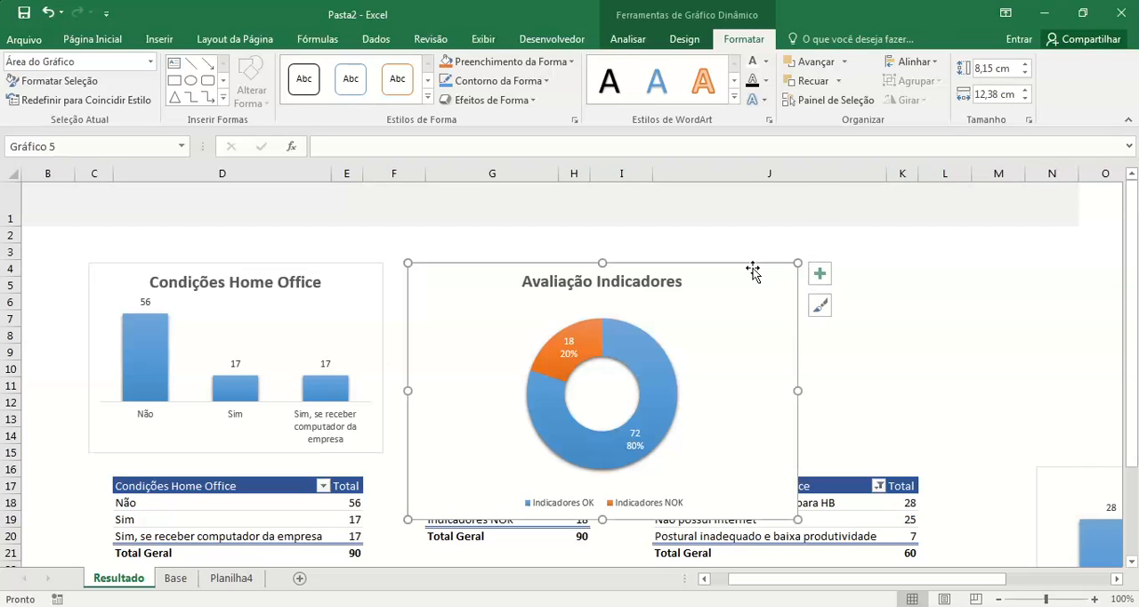
pyautogui.click(990, 72)
pyautogui.write('6')
pyautogui.press('Return')
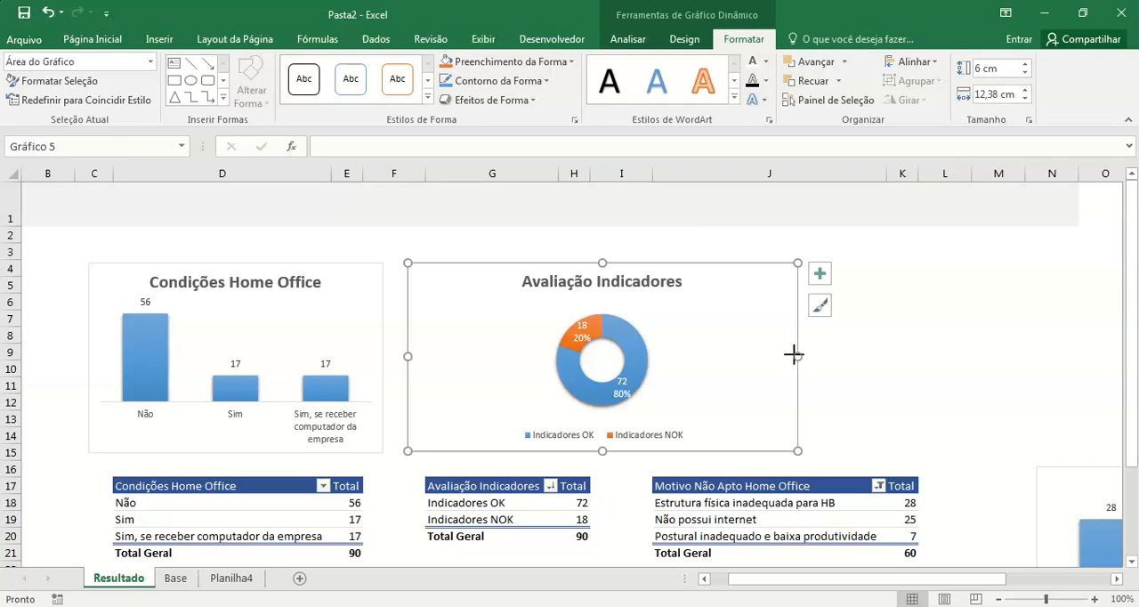
# Step: Narrow the Avaliação Indicadores chart to about 6,85 cm and center it above its pivot table
pyautogui.moveTo(792, 354); pyautogui.dragTo(584, 330)
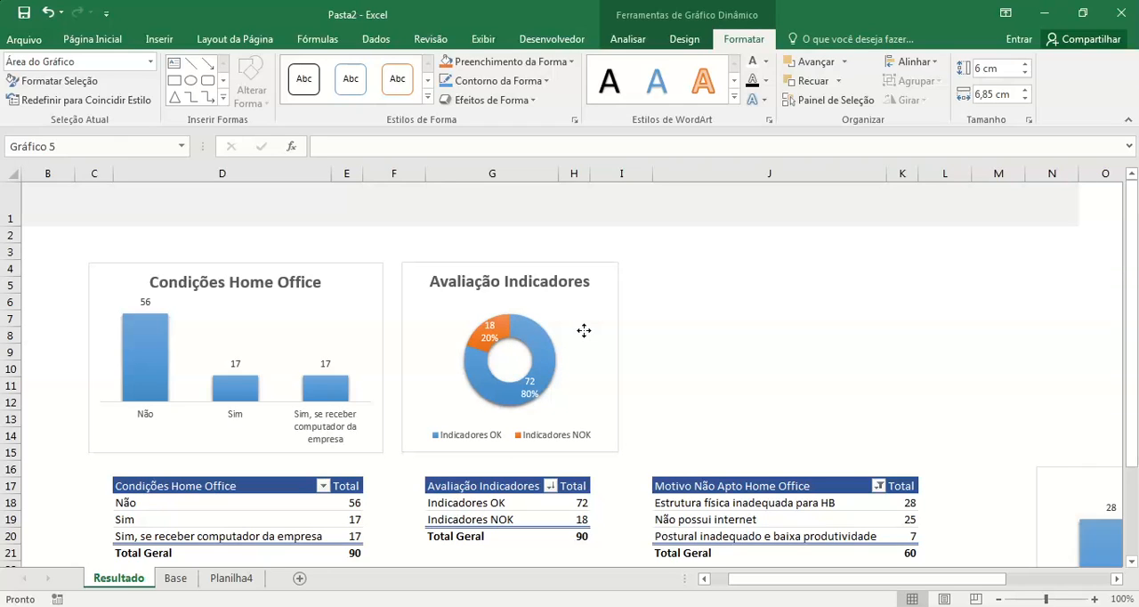
pyautogui.moveTo(584, 331); pyautogui.dragTo(584, 330)
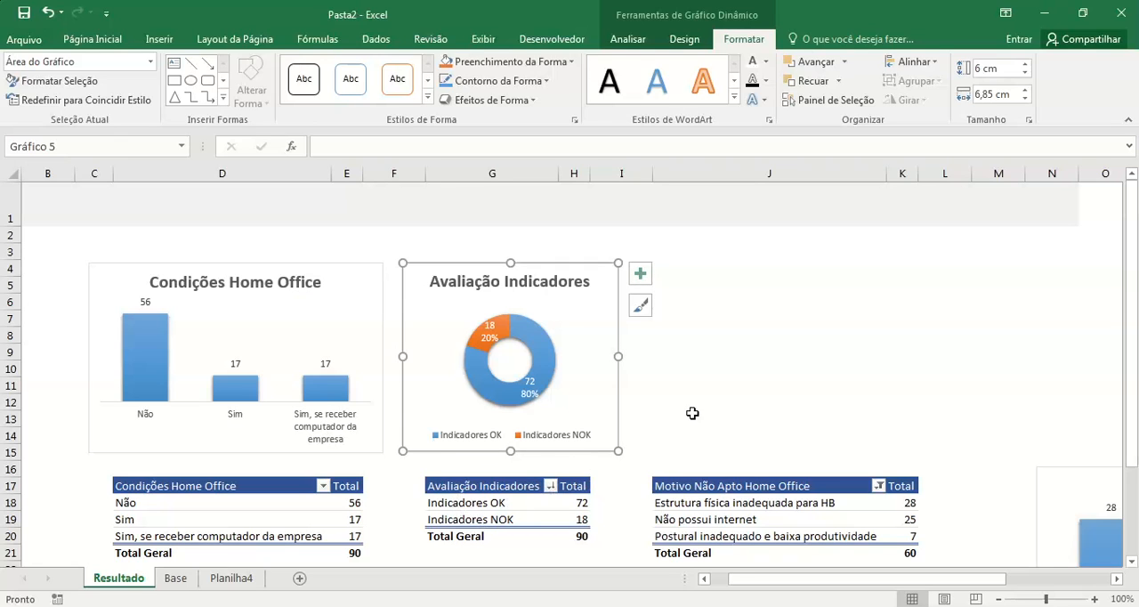
pyautogui.click(728, 388)
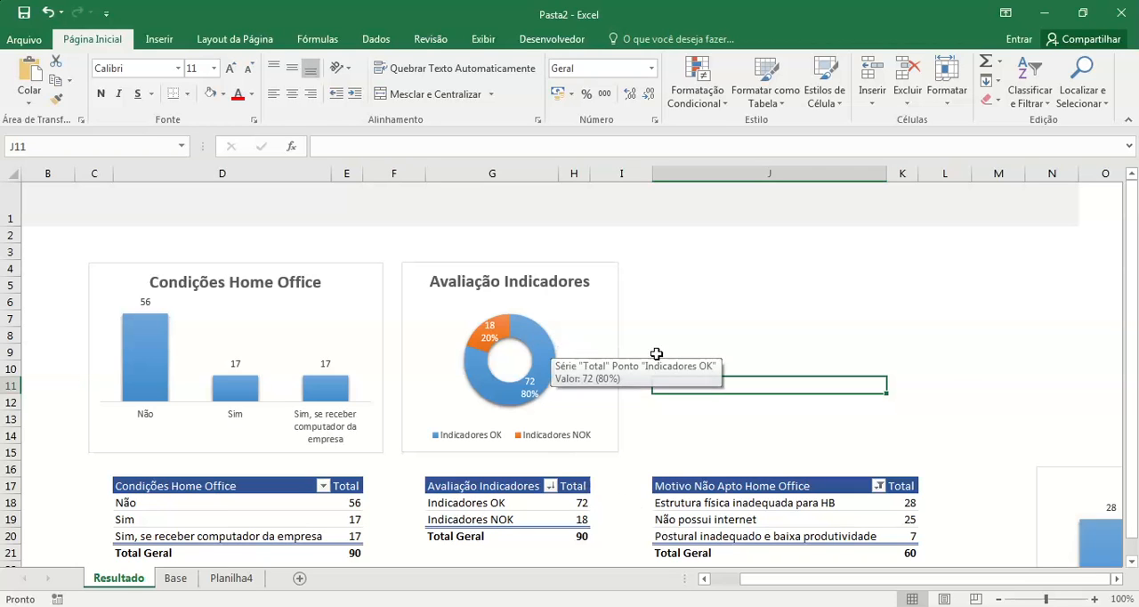
# Step: Move the Motivo Não Apto chart above its pivot table, aligning its upper edge with the other charts at row 4
pyautogui.scroll(-1, 972, 364)
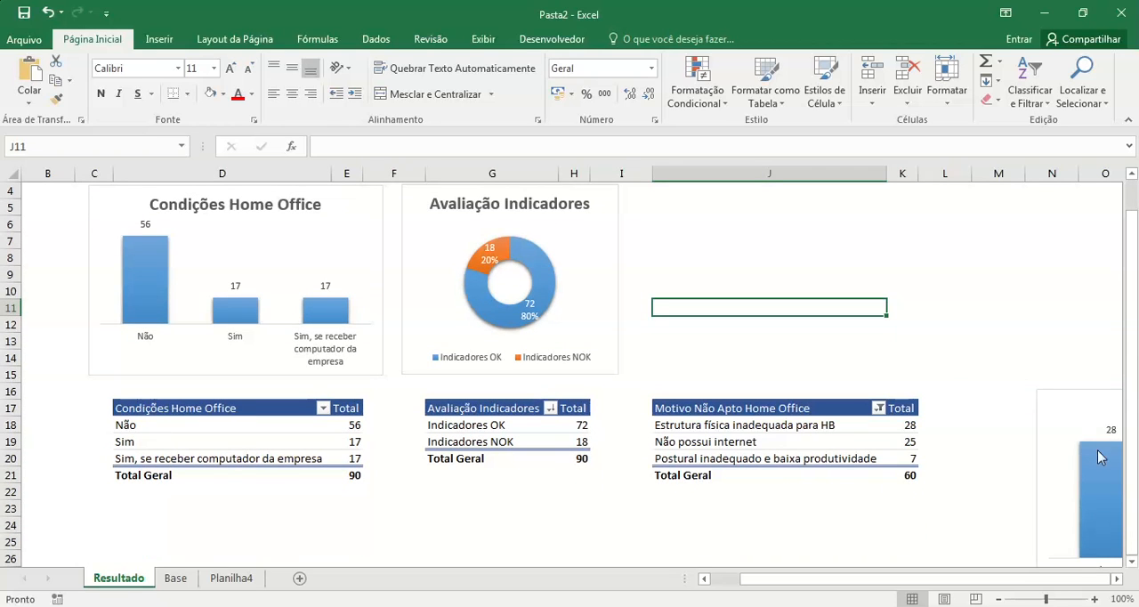
pyautogui.click(1086, 402)
pyautogui.moveTo(1086, 402); pyautogui.dragTo(659, 264)
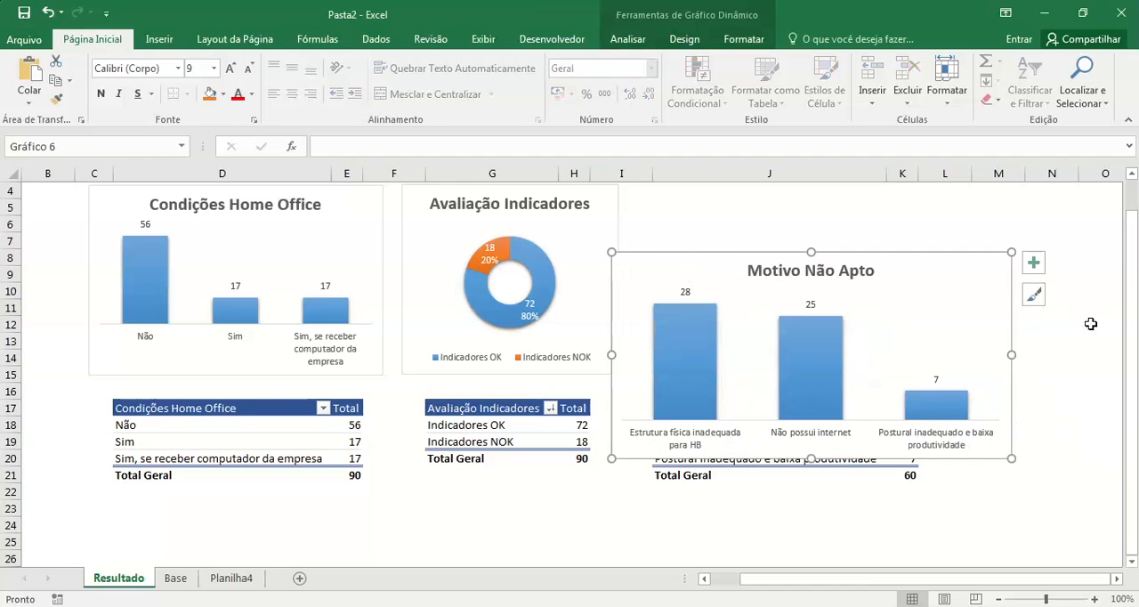
pyautogui.scroll(1, 1098, 339)
pyautogui.moveTo(923, 377); pyautogui.dragTo(962, 301)
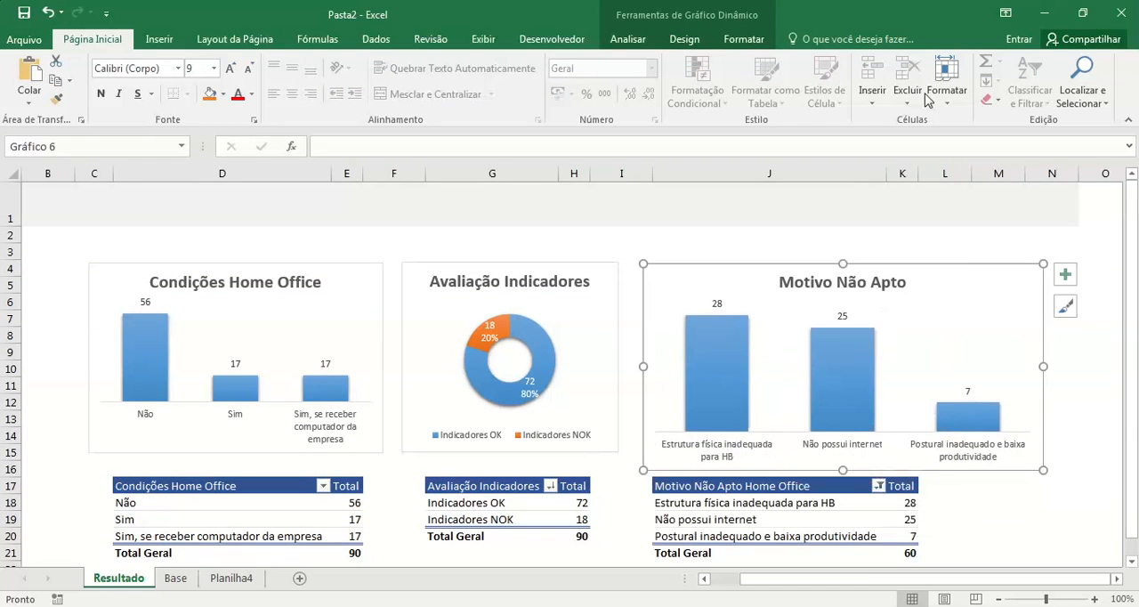
# Step: Set the Motivo Não Apto chart's height to 6 cm, narrow it to about 9,39 cm and nudge it into line with the other charts
pyautogui.click(743, 39)
pyautogui.click(994, 73)
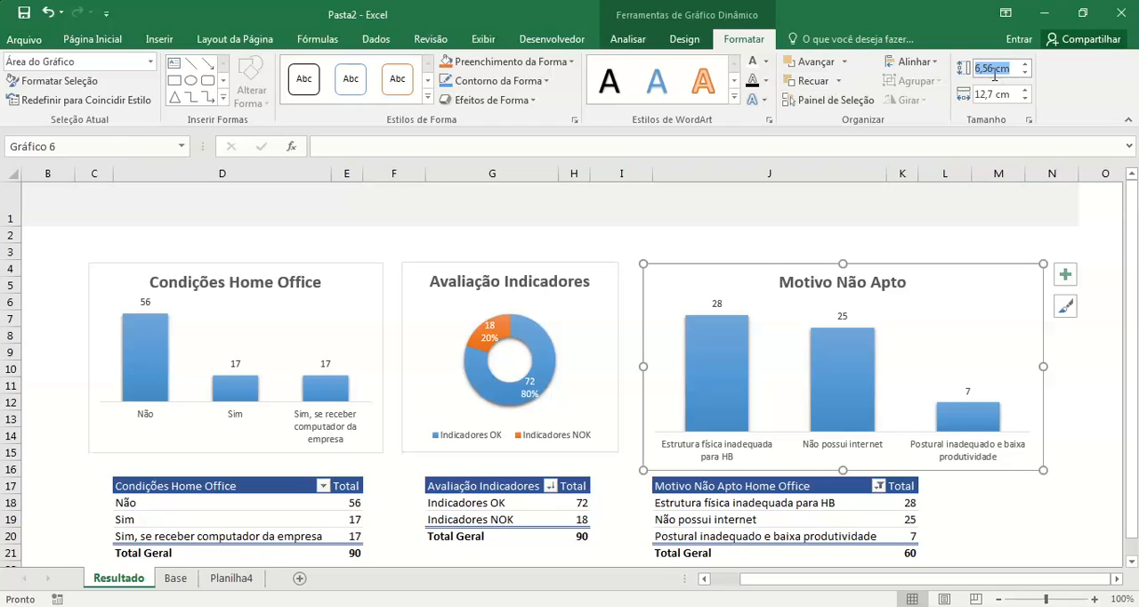
pyautogui.write('6')
pyautogui.press('Return')
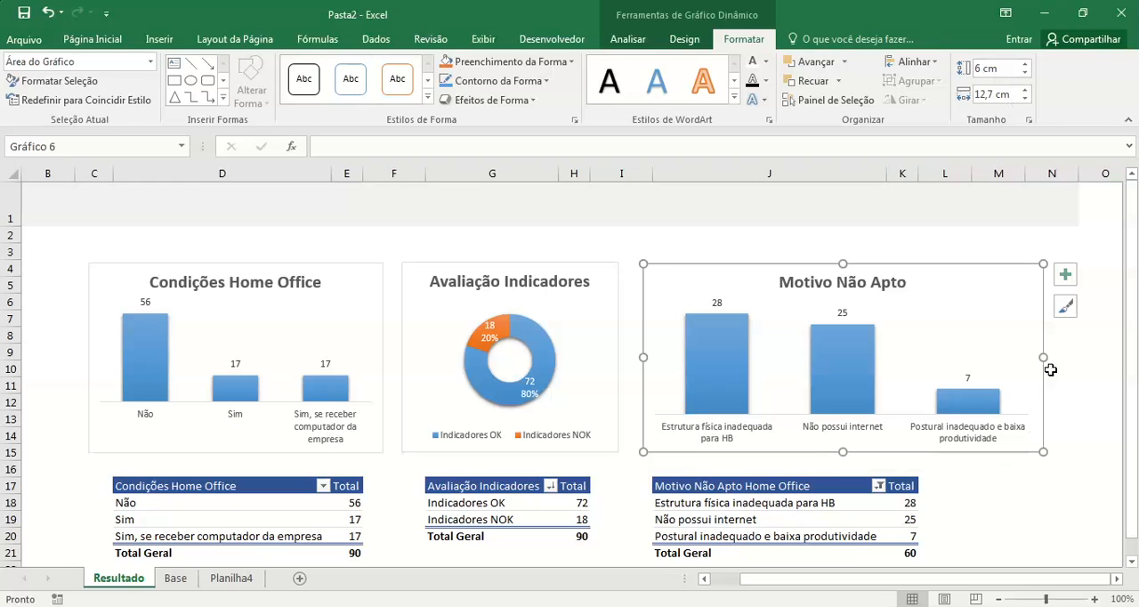
pyautogui.moveTo(1044, 357); pyautogui.dragTo(939, 359)
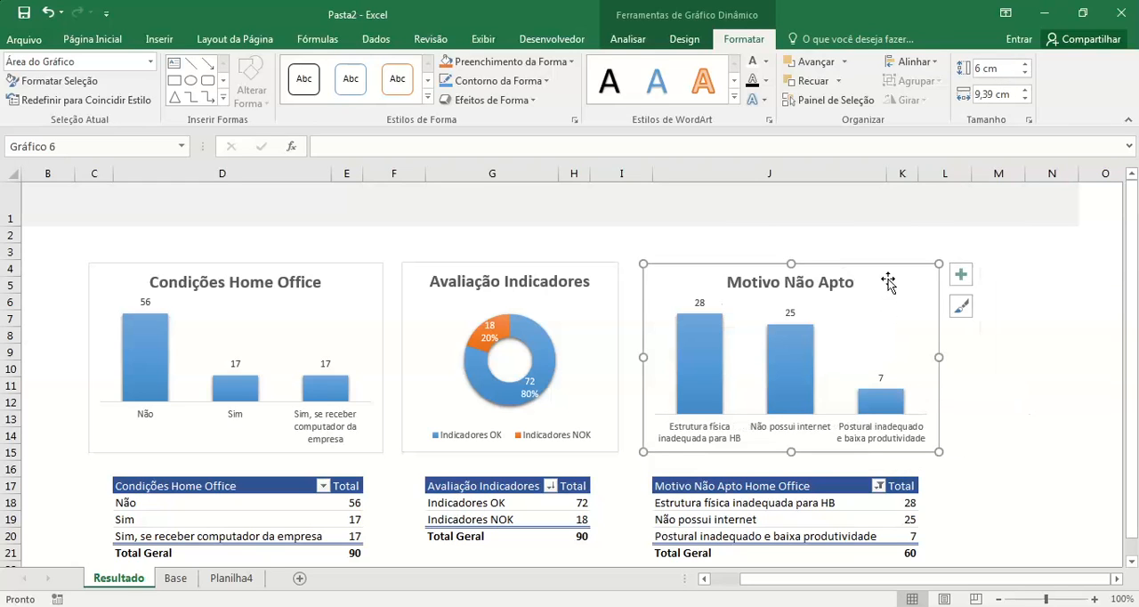
pyautogui.moveTo(888, 272); pyautogui.dragTo(884, 278)
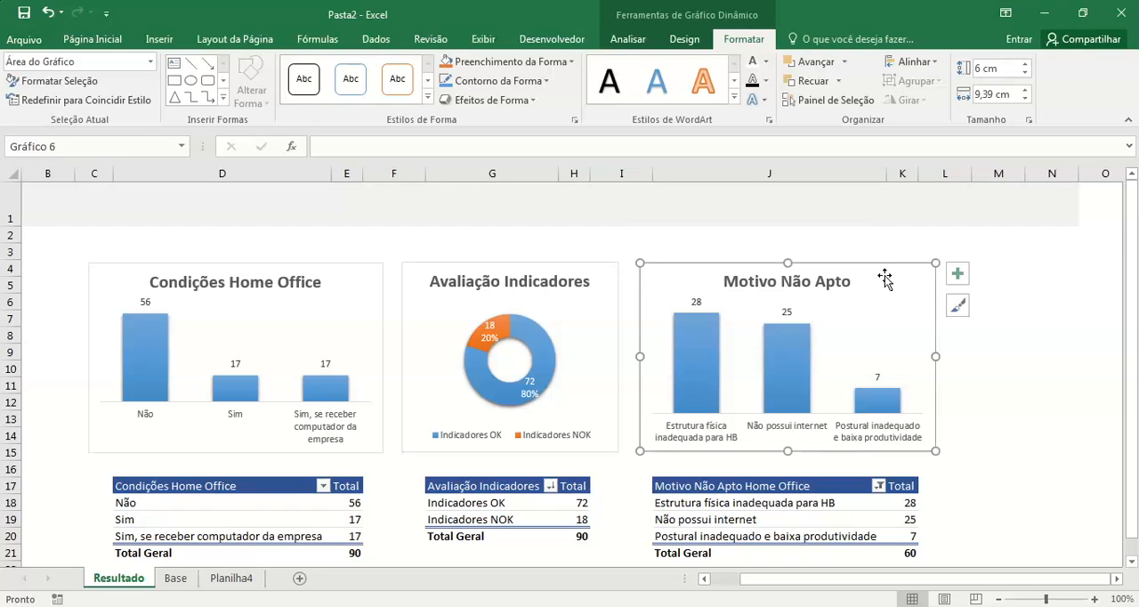
pyautogui.click(1070, 366)
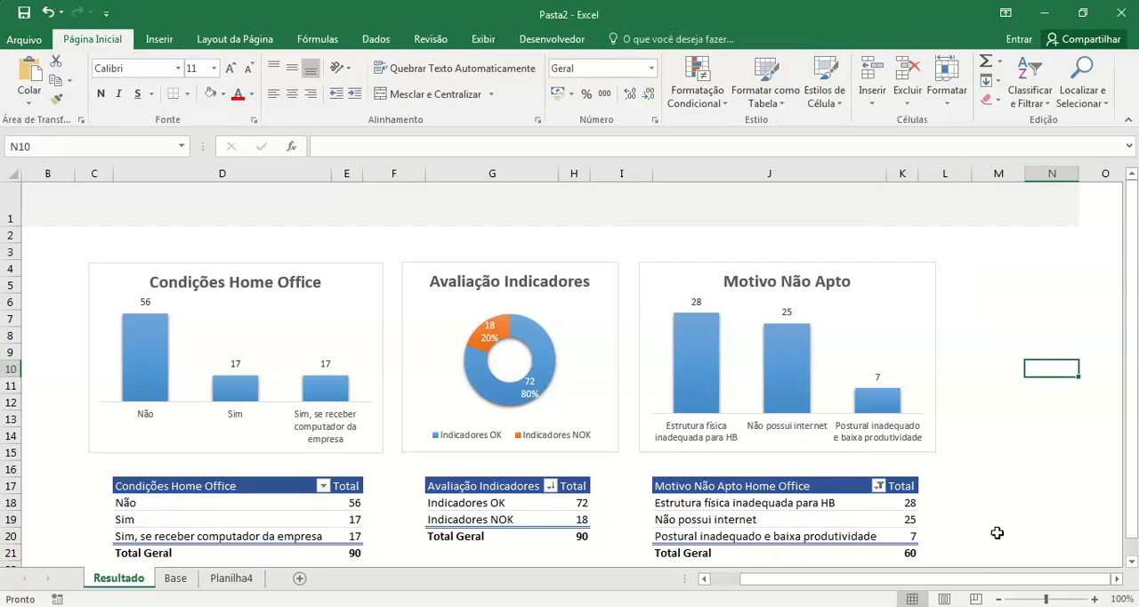
# Step: Review the Base sheet's SUPERVISOR and COORDENADOR columns and return to the charts on the Resultado sheet
pyautogui.moveTo(1002, 579); pyautogui.dragTo(973, 579)
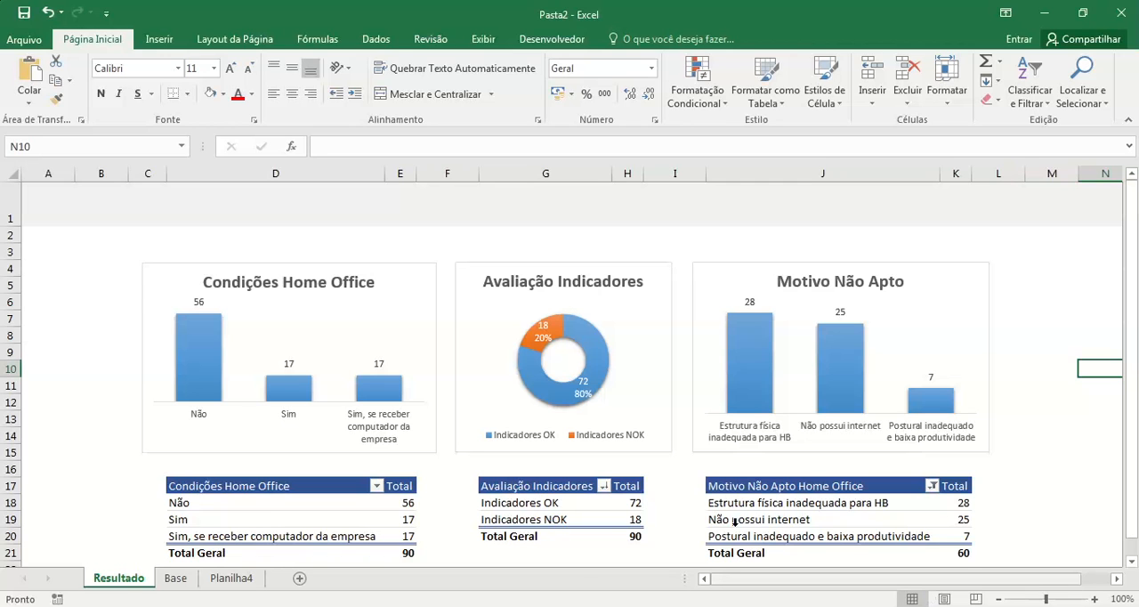
pyautogui.click(175, 578)
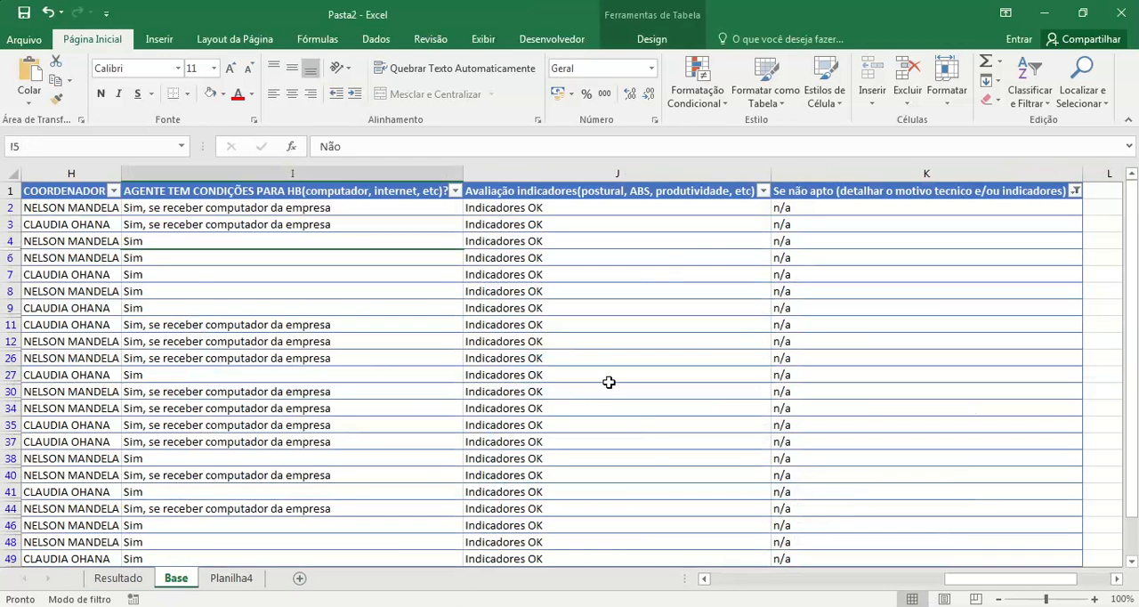
pyautogui.moveTo(1019, 579); pyautogui.dragTo(748, 595)
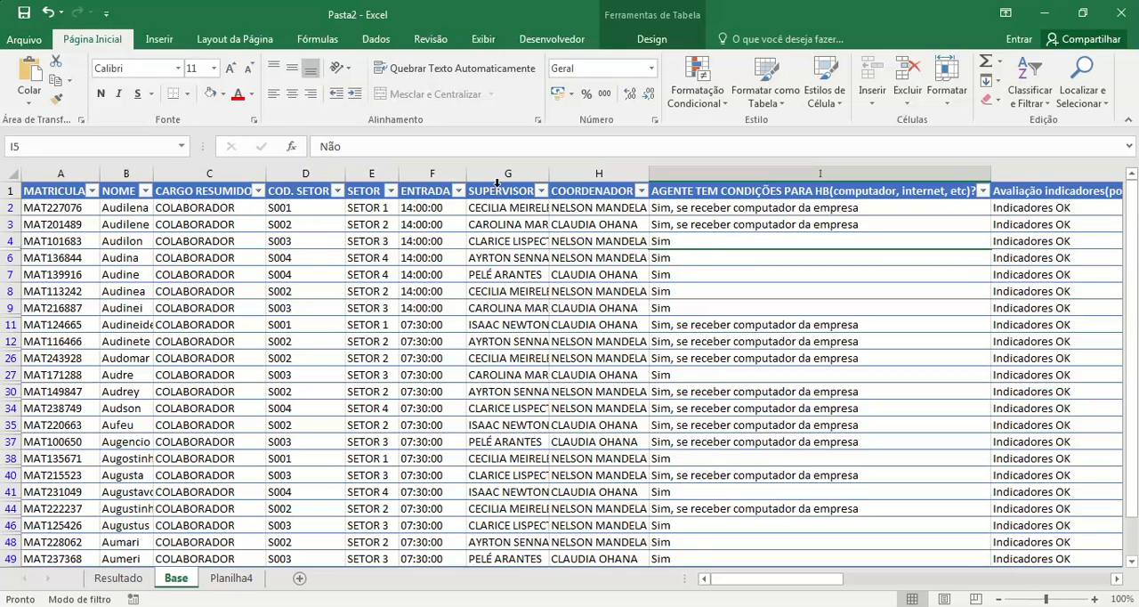
pyautogui.click(129, 580)
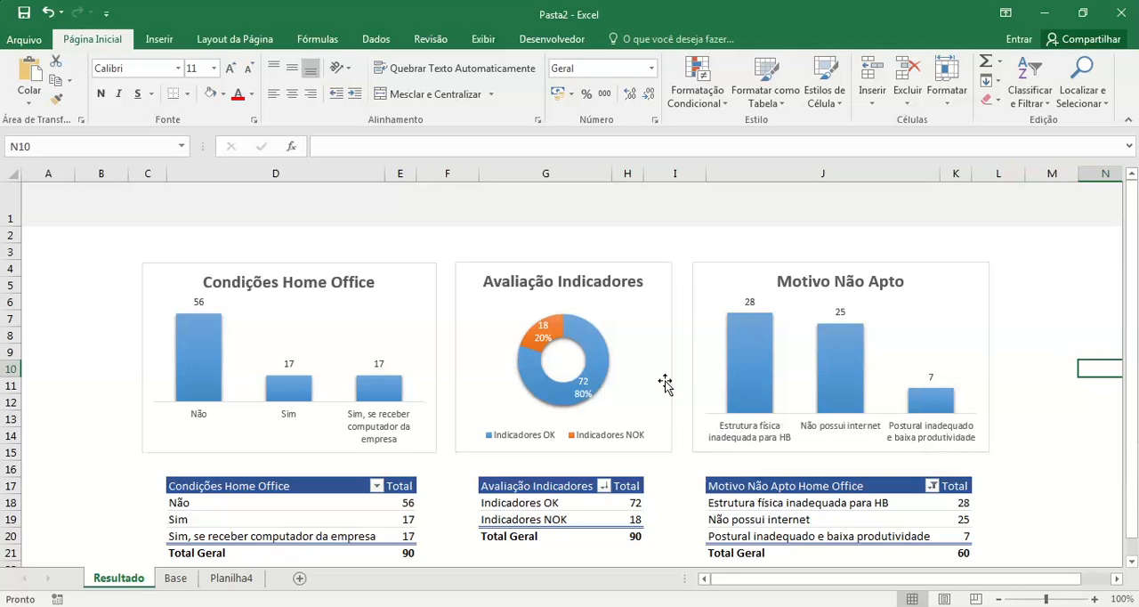
pyautogui.click(605, 264)
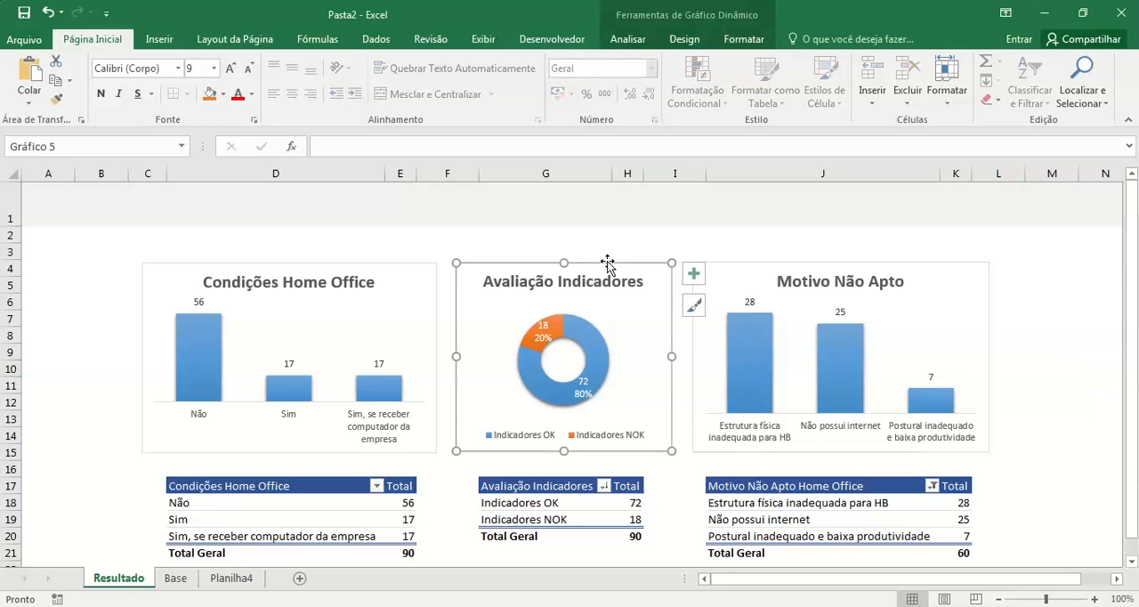
# Step: Insert a COORDENADOR slicer from the Condições Home Office pivot table, shorten it to about 2,51 cm and shift it slightly upward
pyautogui.click(324, 502)
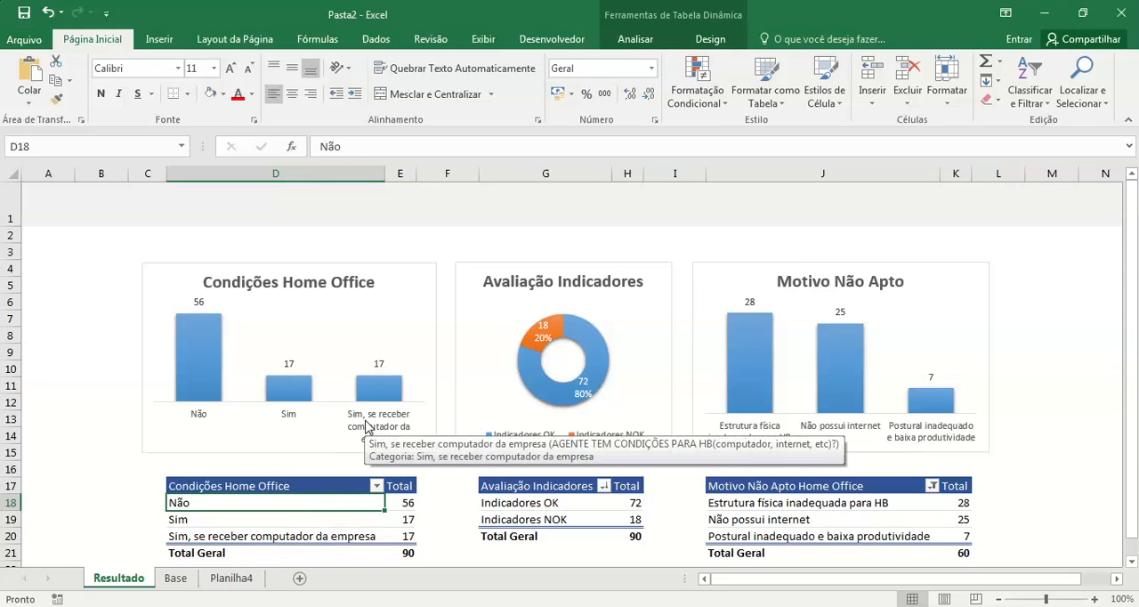
pyautogui.click(648, 41)
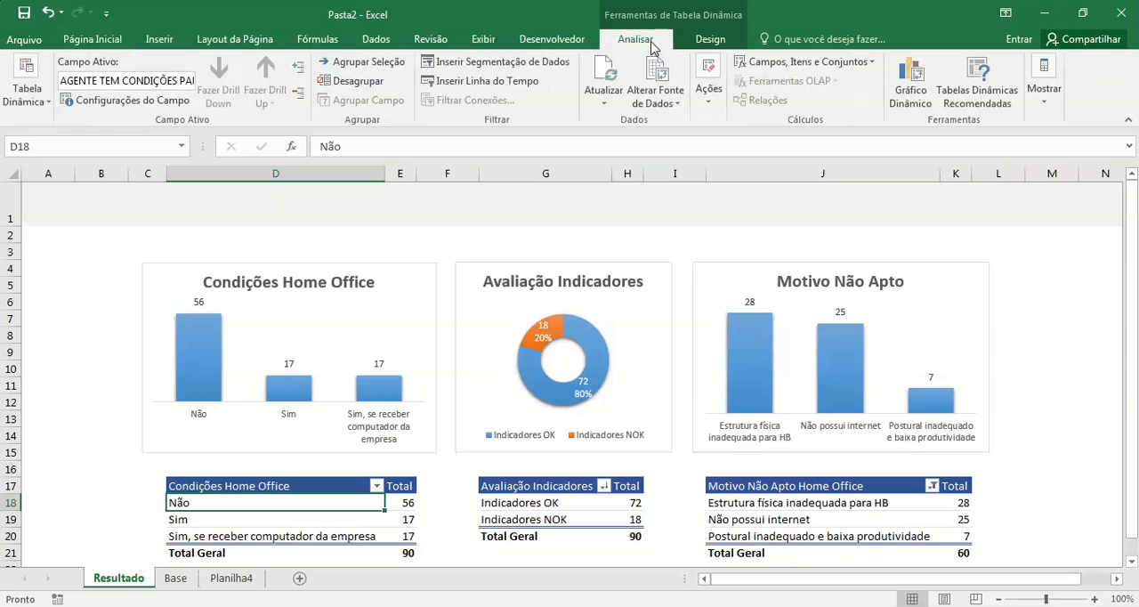
pyautogui.click(534, 69)
pyautogui.moveTo(931, 197); pyautogui.dragTo(763, 112)
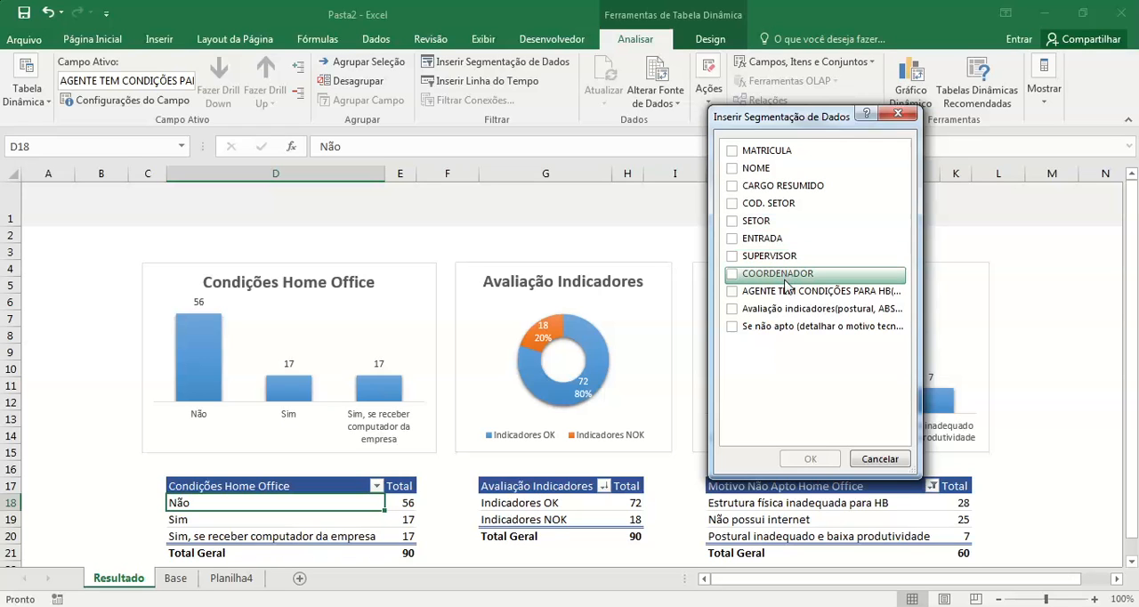
pyautogui.click(732, 274)
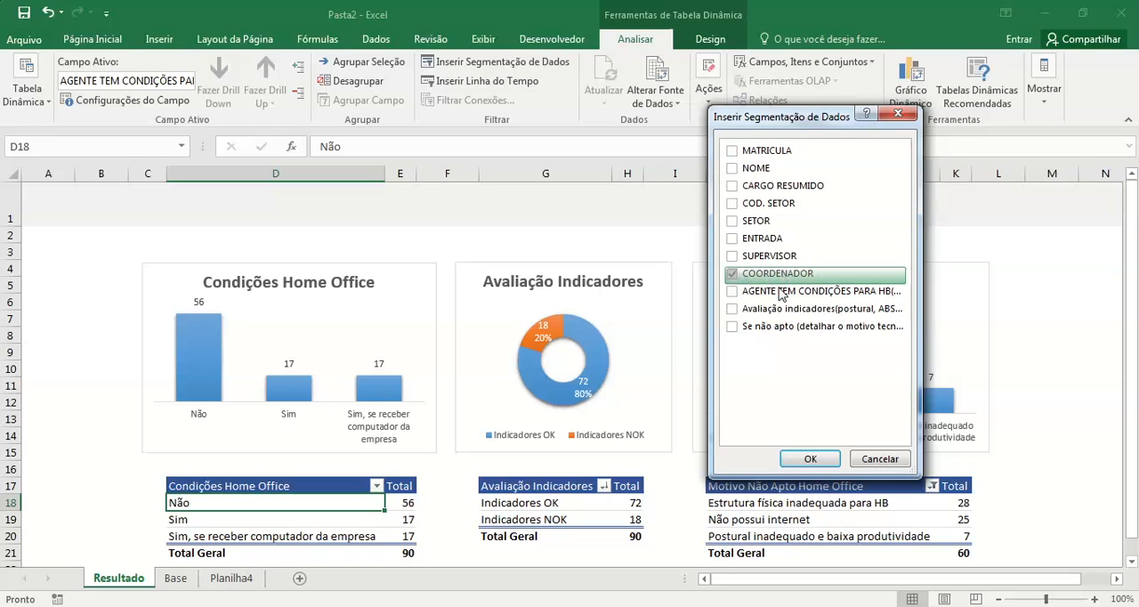
pyautogui.click(812, 459)
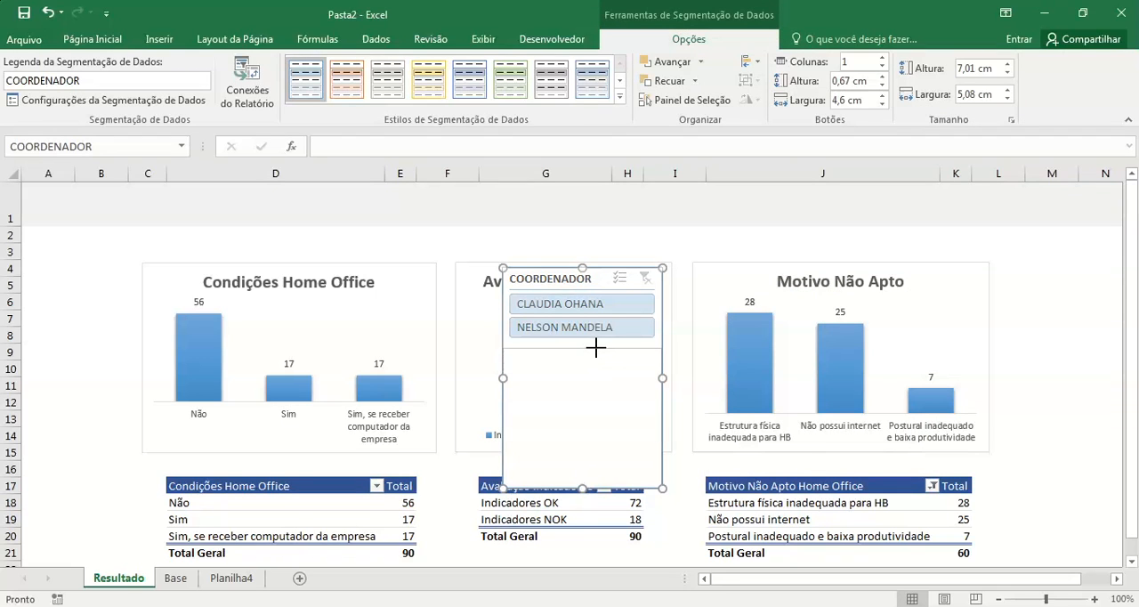
pyautogui.moveTo(597, 347); pyautogui.dragTo(596, 346)
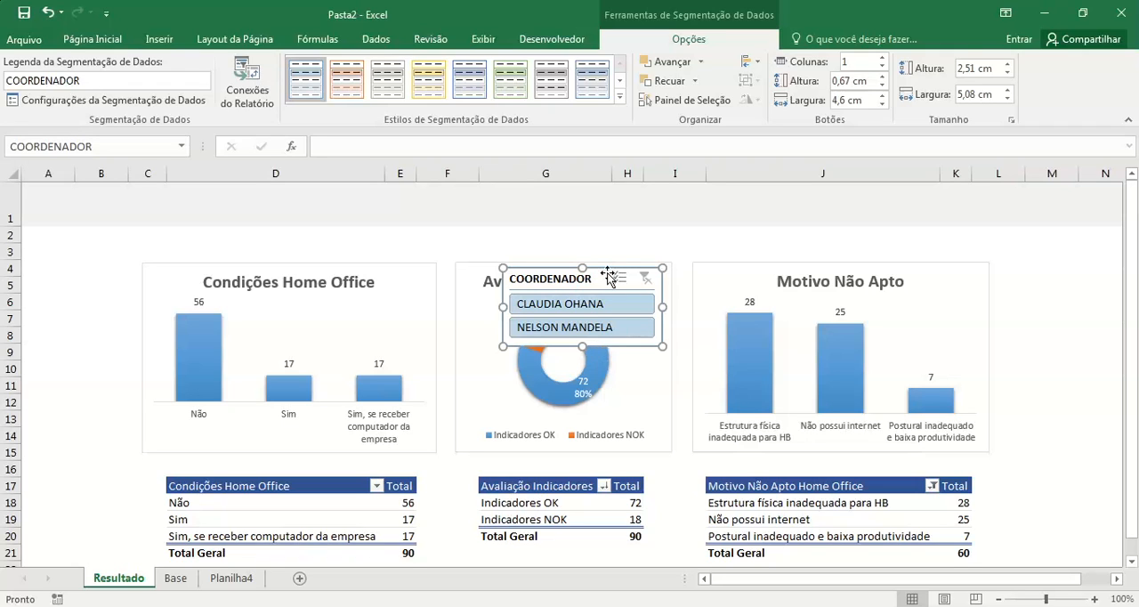
pyautogui.moveTo(600, 279); pyautogui.dragTo(584, 261)
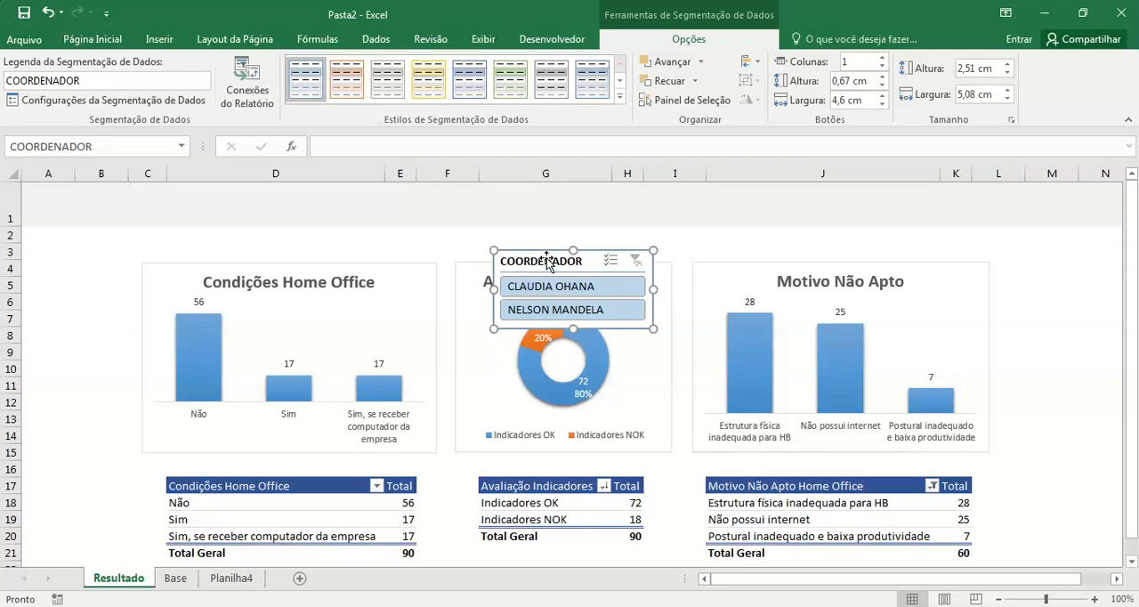
# Step: Set the COORDENADOR slicer's caption to "Filtro Coordenador" and have it hide items with no data
pyautogui.rightClick(548, 264)
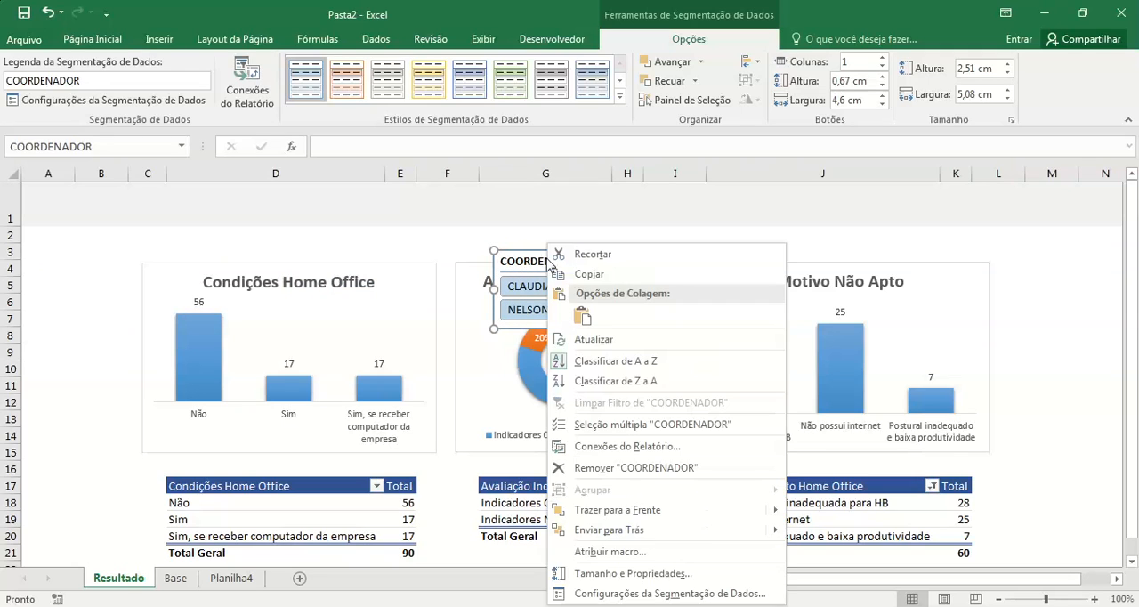
pyautogui.click(642, 594)
pyautogui.click(553, 478)
pyautogui.moveTo(552, 478); pyautogui.dragTo(419, 477)
pyautogui.write('F')
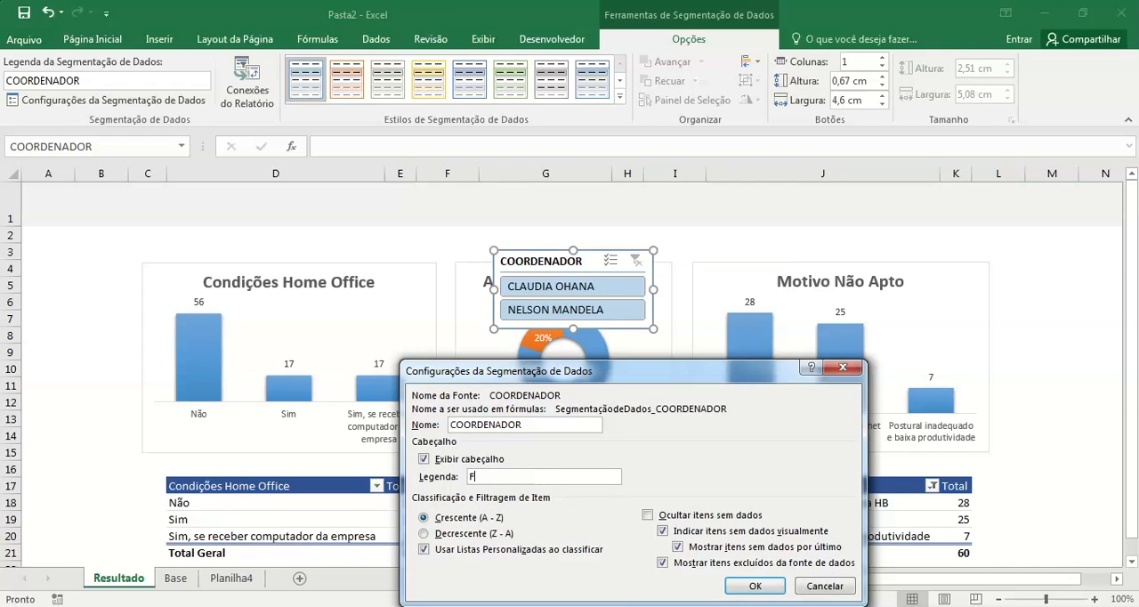
pyautogui.write('iltro Coordenador')
pyautogui.click(647, 516)
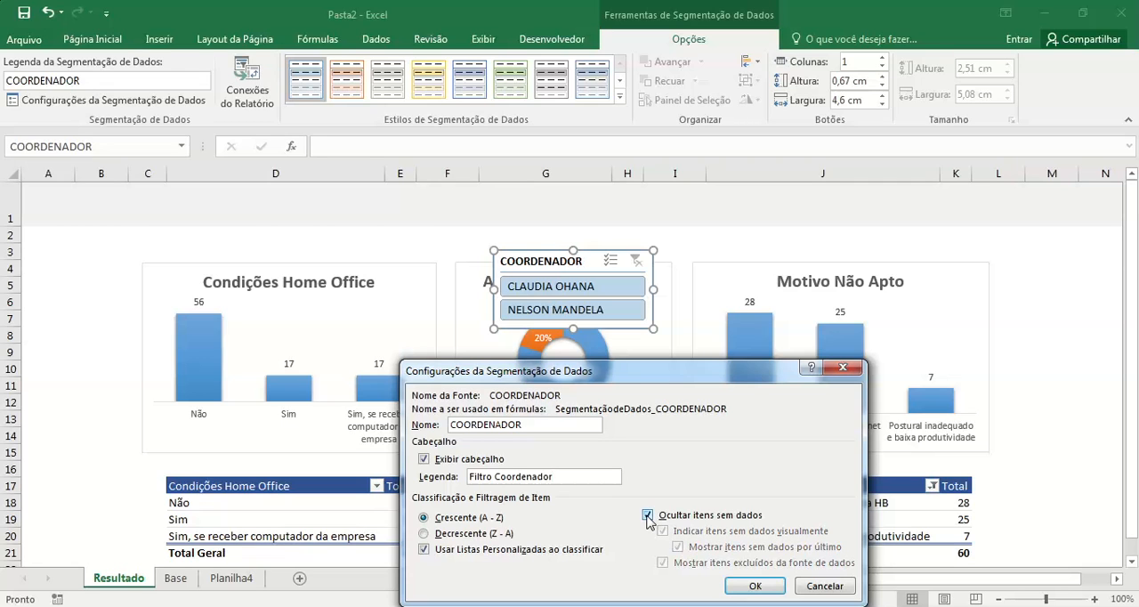
pyautogui.click(753, 586)
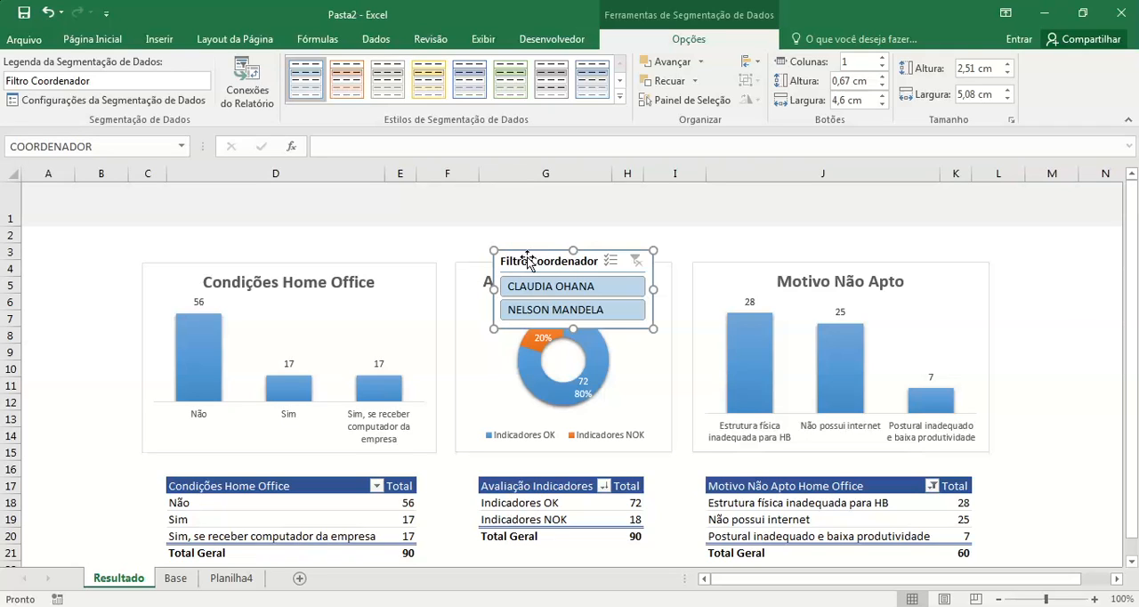
# Step: Filter by the first coordinator, connect the Filtro Coordenador slicer also to Tabela dinâmica4 and Tabela dinâmica5, and clear the filter
pyautogui.click(608, 295)
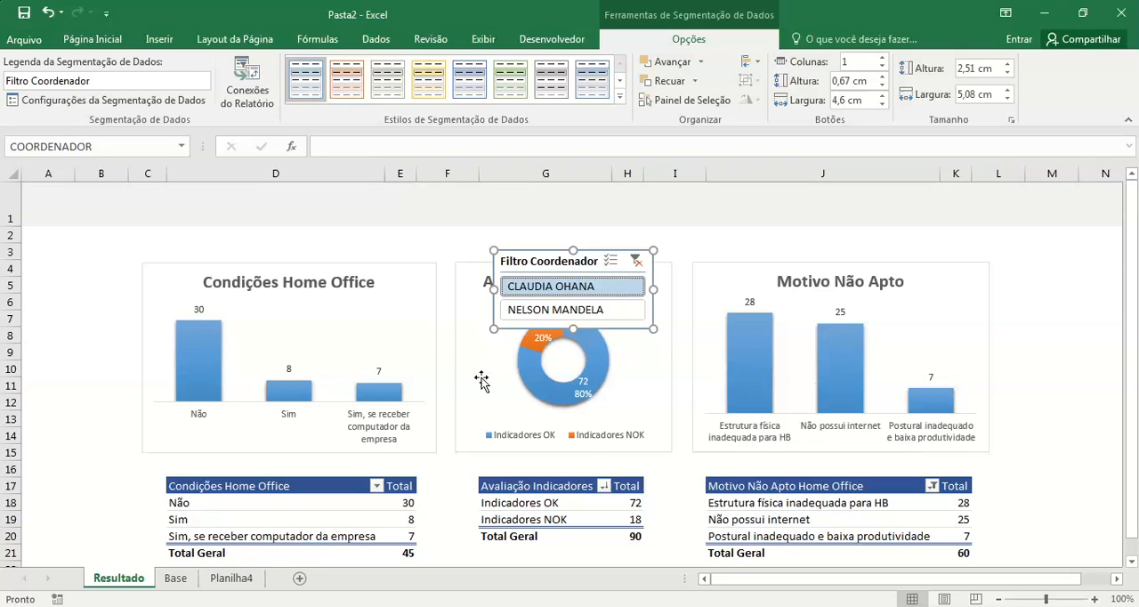
pyautogui.rightClick(557, 268)
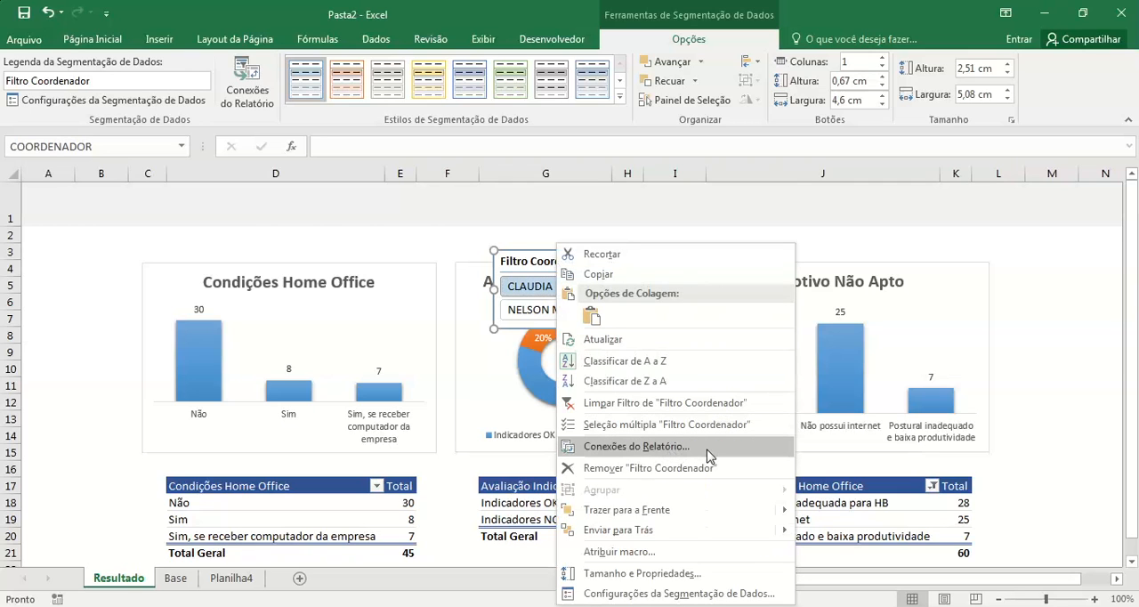
pyautogui.click(638, 447)
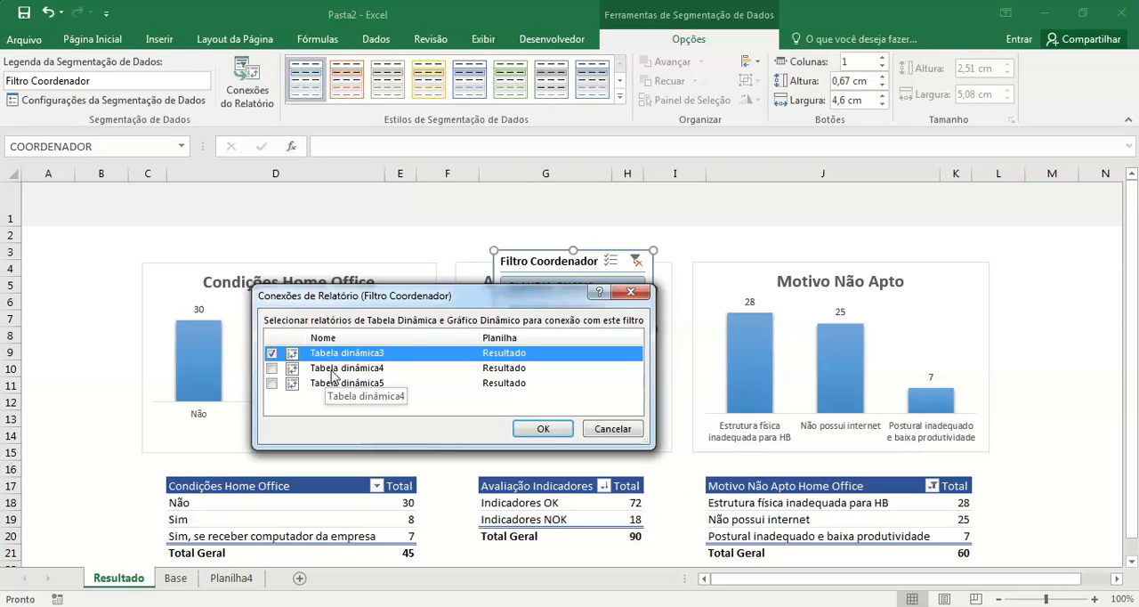
pyautogui.click(271, 368)
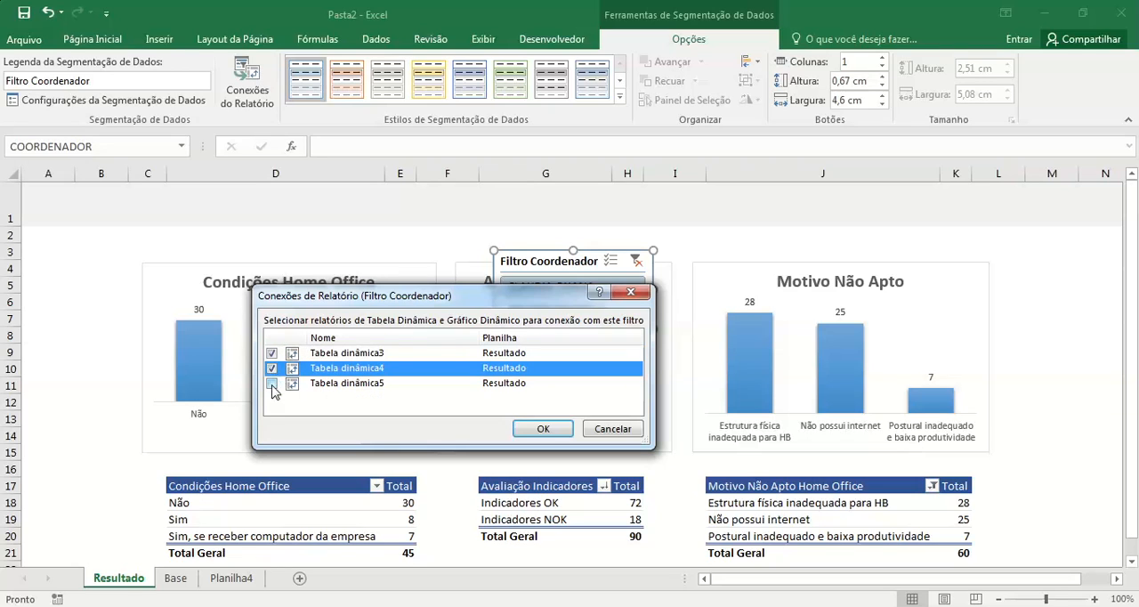
pyautogui.click(271, 383)
pyautogui.click(540, 429)
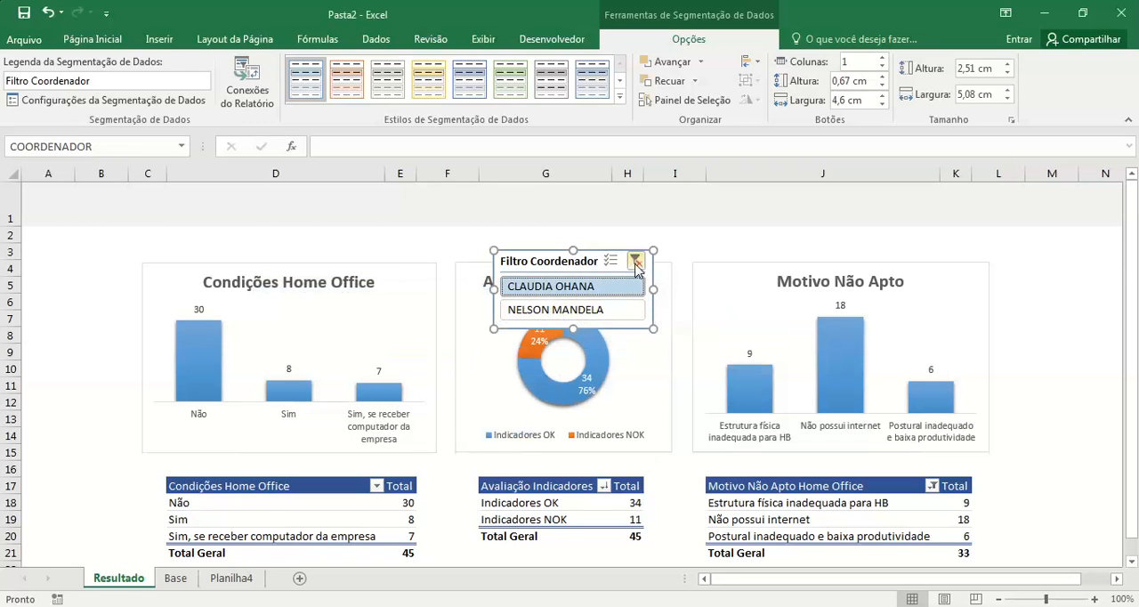
pyautogui.click(636, 263)
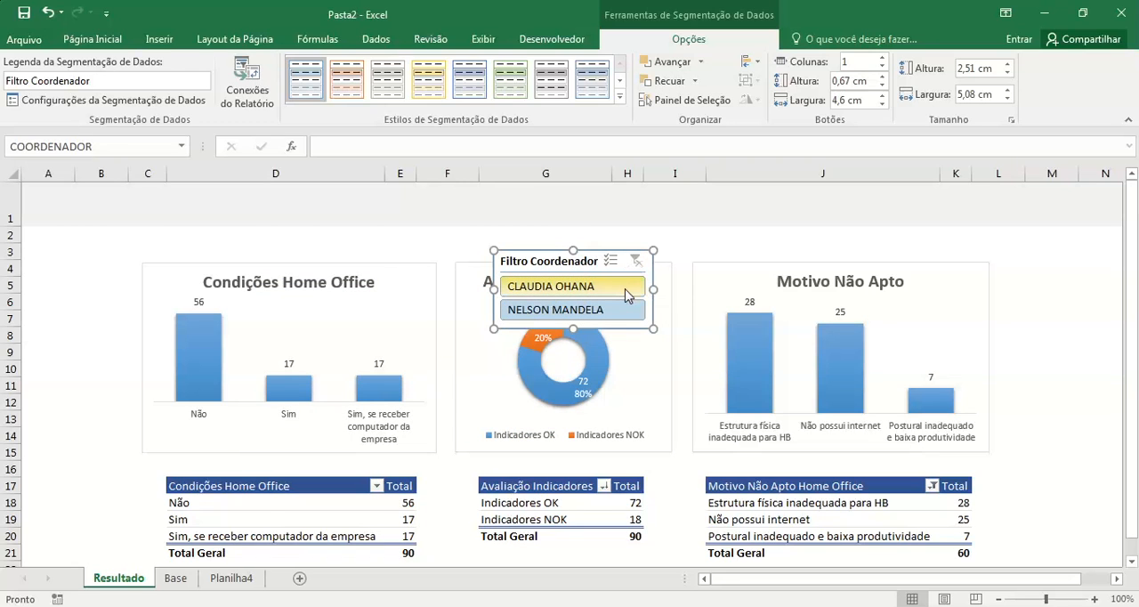
# Step: Move the Filtro Coordenador slicer above the Avaliação Indicadores chart, filter the dashboard by each coordinator in turn and clear the filter
pyautogui.moveTo(588, 265); pyautogui.dragTo(592, 205)
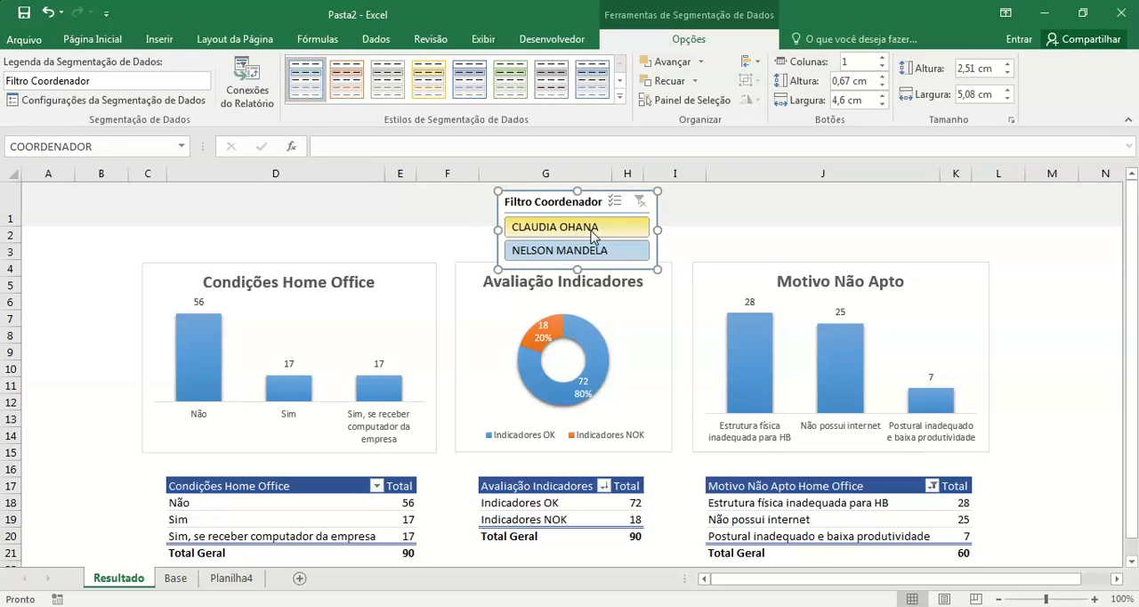
pyautogui.click(593, 233)
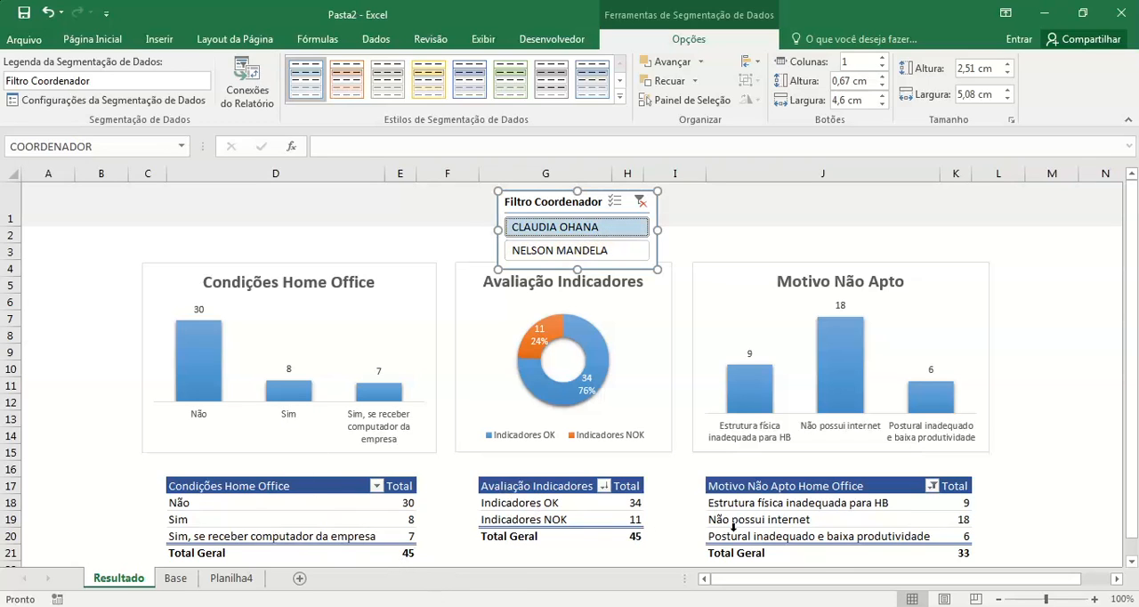
pyautogui.click(601, 256)
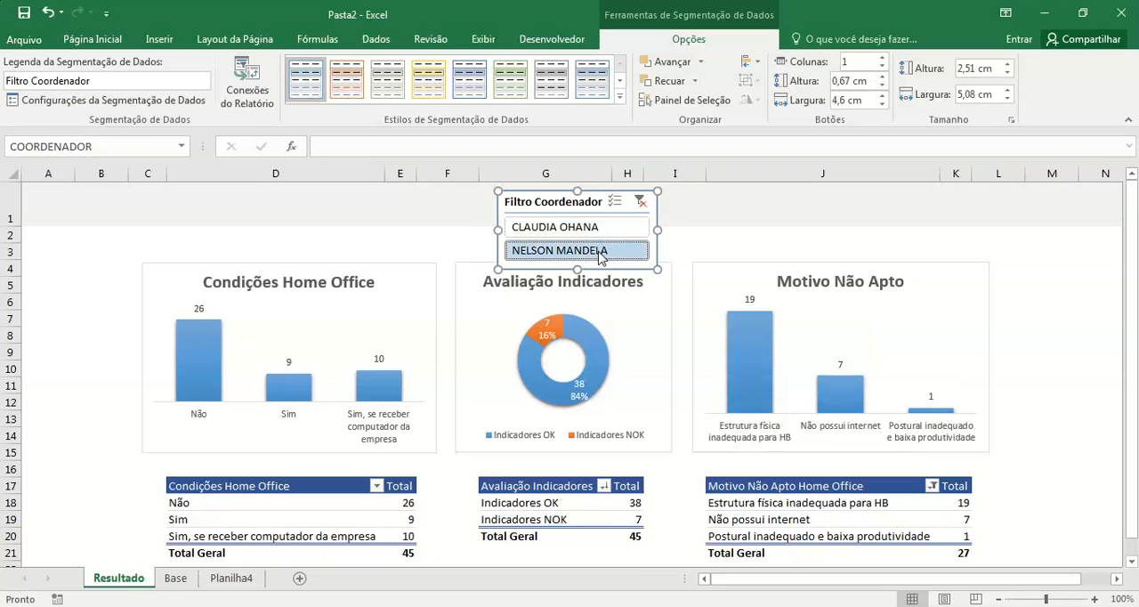
pyautogui.click(640, 203)
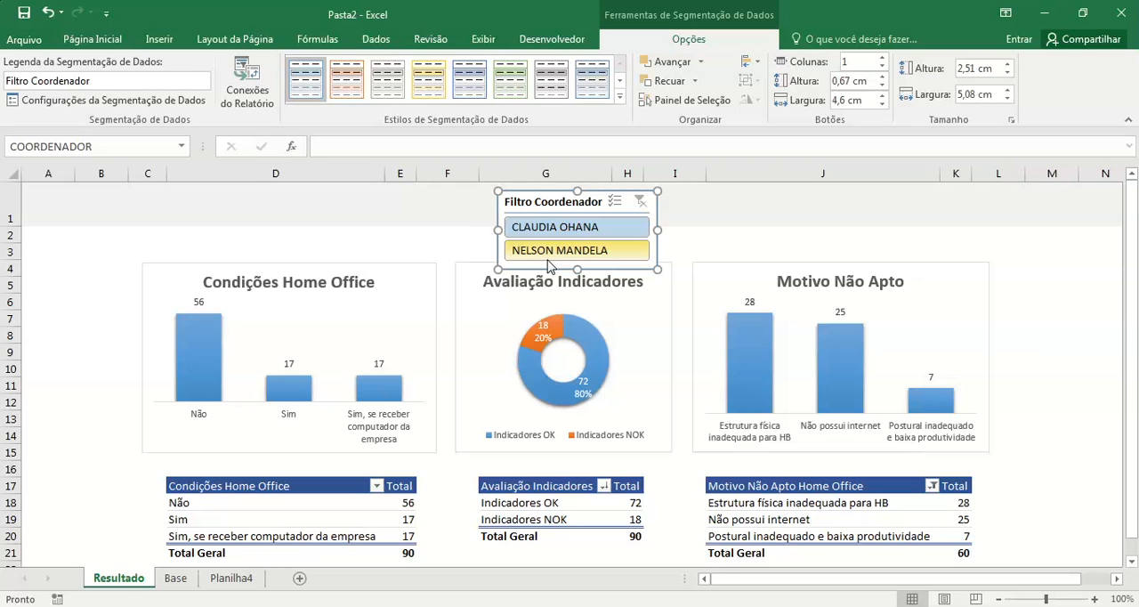
# Step: Move the Filtro Coordenador slicer to the Condições Home Office chart's upper edge and insert a SUPERVISOR slicer from that chart's pivot table
pyautogui.moveTo(549, 203); pyautogui.dragTo(310, 233)
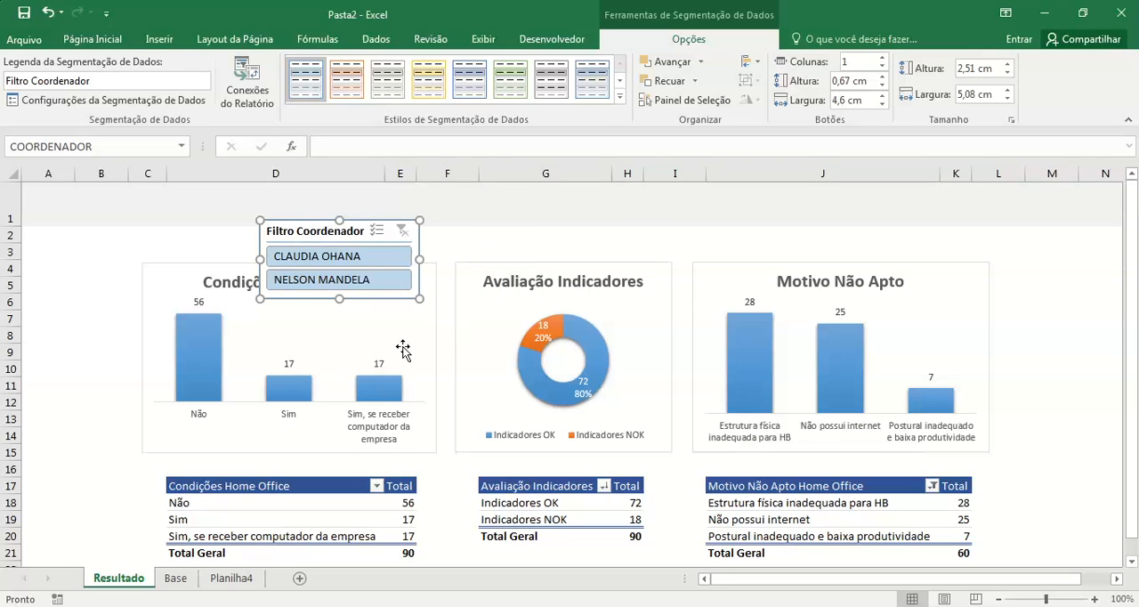
pyautogui.click(347, 505)
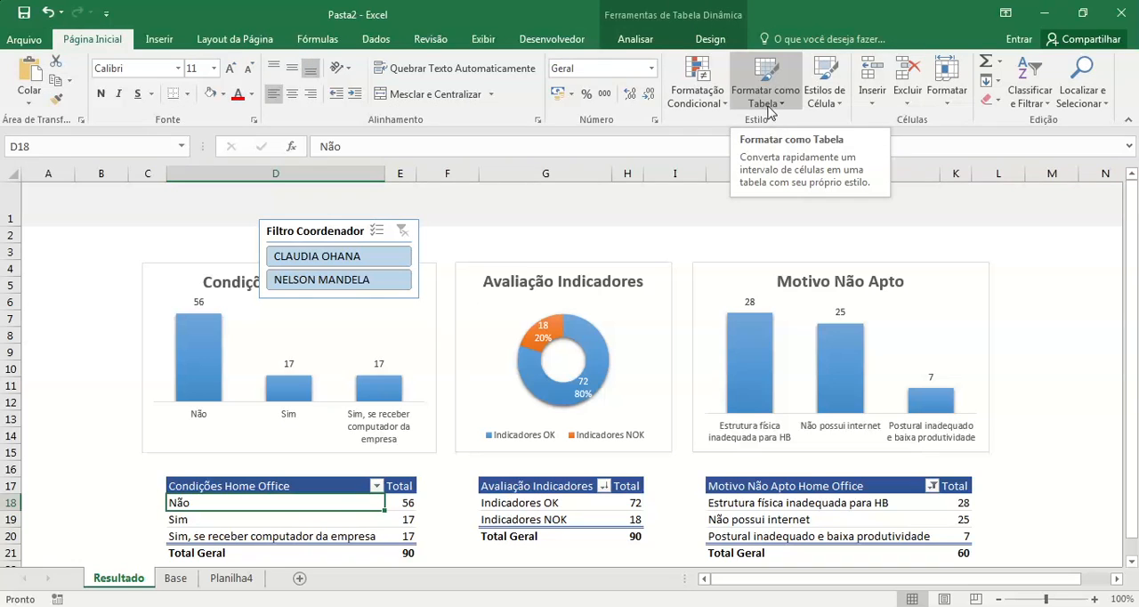
pyautogui.click(629, 39)
pyautogui.click(499, 63)
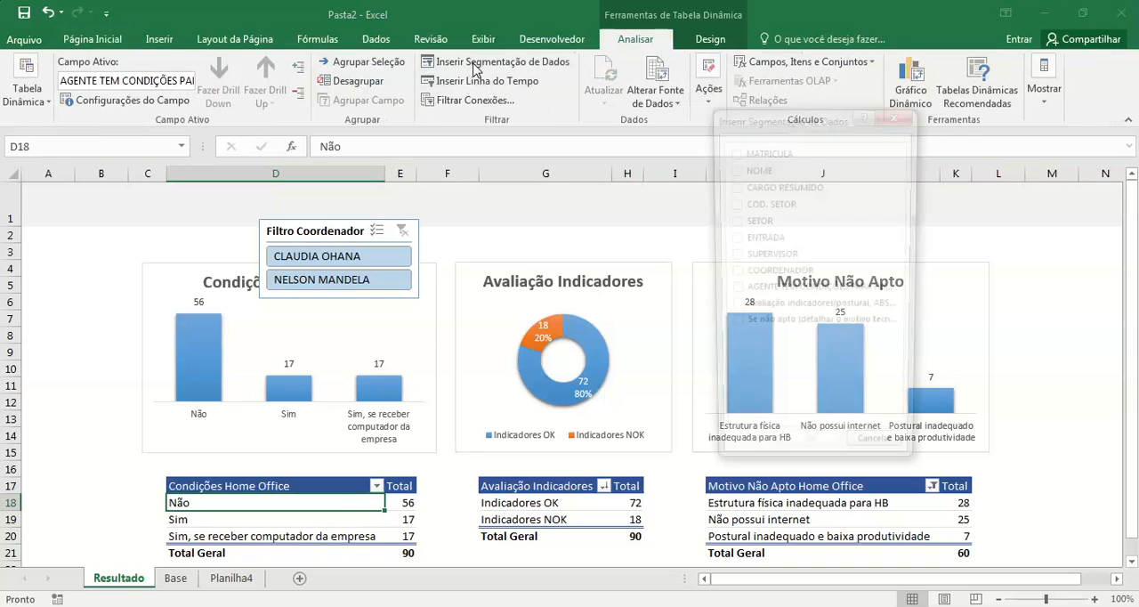
pyautogui.click(732, 256)
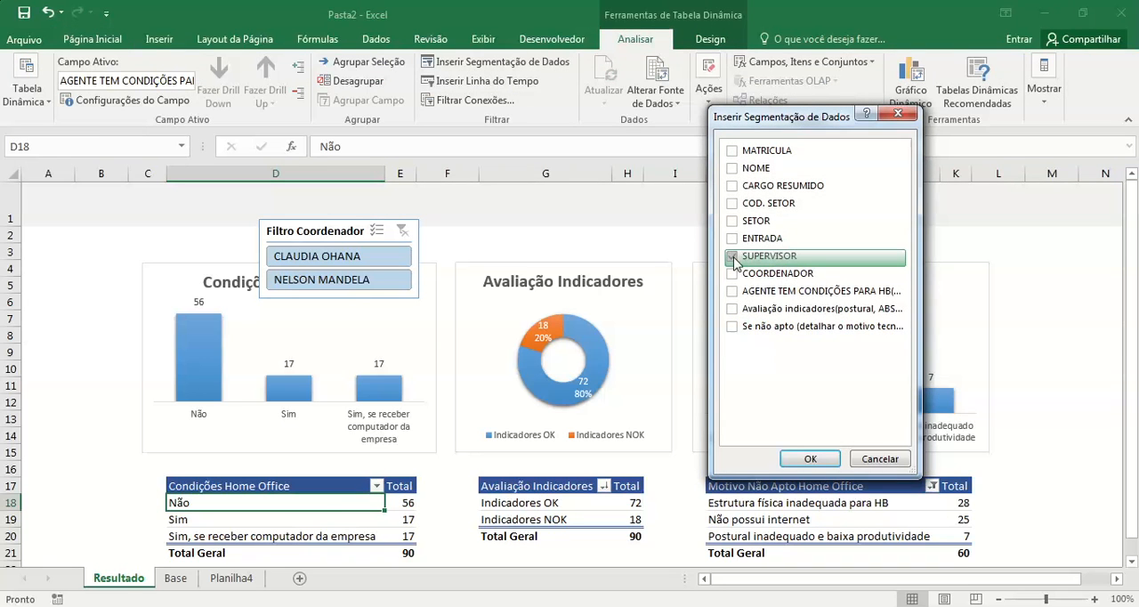
pyautogui.click(804, 458)
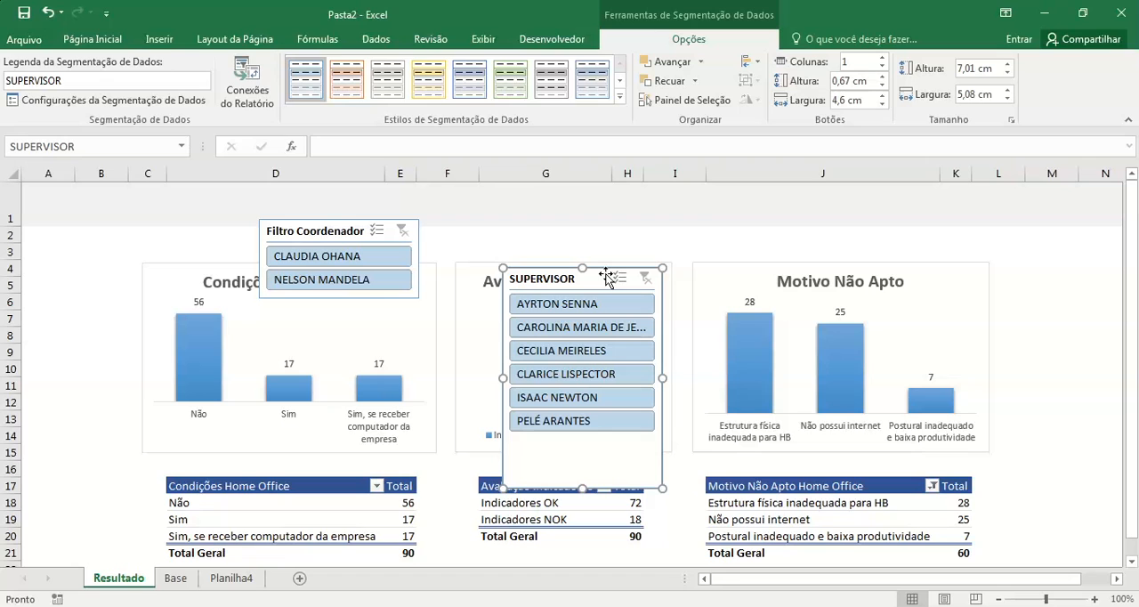
# Step: Place the SUPERVISOR slicer beside the Filtro Coordenador slicer with upper edges aligned, and shorten it to fit its list of supervisors
pyautogui.moveTo(587, 284); pyautogui.dragTo(562, 237)
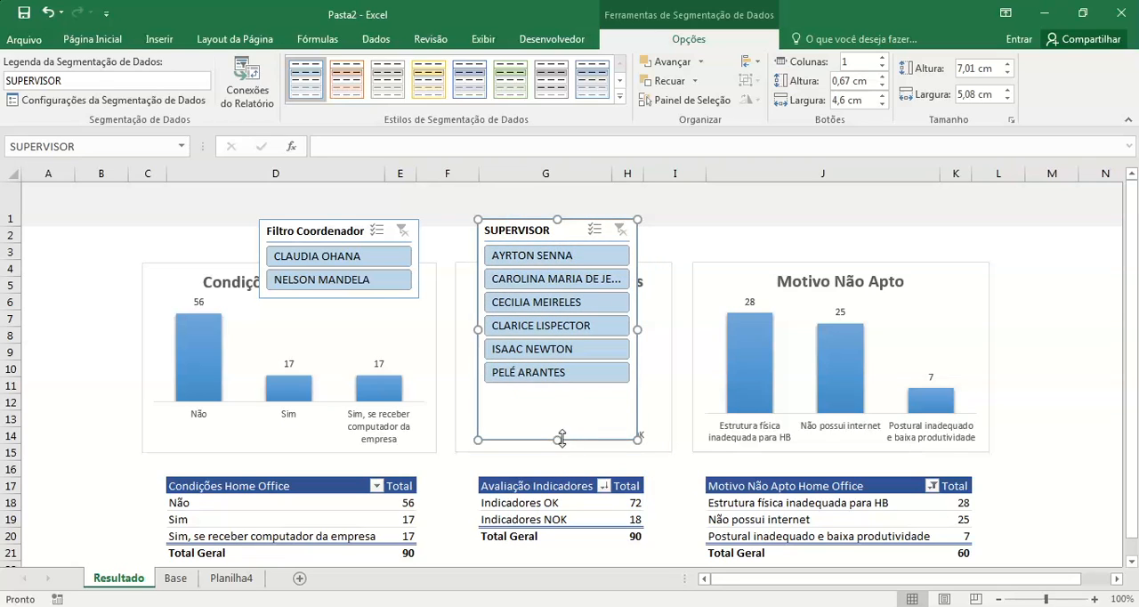
pyautogui.click(559, 445)
pyautogui.click(558, 415)
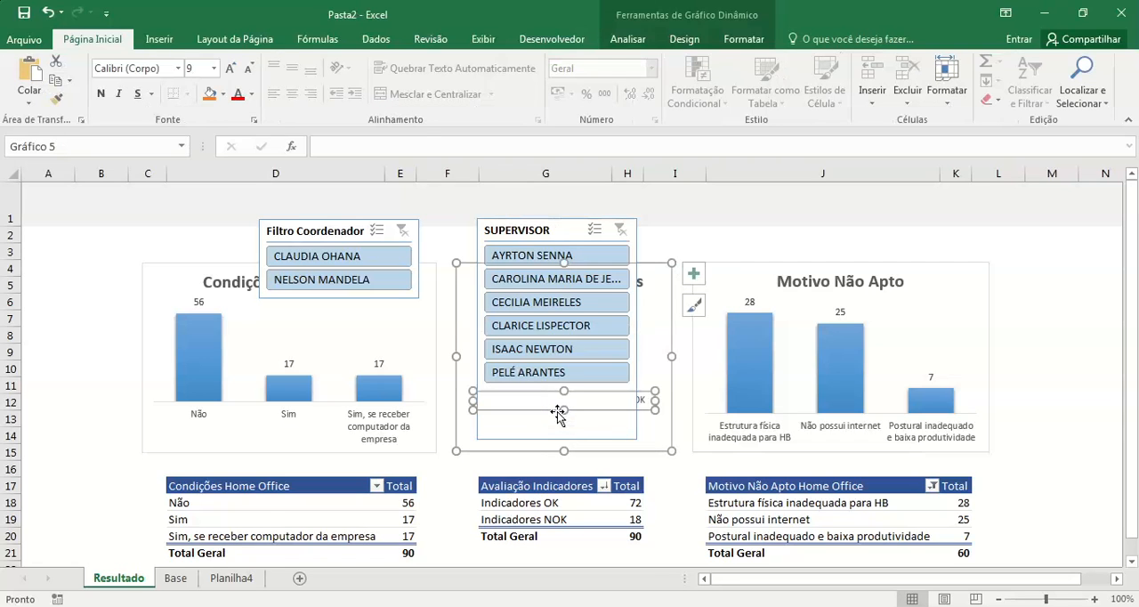
pyautogui.click(570, 230)
pyautogui.moveTo(557, 441); pyautogui.dragTo(557, 393)
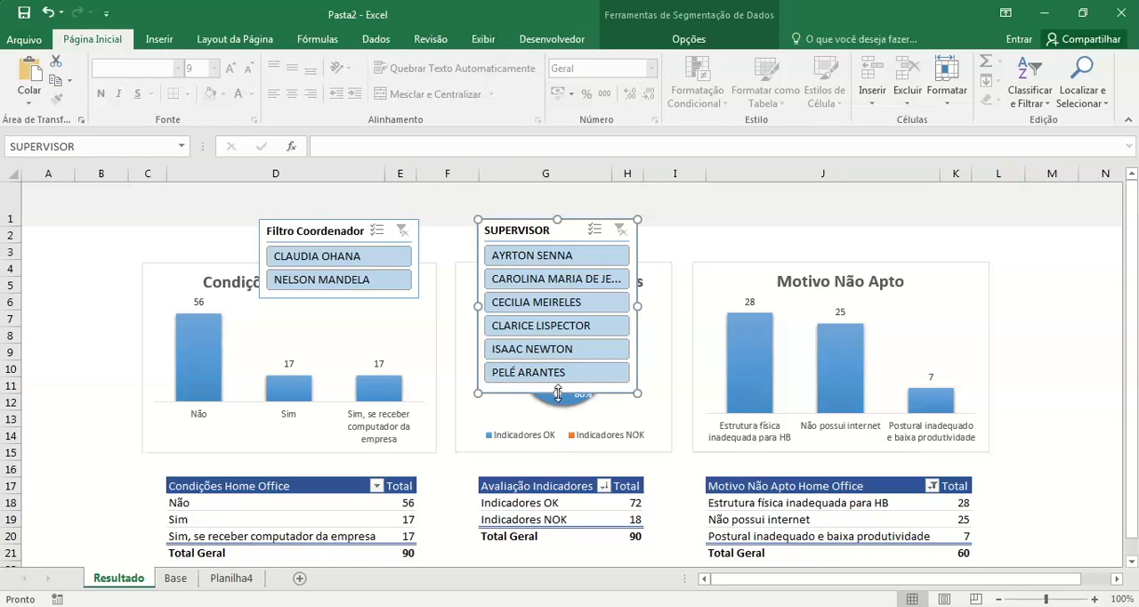
# Step: Set the SUPERVISOR slicer's caption to Filtro Supervisor and hide its items that have no data
pyautogui.rightClick(564, 230)
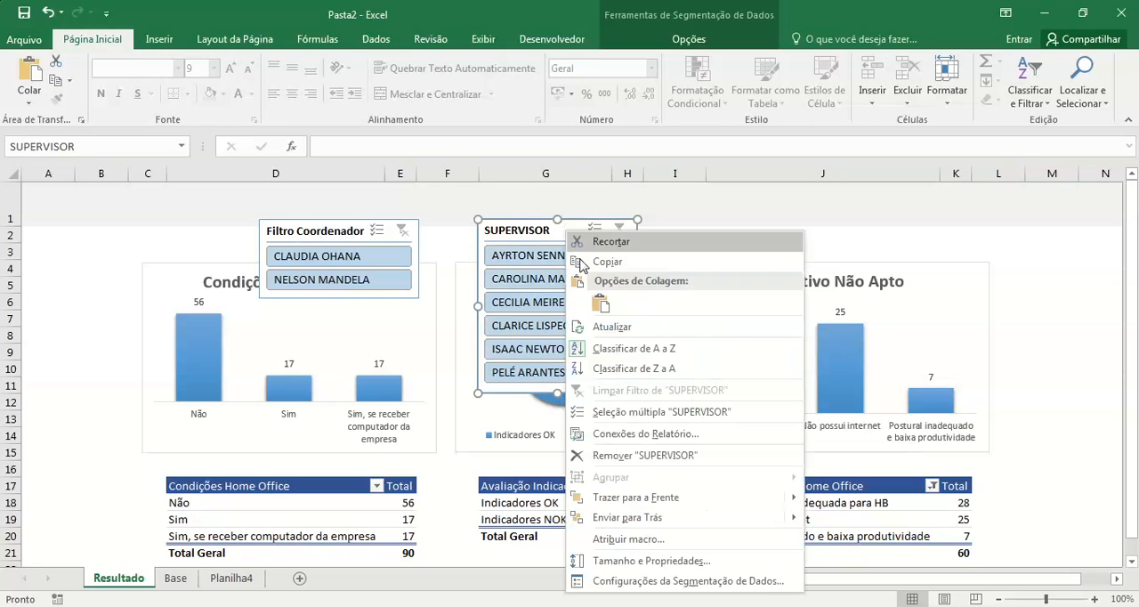
pyautogui.click(691, 584)
pyautogui.moveTo(589, 476); pyautogui.dragTo(464, 479)
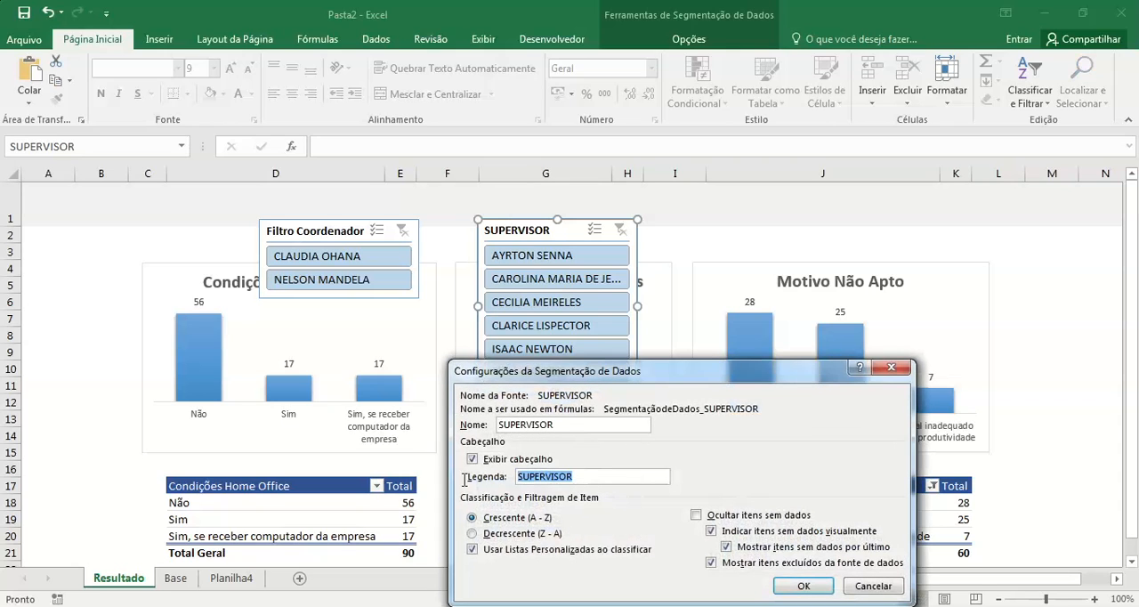
pyautogui.write('Filtr')
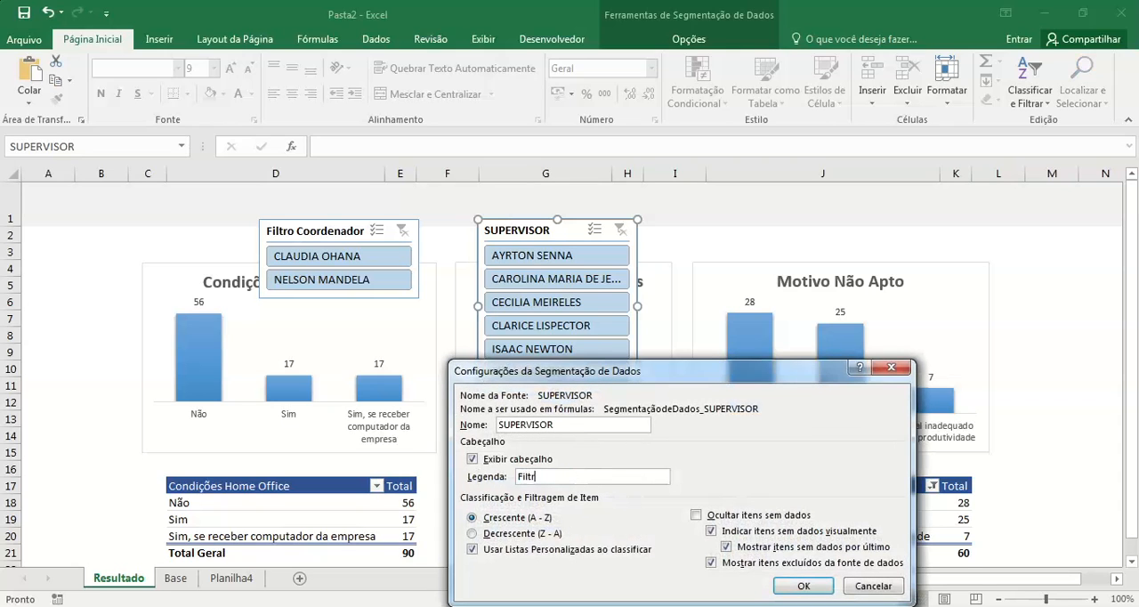
pyautogui.write('o Supervisor')
pyautogui.click(696, 515)
pyautogui.click(804, 588)
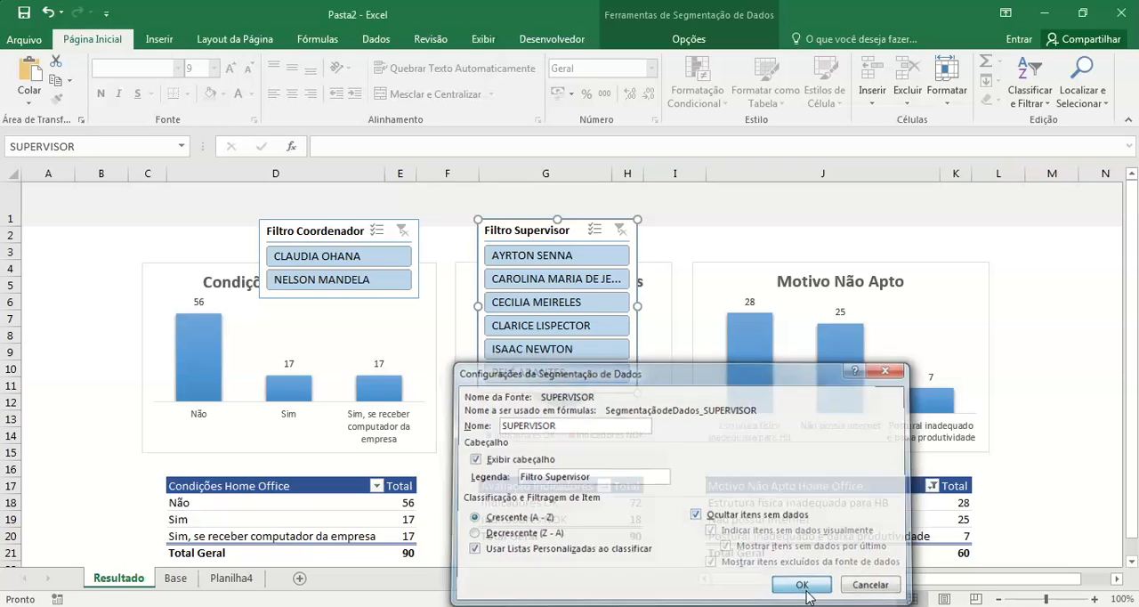
# Step: Connect the Filtro Supervisor slicer also to Tabela dinâmica4 and Tabela dinâmica5
pyautogui.rightClick(531, 235)
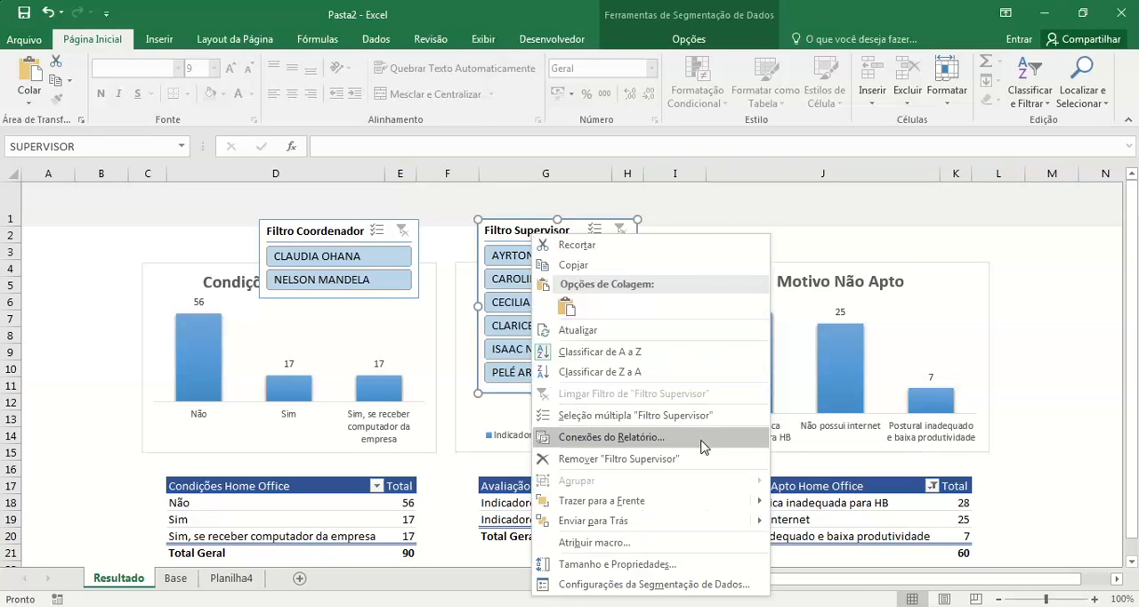
pyautogui.click(611, 437)
pyautogui.click(272, 367)
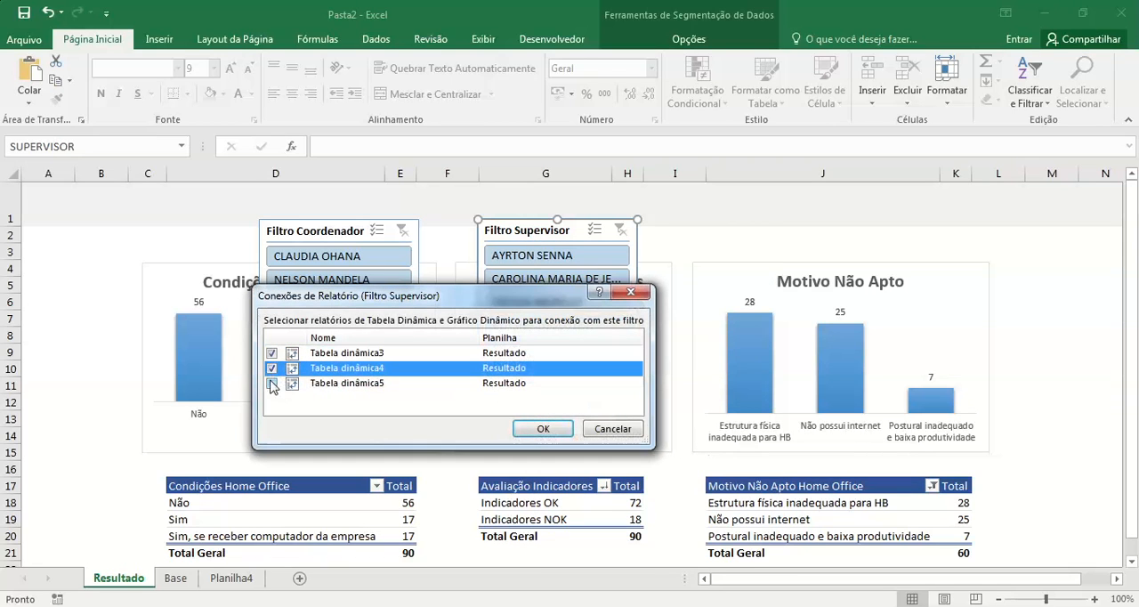
pyautogui.click(271, 382)
pyautogui.click(543, 428)
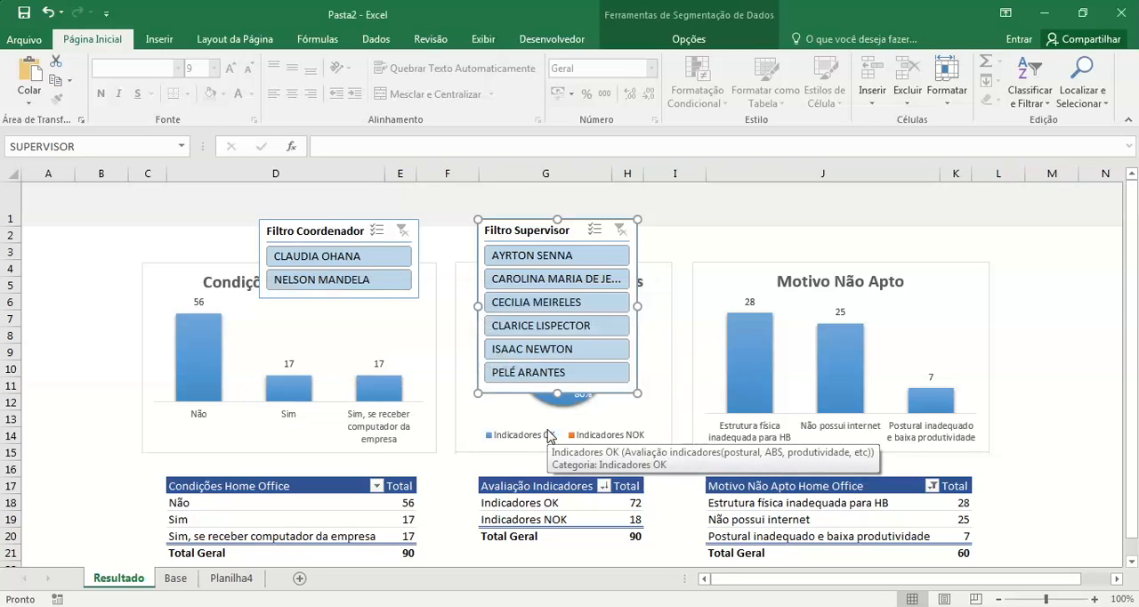
# Step: Insert two columns at column B and stack the Filtro Coordenador slicer above the Filtro Supervisor slicer in the space before the charts
pyautogui.moveTo(521, 236); pyautogui.dragTo(67, 320)
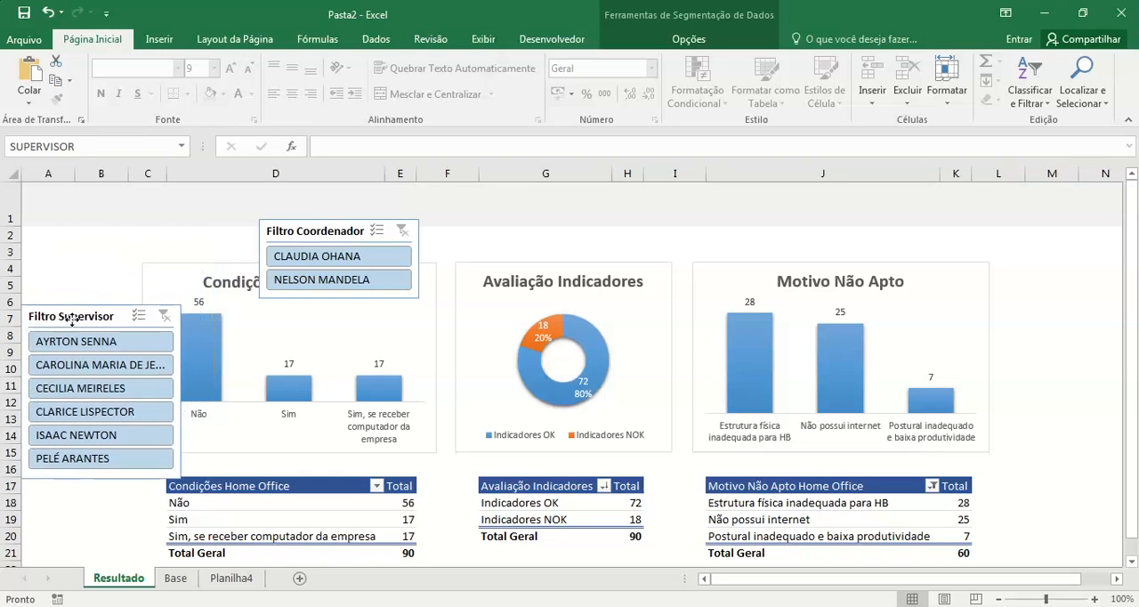
pyautogui.click(115, 174)
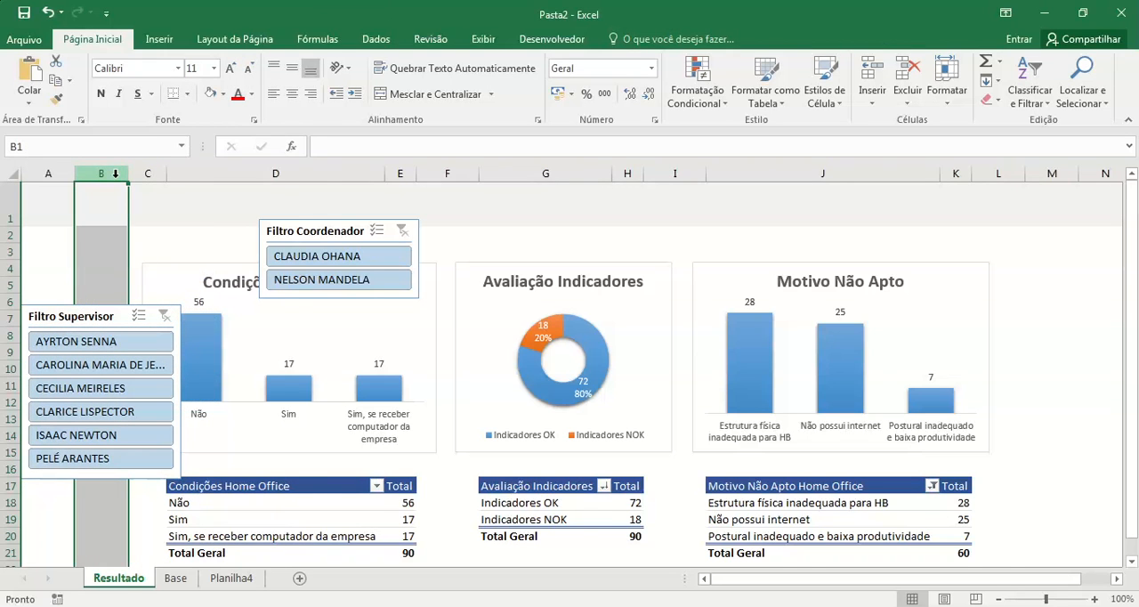
pyautogui.hotkey('ctrl', '+')
pyautogui.hotkey('ctrl', '+')
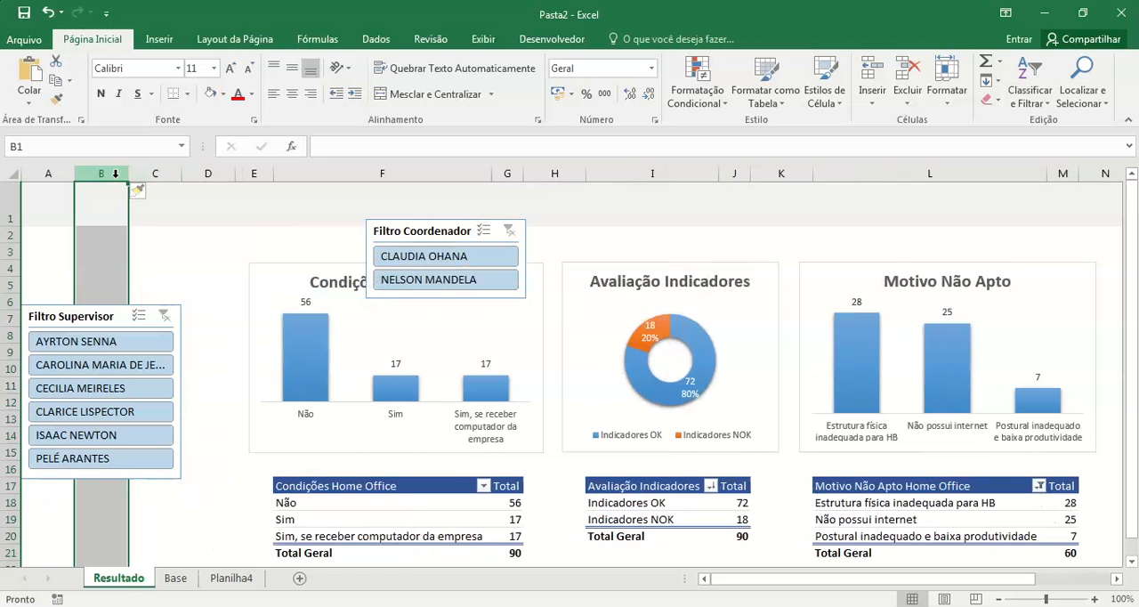
pyautogui.moveTo(86, 316); pyautogui.dragTo(119, 392)
pyautogui.moveTo(409, 233); pyautogui.dragTo(102, 274)
# Step: Examine the finished resultado dashboard in the Levantamento - HB 05.10 - consolidado workbook and return to Pasta2
pyautogui.moveTo(454, 603)
pyautogui.click(432, 516)
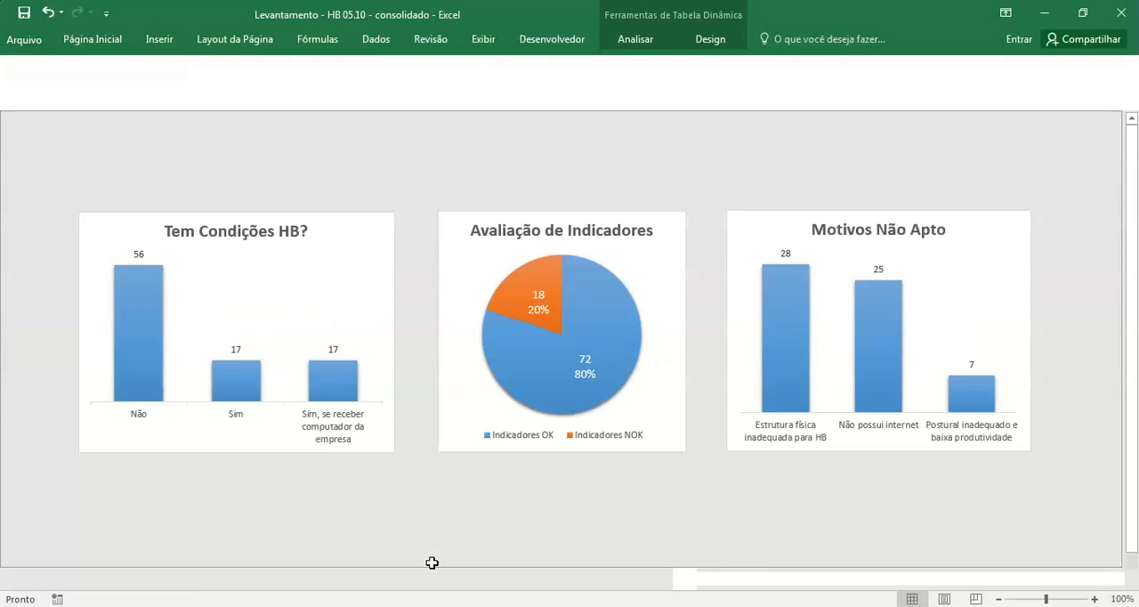
pyautogui.scroll(-2, 514, 396)
pyautogui.scroll(2, 514, 396)
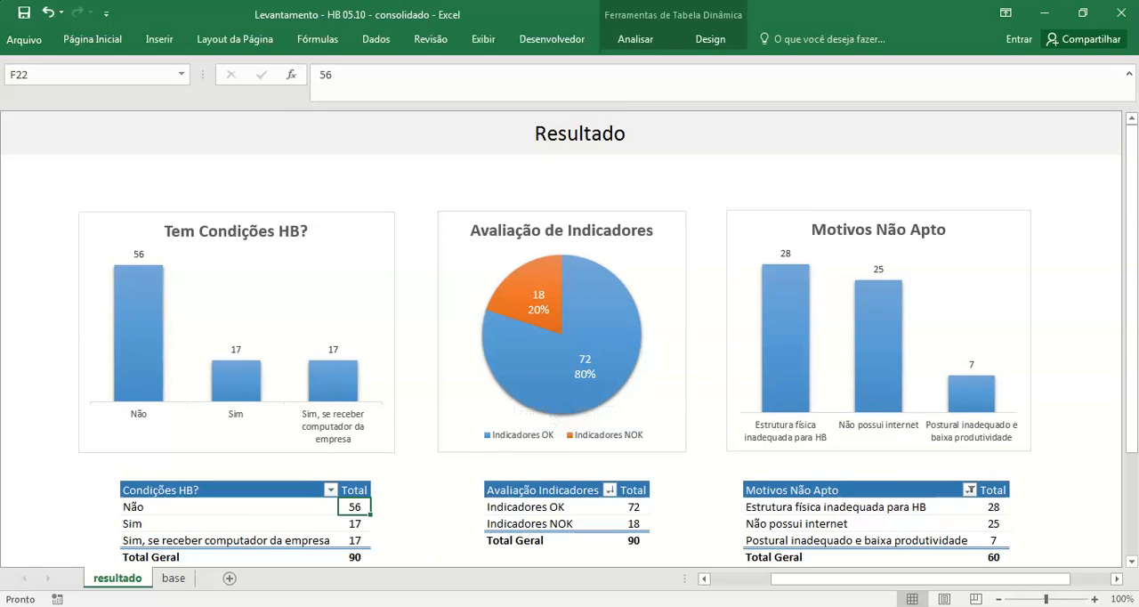
pyautogui.moveTo(488, 606)
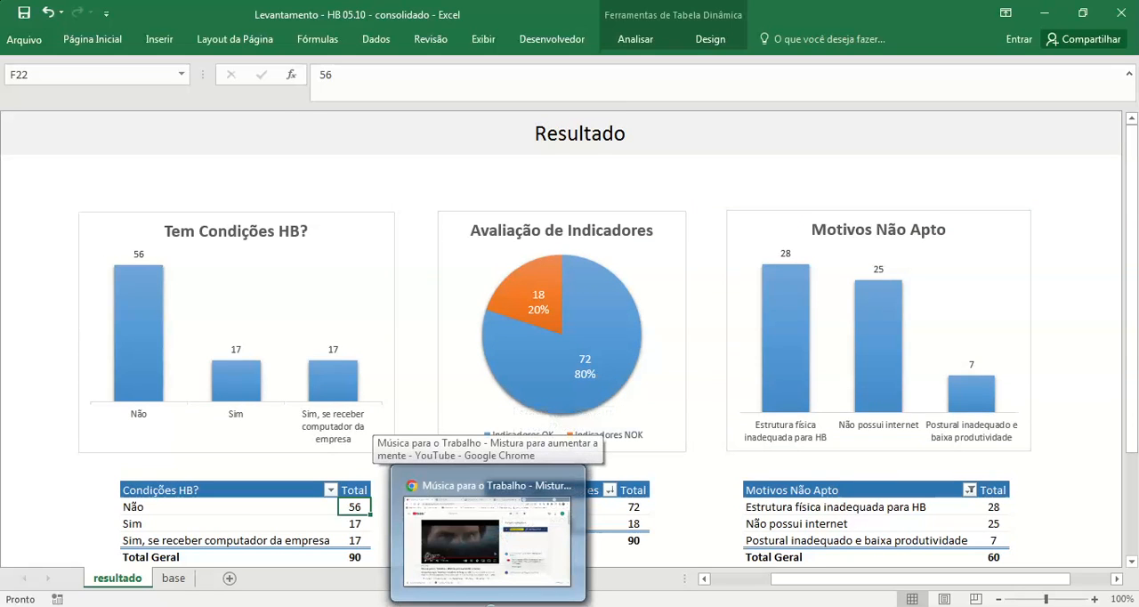
pyautogui.moveTo(436, 606)
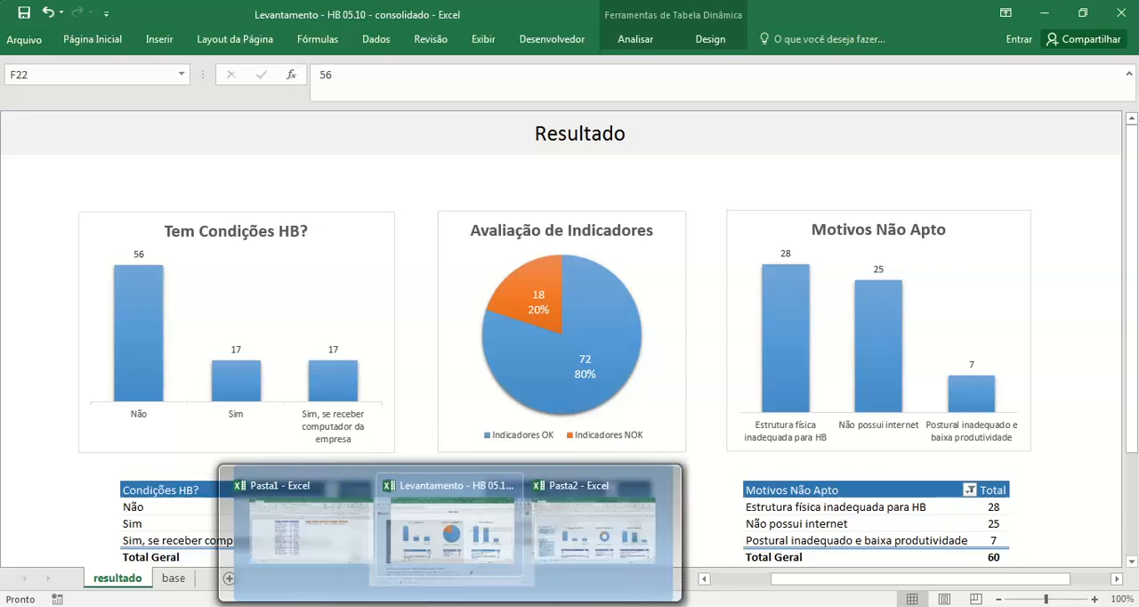
pyautogui.click(570, 536)
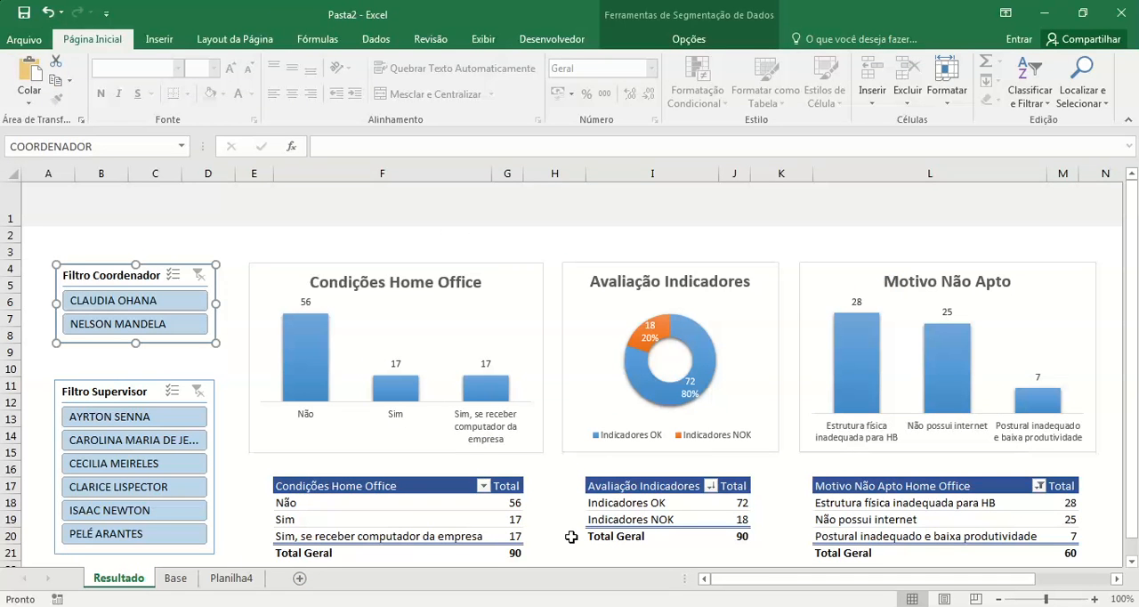
# Step: Move the Filtro Supervisor slicer up to sit closely below the Filtro Coordenador slicer
pyautogui.moveTo(148, 392); pyautogui.dragTo(148, 374)
pyautogui.click(205, 237)
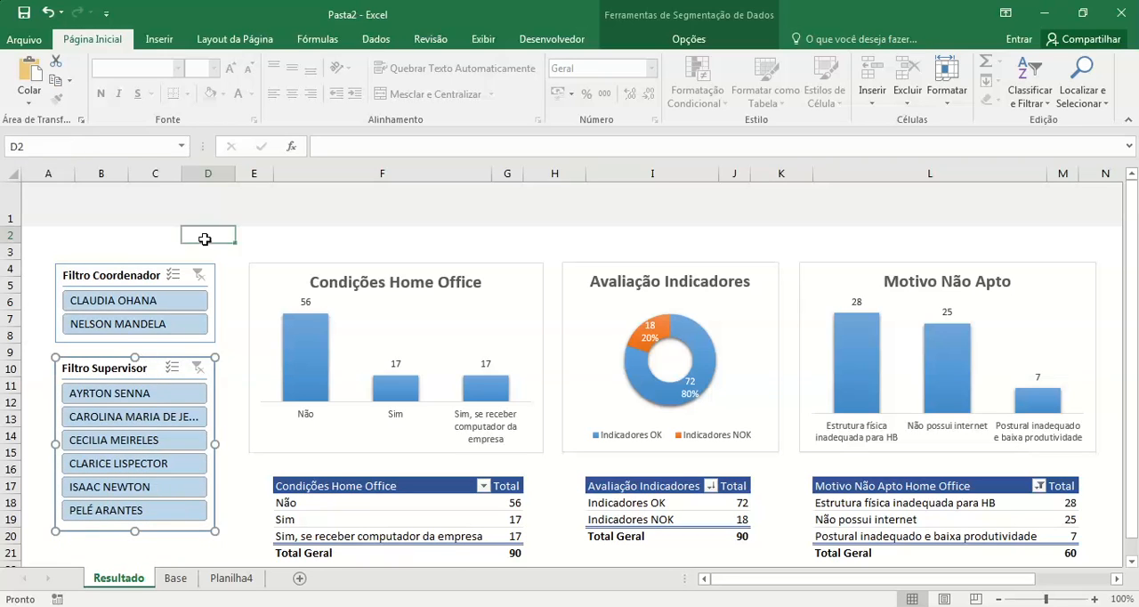
# Step: Filter the dashboard by several supervisors in turn to check the charts and tables, and clear the supervisor filter
pyautogui.click(155, 401)
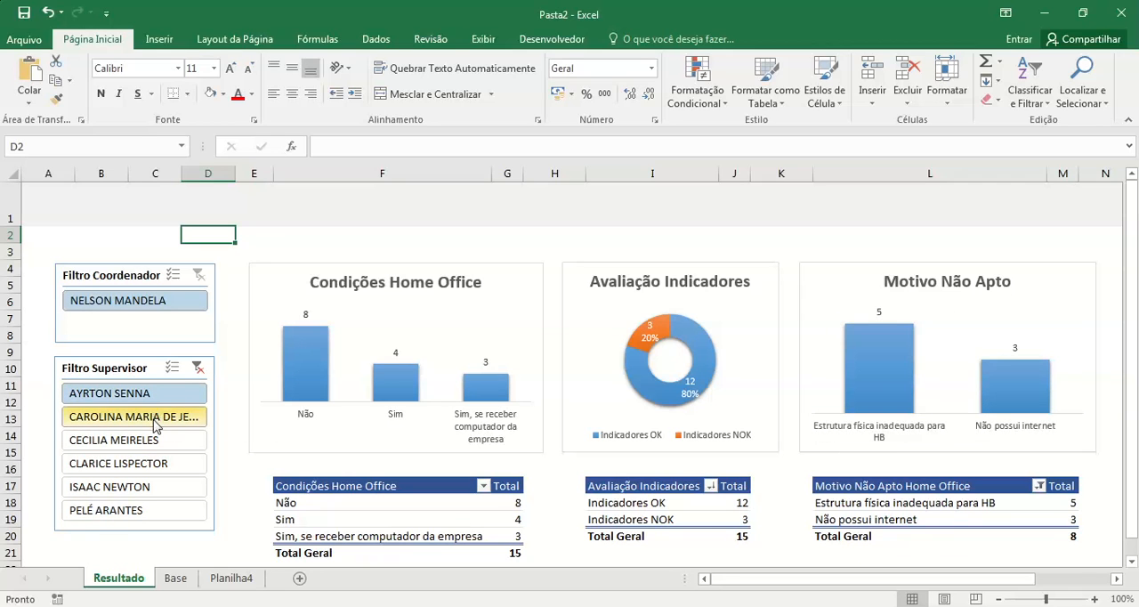
pyautogui.click(155, 419)
pyautogui.click(124, 442)
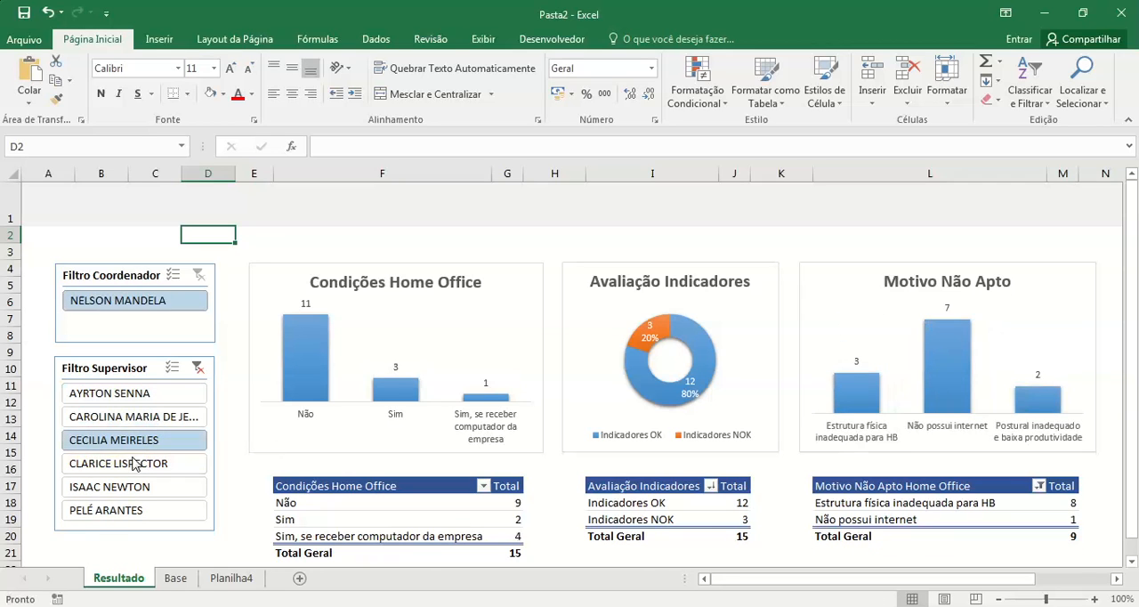
pyautogui.click(133, 463)
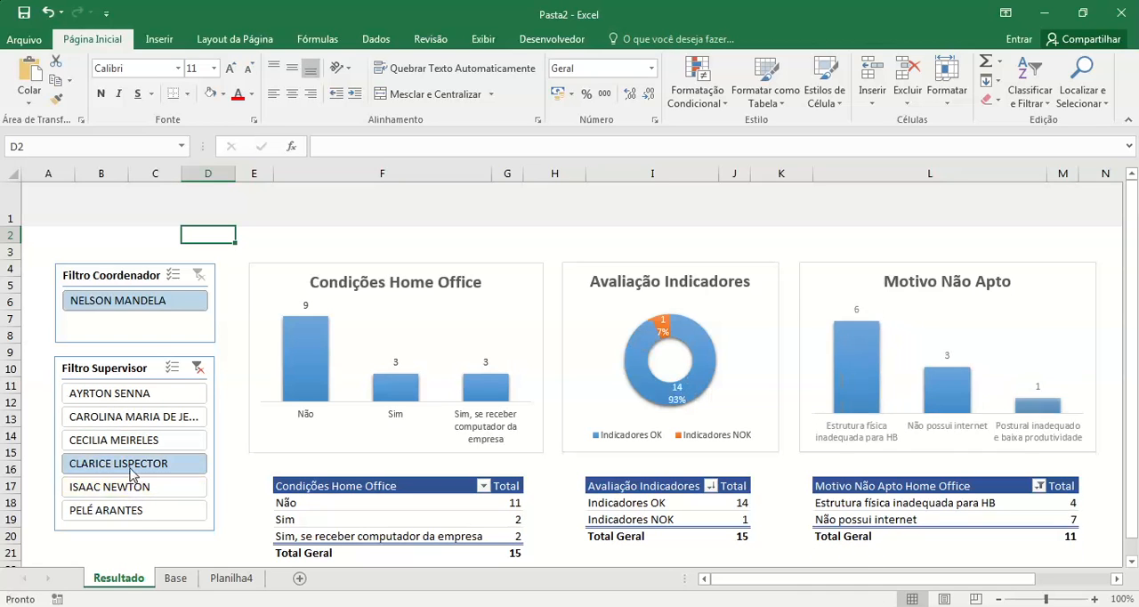
pyautogui.click(131, 487)
pyautogui.click(173, 395)
pyautogui.click(198, 367)
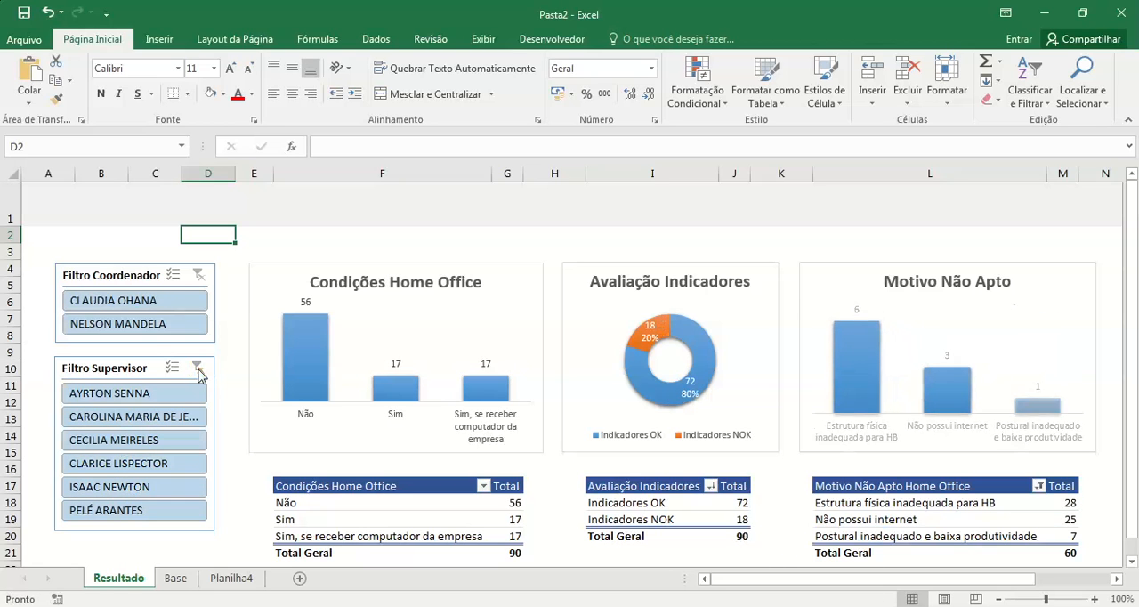
pyautogui.click(490, 234)
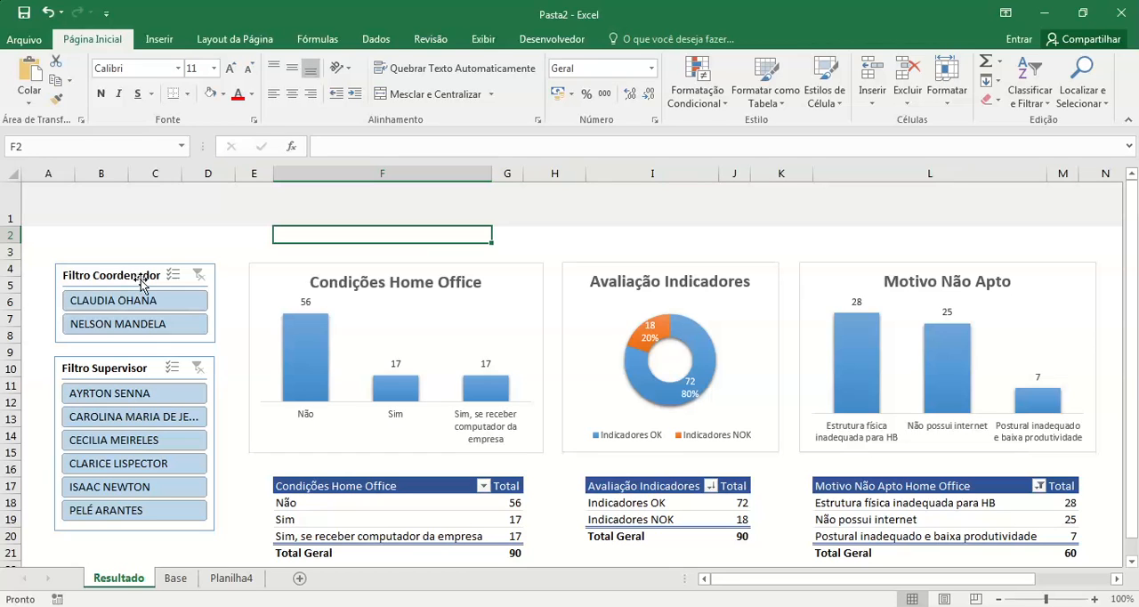
# Step: Try grey and yellow styles on the Filtro Coordenador slicer and apply the first dark blue style
pyautogui.click(139, 284)
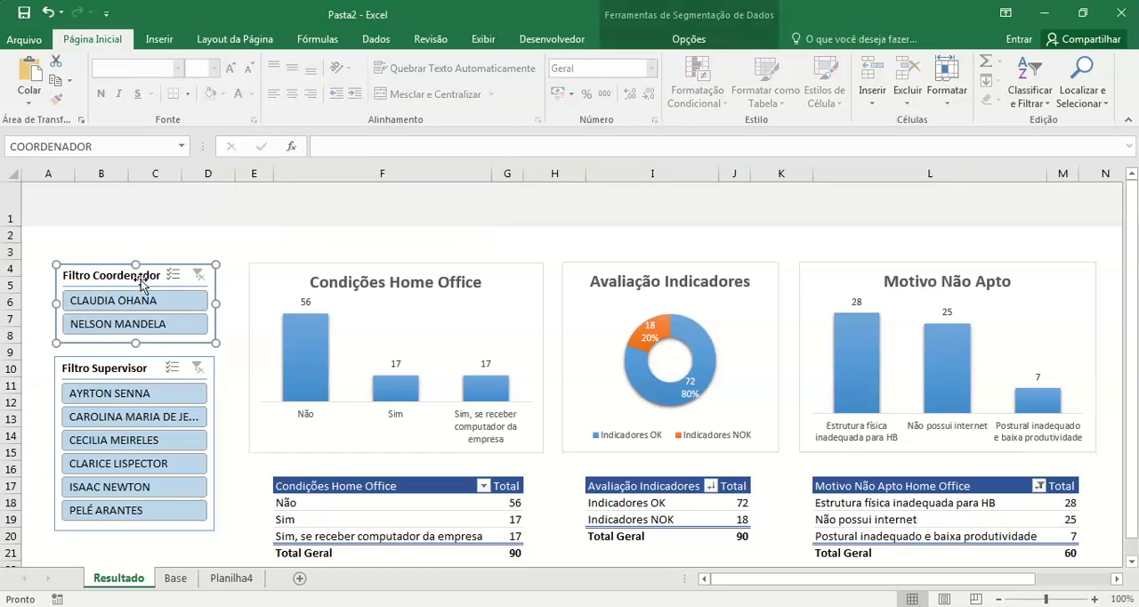
pyautogui.click(687, 37)
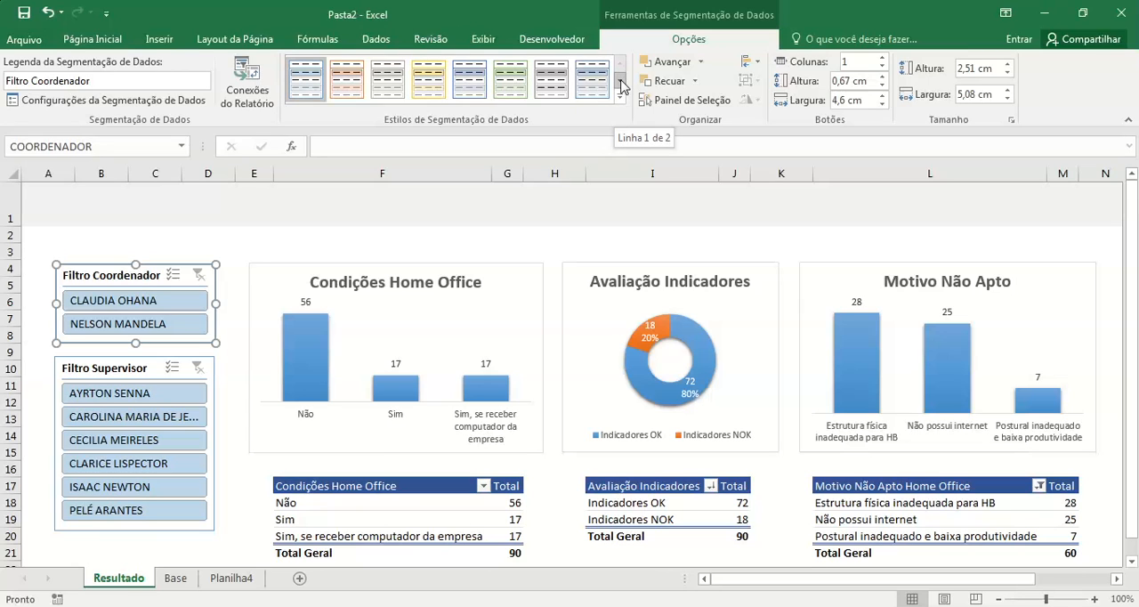
pyautogui.click(389, 80)
pyautogui.click(442, 79)
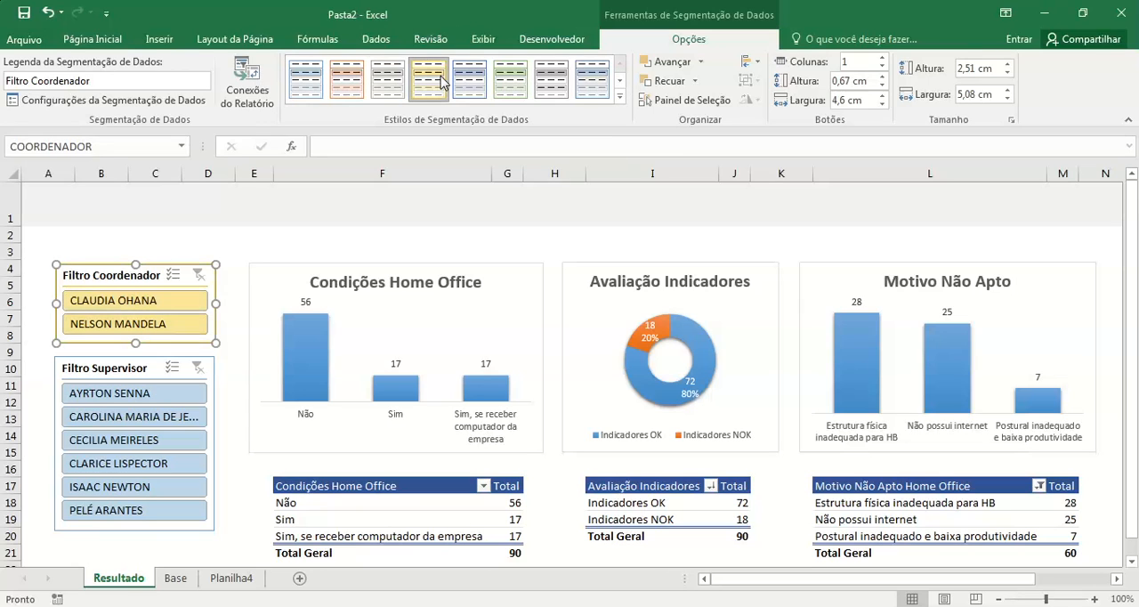
pyautogui.click(554, 82)
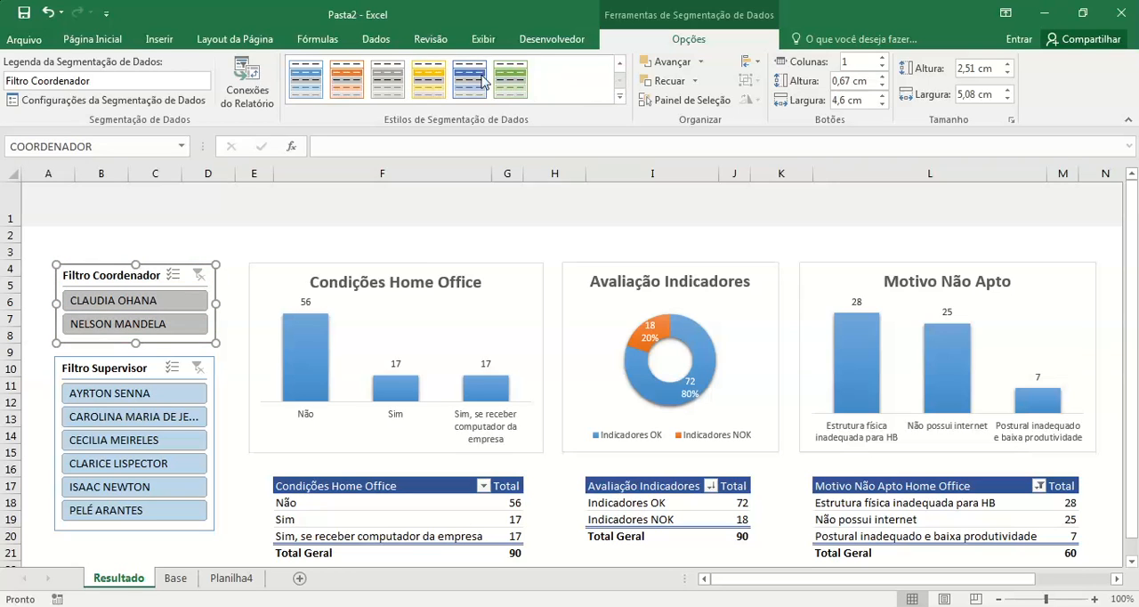
pyautogui.click(307, 80)
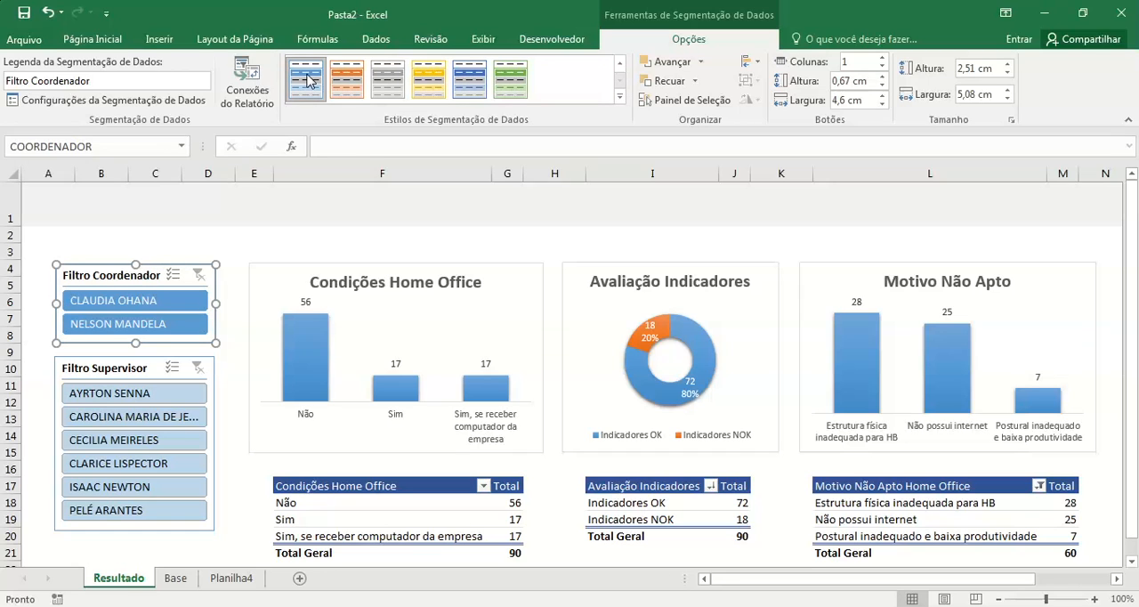
# Step: Duplicate the Filtro Coordenador slicer's dark blue style and name the copy with the author's first name followed by 01
pyautogui.click(139, 370)
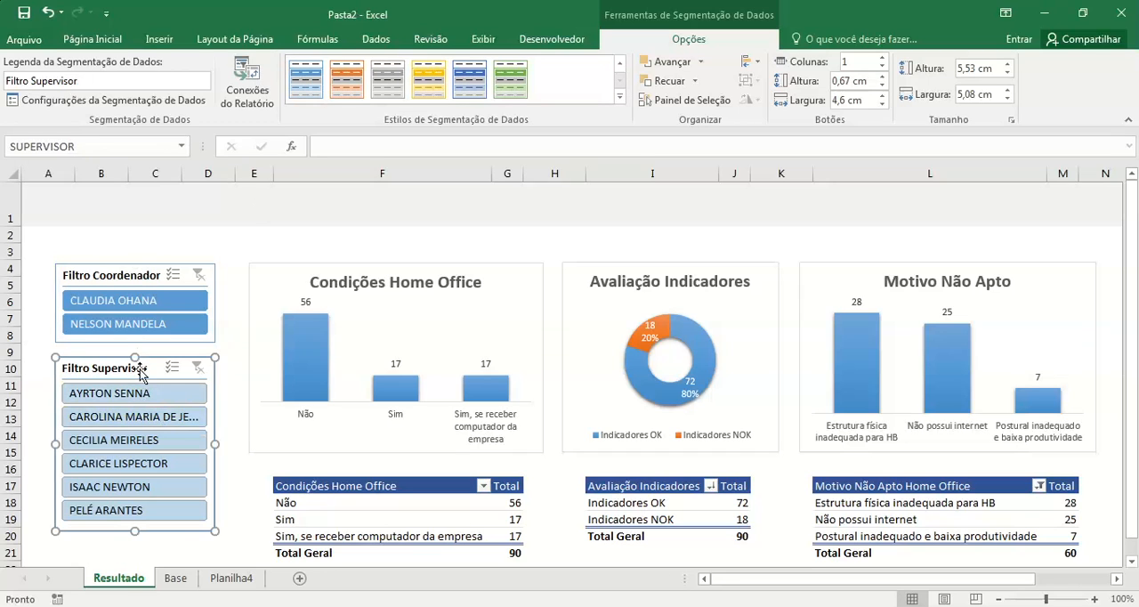
pyautogui.click(135, 278)
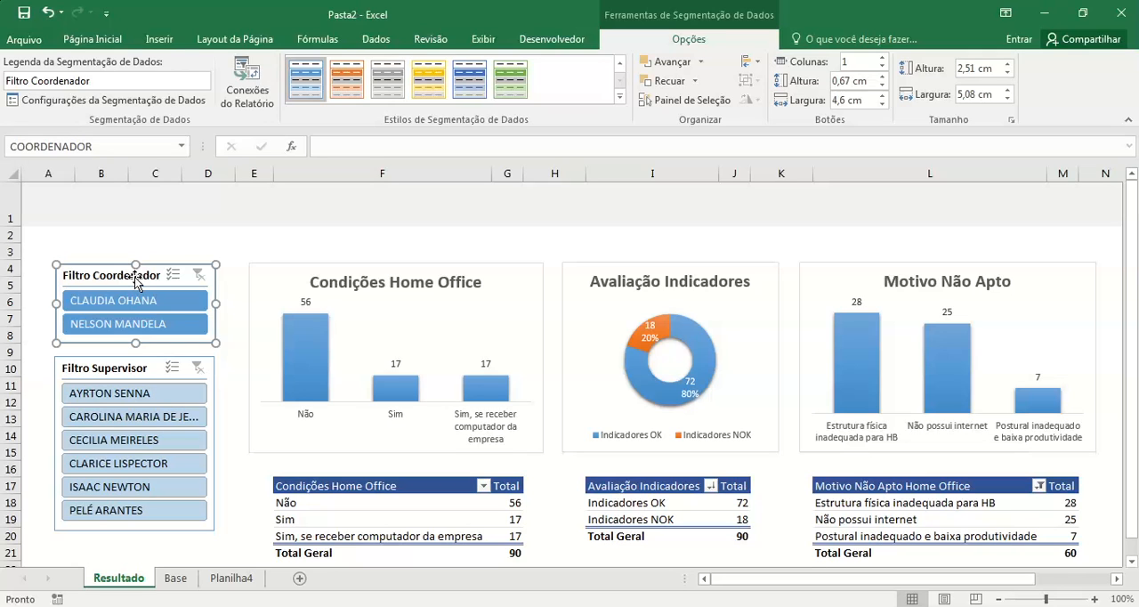
pyautogui.rightClick(309, 85)
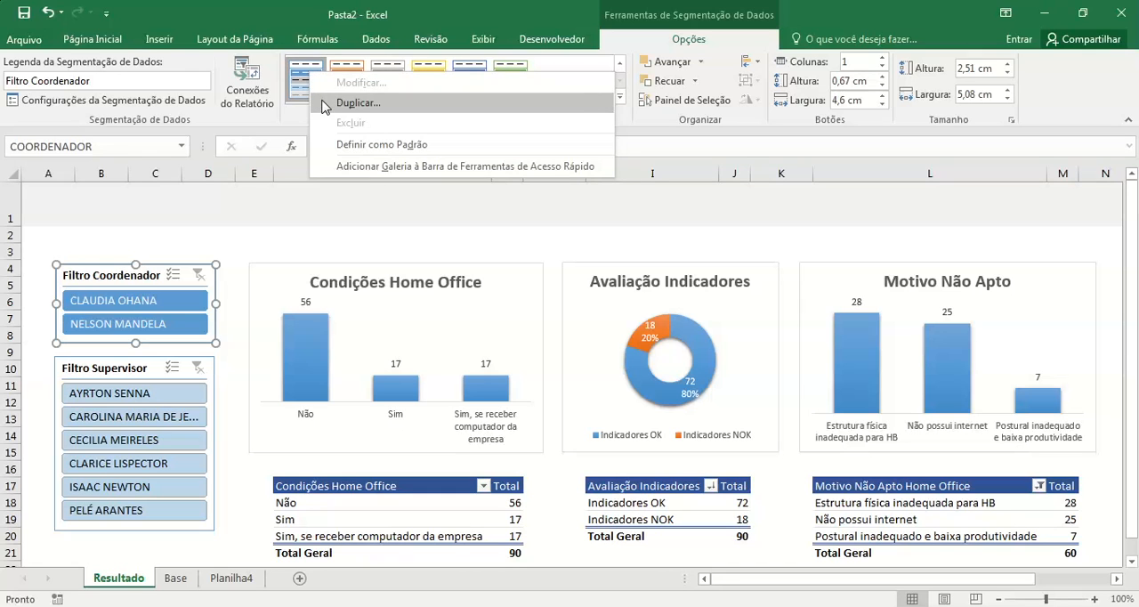
pyautogui.click(323, 104)
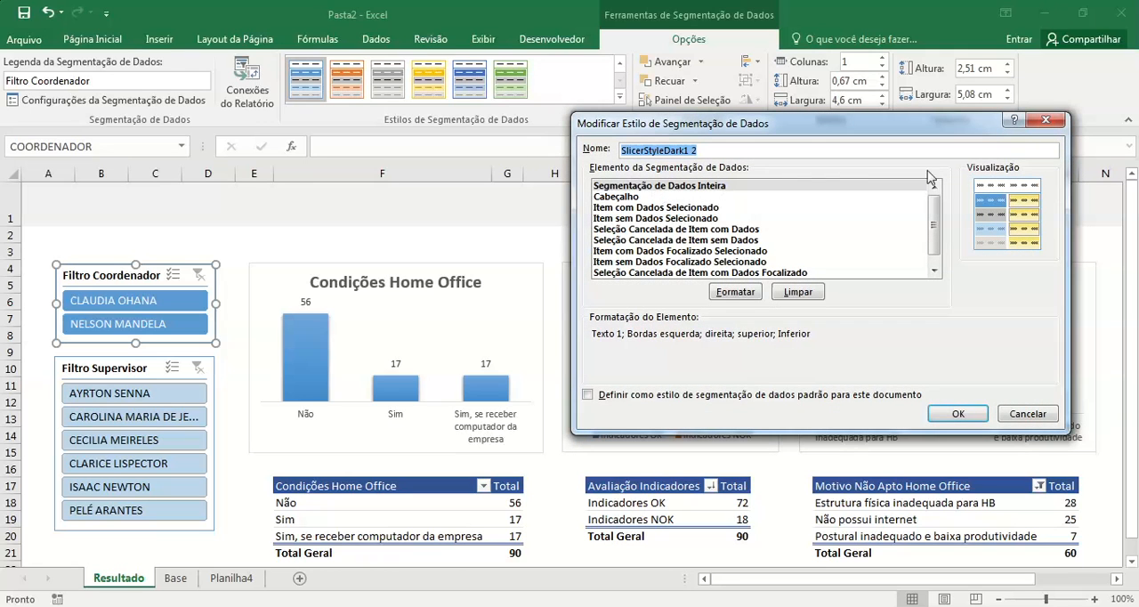
pyautogui.moveTo(936, 135); pyautogui.dragTo(709, 139)
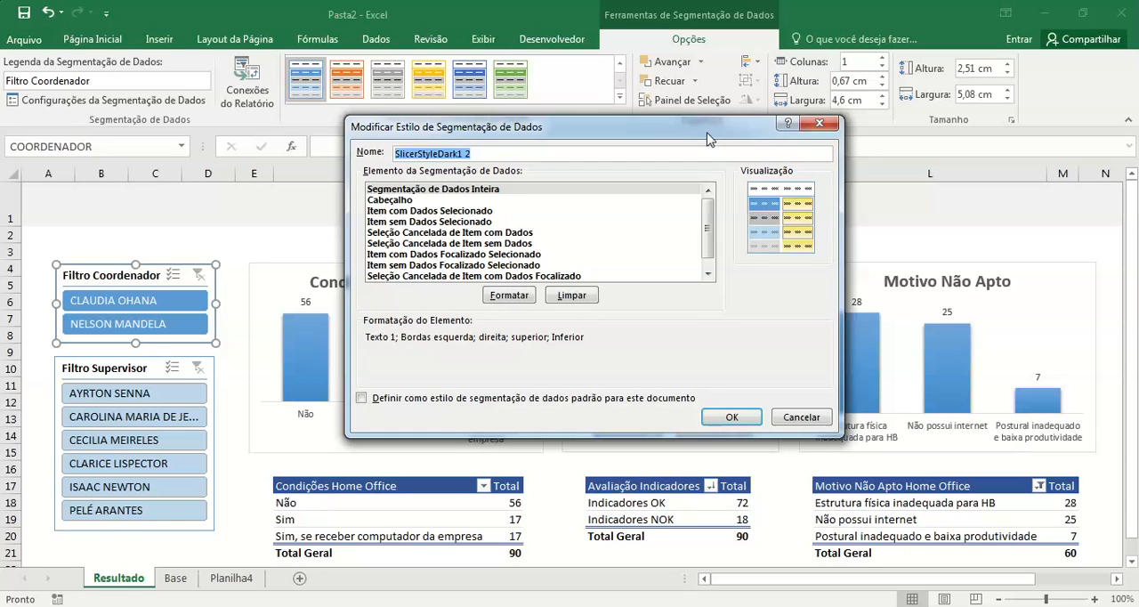
pyautogui.write('tiago 01')
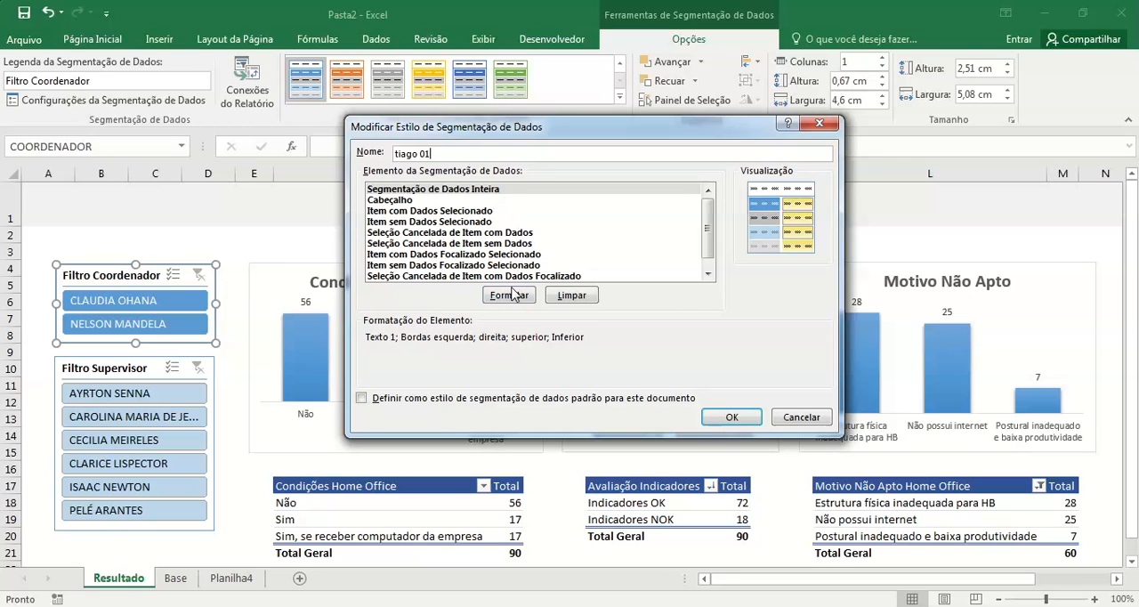
# Step: Open the border formatting of the style's Segmentação de Dados Inteira element and choose Branco, Plano de Fundo 1, Mais Escuro 5% as line colour
pyautogui.click(495, 190)
pyautogui.click(518, 301)
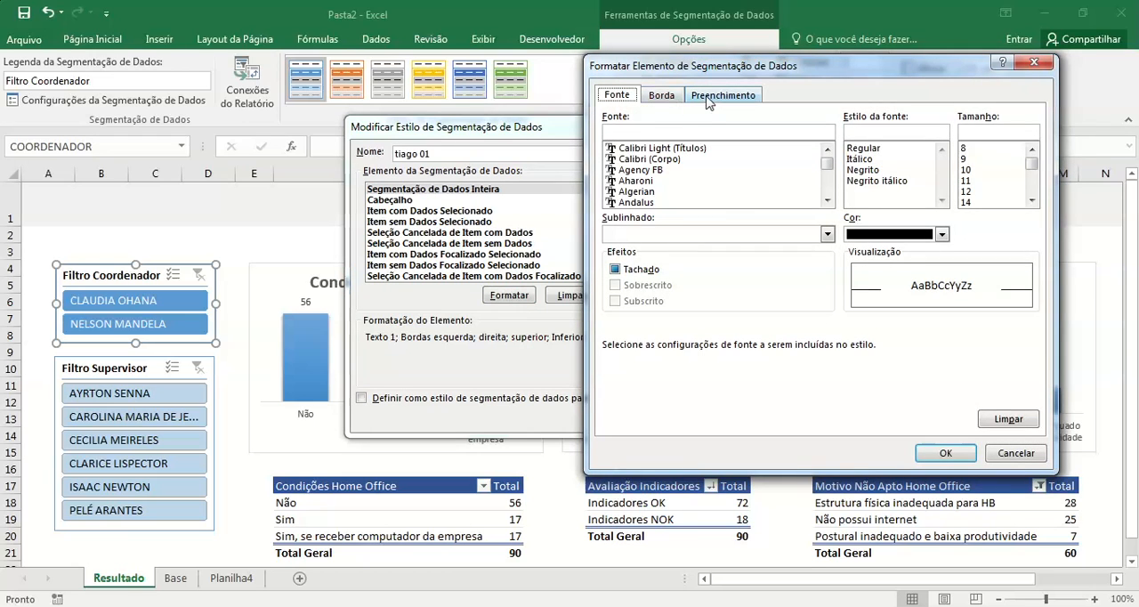
pyautogui.click(670, 100)
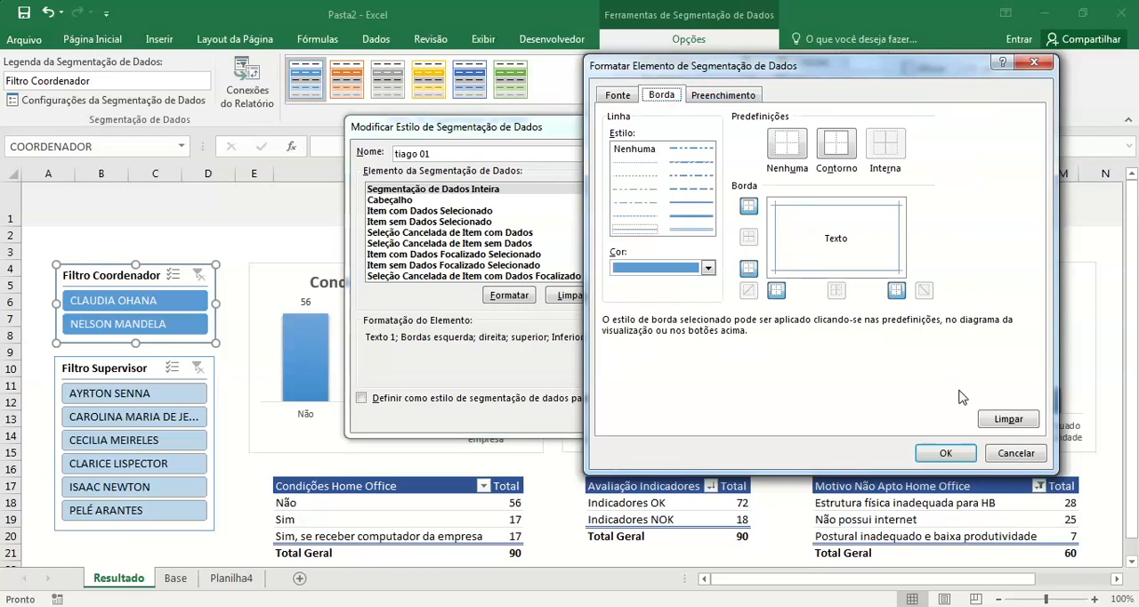
pyautogui.click(709, 269)
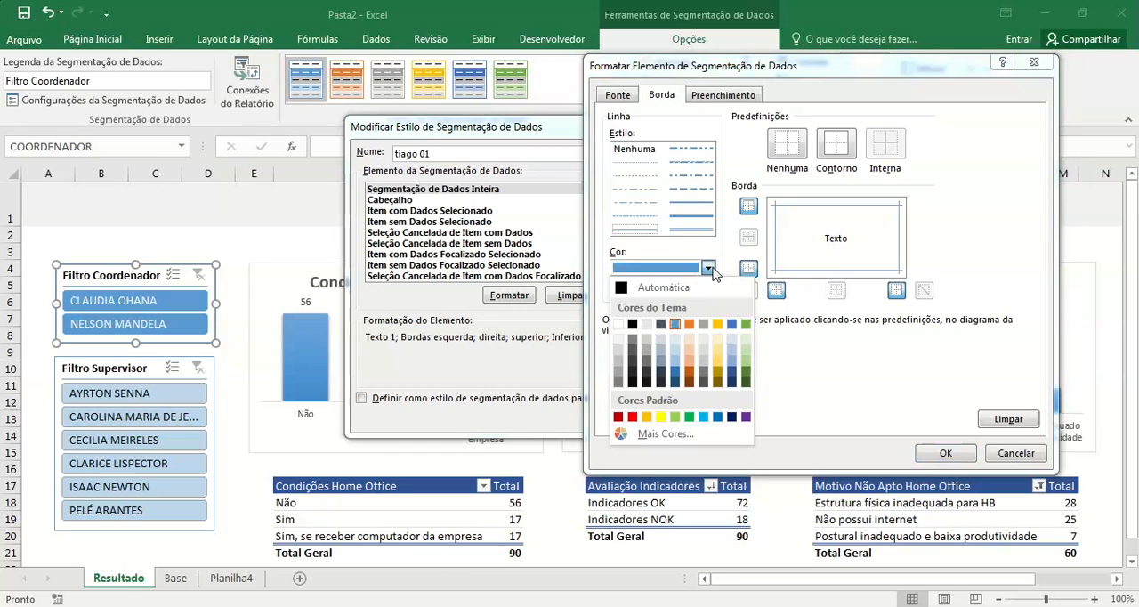
pyautogui.click(620, 346)
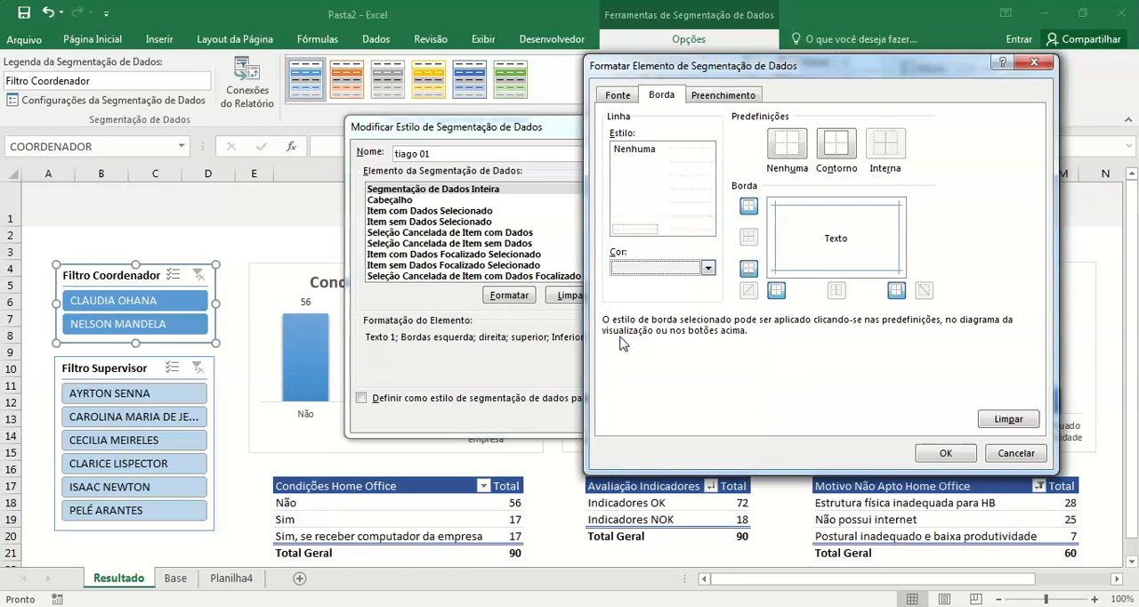
pyautogui.click(619, 96)
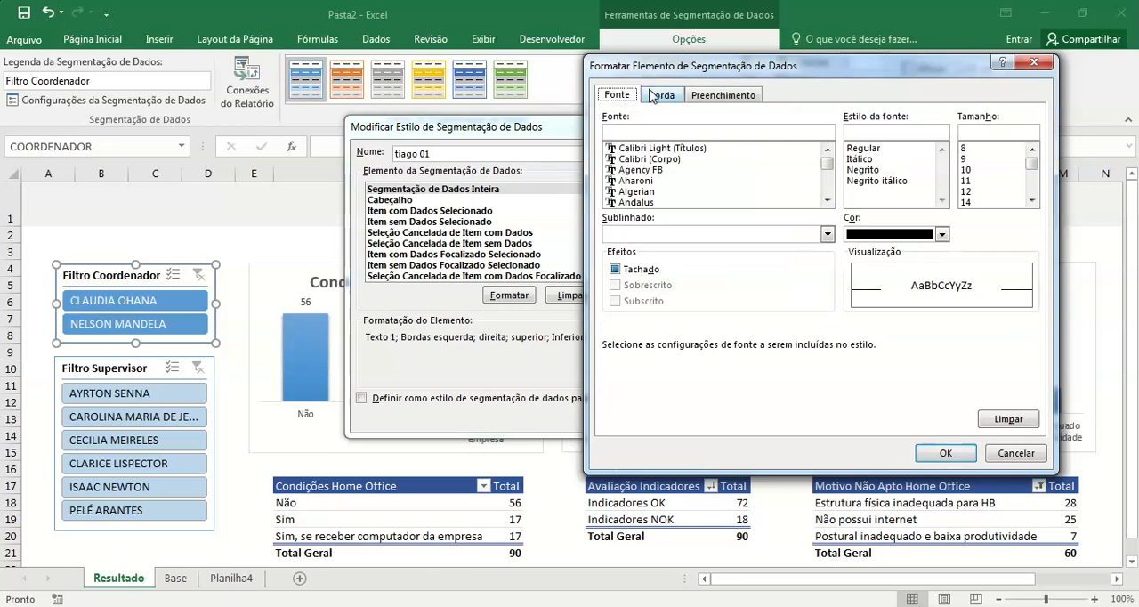
pyautogui.click(660, 95)
pyautogui.click(699, 100)
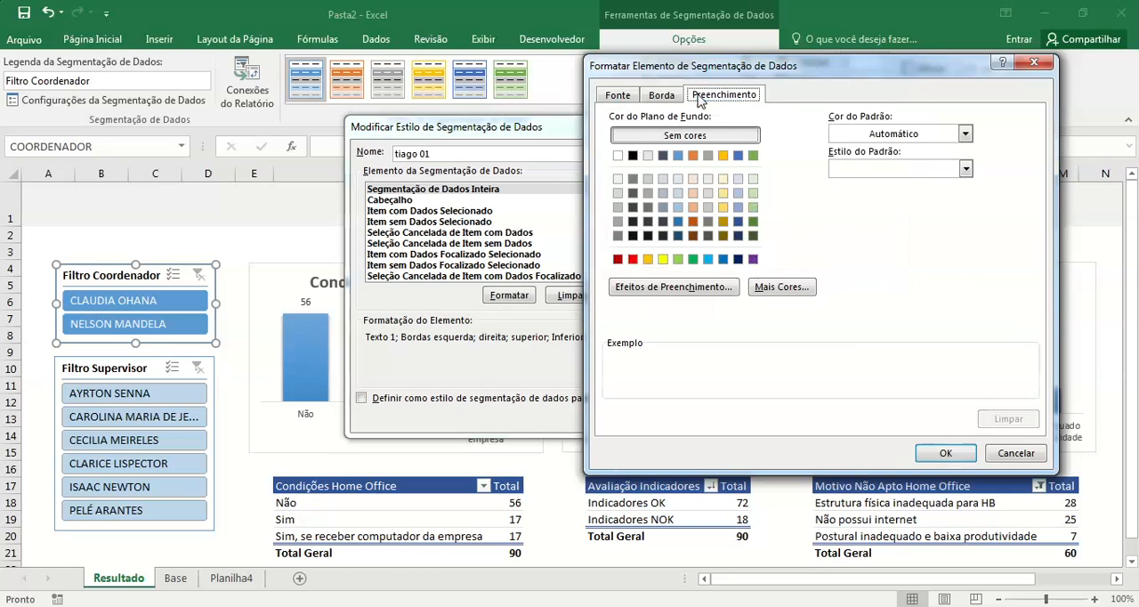
pyautogui.click(659, 95)
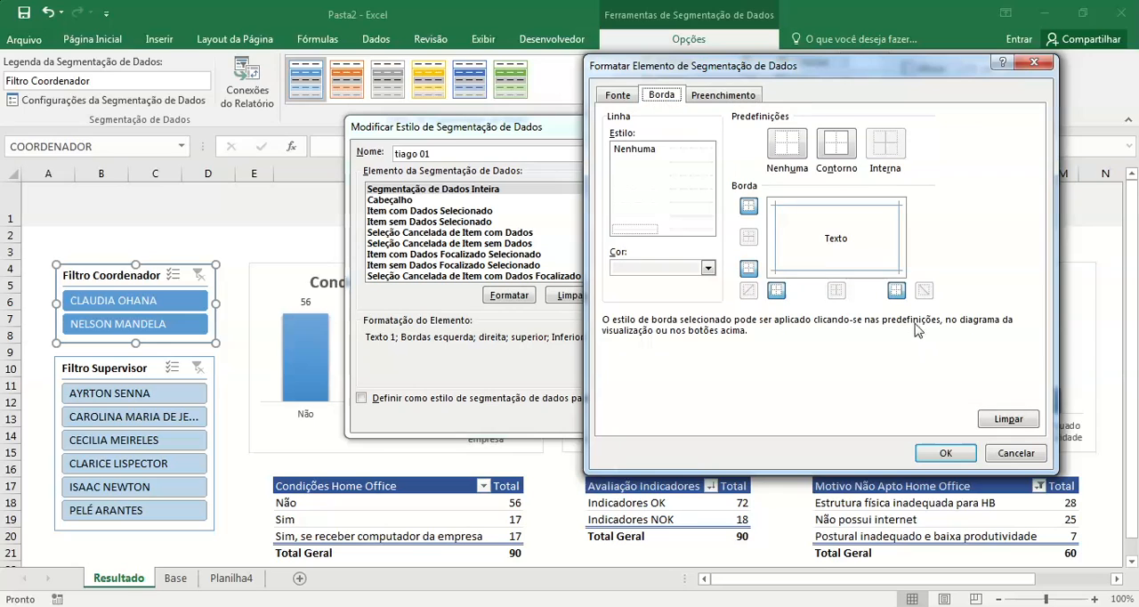
# Step: Clear the blue borders of Segmentação de Dados Inteira and outline all four sides in Branco, Plano de Fundo 1, Mais Escuro 5%
pyautogui.click(862, 212)
pyautogui.click(1009, 418)
pyautogui.click(708, 268)
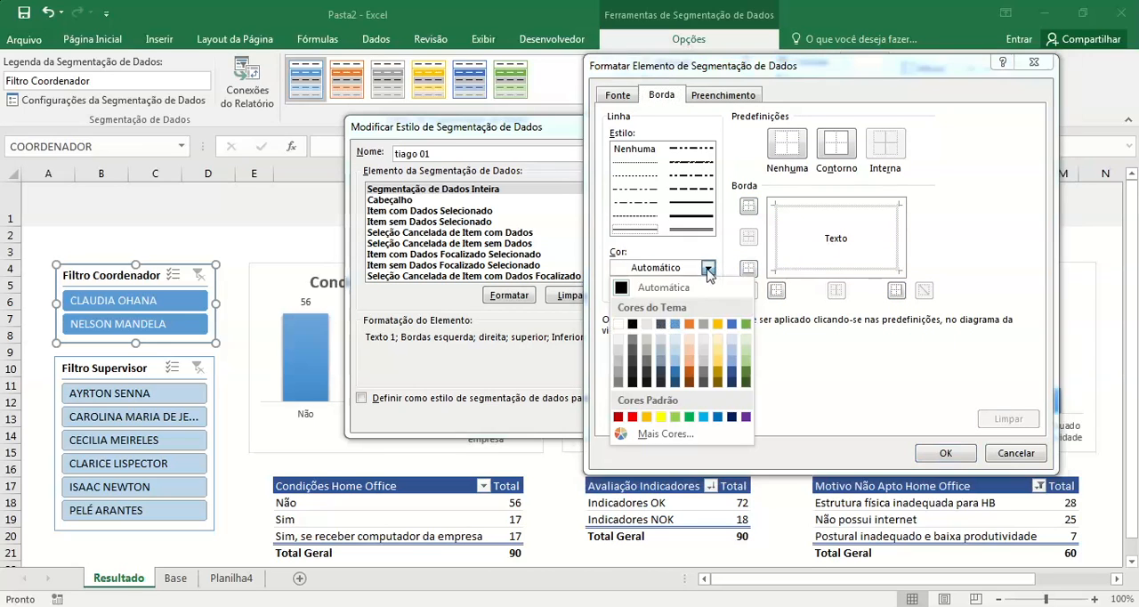
pyautogui.click(612, 336)
pyautogui.click(776, 233)
pyautogui.click(797, 208)
pyautogui.click(899, 242)
pyautogui.click(876, 273)
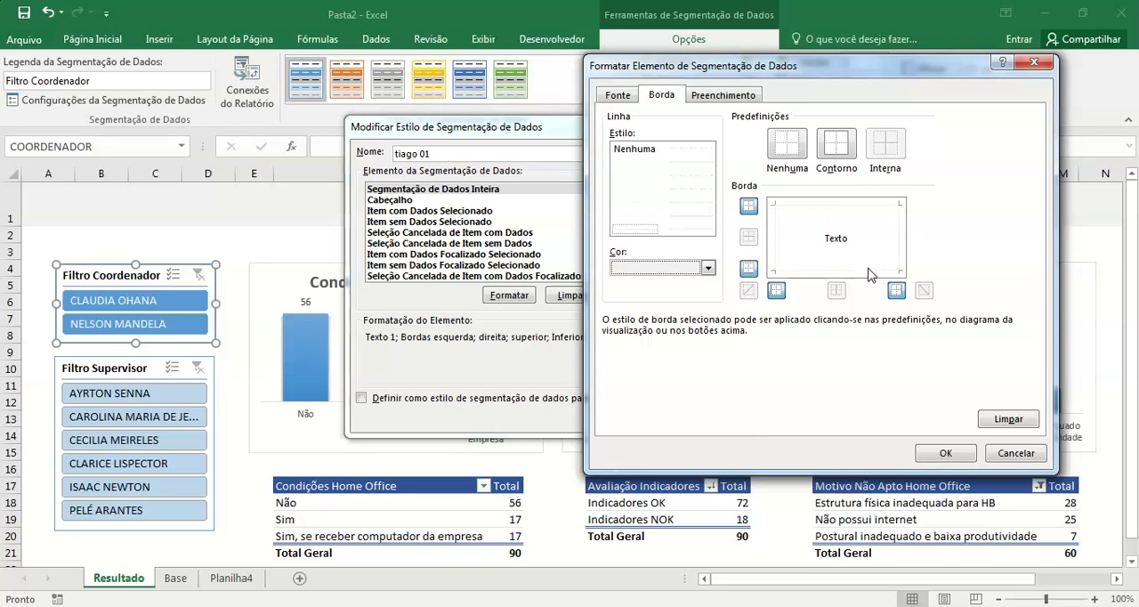
pyautogui.click(943, 455)
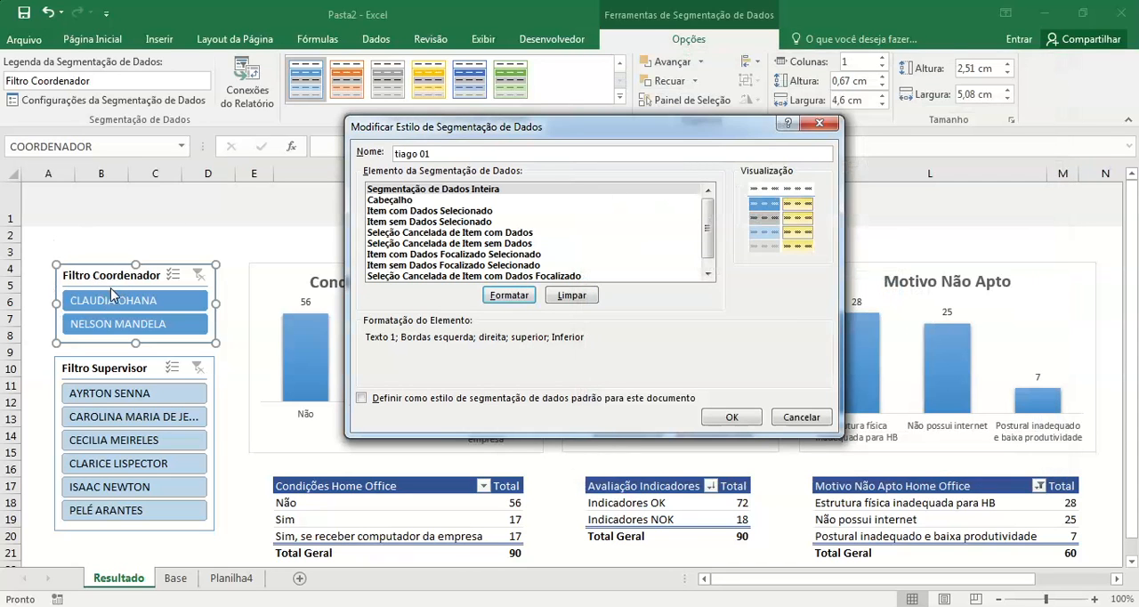
# Step: Remove the bottom border from the style's Cabeçalho element and save the custom slicer style
pyautogui.click(429, 201)
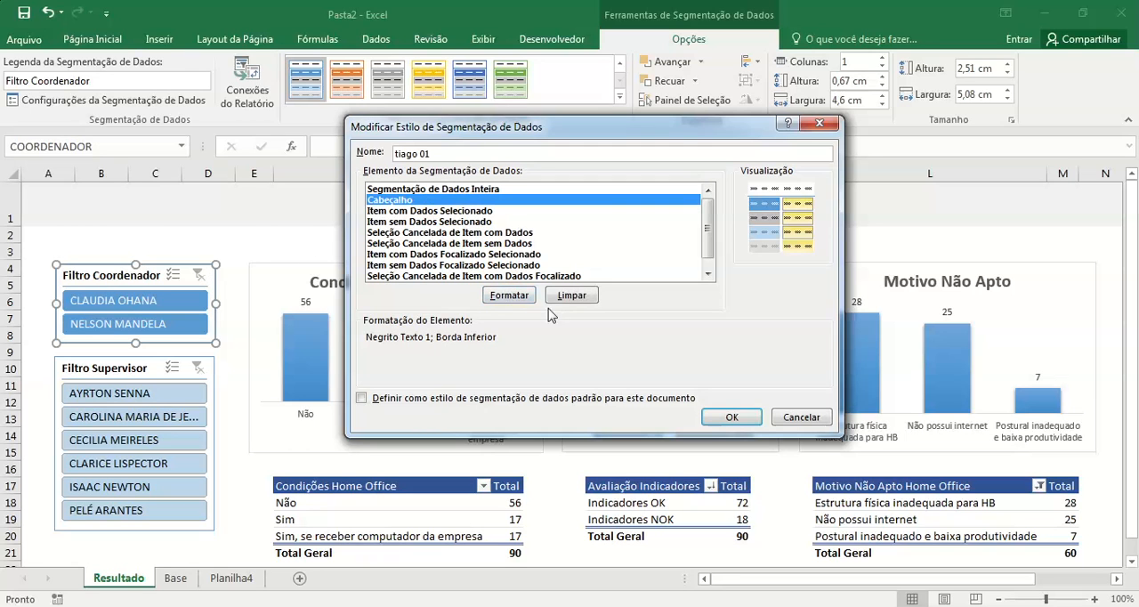
pyautogui.click(507, 296)
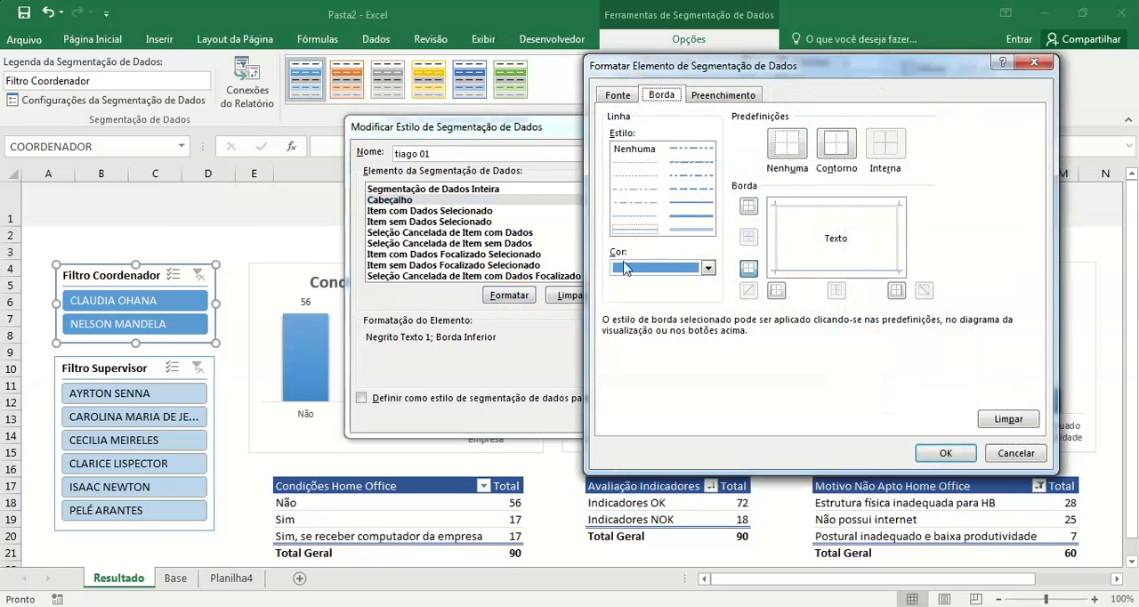
pyautogui.click(1010, 423)
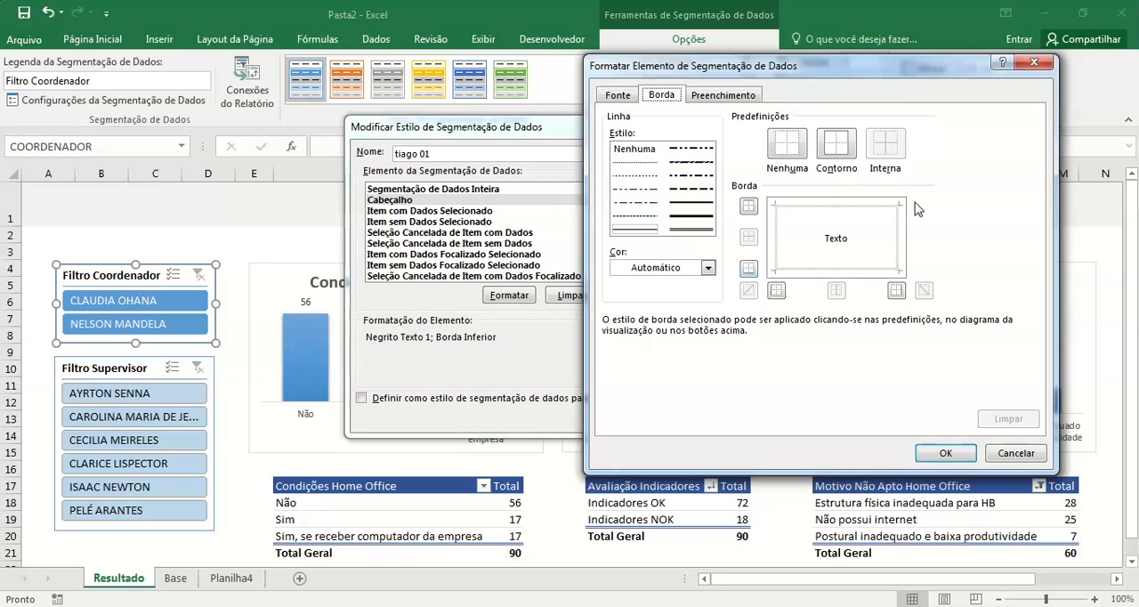
pyautogui.click(949, 455)
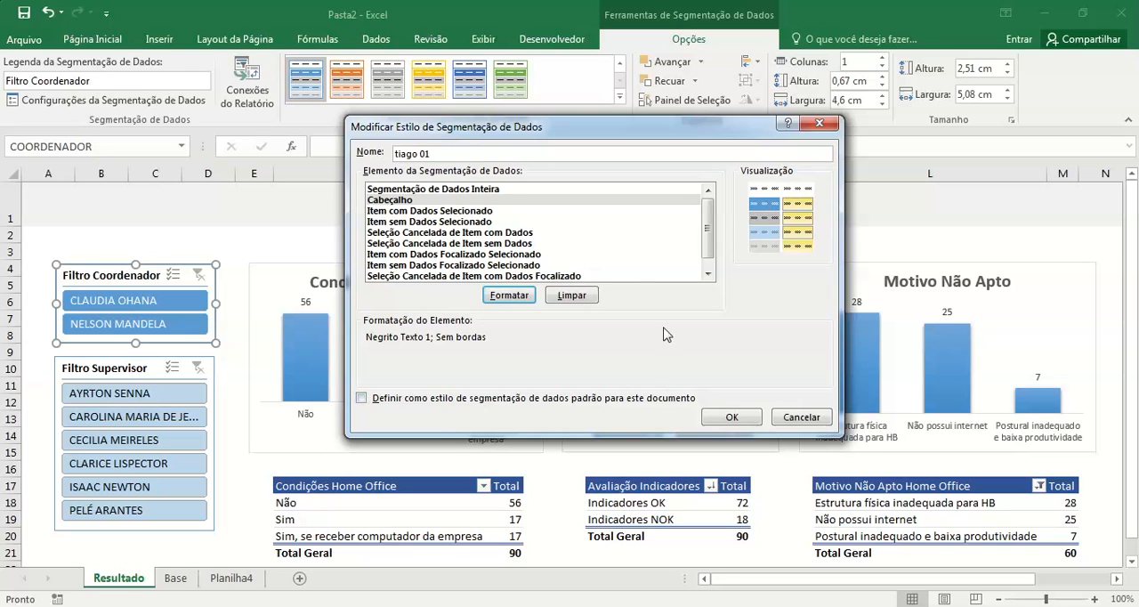
pyautogui.click(731, 416)
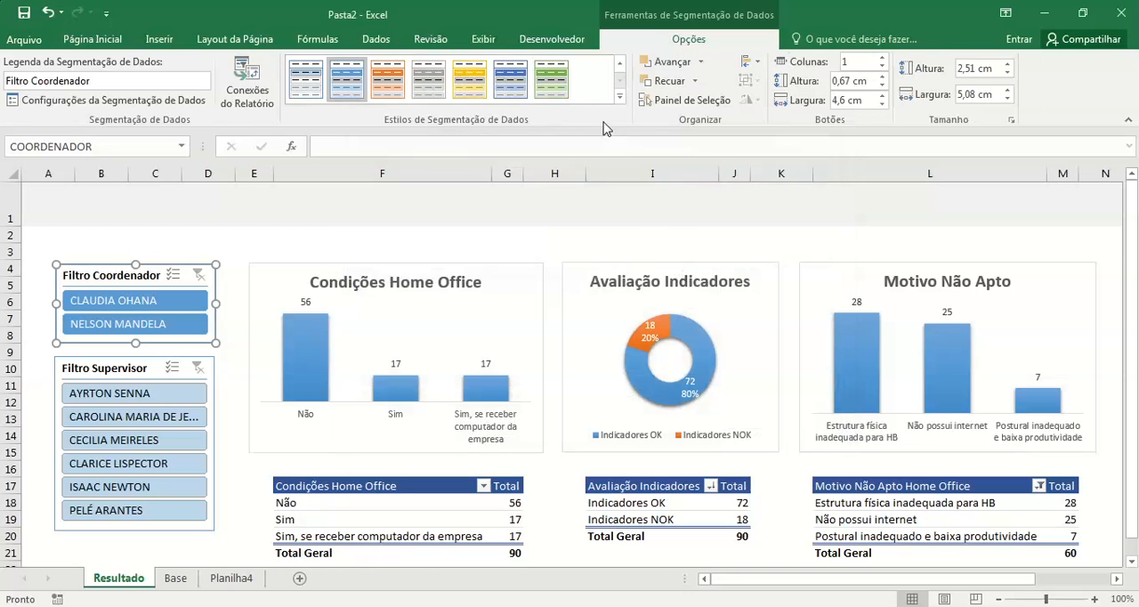
# Step: Apply the new custom style to the Filtro Coordenador slicer
pyautogui.click(221, 250)
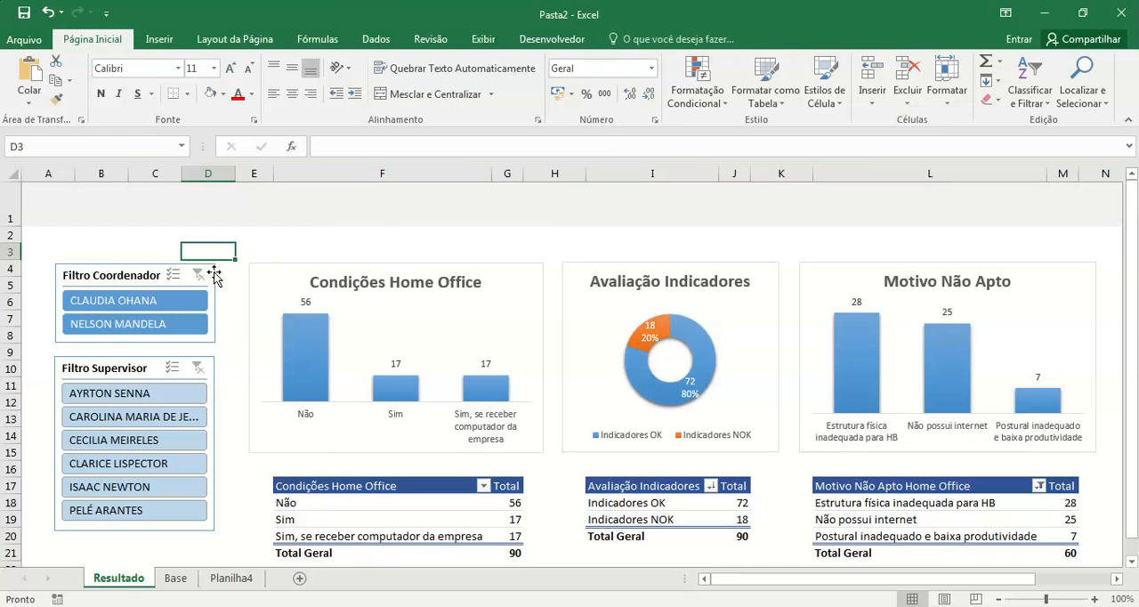
pyautogui.click(134, 282)
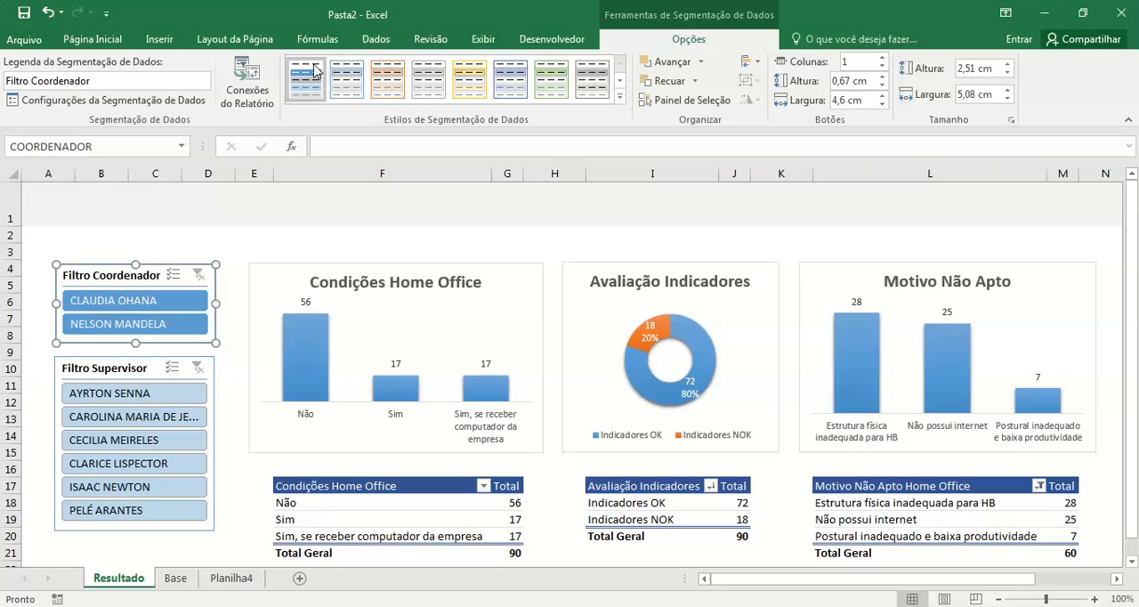
pyautogui.click(322, 94)
pyautogui.click(243, 245)
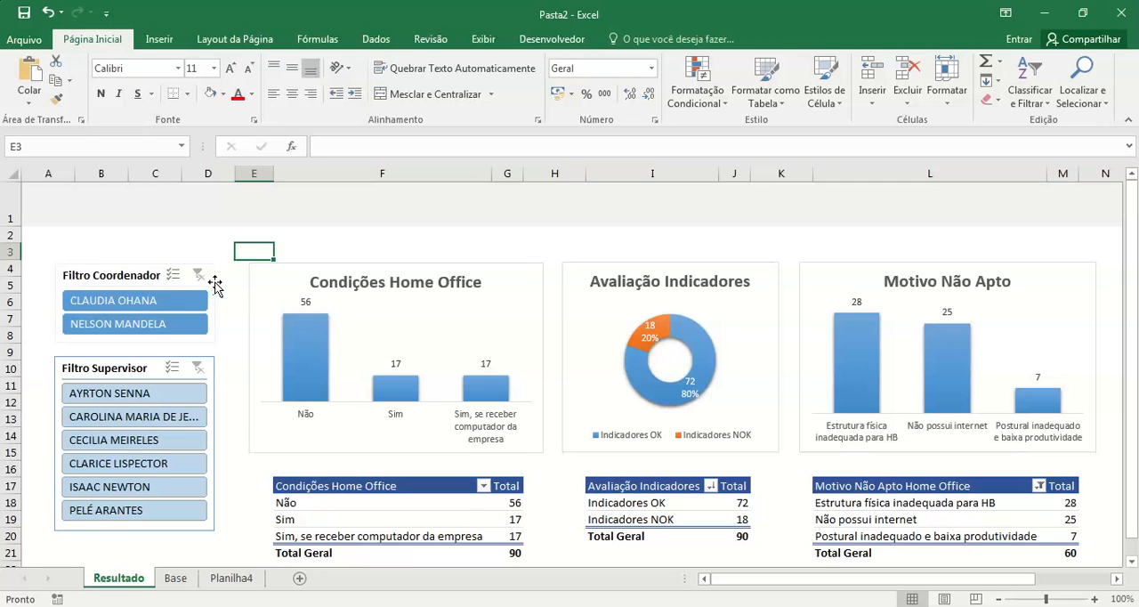
# Step: Try to change the border colour of the custom style's Segmentação de Dados Inteira element to the theme's light grey
pyautogui.click(153, 269)
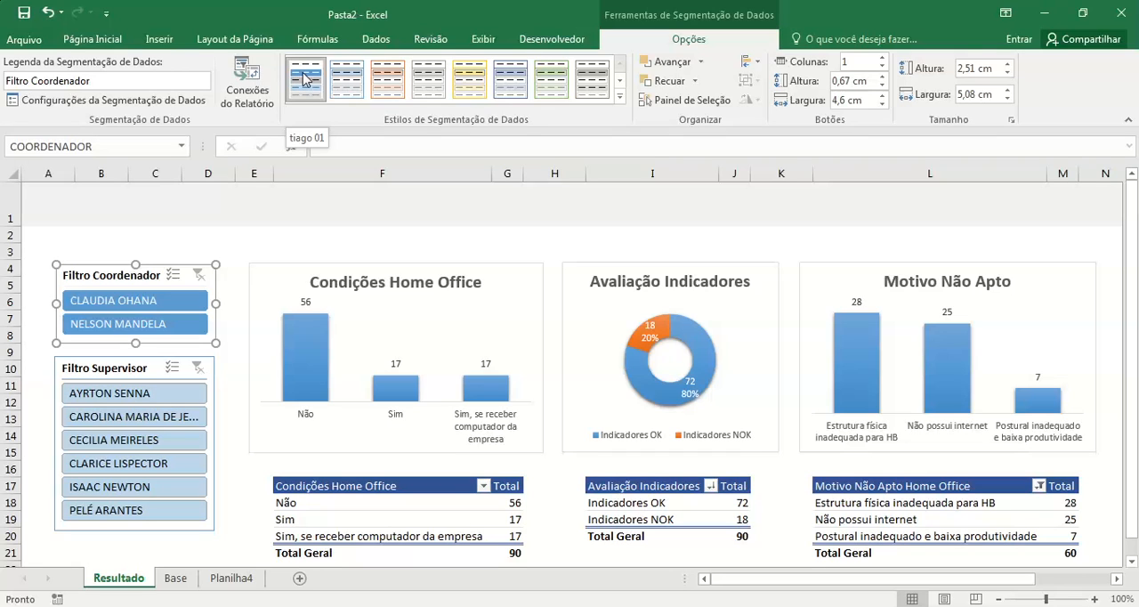
pyautogui.rightClick(303, 79)
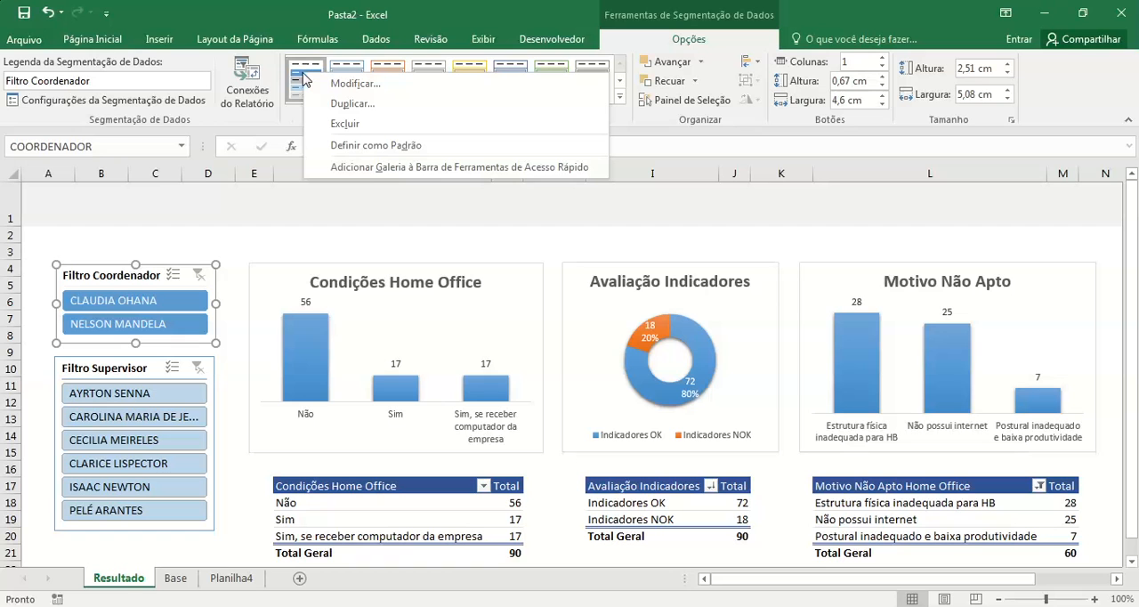
pyautogui.click(337, 83)
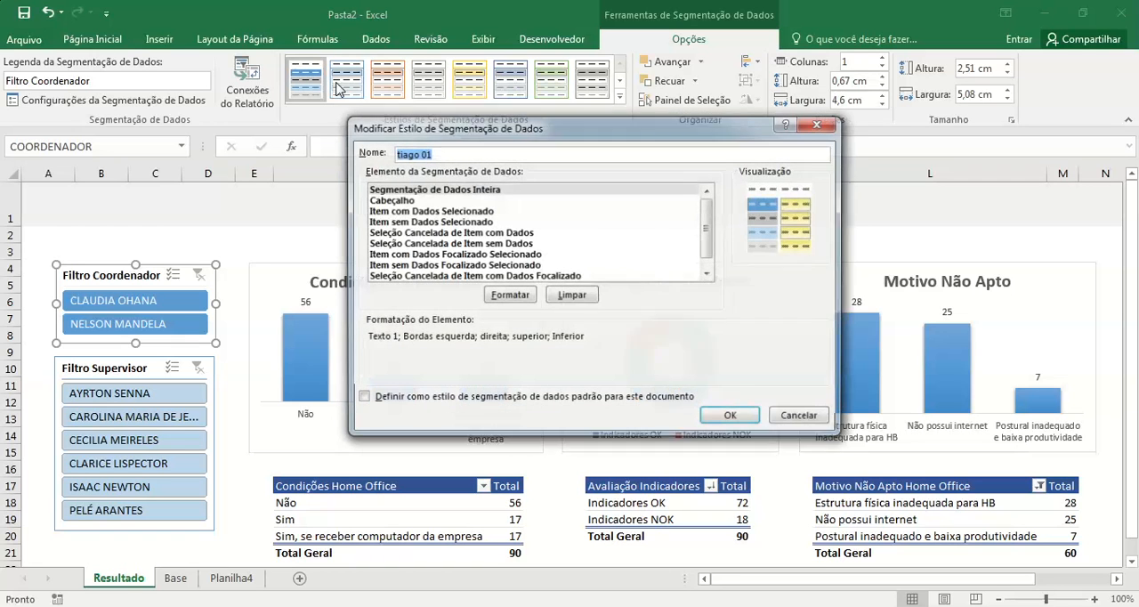
pyautogui.click(503, 296)
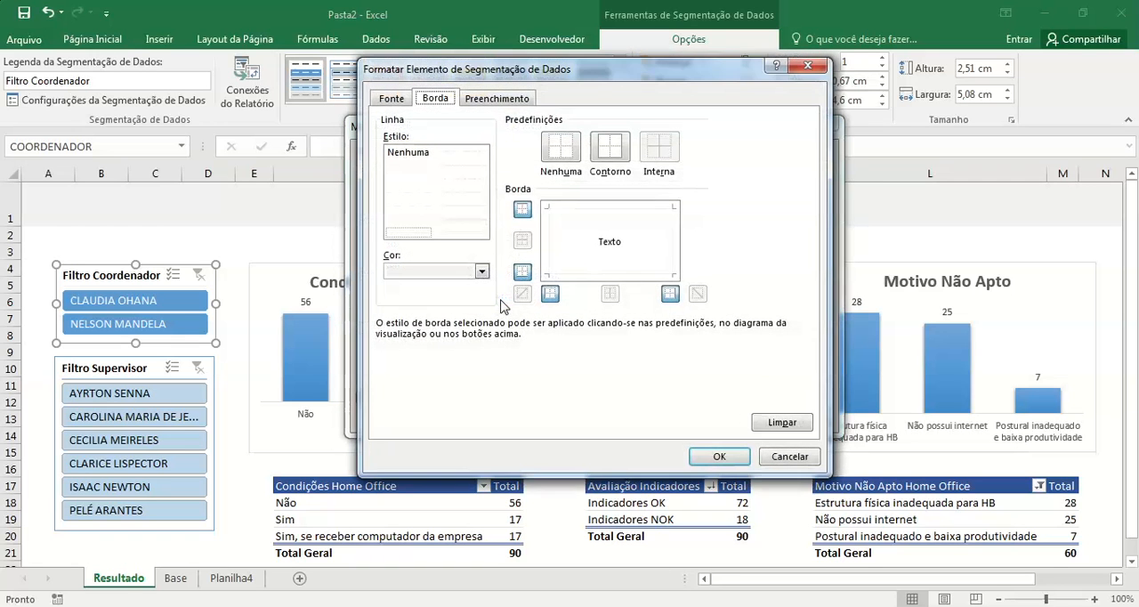
pyautogui.click(482, 272)
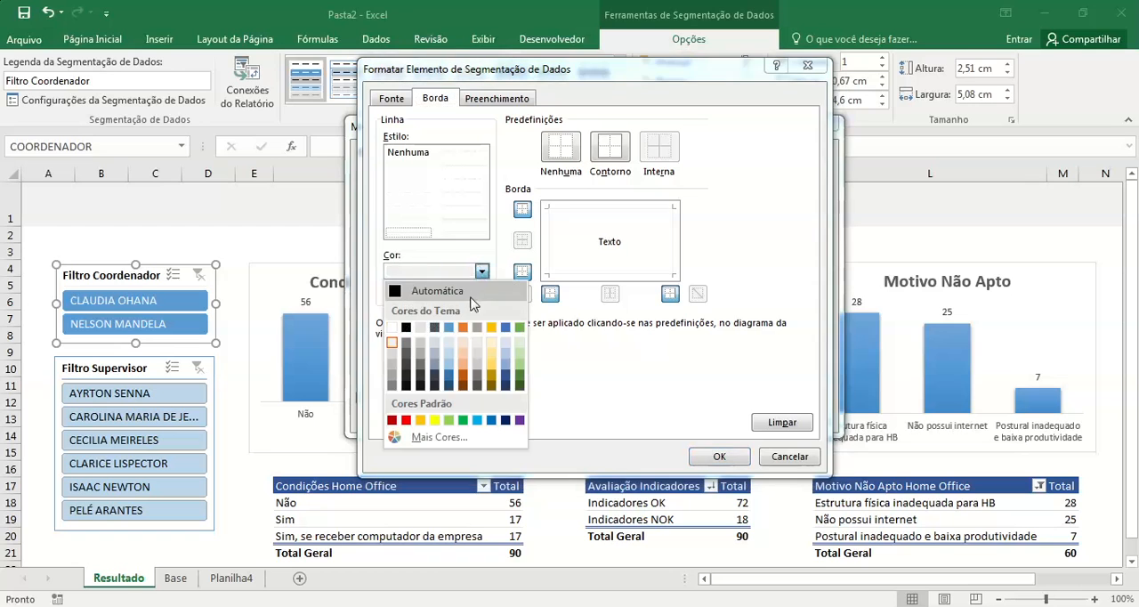
pyautogui.click(421, 332)
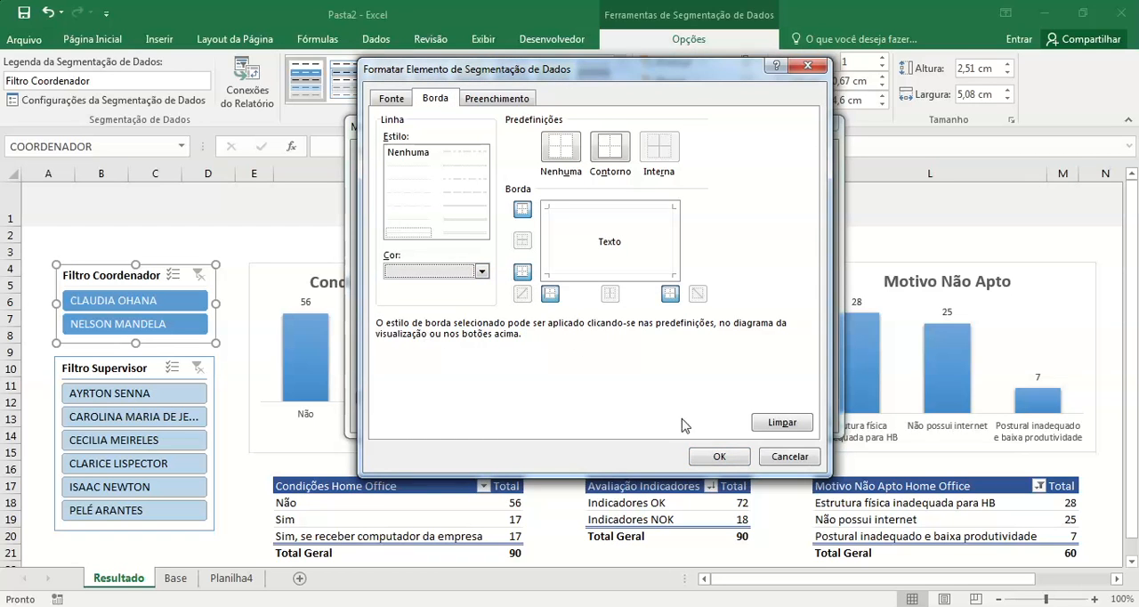
pyautogui.click(719, 455)
pyautogui.click(732, 417)
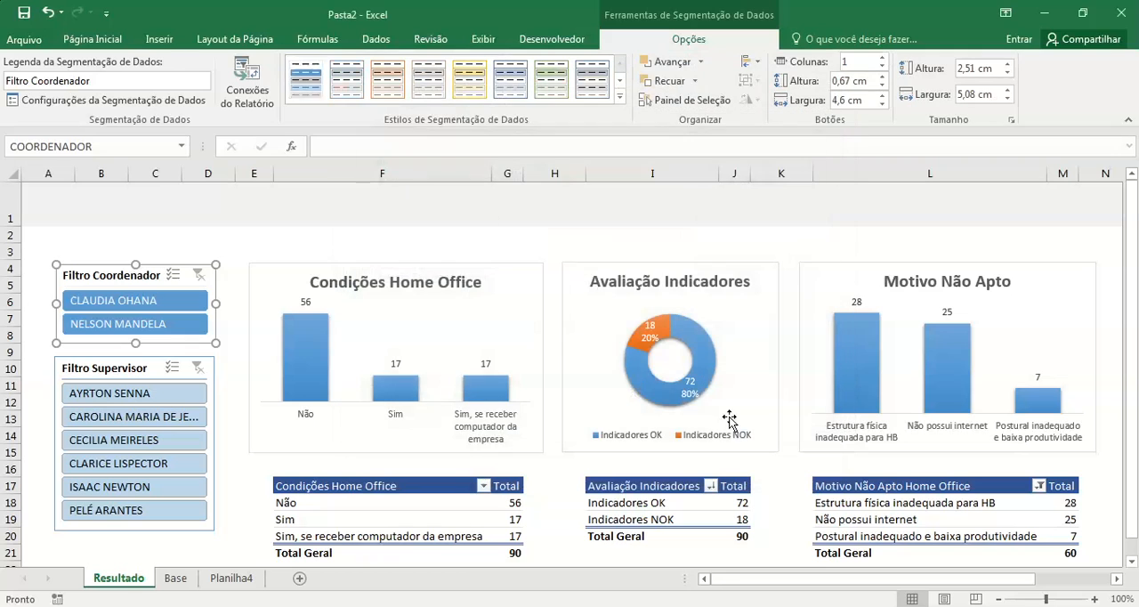
pyautogui.click(169, 253)
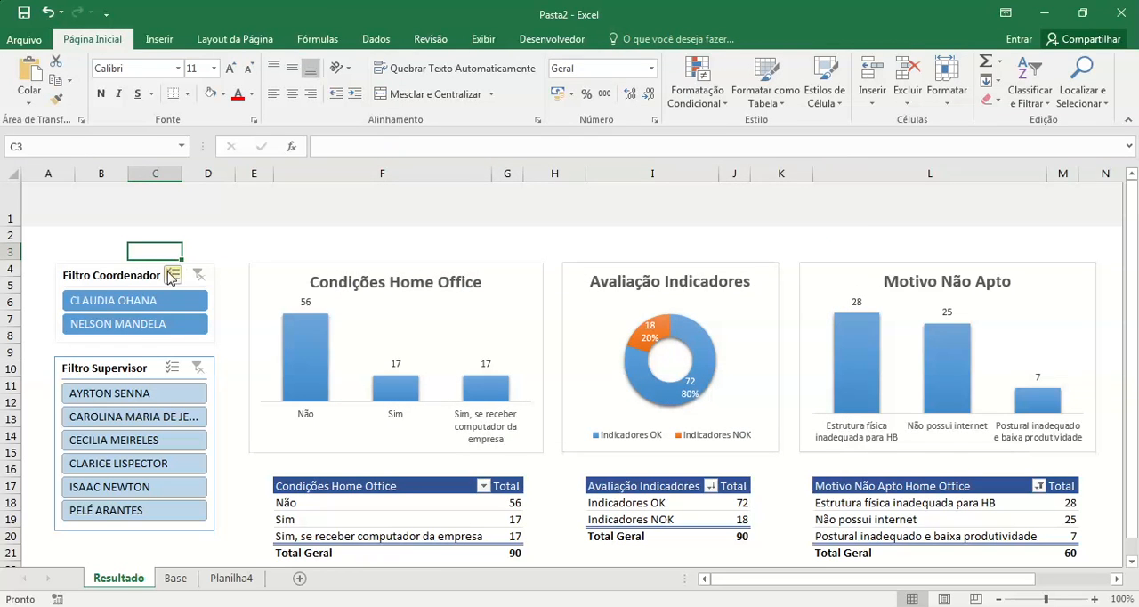
# Step: Reapply the custom style to the Filtro Coordenador slicer and deselect the slicer to check its borders
pyautogui.click(150, 271)
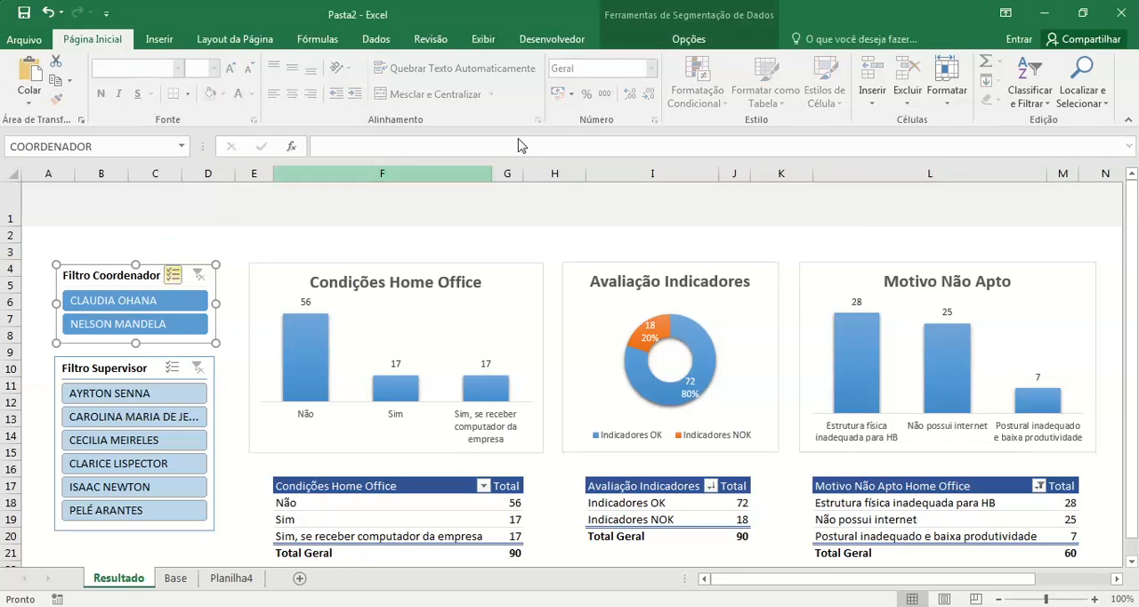
pyautogui.click(678, 39)
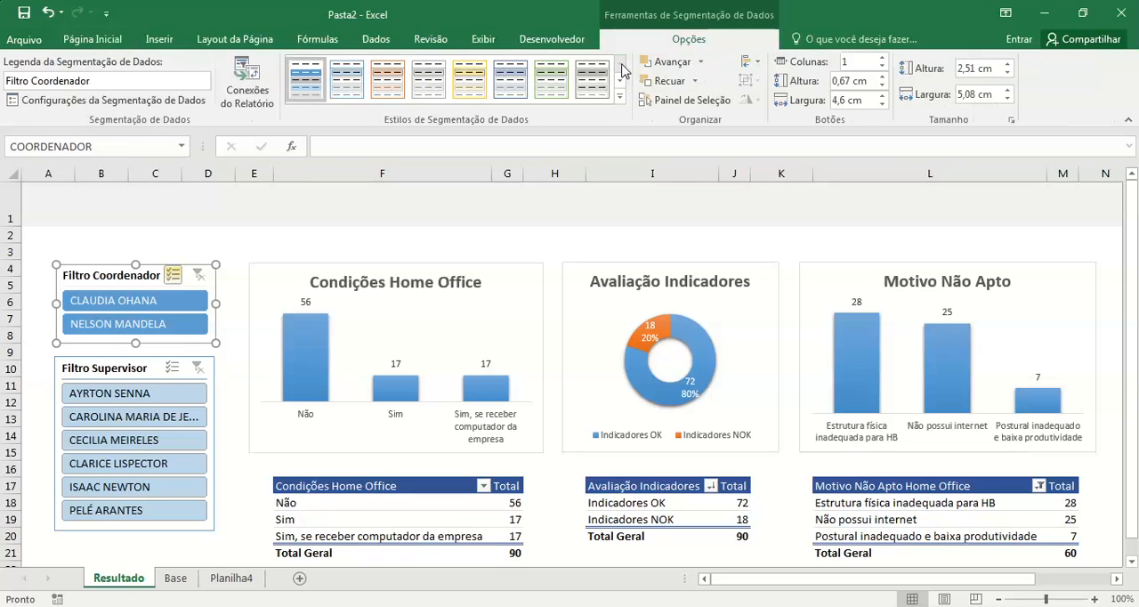
pyautogui.click(232, 250)
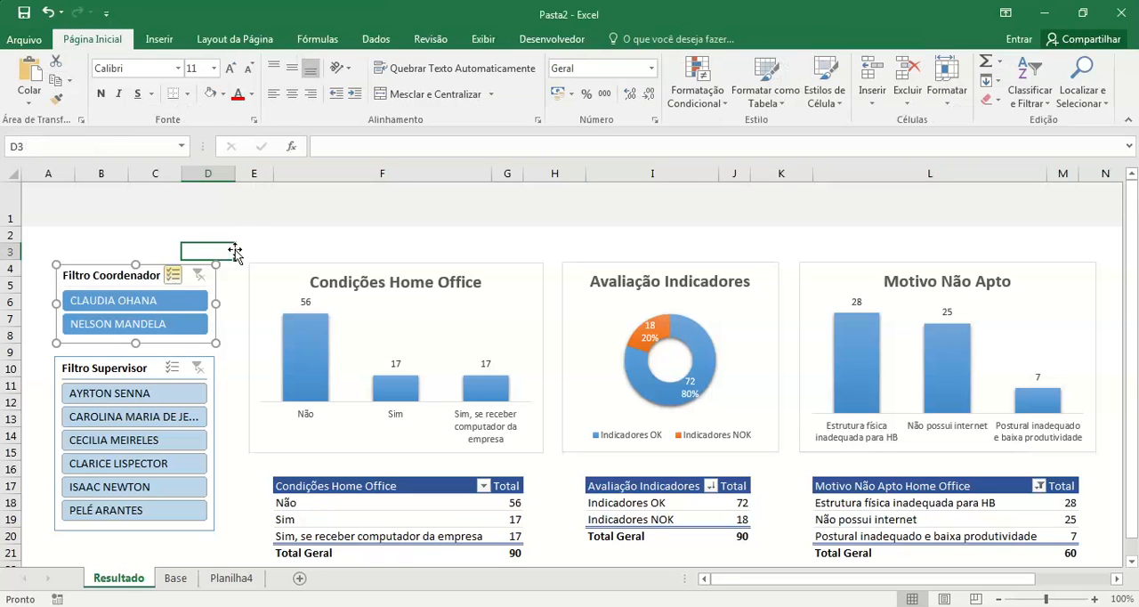
pyautogui.click(209, 304)
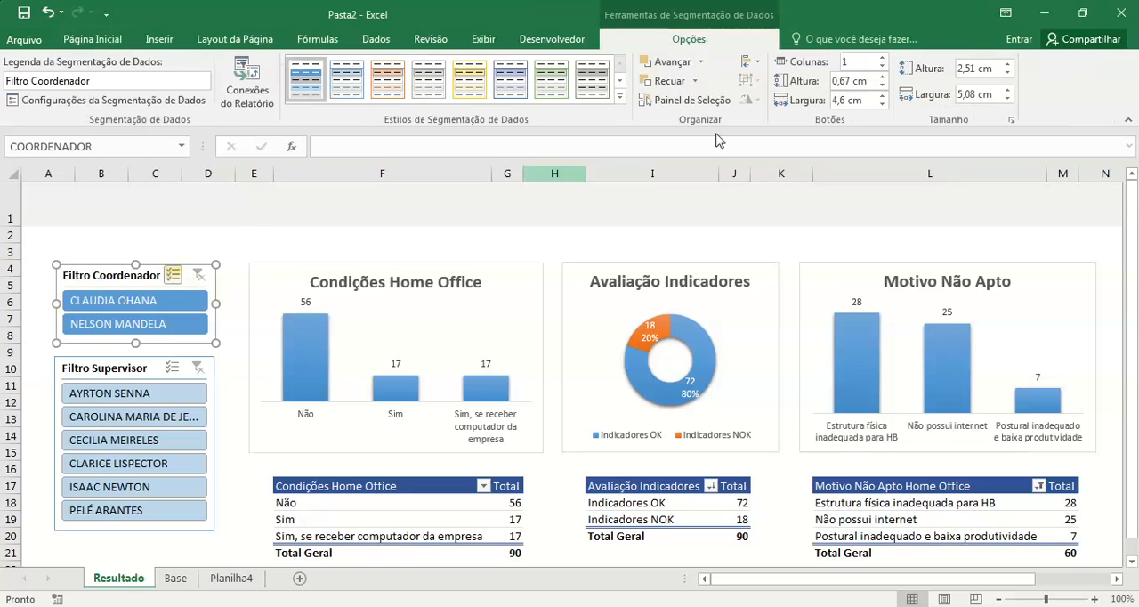
pyautogui.click(621, 100)
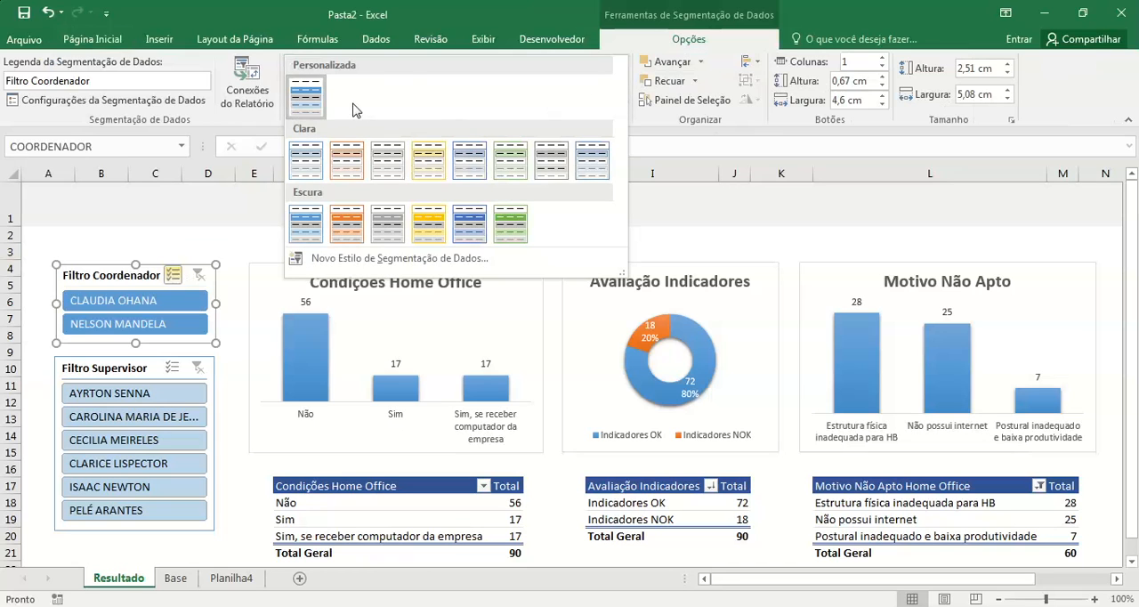
pyautogui.click(313, 105)
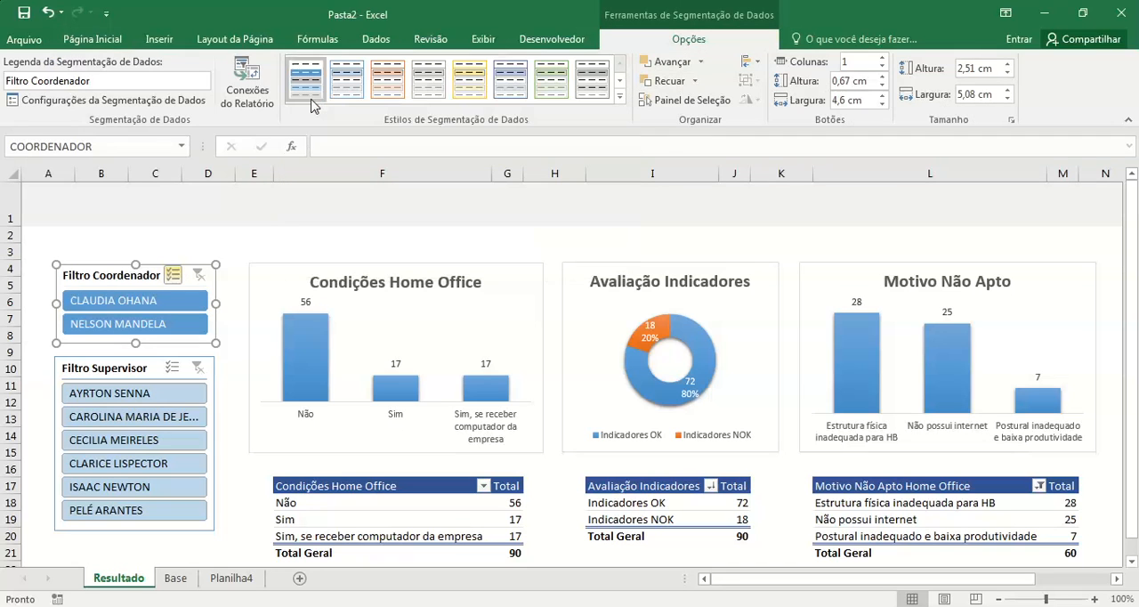
pyautogui.click(190, 251)
# Step: Clear the existing border formatting from the custom slicer style's Segmentação de Dados Inteira element
pyautogui.click(143, 274)
pyautogui.rightClick(306, 82)
pyautogui.click(355, 90)
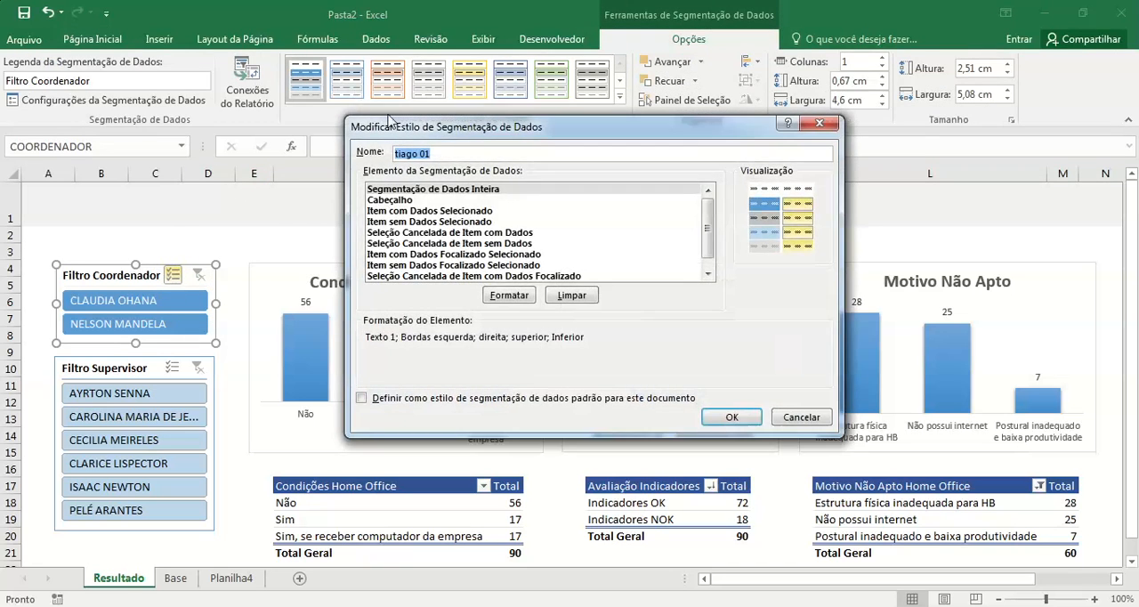
pyautogui.click(505, 297)
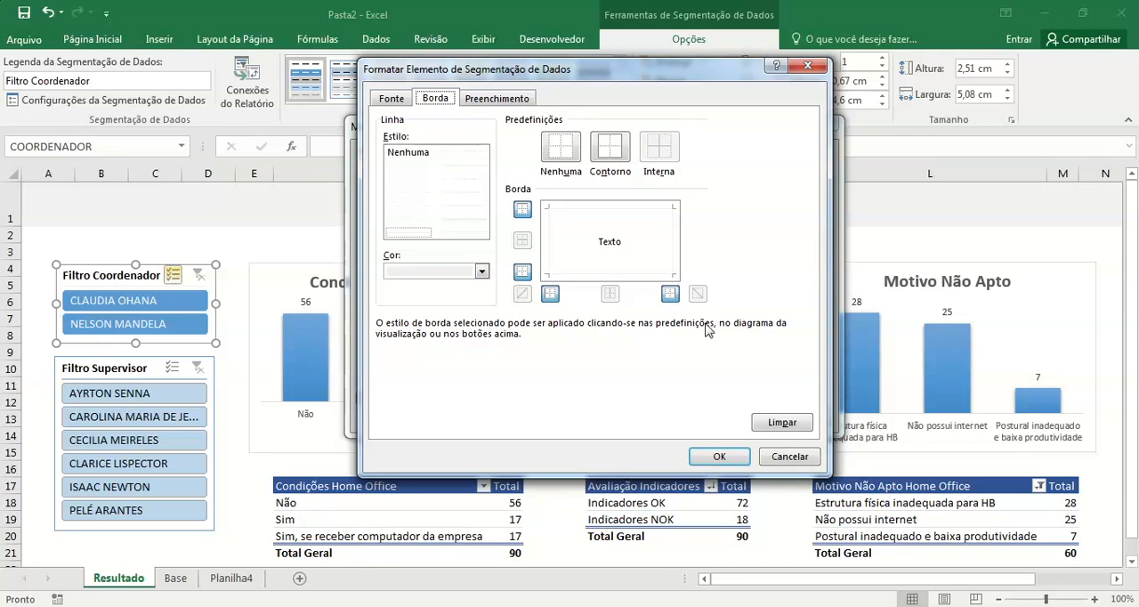
pyautogui.click(774, 426)
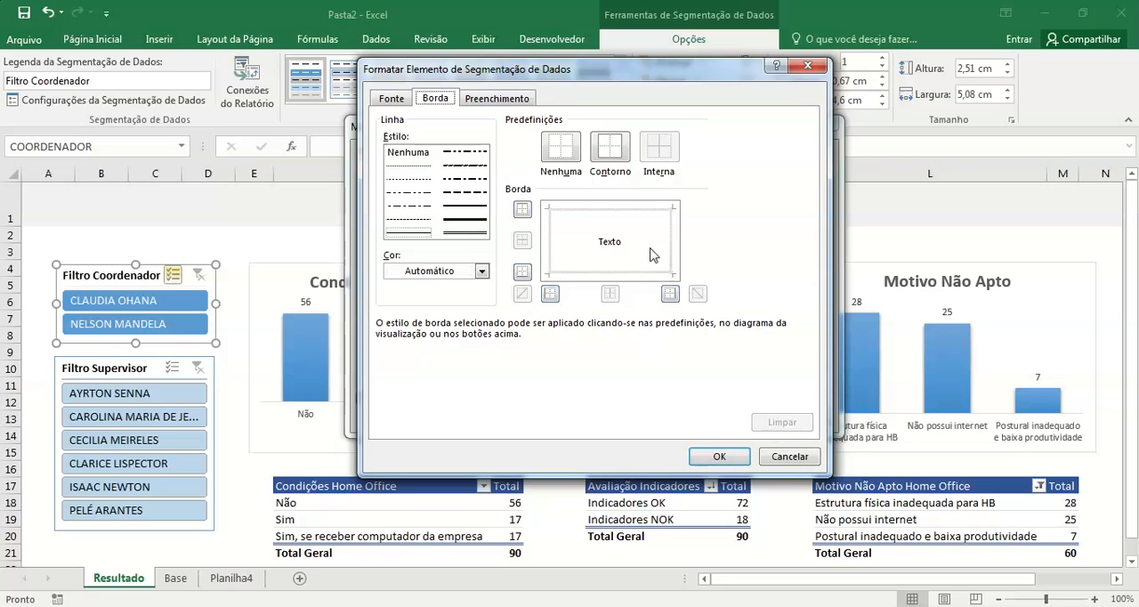
# Step: Add light grey theme borders to all four sides of the Segmentação de Dados Inteira element and save the slicer style
pyautogui.click(481, 272)
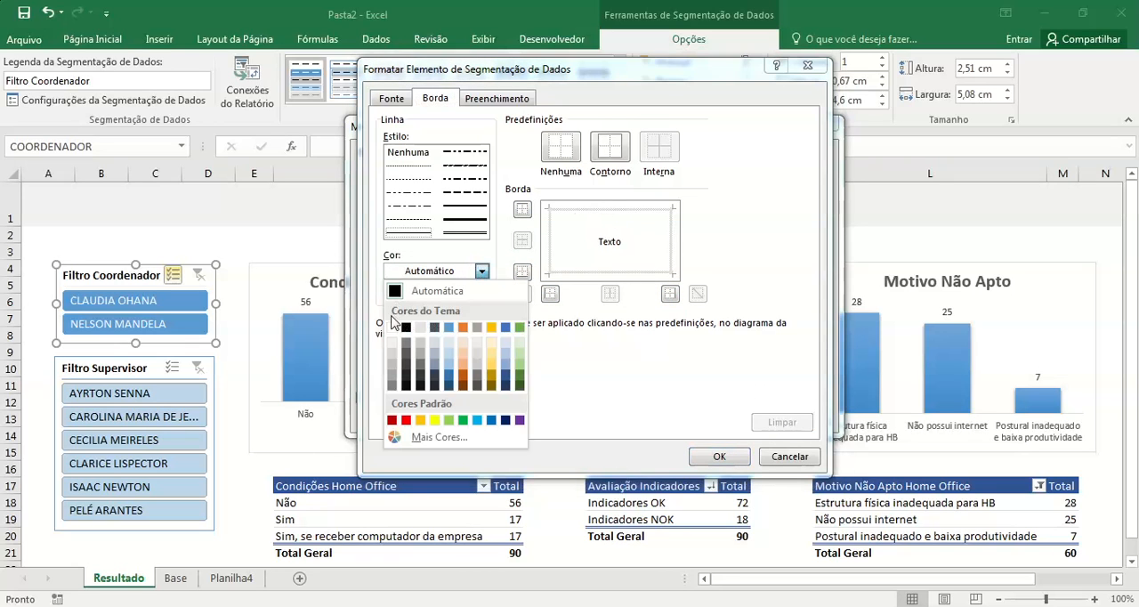
pyautogui.click(420, 335)
pyautogui.click(611, 210)
pyautogui.click(552, 240)
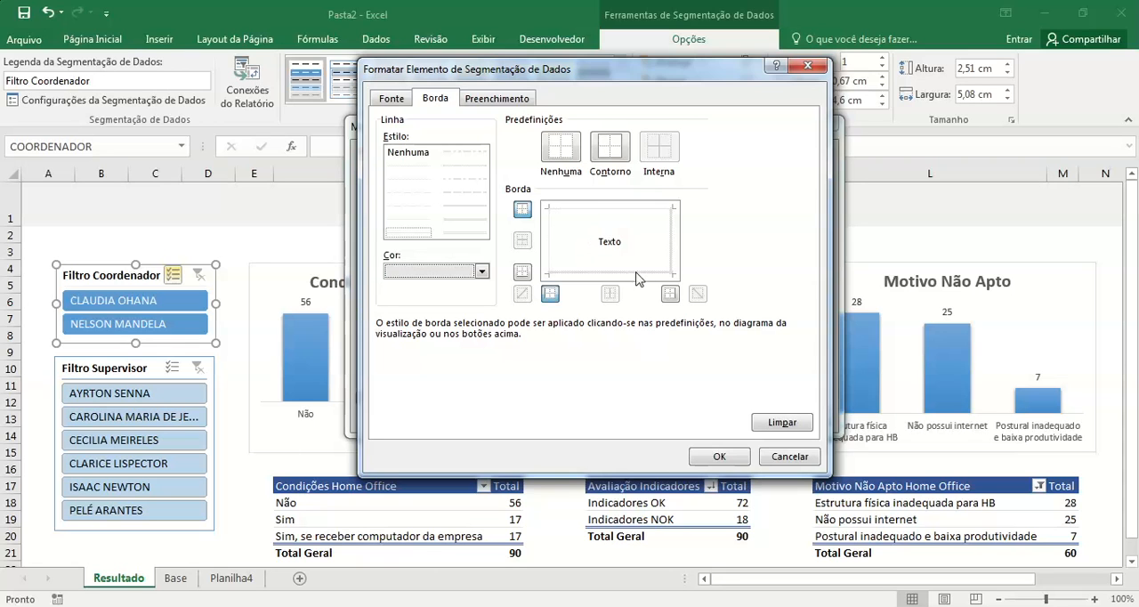
pyautogui.click(645, 278)
pyautogui.click(674, 256)
pyautogui.click(720, 456)
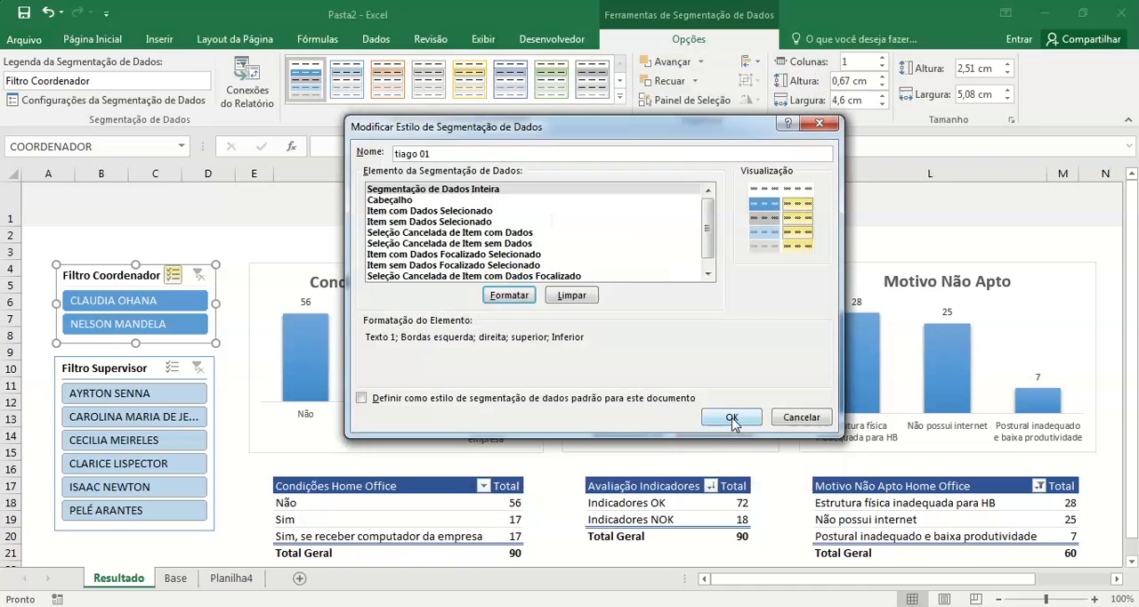
pyautogui.click(733, 420)
pyautogui.click(160, 233)
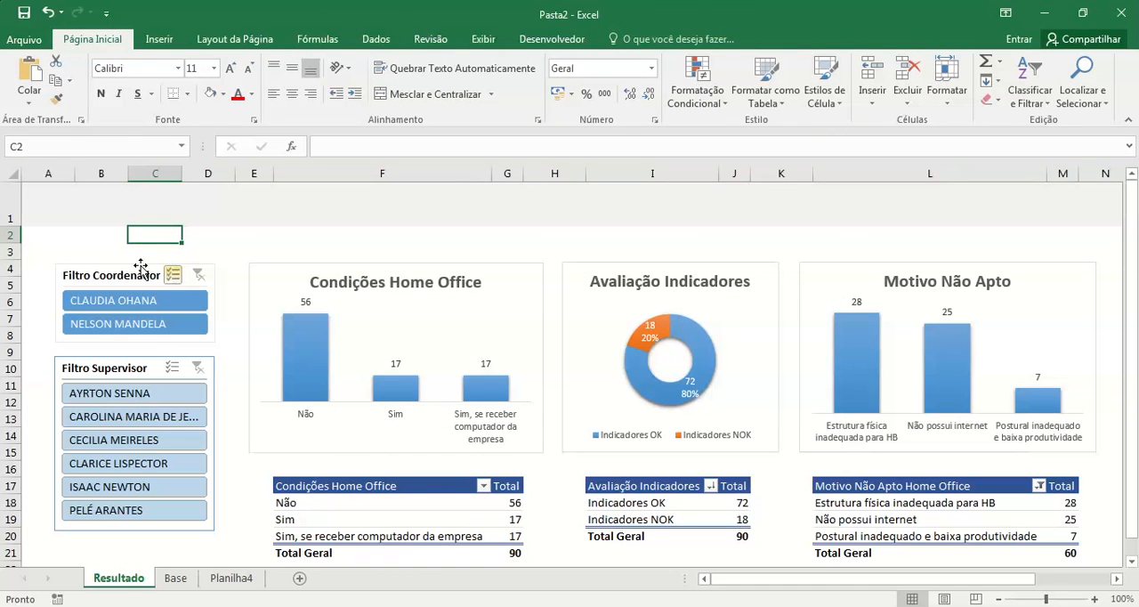
# Step: Apply the custom light-bordered style to the Filtro Supervisor slicer
pyautogui.click(185, 269)
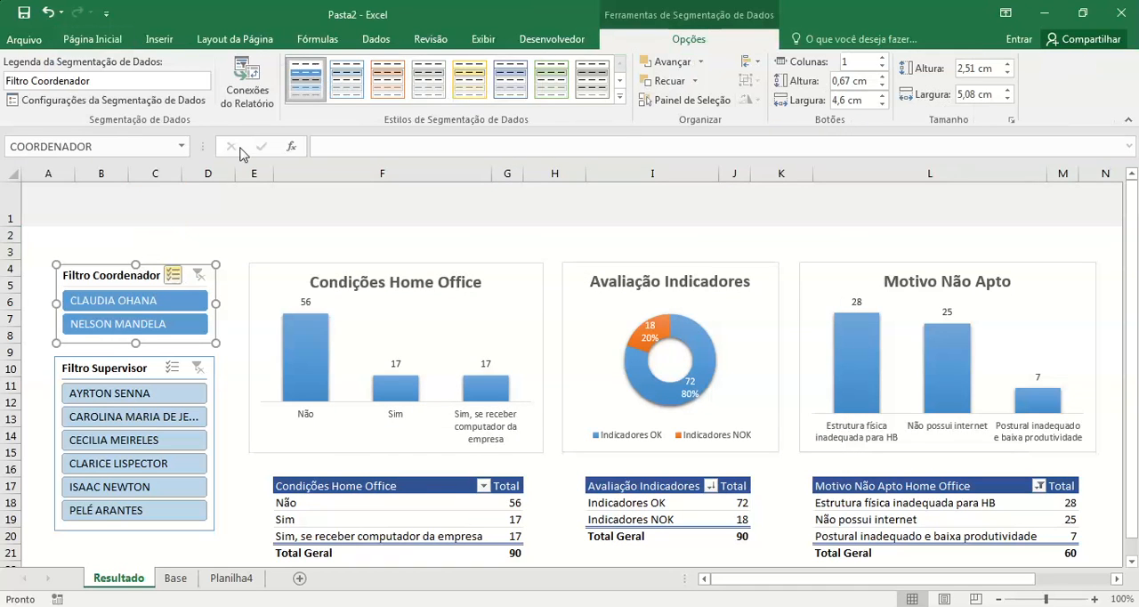
pyautogui.click(236, 245)
pyautogui.click(196, 378)
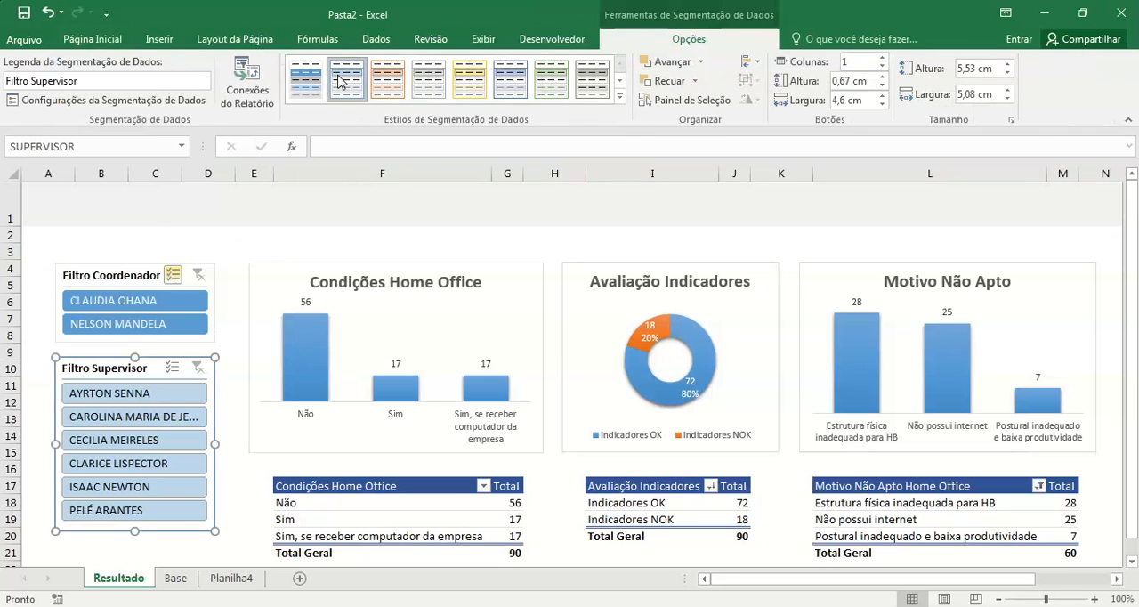
pyautogui.click(305, 79)
pyautogui.click(239, 299)
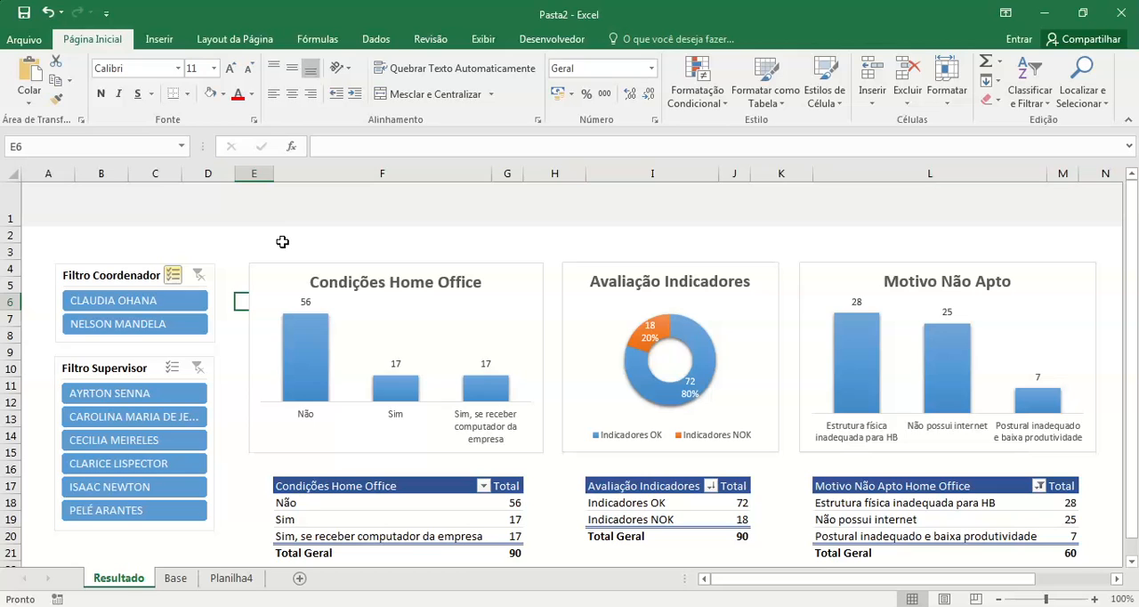
# Step: Align the top edges of the Condições Home Office, Avaliação Indicadores and Motivo Não Apto charts
pyautogui.click(516, 264)
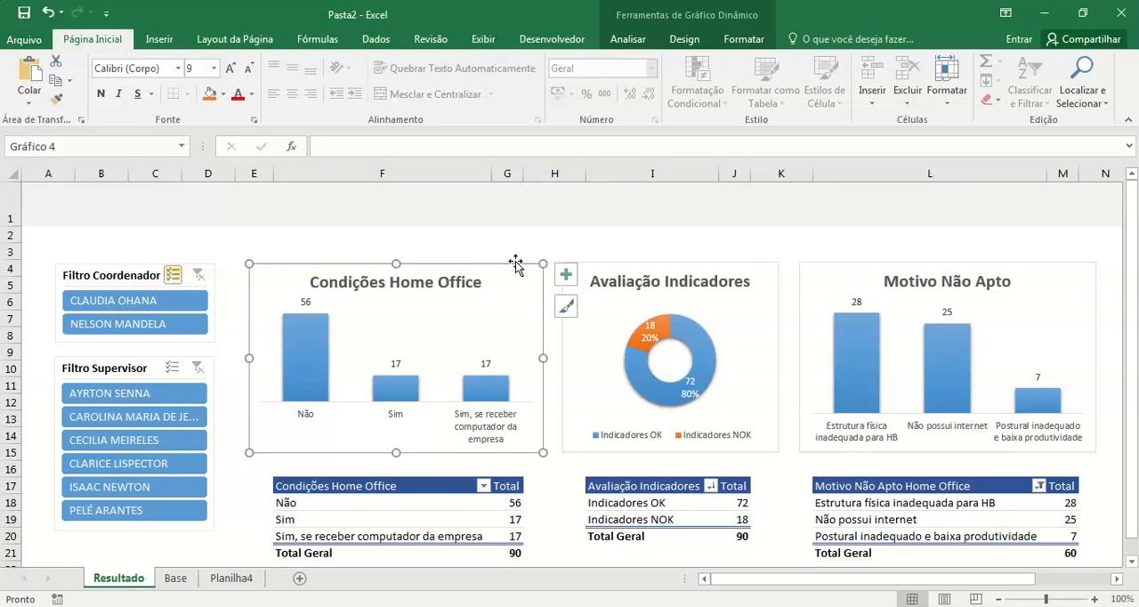
pyautogui.keyDown('ctrl'); pyautogui.click(764, 269); pyautogui.keyUp('ctrl')
pyautogui.keyDown('ctrl'); pyautogui.click(817, 270); pyautogui.keyUp('ctrl')
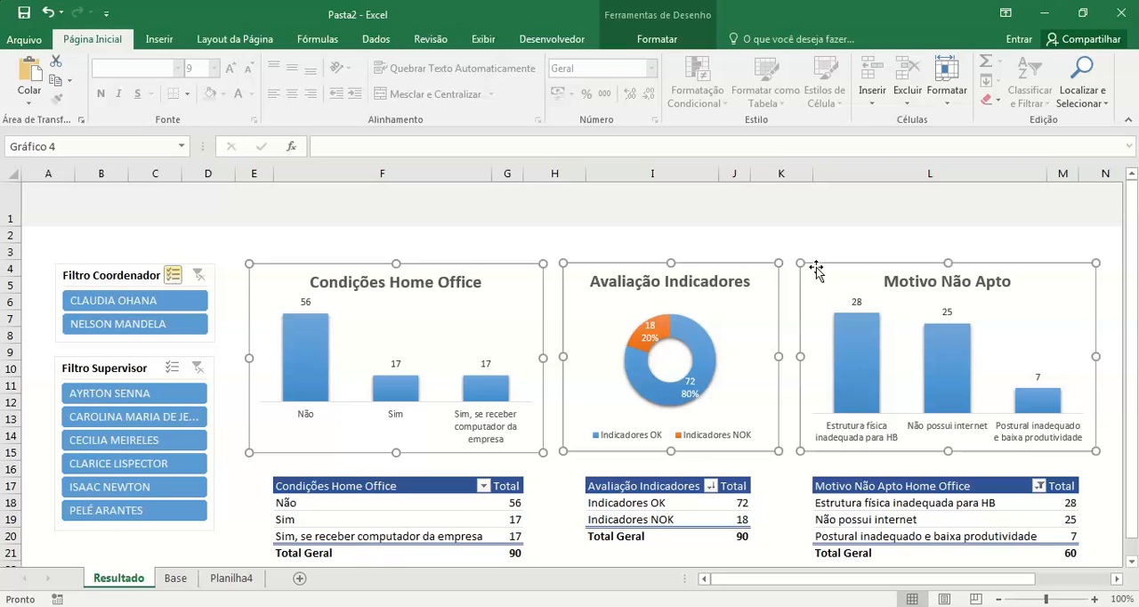
pyautogui.click(676, 40)
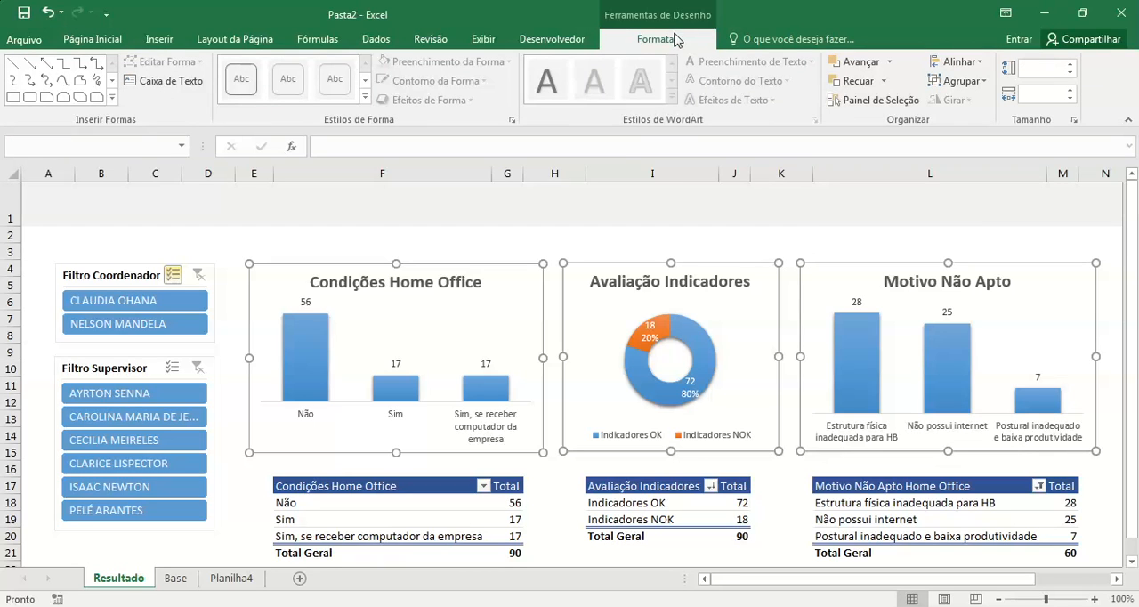
pyautogui.click(980, 63)
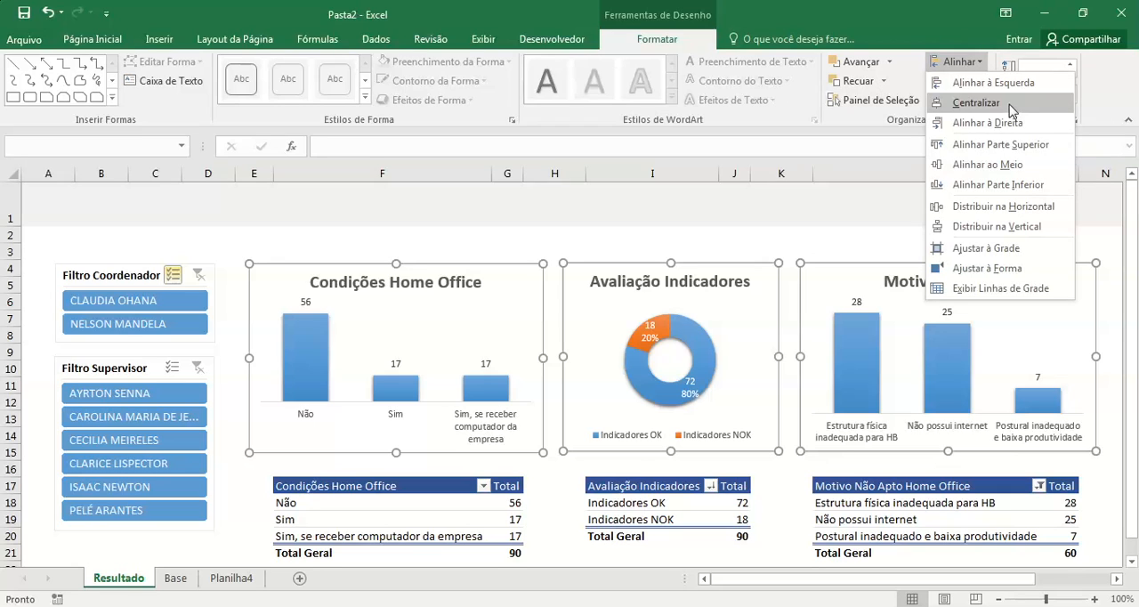
pyautogui.click(1042, 148)
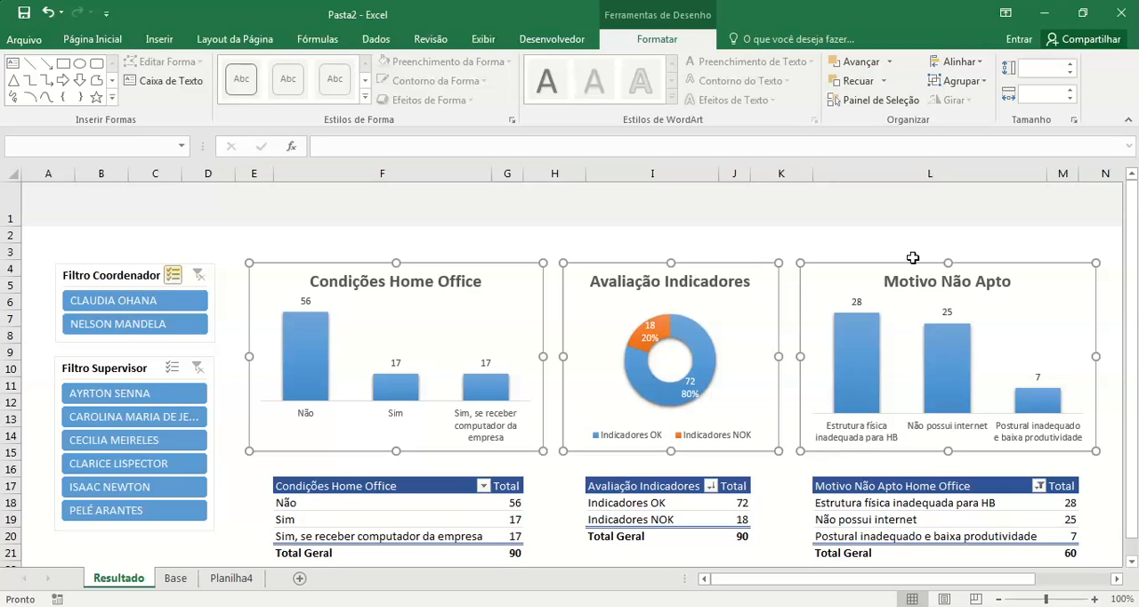
pyautogui.click(838, 239)
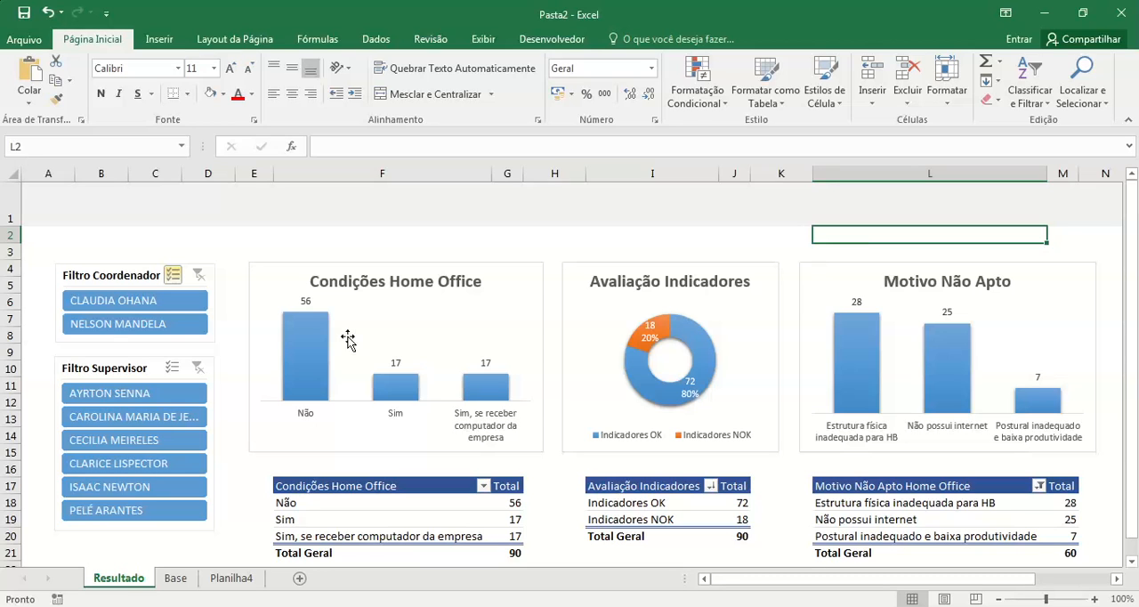
# Step: Align the top of the Filtro Coordenador slicer with the top of the Condições Home Office chart
pyautogui.click(118, 272)
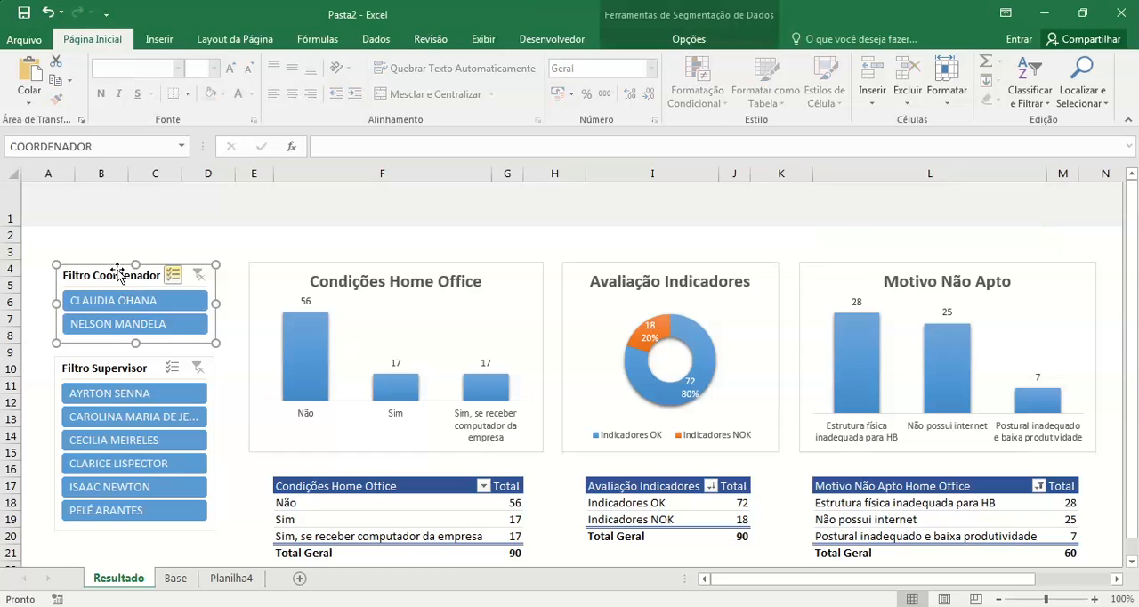
pyautogui.keyDown('ctrl'); pyautogui.click(277, 270); pyautogui.keyUp('ctrl')
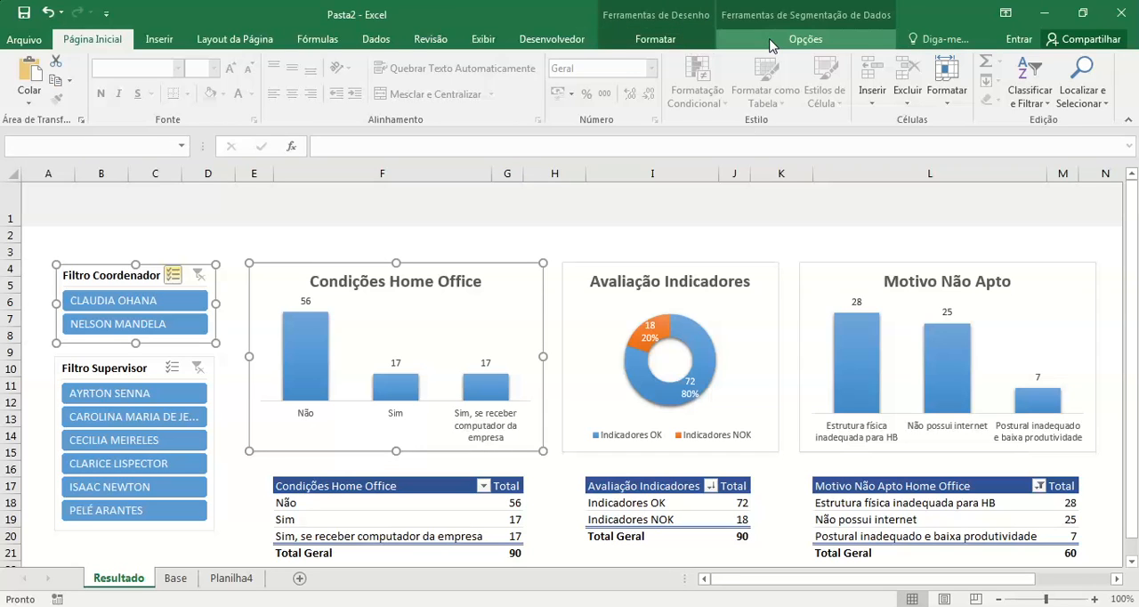
pyautogui.click(804, 39)
pyautogui.click(701, 63)
pyautogui.click(702, 62)
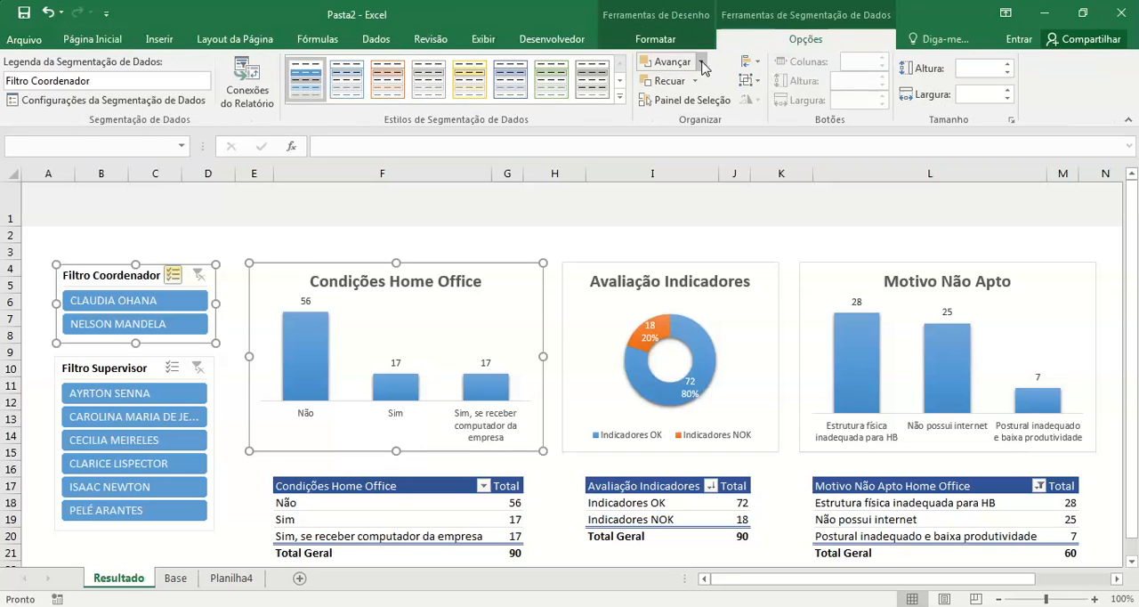
pyautogui.click(749, 62)
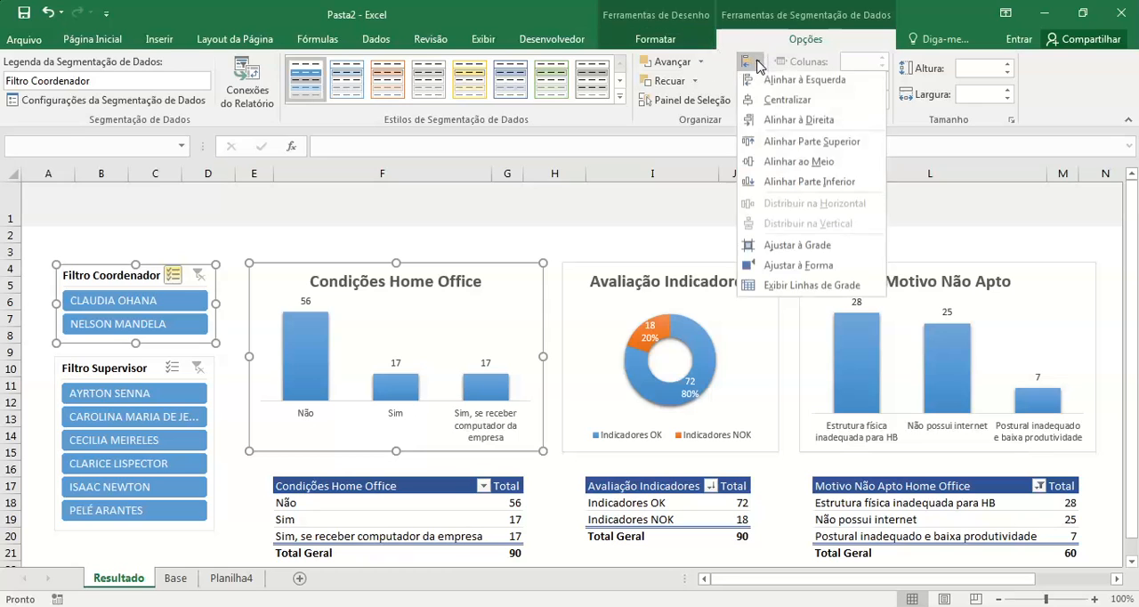
pyautogui.click(794, 145)
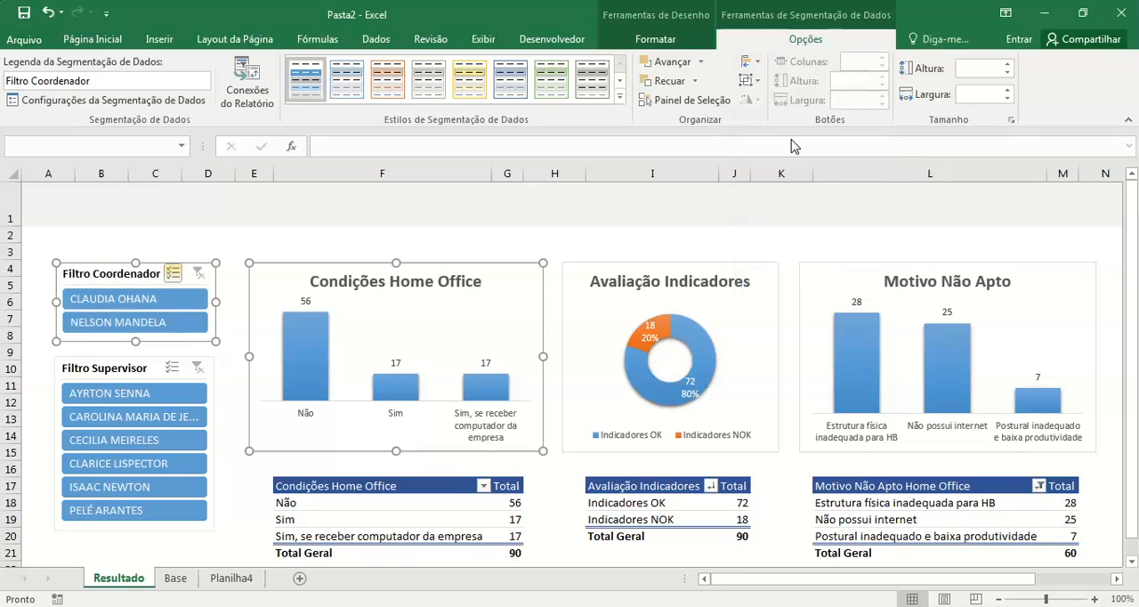
pyautogui.click(403, 248)
pyautogui.click(516, 235)
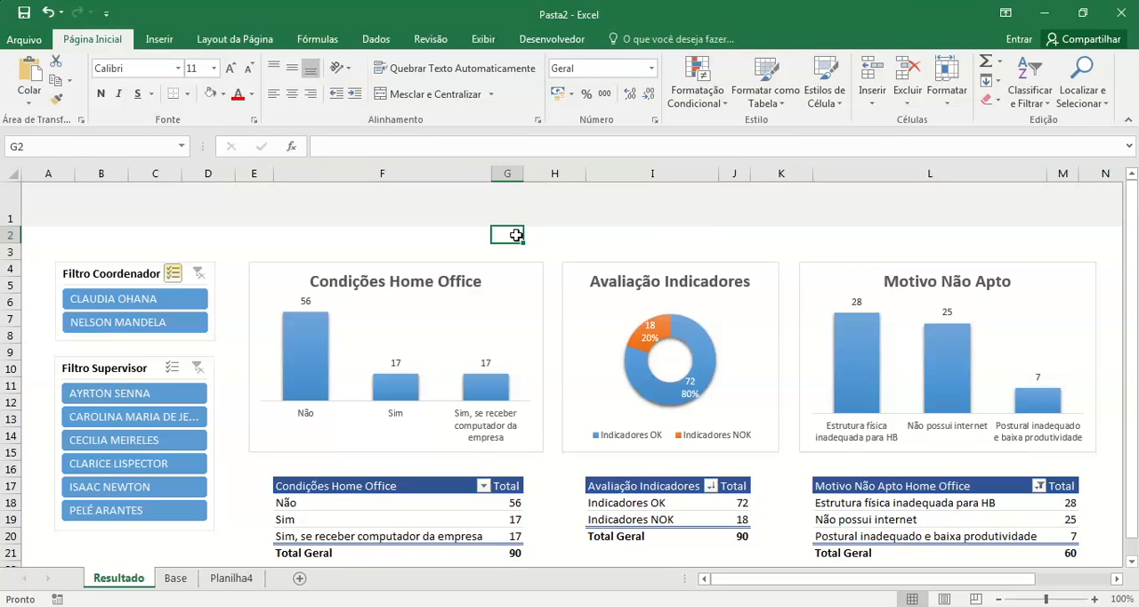
# Step: Align the right edges of the Filtro Coordenador and Filtro Supervisor slicers
pyautogui.click(93, 271)
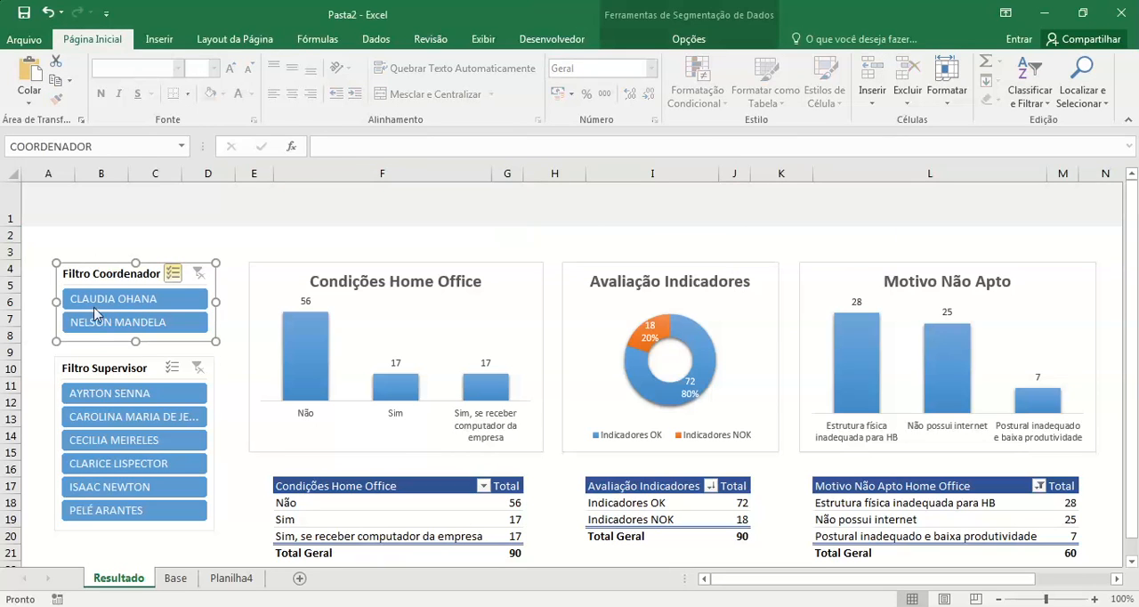
pyautogui.keyDown('ctrl'); pyautogui.click(93, 369); pyautogui.keyUp('ctrl')
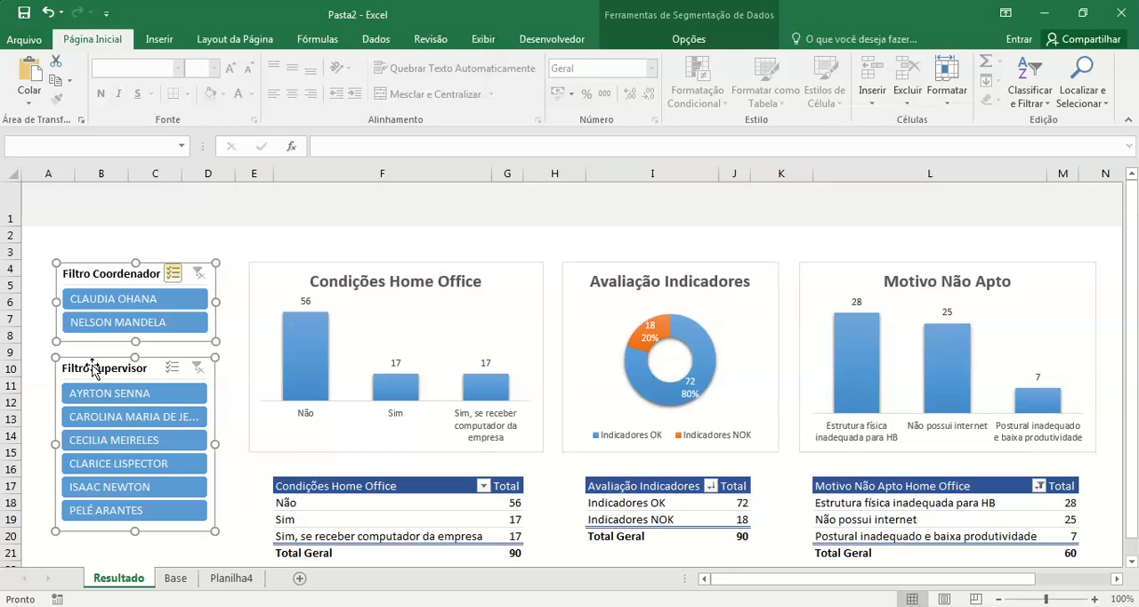
pyautogui.click(709, 41)
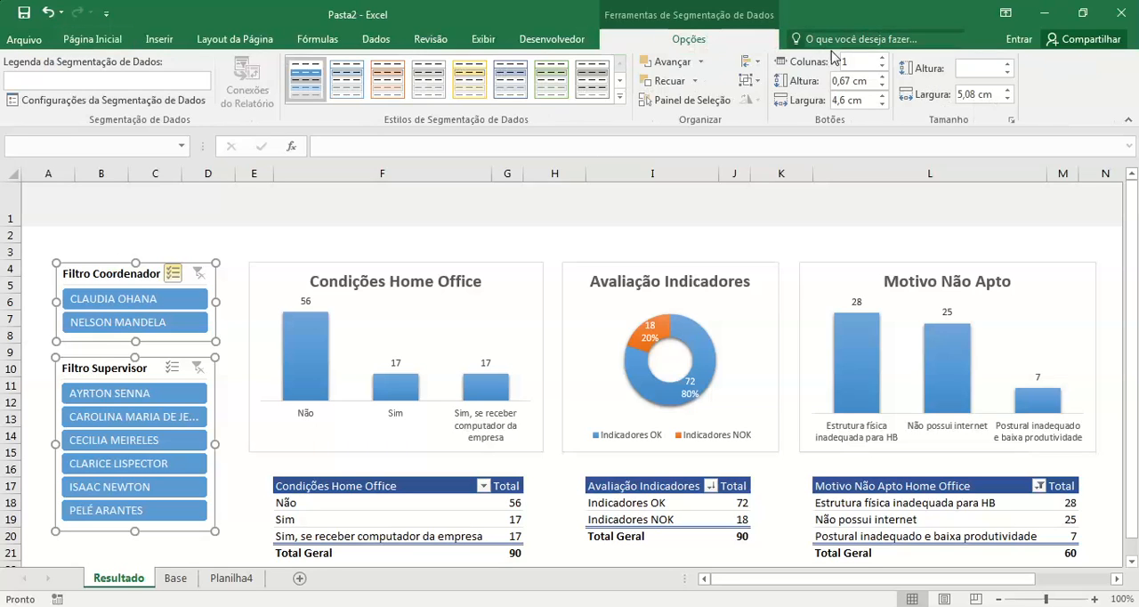
pyautogui.click(750, 61)
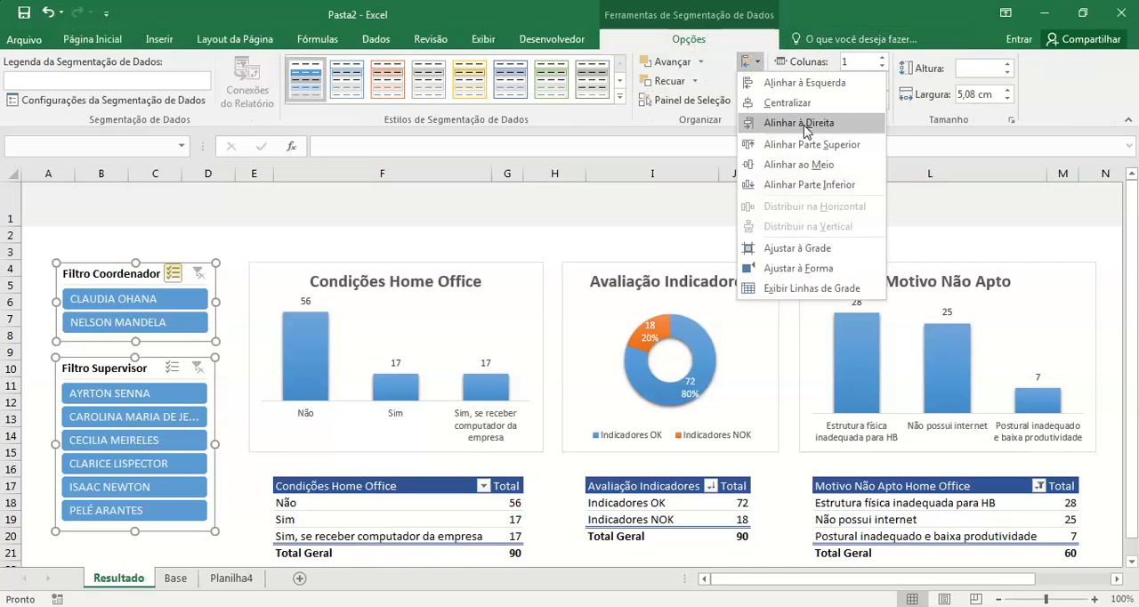
pyautogui.click(822, 122)
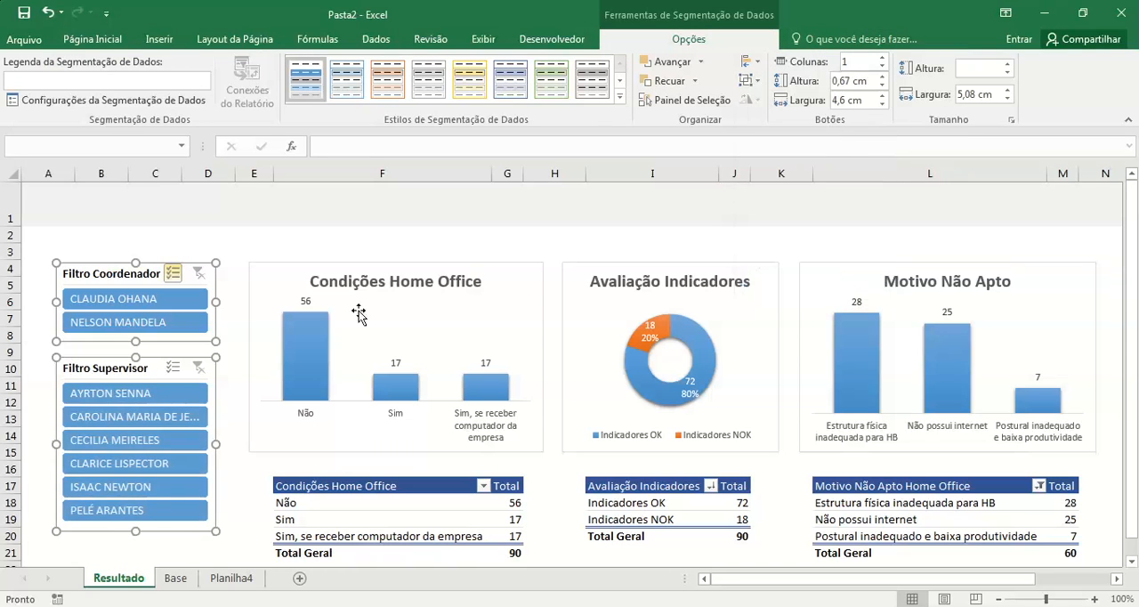
pyautogui.click(250, 344)
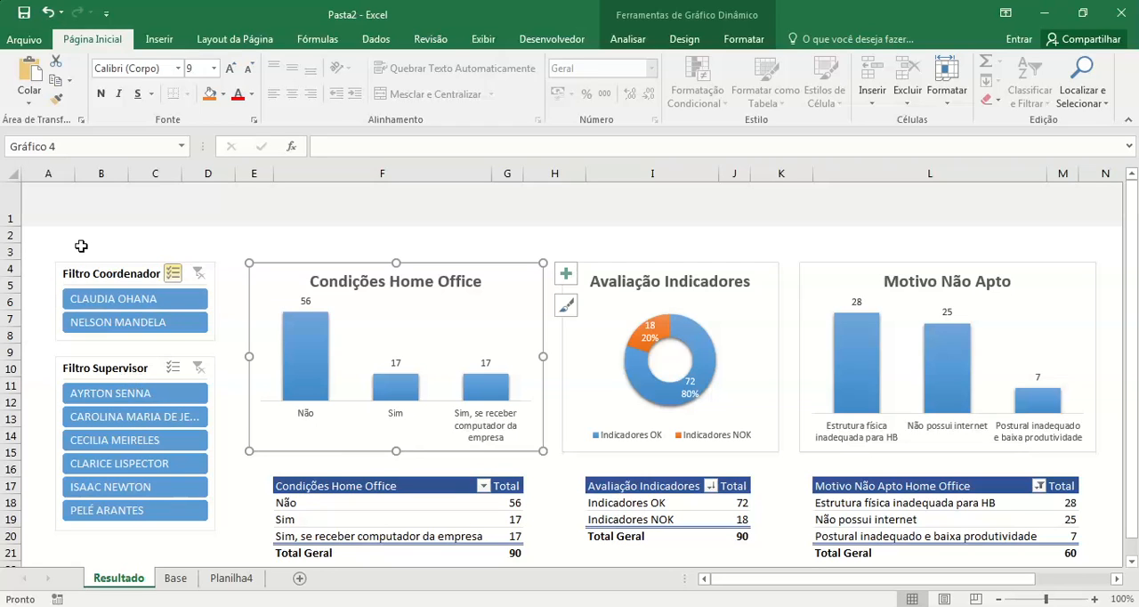
pyautogui.click(338, 240)
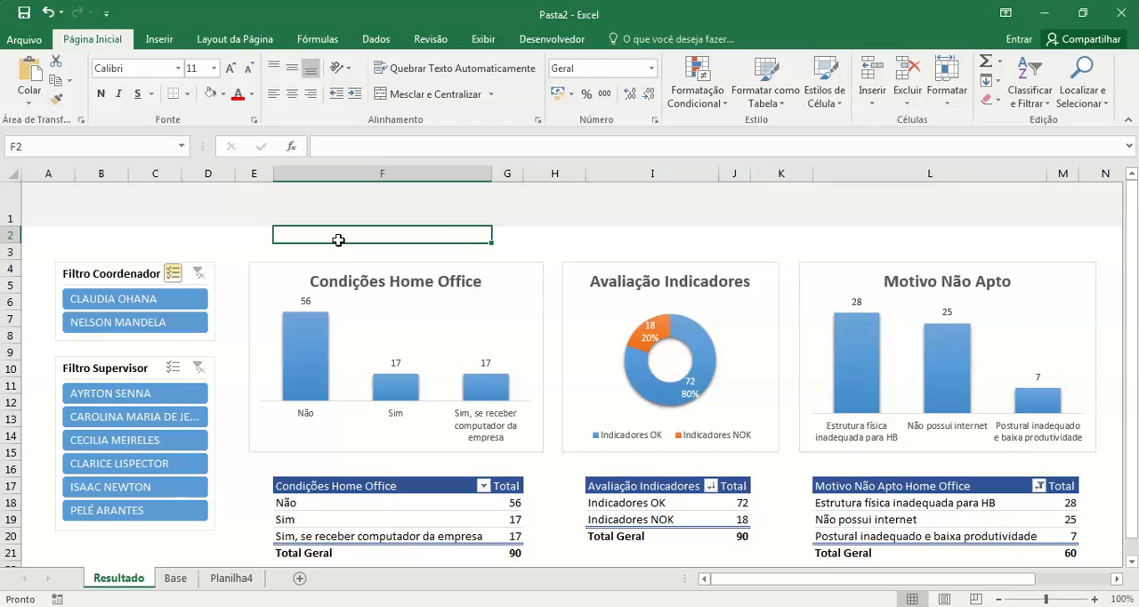
# Step: Enter the dashboard title "Resultado" in cell A1
pyautogui.click(44, 205)
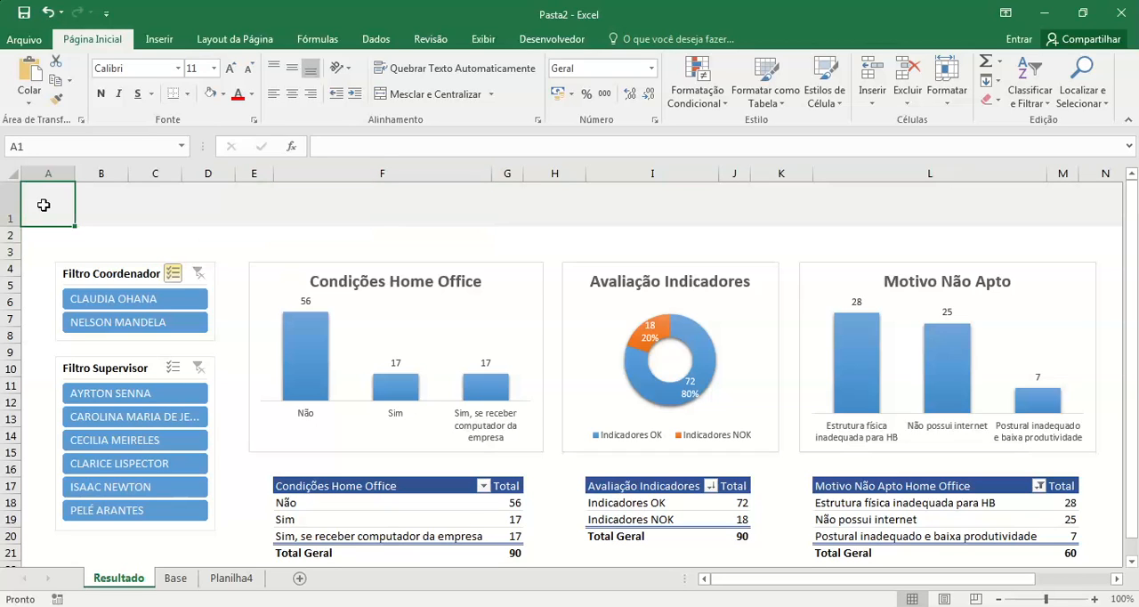
pyautogui.write('Resut')
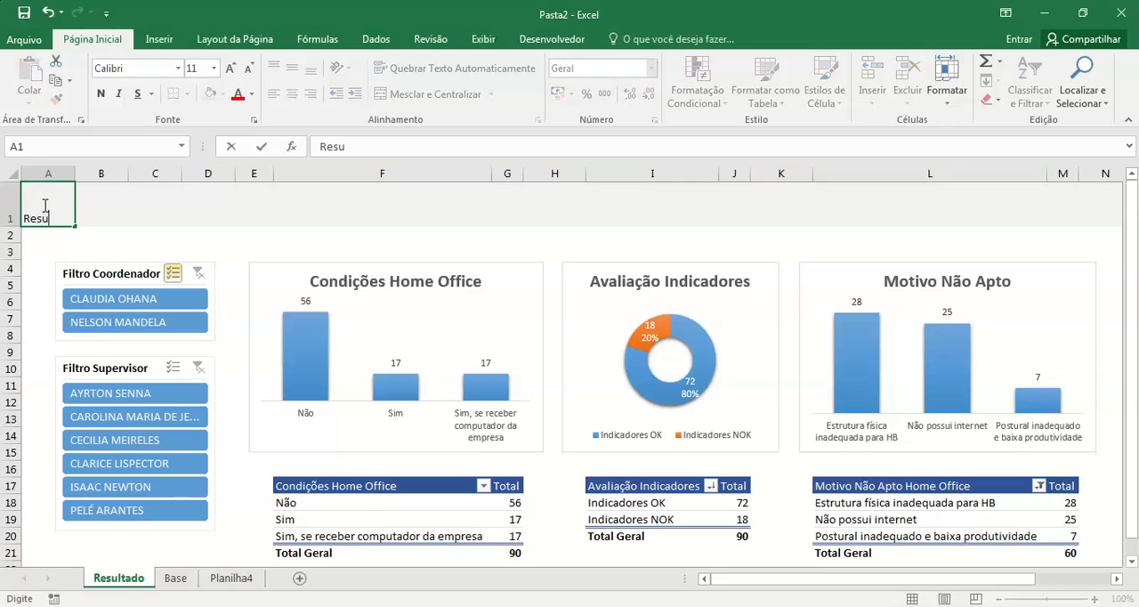
pyautogui.press('BackSpace')
pyautogui.write('ltado')
pyautogui.press('Return')
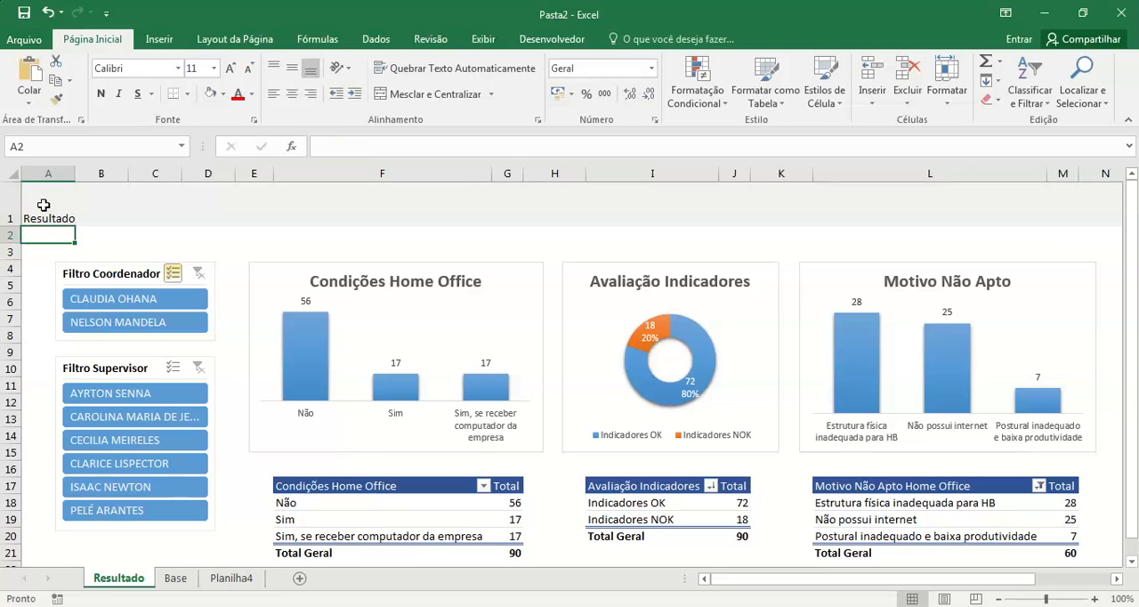
# Step: Format the title in cell A1 as bold with font size 18
pyautogui.click(43, 205)
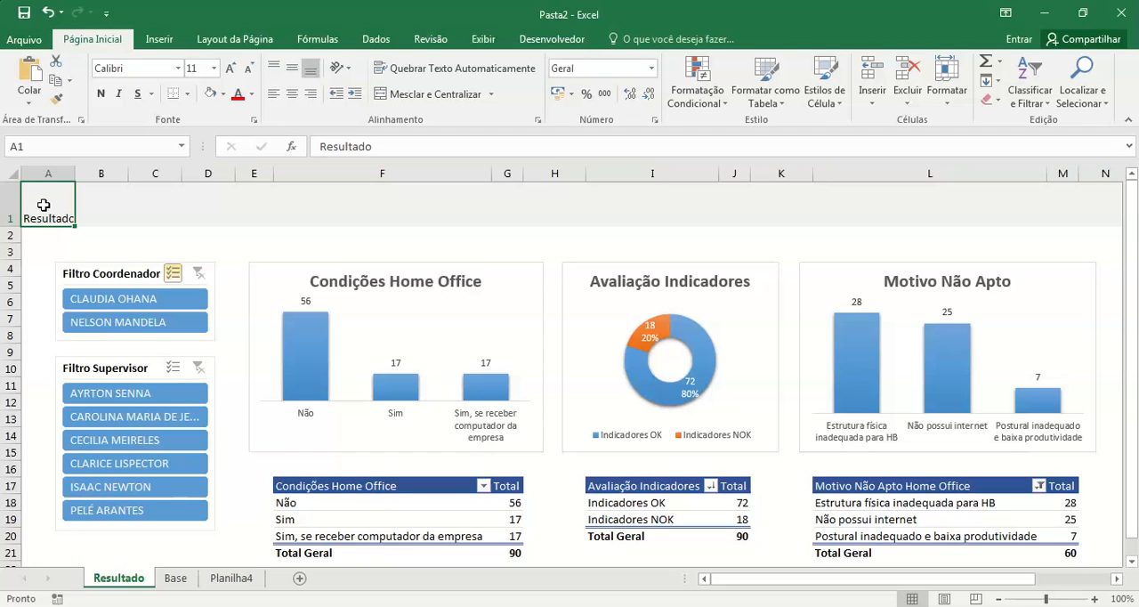
pyautogui.click(207, 69)
pyautogui.write('16')
pyautogui.press('Return')
pyautogui.click(209, 69)
pyautogui.write('18')
pyautogui.press('Return')
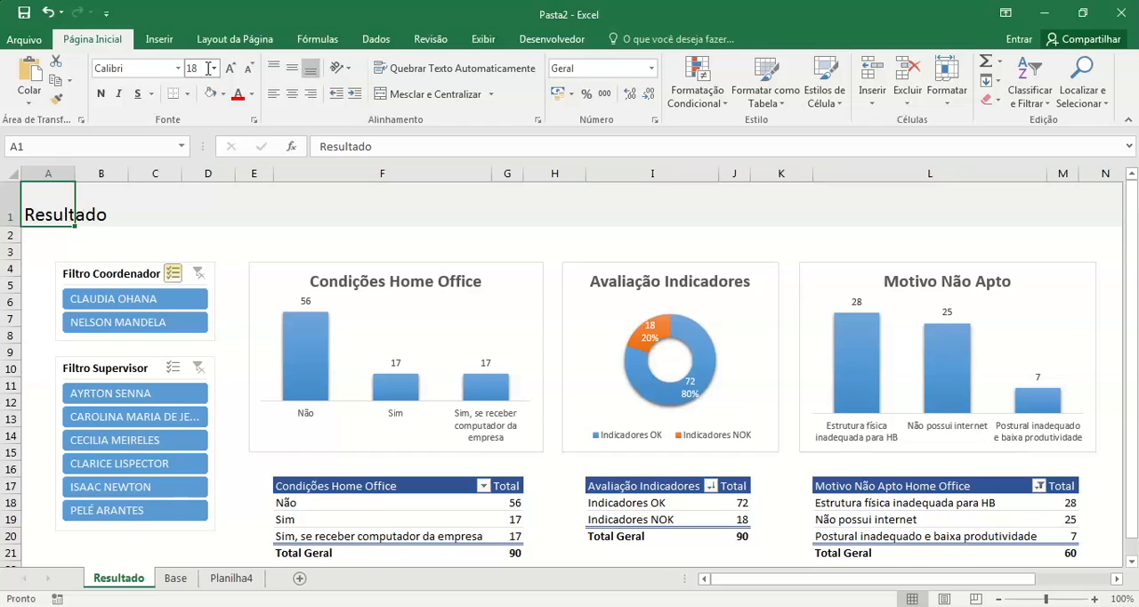
pyautogui.click(101, 96)
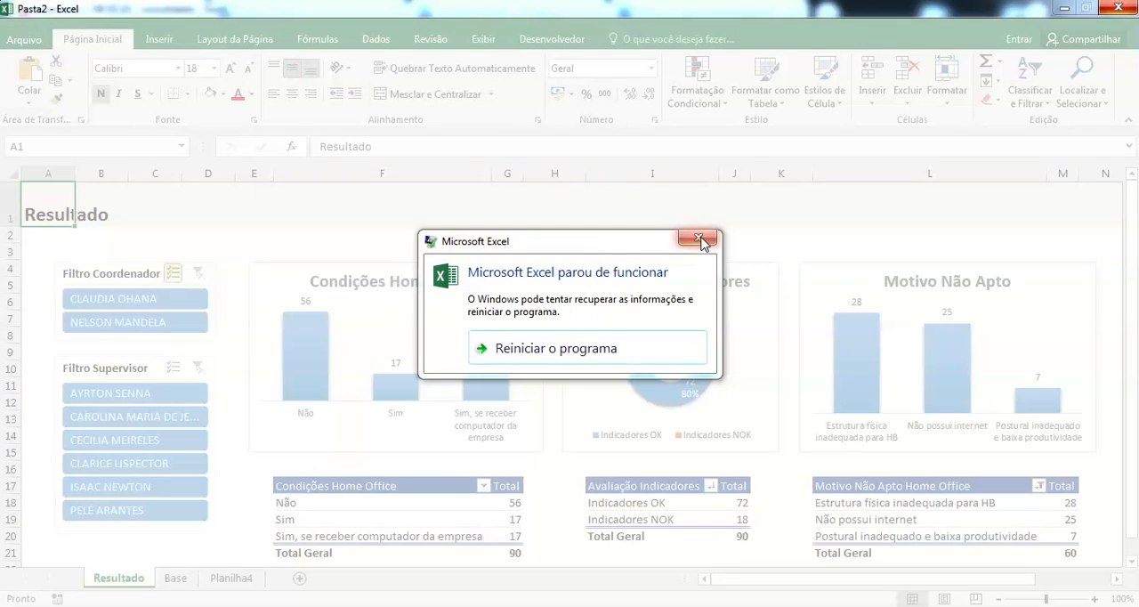
# Step: Restart the crashed program to recover the workbook, and center the Resultado title across row 1 with Center Across Selection (Centralizar seleção)
pyautogui.click(629, 355)
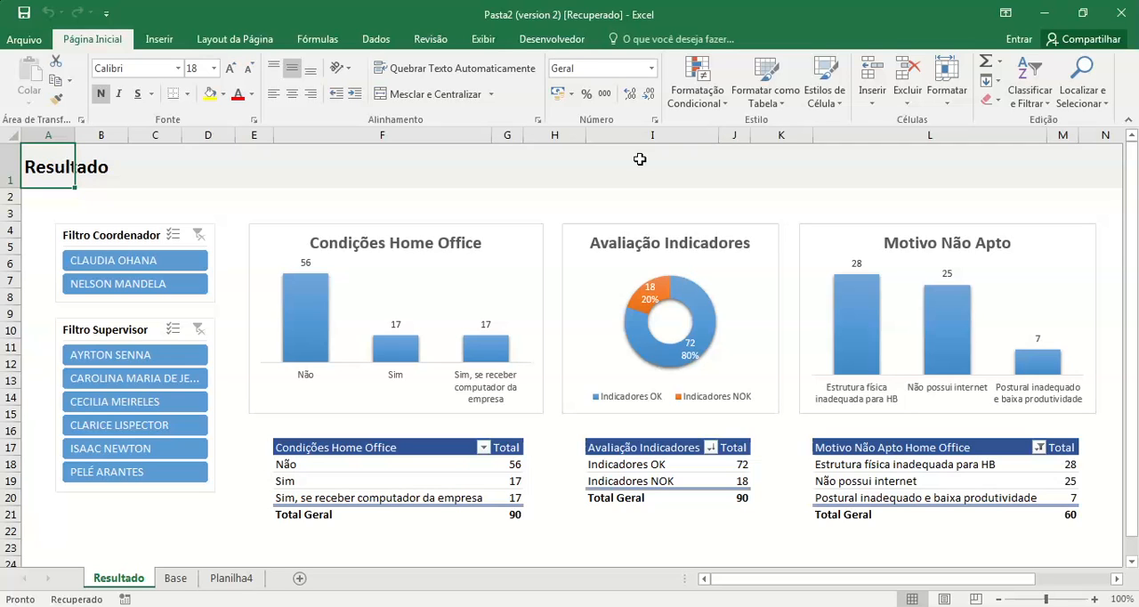
pyautogui.hotkey('shift', 'space')
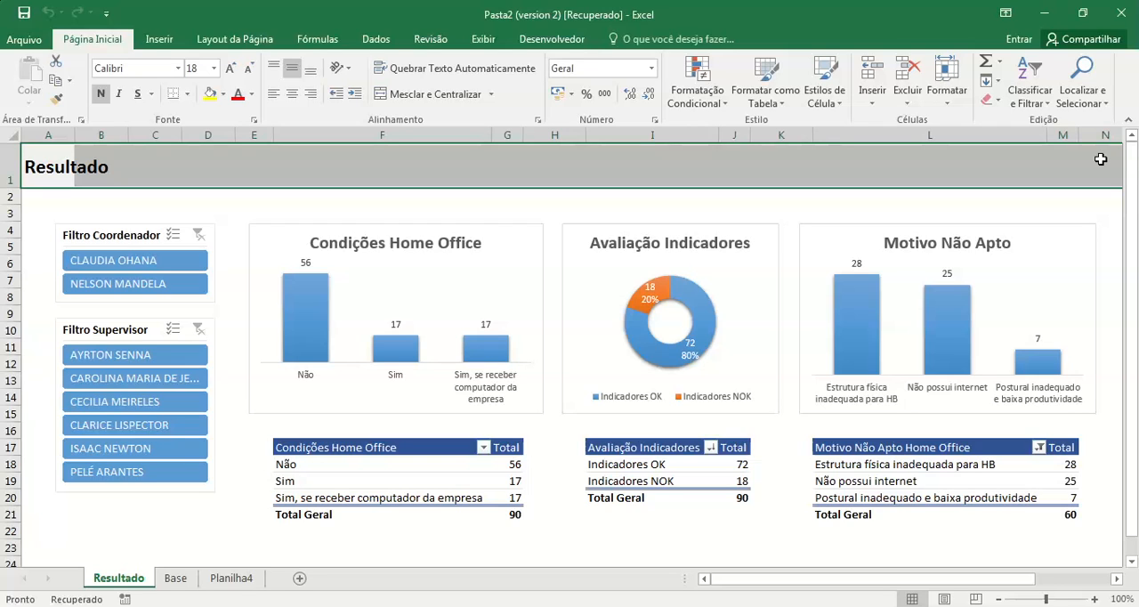
pyautogui.rightClick(56, 163)
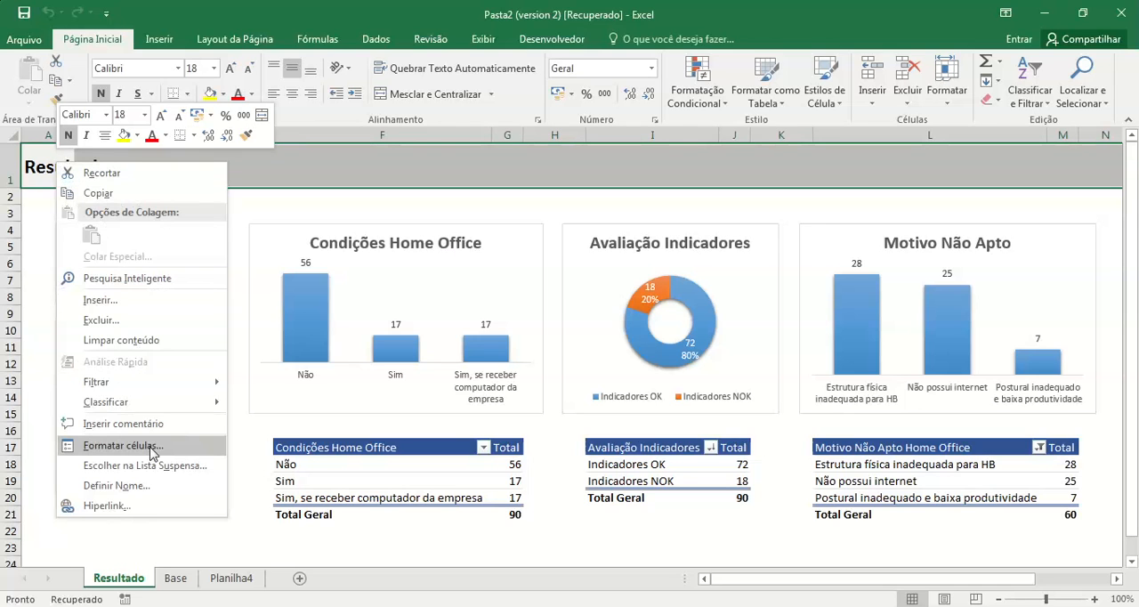
pyautogui.click(176, 449)
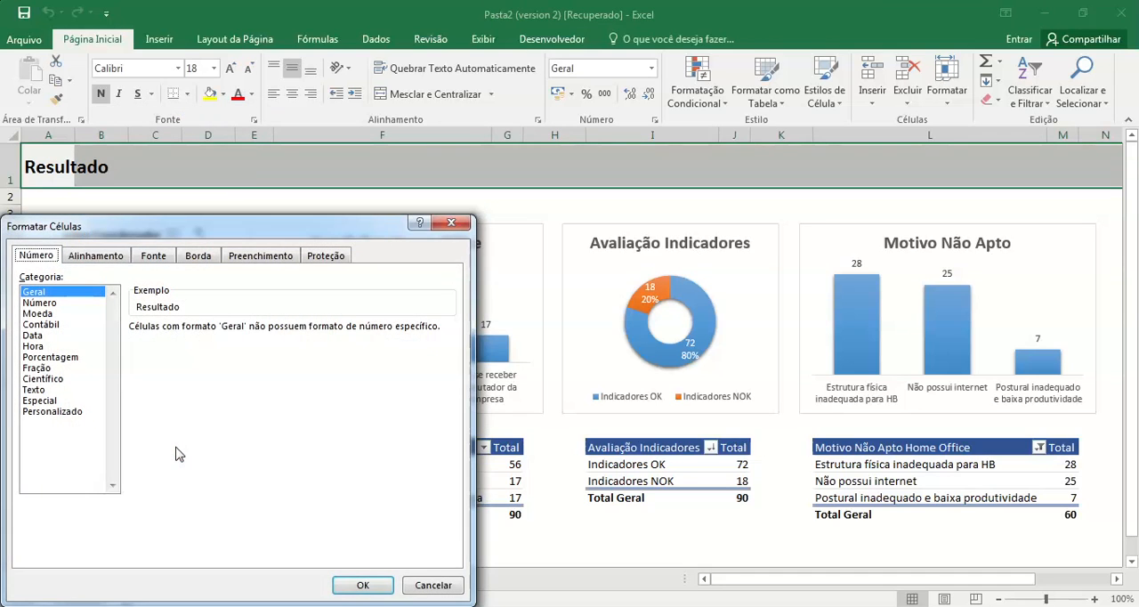
pyautogui.click(109, 258)
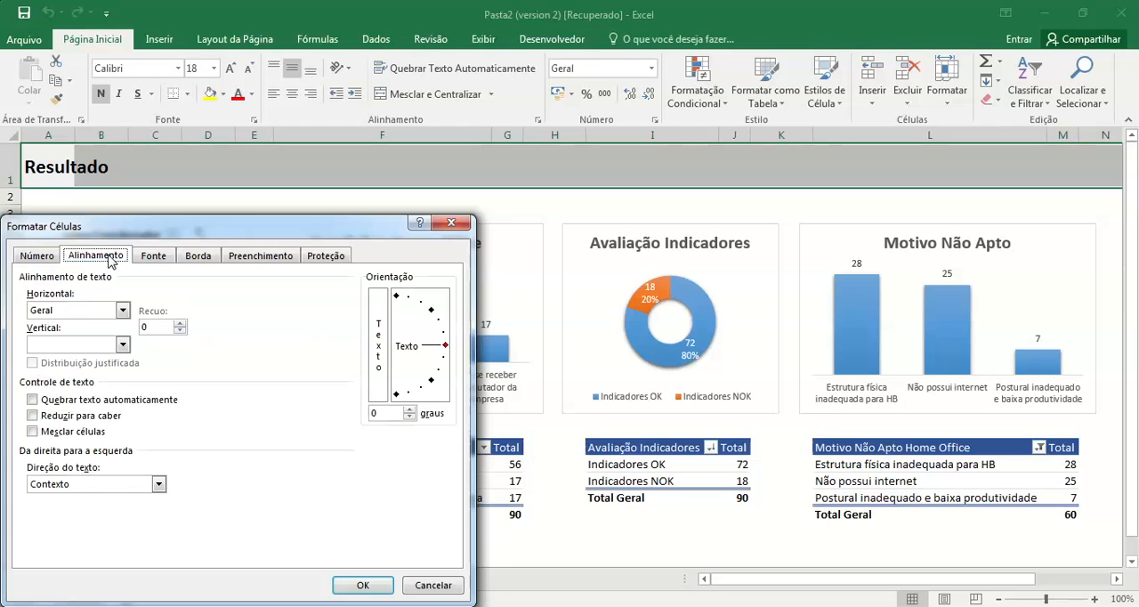
pyautogui.click(122, 310)
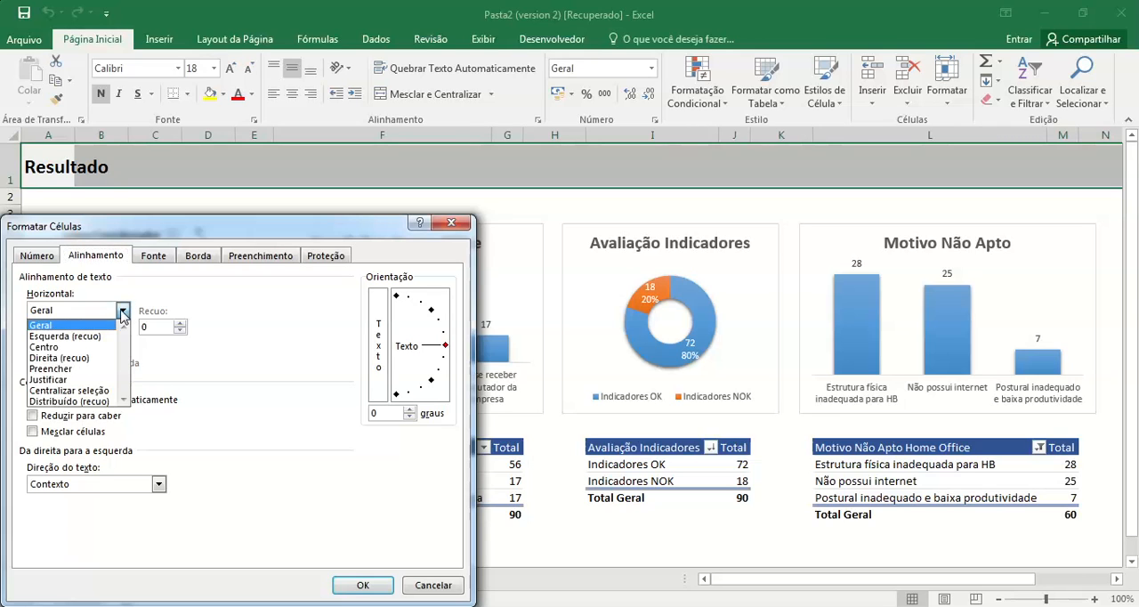
pyautogui.click(108, 392)
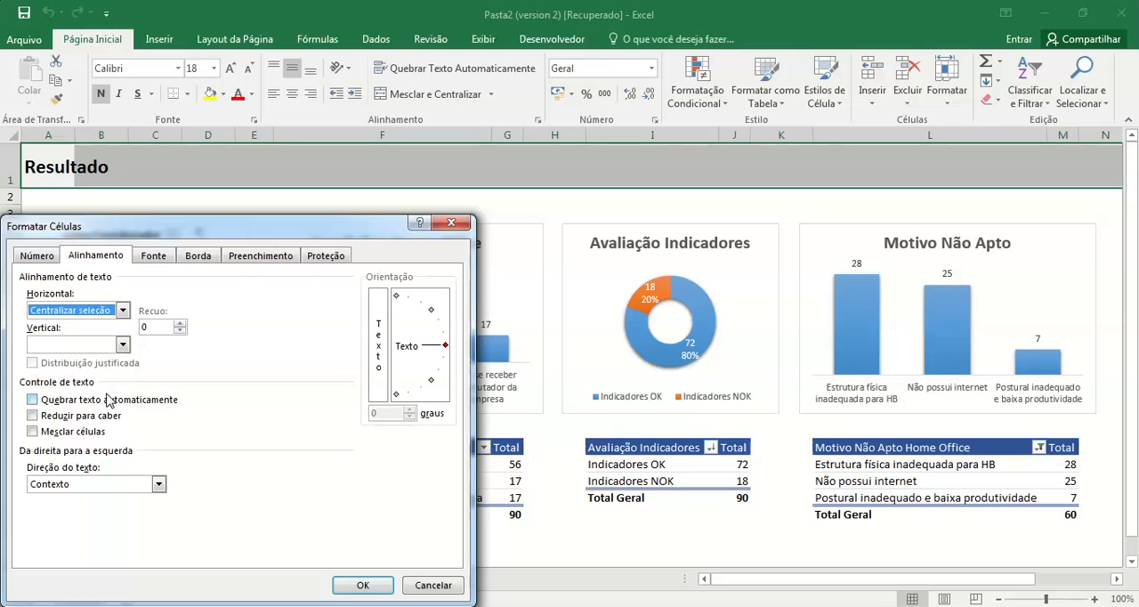
pyautogui.click(362, 586)
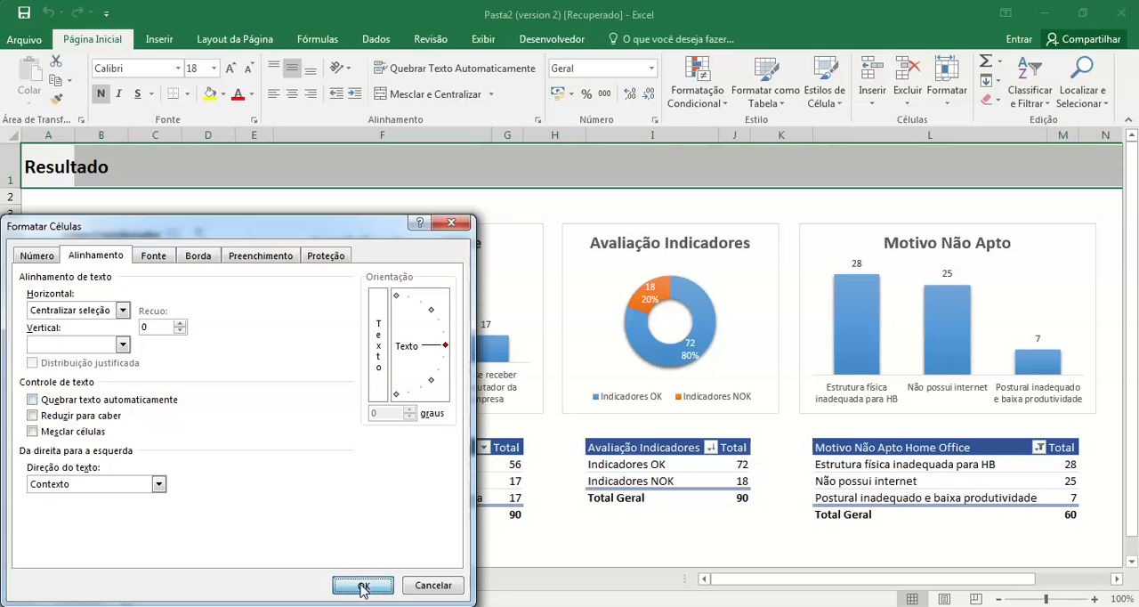
# Step: Move through individual cells of row 1 to check that the title row is centered without merged cells
pyautogui.click(425, 211)
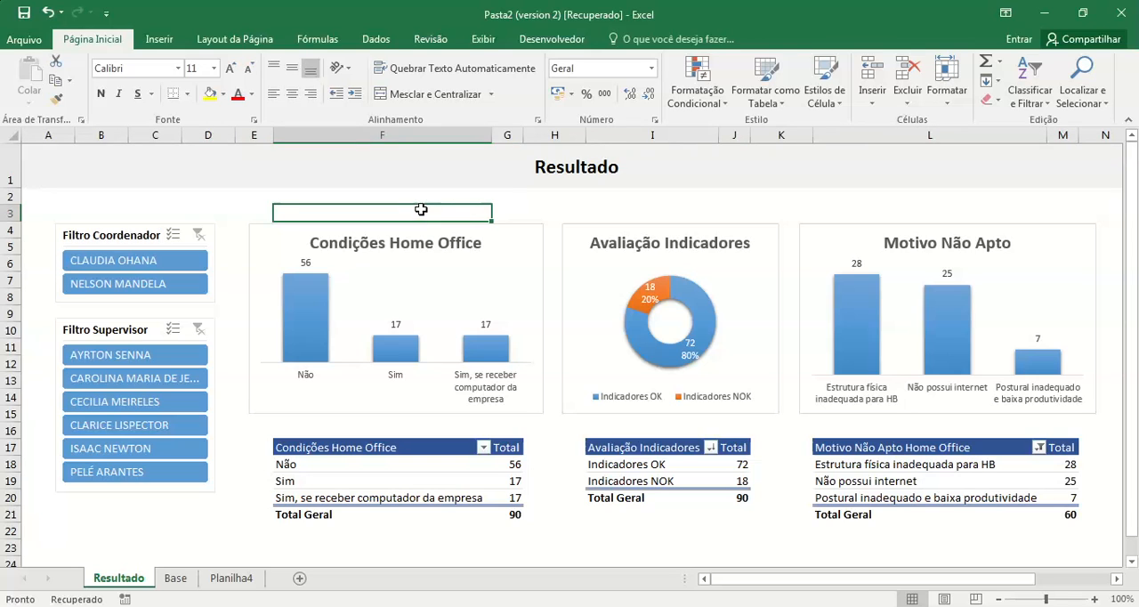
pyautogui.click(426, 156)
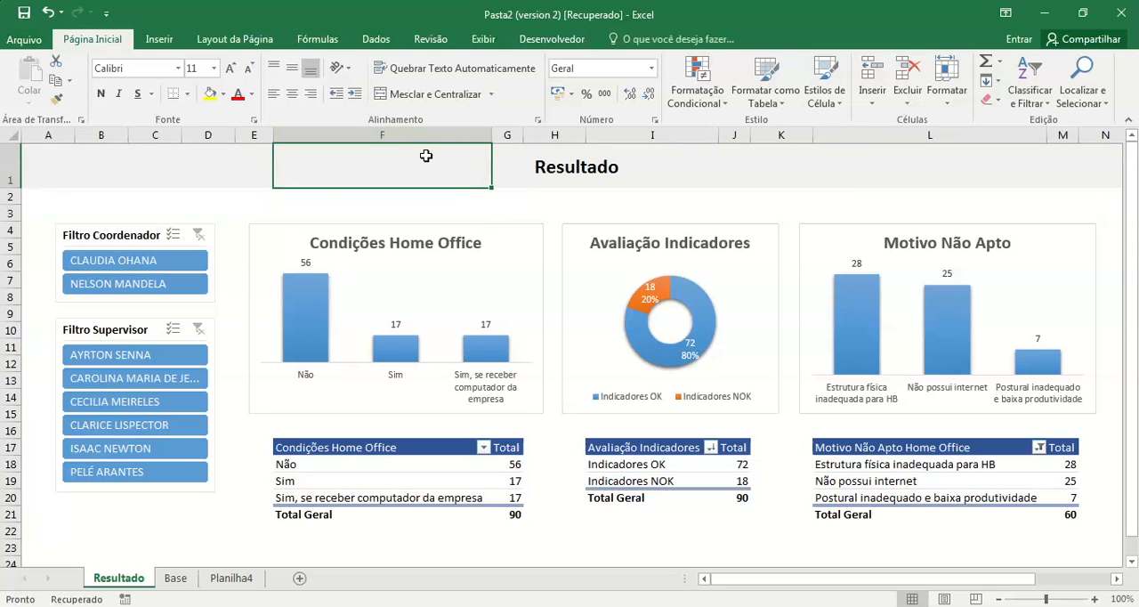
pyautogui.press('Left')
pyautogui.press('Left')
pyautogui.press('Left')
pyautogui.press('Left')
pyautogui.press('Left')
pyautogui.press('Right')
pyautogui.press('Right')
pyautogui.press('Right')
pyautogui.press('Right')
pyautogui.press('Right')
pyautogui.press('Right')
pyautogui.press('Left')
pyautogui.press('Down')
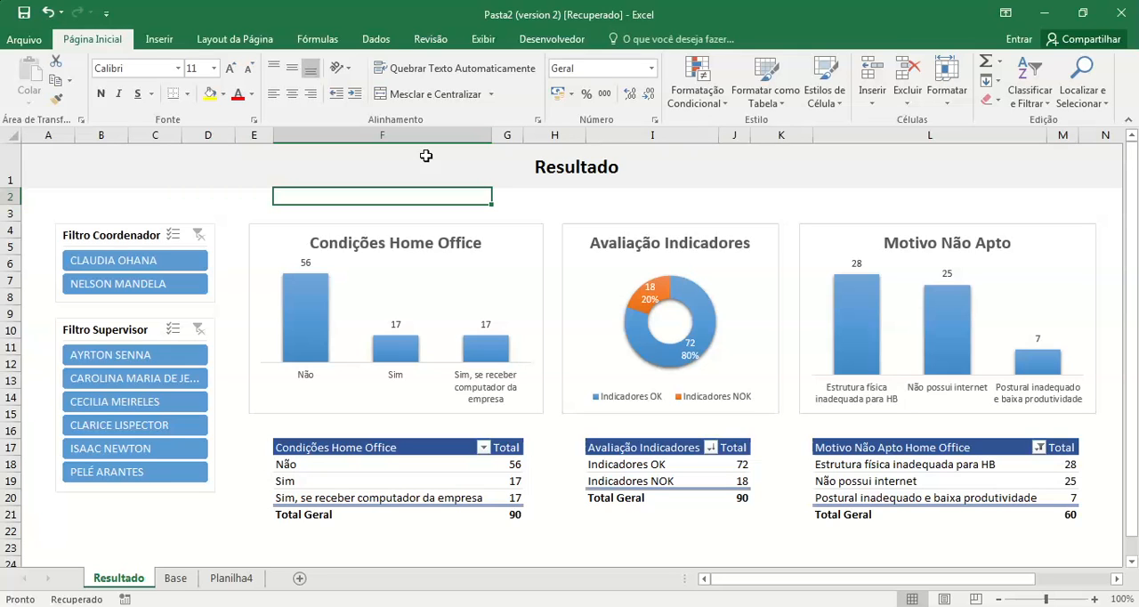
# Step: Delete the empty Planilha4 sheet from the workbook
pyautogui.click(175, 580)
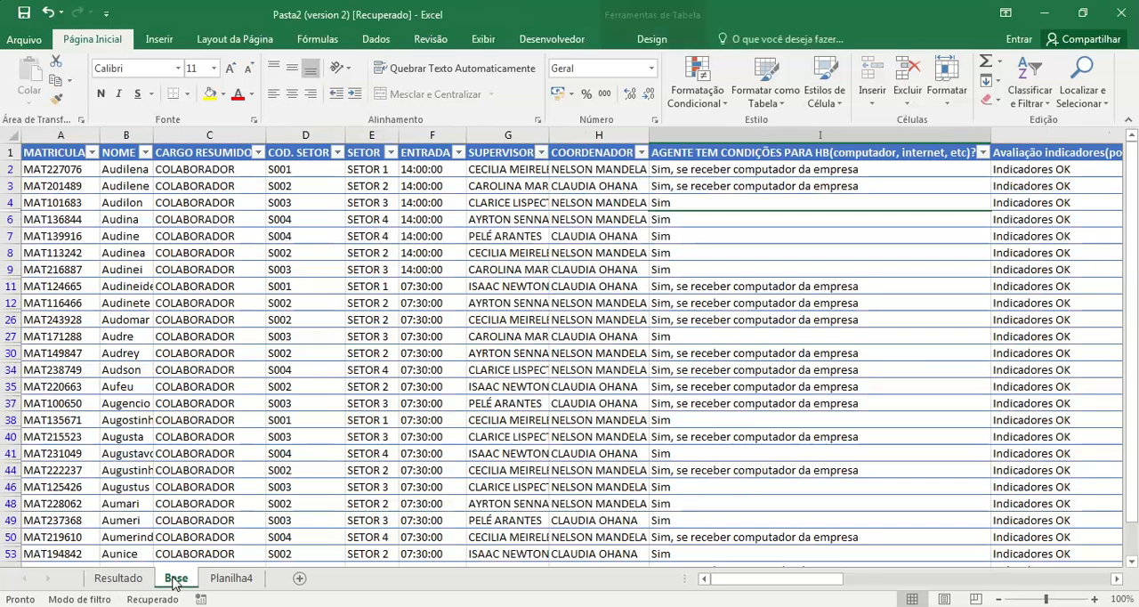
pyautogui.click(229, 579)
pyautogui.rightClick(229, 582)
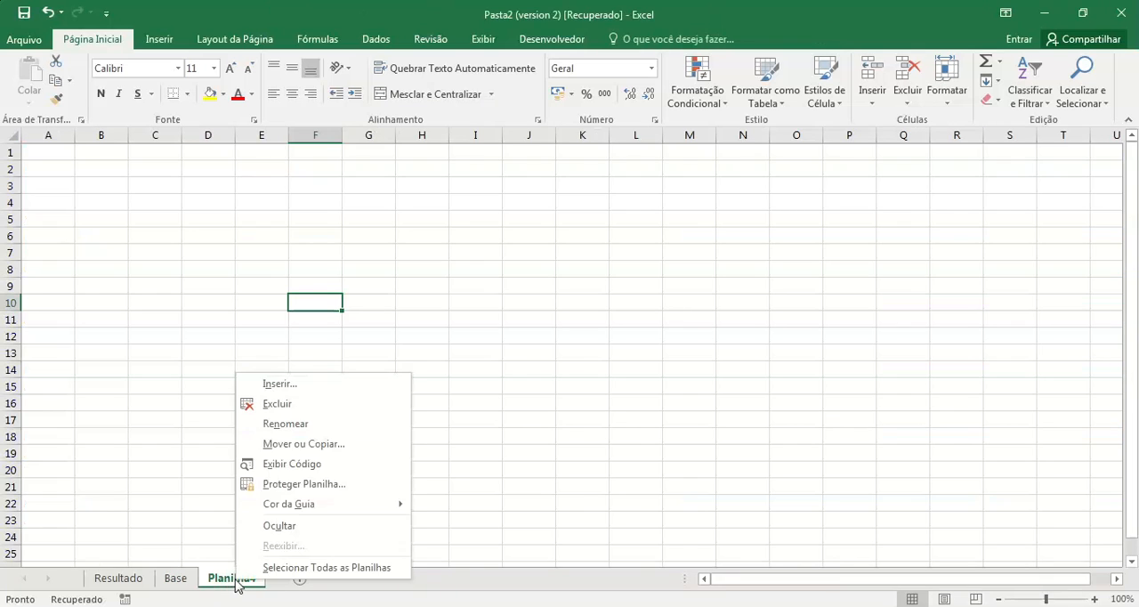
pyautogui.click(298, 406)
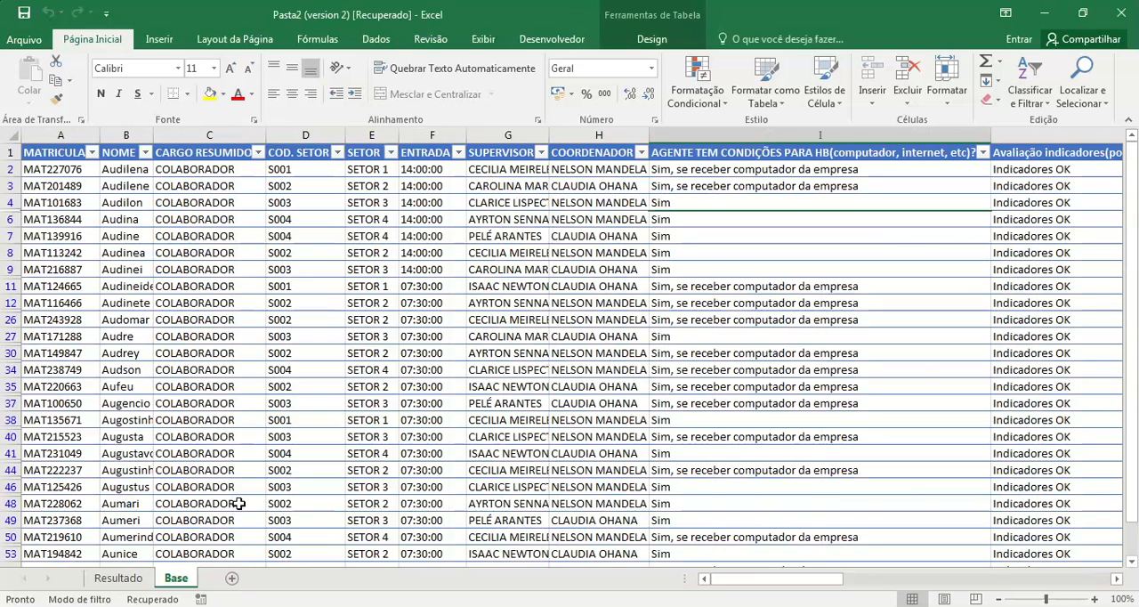
# Step: Hide the row and column headings on the Resultado sheet and collapse the ribbon
pyautogui.click(123, 578)
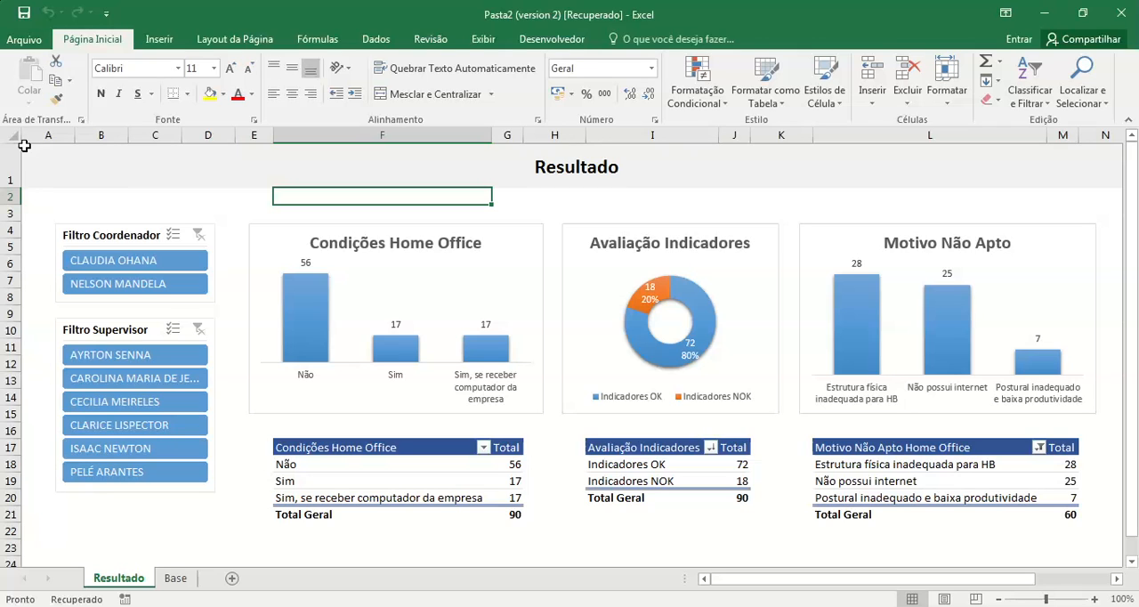
pyautogui.click(483, 41)
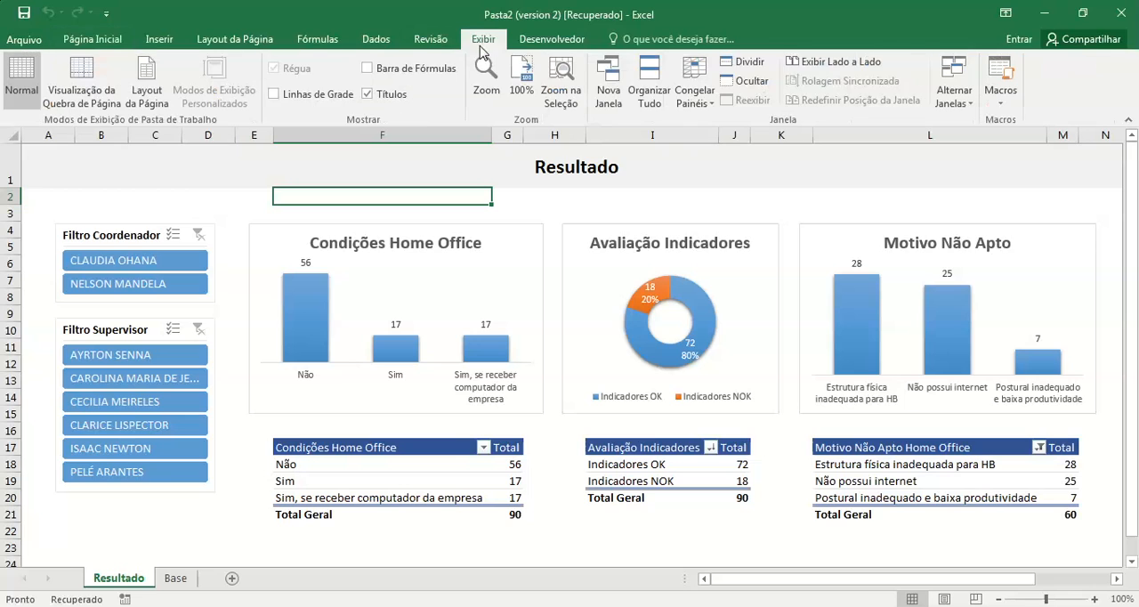
pyautogui.click(368, 95)
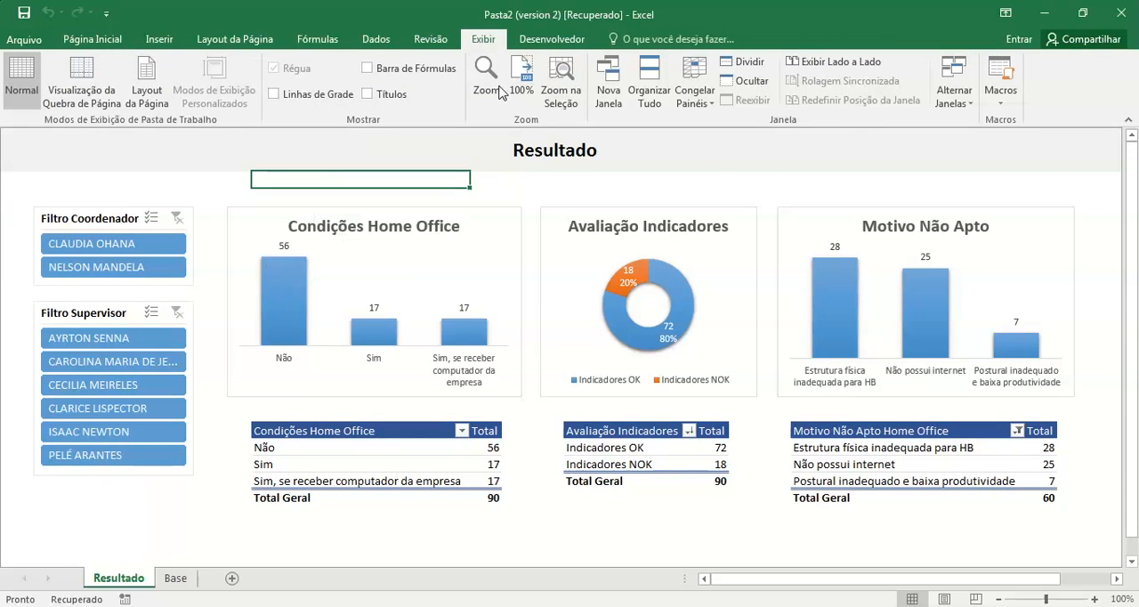
pyautogui.click(414, 71)
pyautogui.click(414, 72)
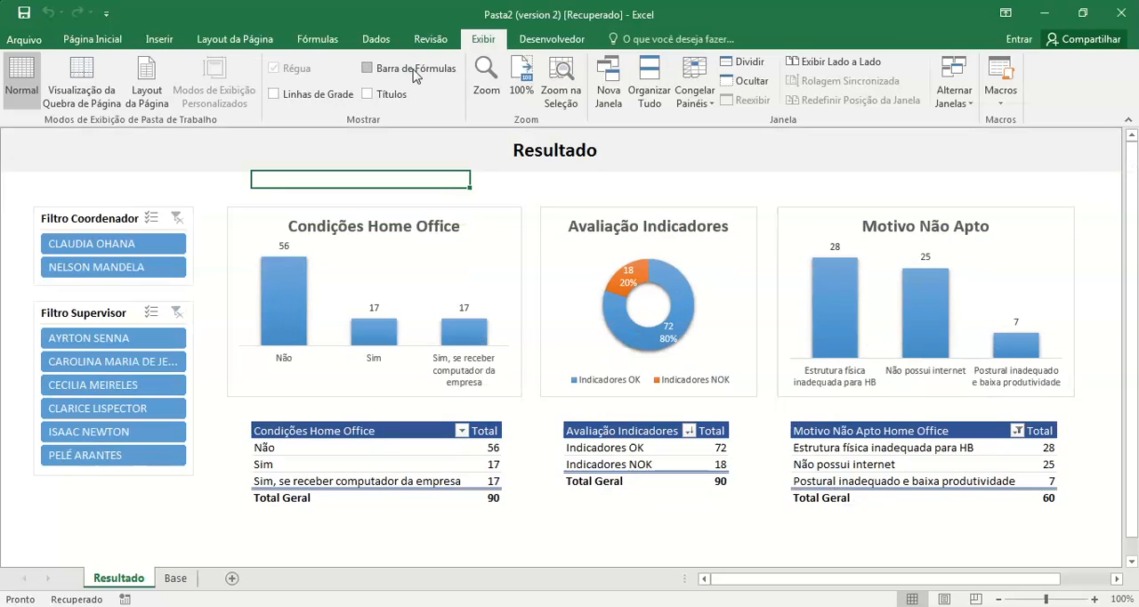
pyautogui.click(1128, 120)
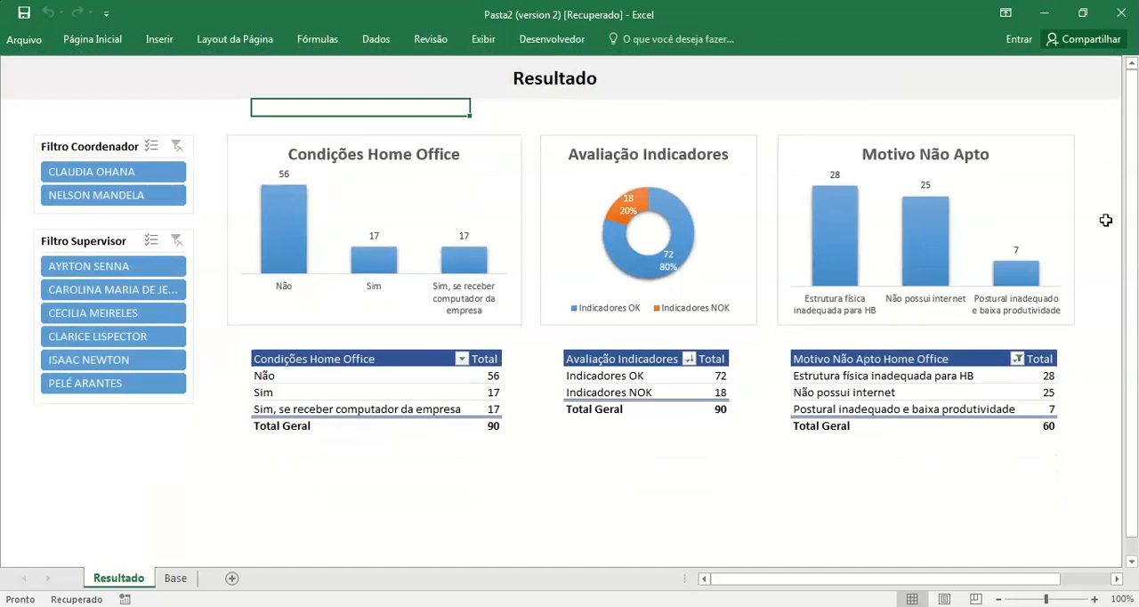
pyautogui.click(59, 424)
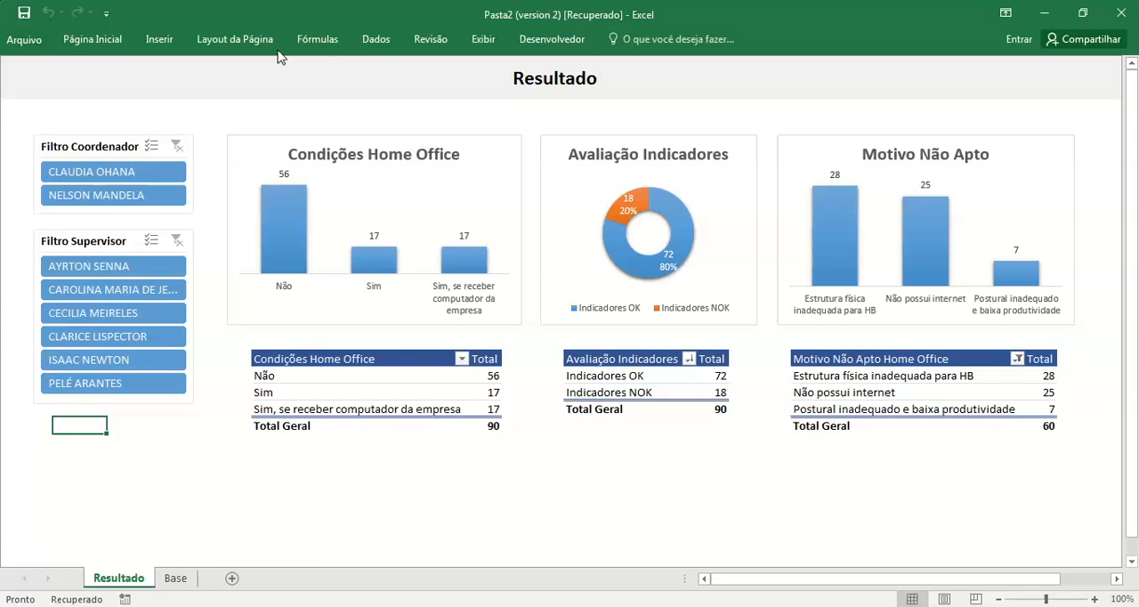
# Step: Show and hide the formula bar again from the Base sheet, ending back on the Resultado sheet
pyautogui.click(175, 578)
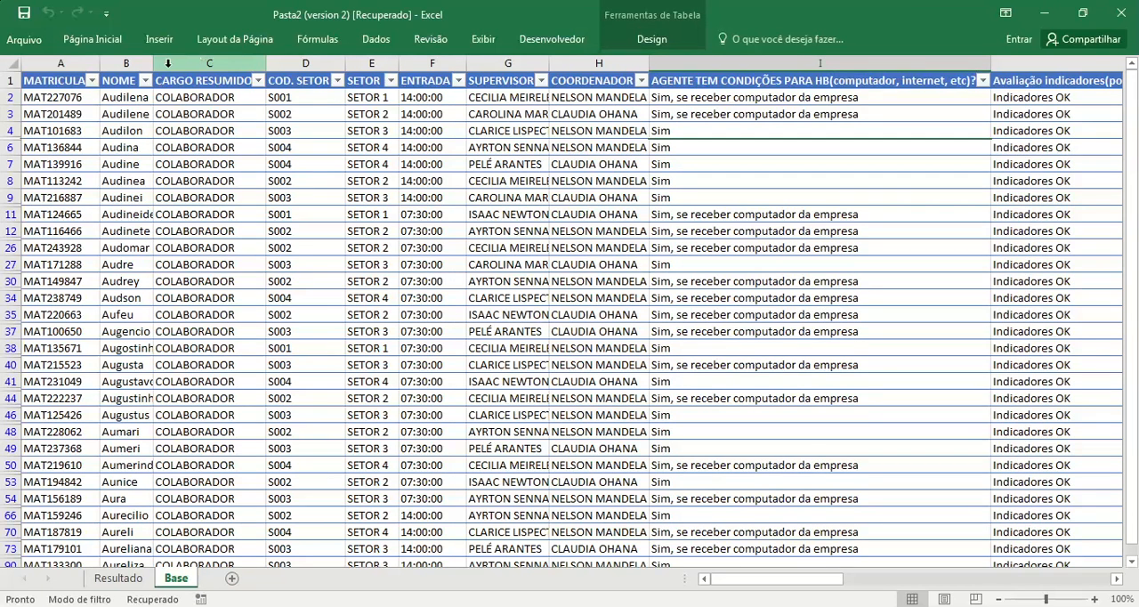
pyautogui.click(483, 39)
pyautogui.click(396, 70)
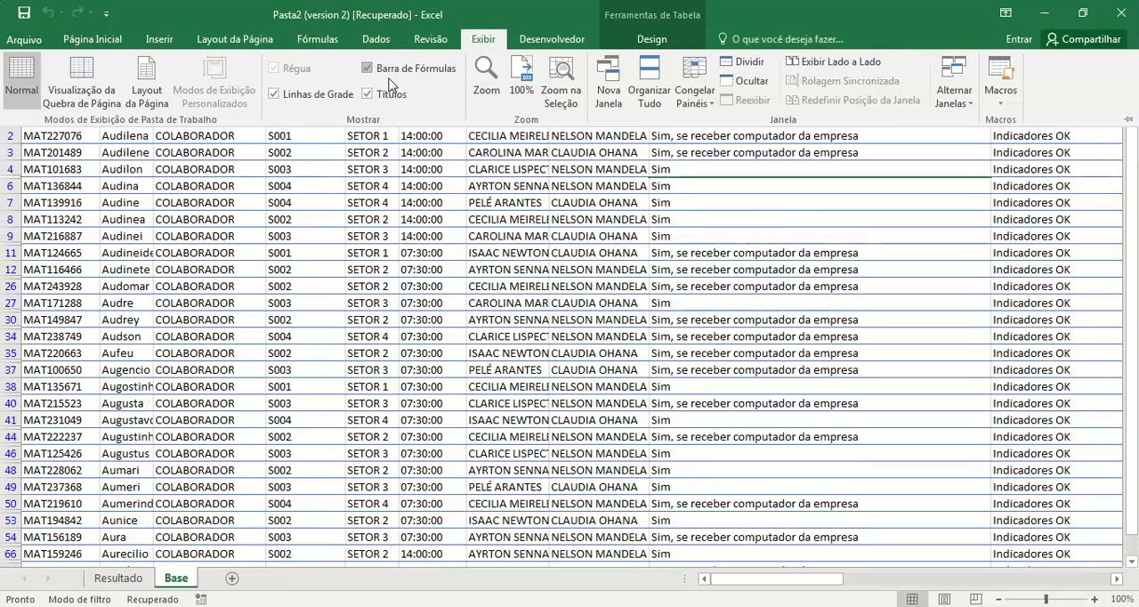
pyautogui.click(108, 575)
pyautogui.click(483, 40)
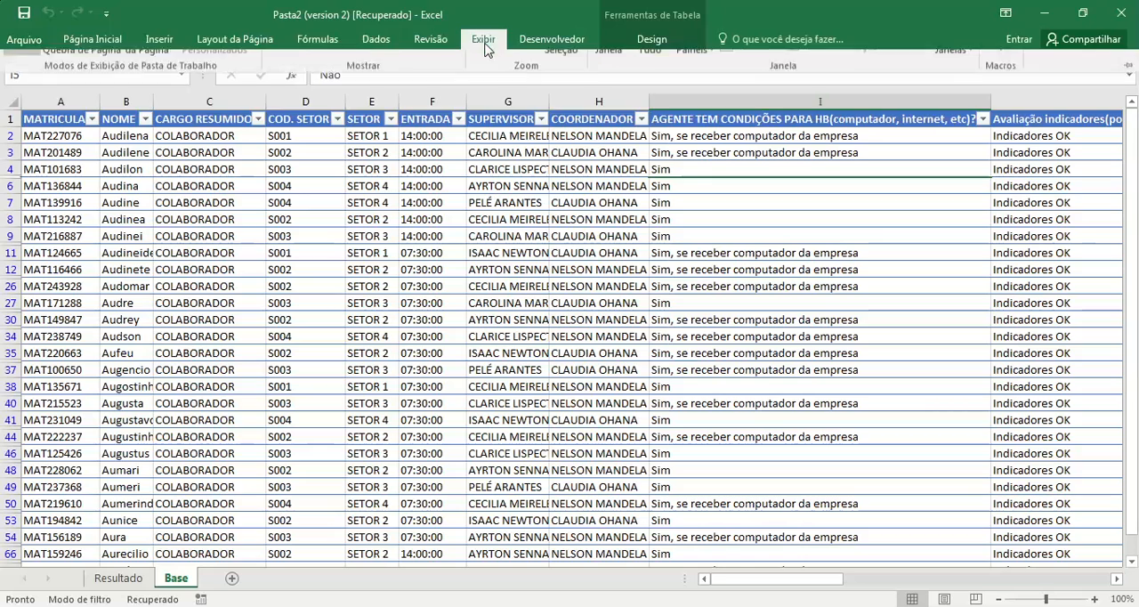
pyautogui.click(424, 71)
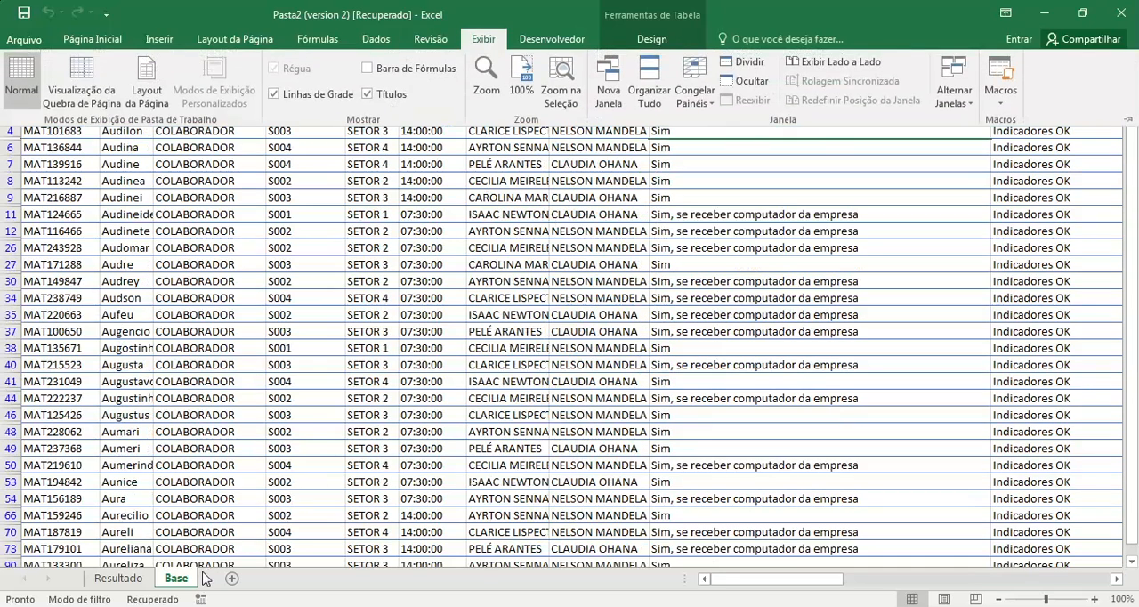
pyautogui.click(133, 584)
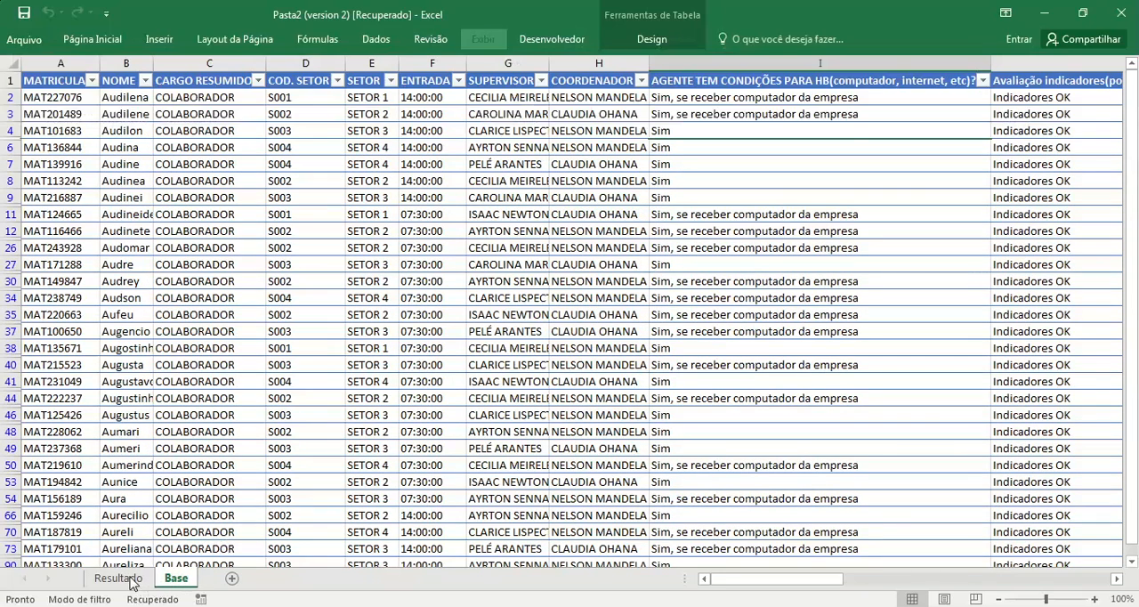
pyautogui.click(121, 578)
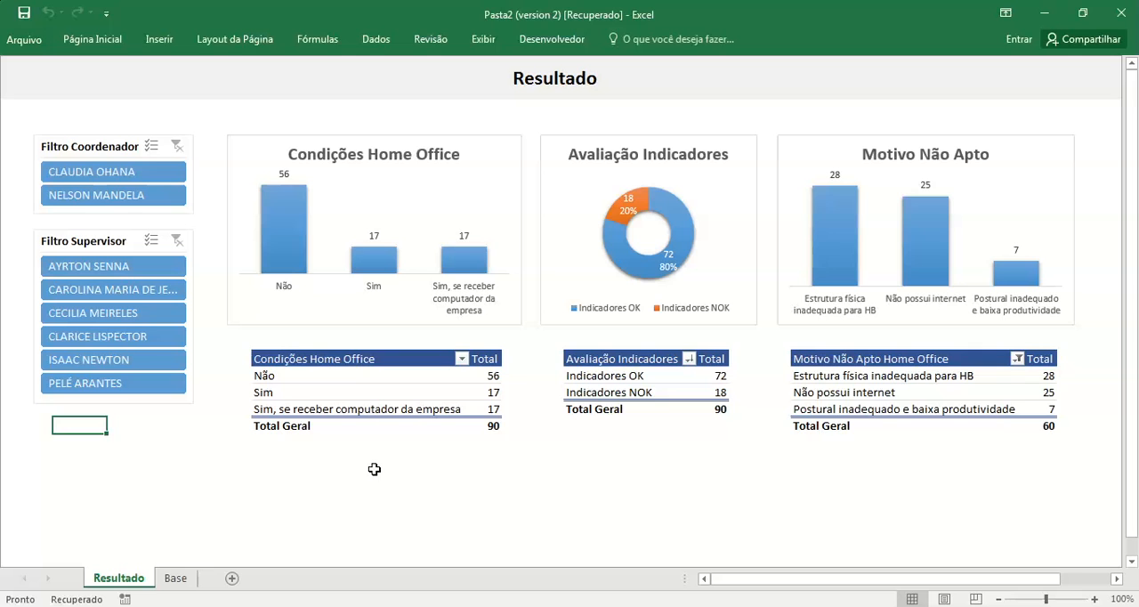
# Step: Start saving the workbook under a new name, choosing the Documentos library as the location
pyautogui.click(16, 41)
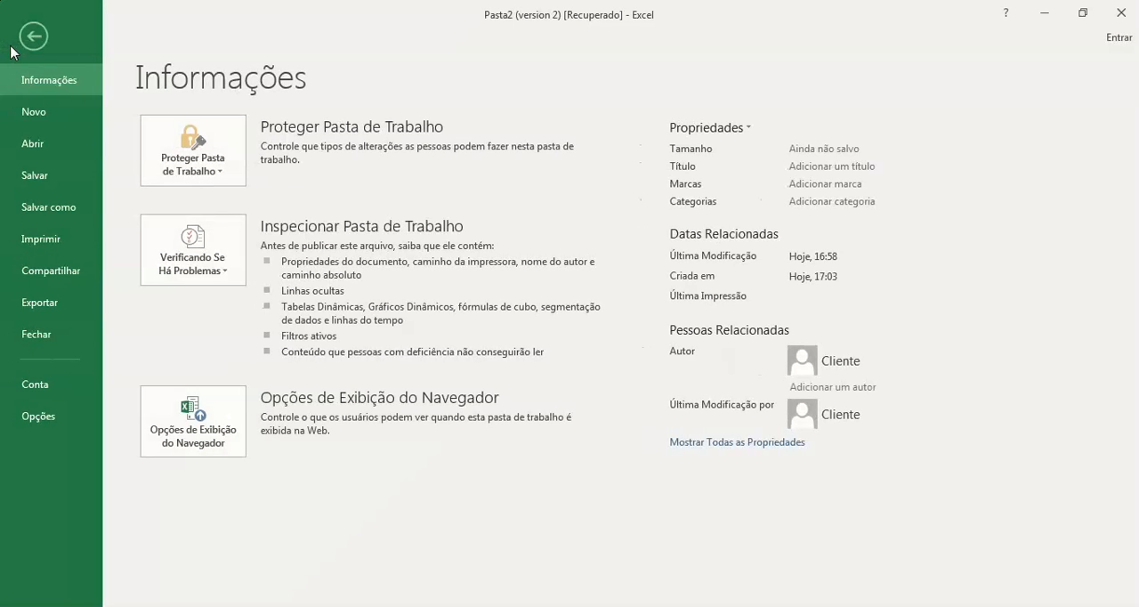
pyautogui.click(55, 177)
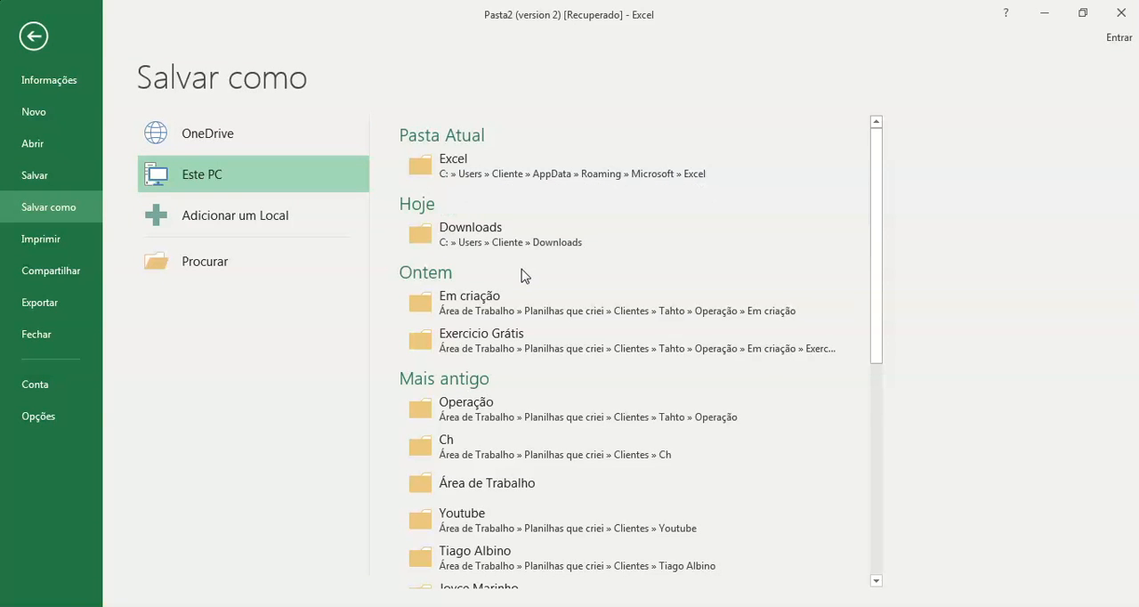
pyautogui.scroll(-5, 521, 275)
pyautogui.scroll(5, 521, 275)
pyautogui.click(265, 262)
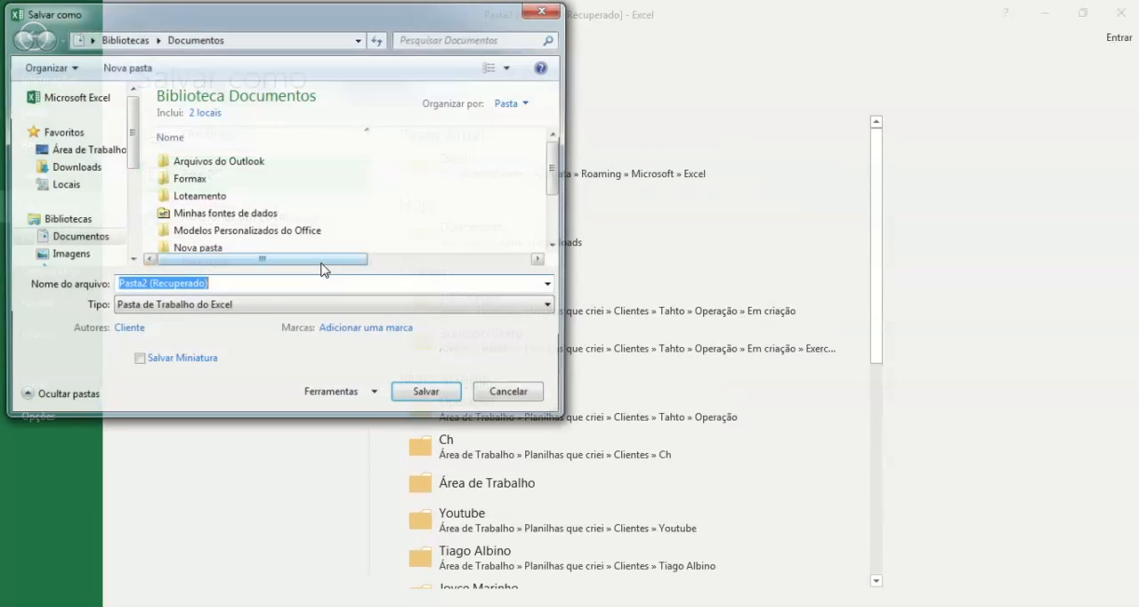
pyautogui.click(94, 240)
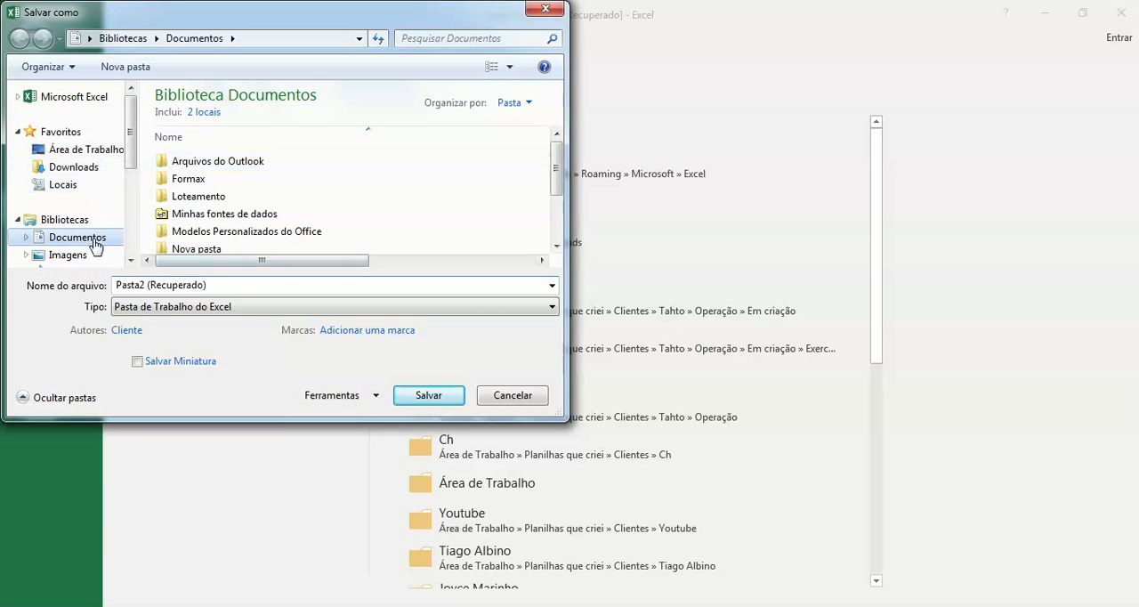
# Step: Name the file "Planilha dasboard Exemplo 091022" and save it as an Excel workbook
pyautogui.doubleClick(211, 284)
pyautogui.click(211, 284)
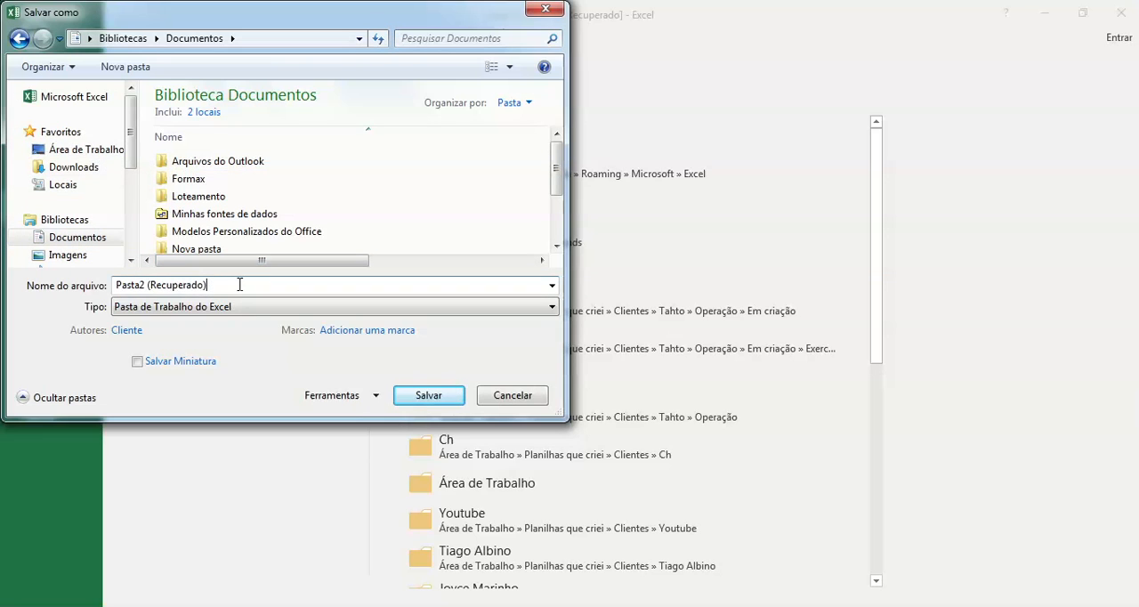
pyautogui.moveTo(208, 285); pyautogui.dragTo(73, 271)
pyautogui.write('Pl')
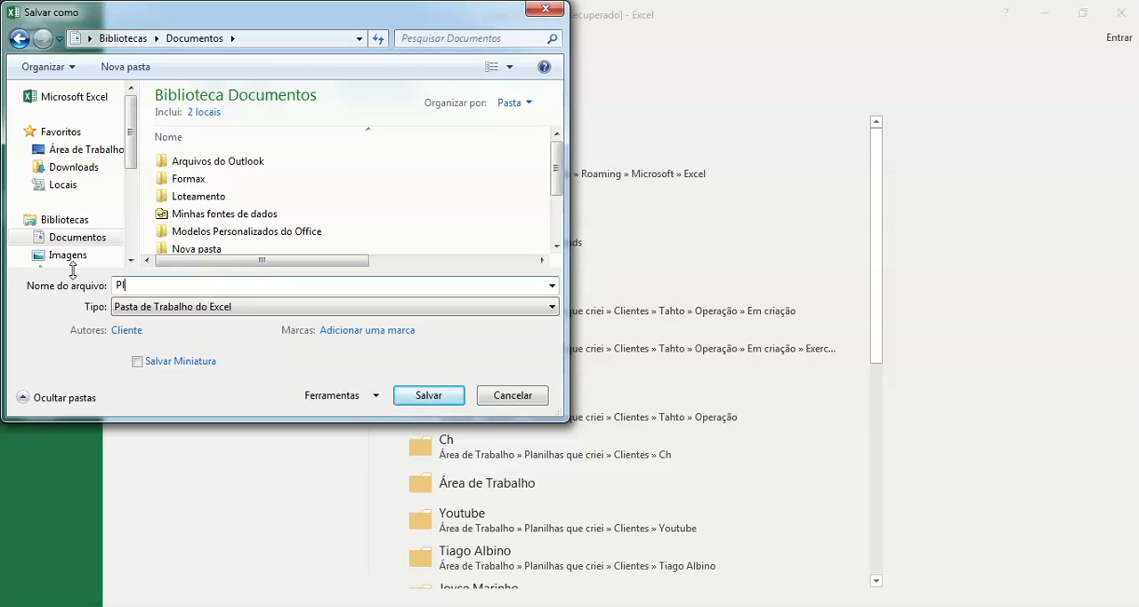
pyautogui.write('anilha dasboard')
pyautogui.write('Exemplo 091022')
pyautogui.press('Return')
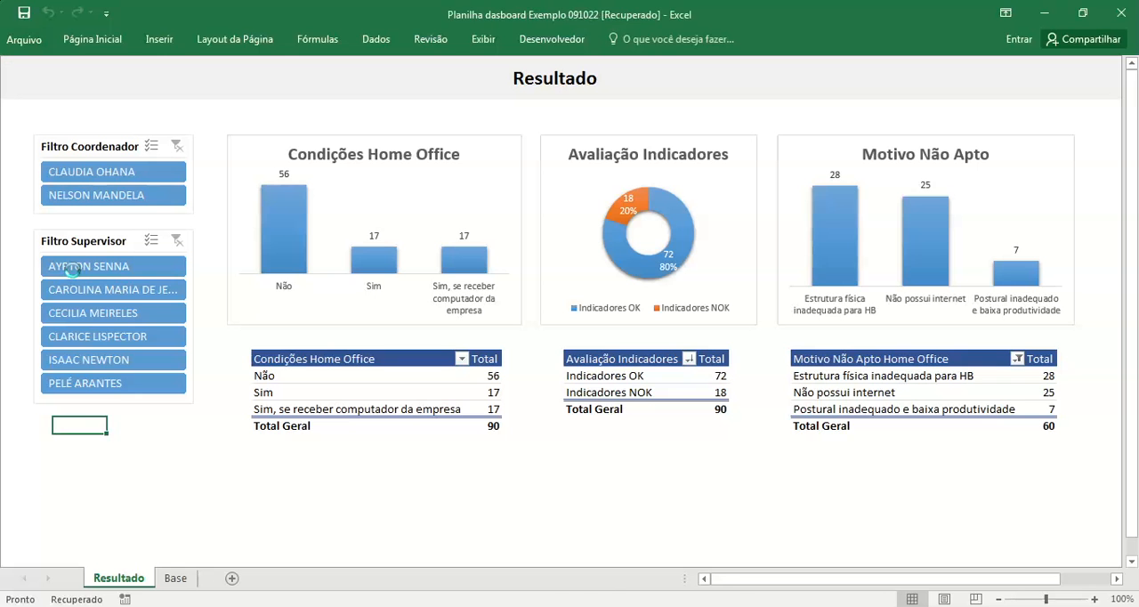